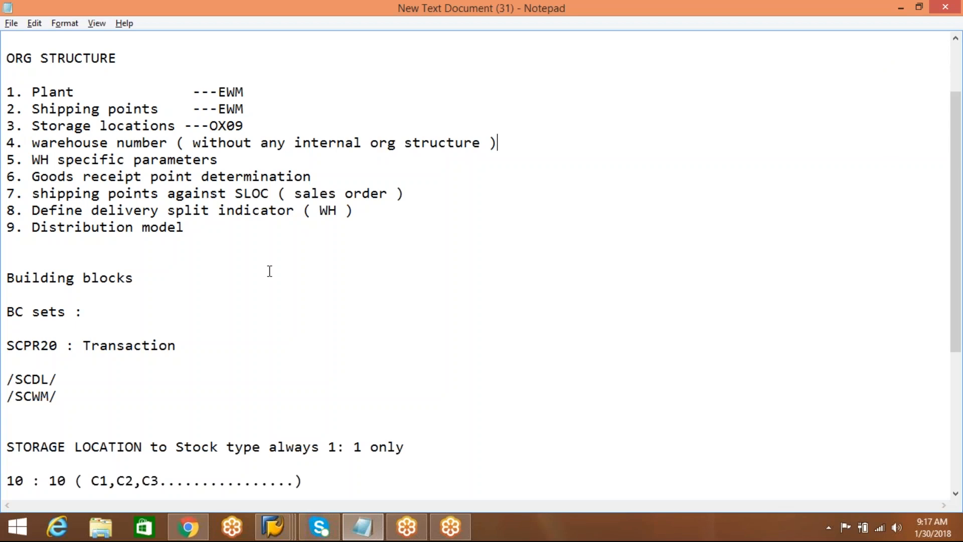
Switch to SAP and try to exit the Maintain VAS screen and the view controlling VAS creation and the packaging specification existence check.
{"action": "left_click", "coordinate": [273, 525]}
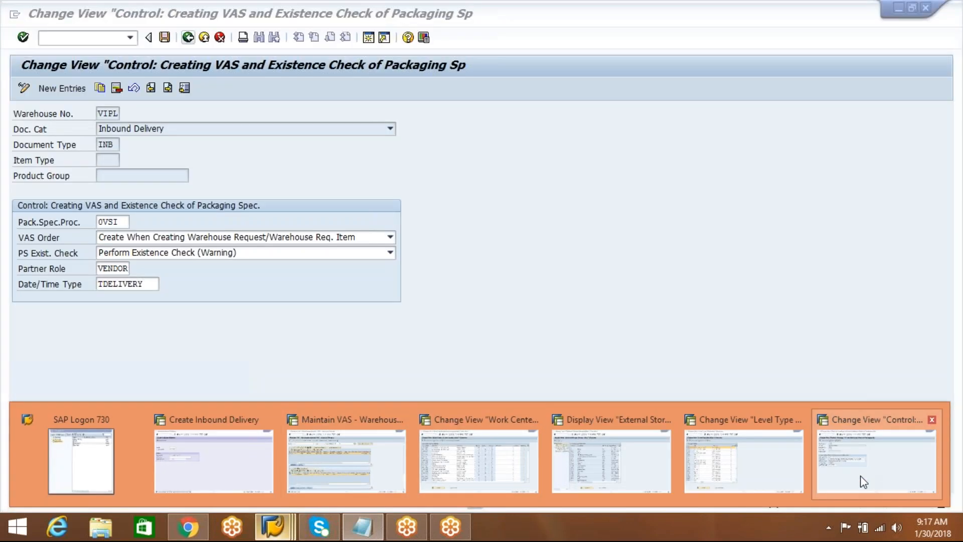
{"action": "mouse_move", "coordinate": [225, 463]}
{"action": "left_click", "coordinate": [303, 465]}
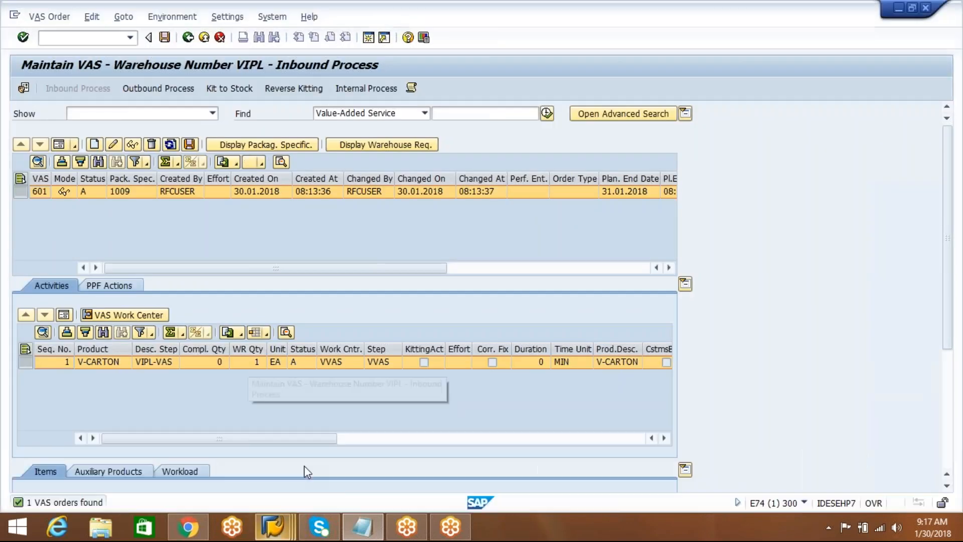
{"action": "left_click", "coordinate": [204, 39]}
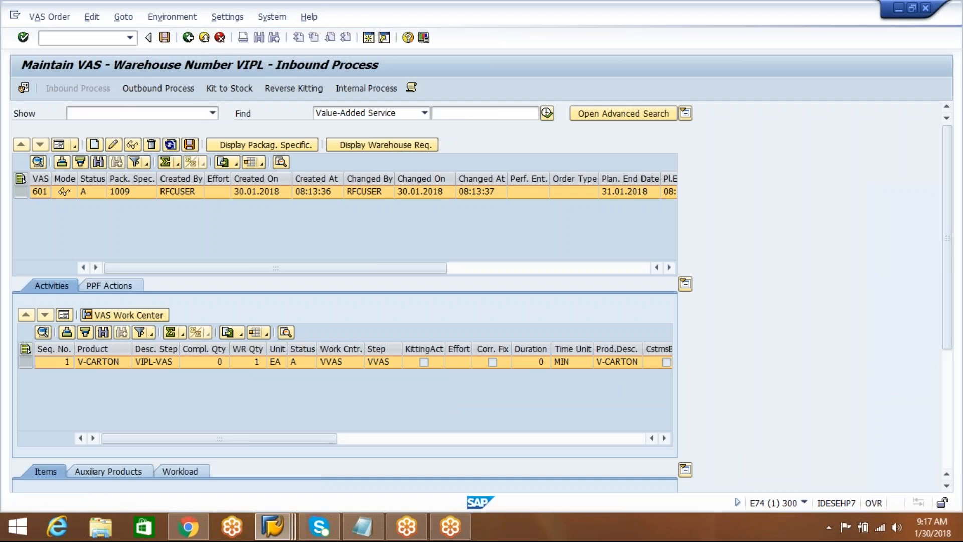
{"action": "mouse_move", "coordinate": [274, 526]}
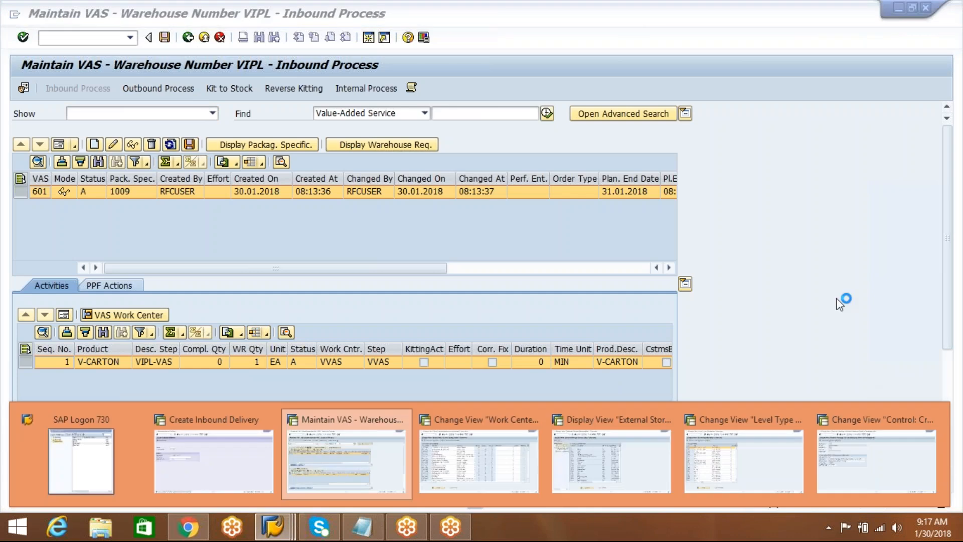
{"action": "left_click", "coordinate": [895, 471]}
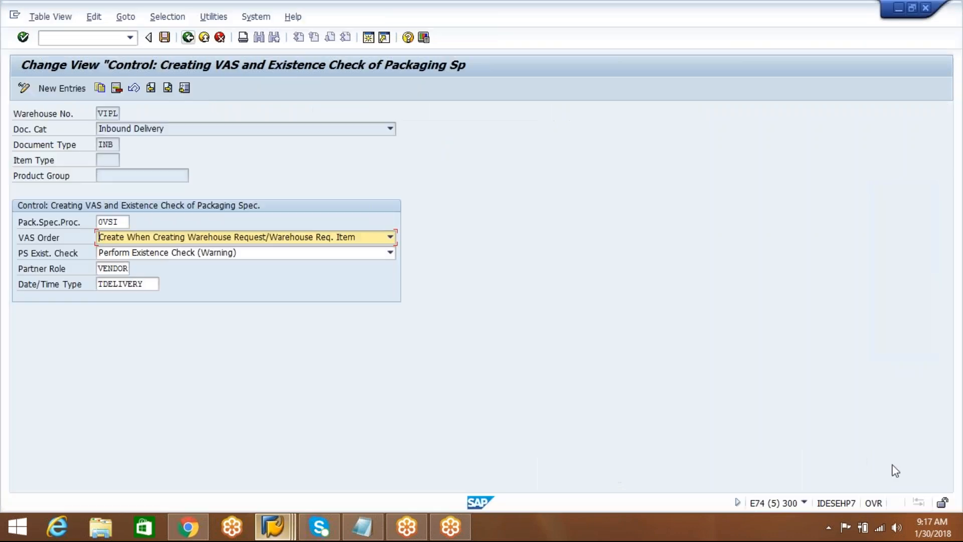
{"action": "left_click", "coordinate": [203, 38]}
{"action": "mouse_move", "coordinate": [273, 527]}
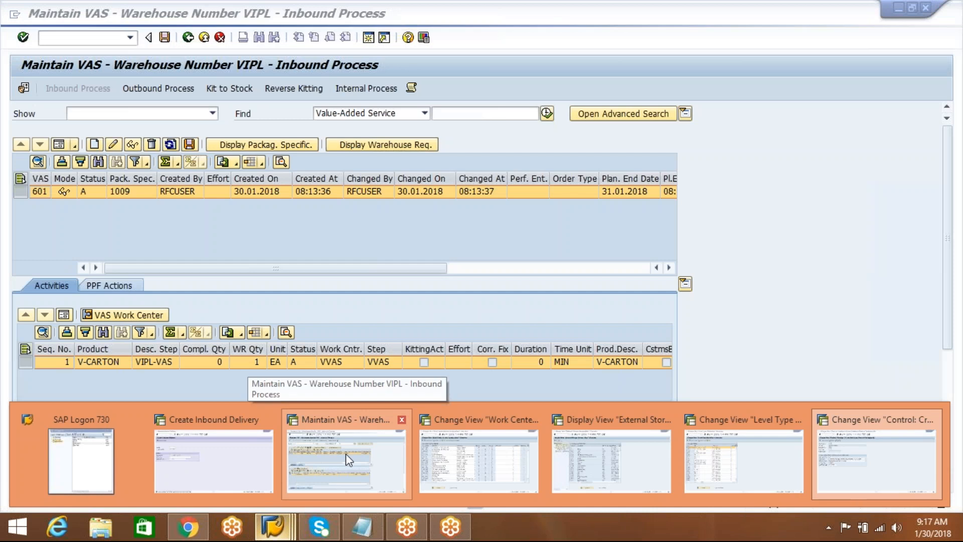
{"action": "left_click", "coordinate": [345, 453]}
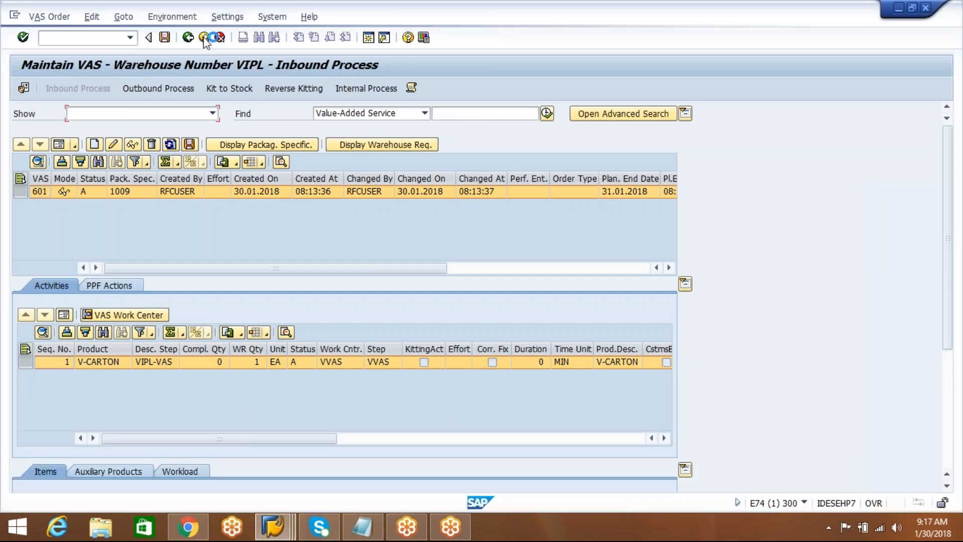
{"action": "mouse_move", "coordinate": [273, 526]}
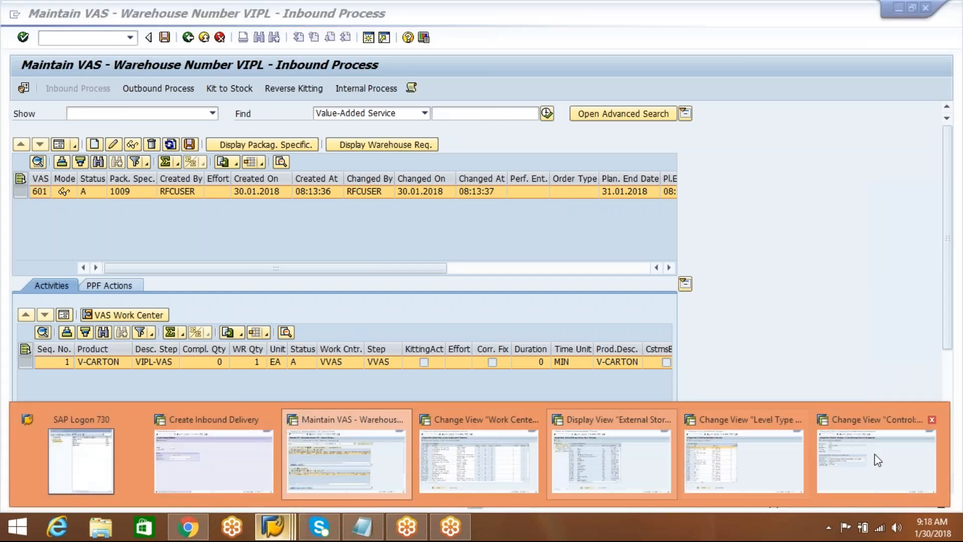
{"action": "left_click", "coordinate": [875, 451]}
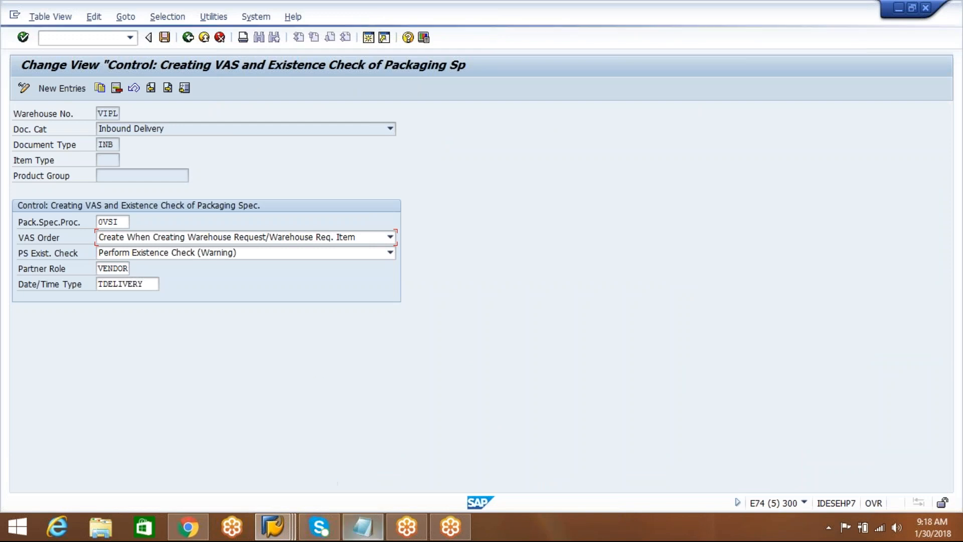
Return to the Notepad notes, decline the detailed connection error description, and go through the plant, shipping point and storage location items.
{"action": "left_click", "coordinate": [368, 533]}
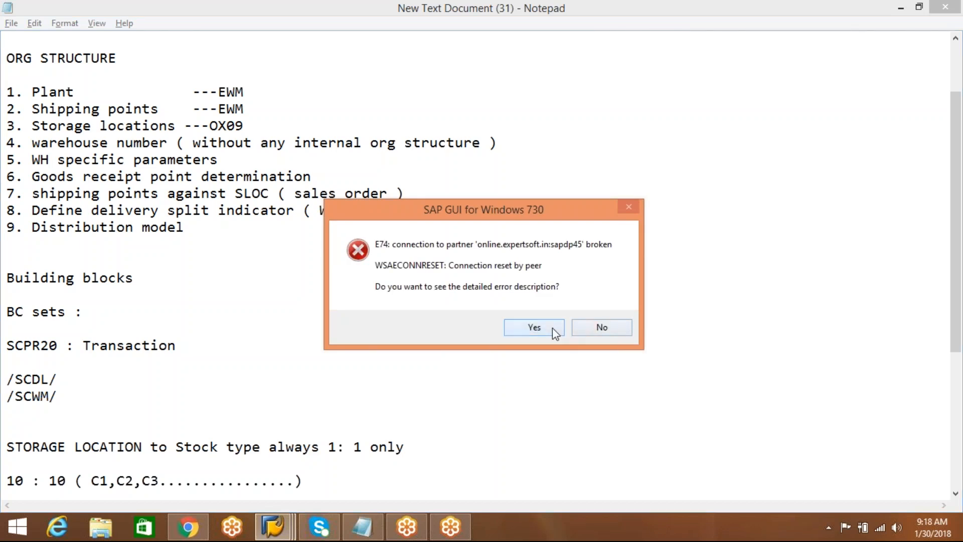
{"action": "left_click", "coordinate": [588, 326]}
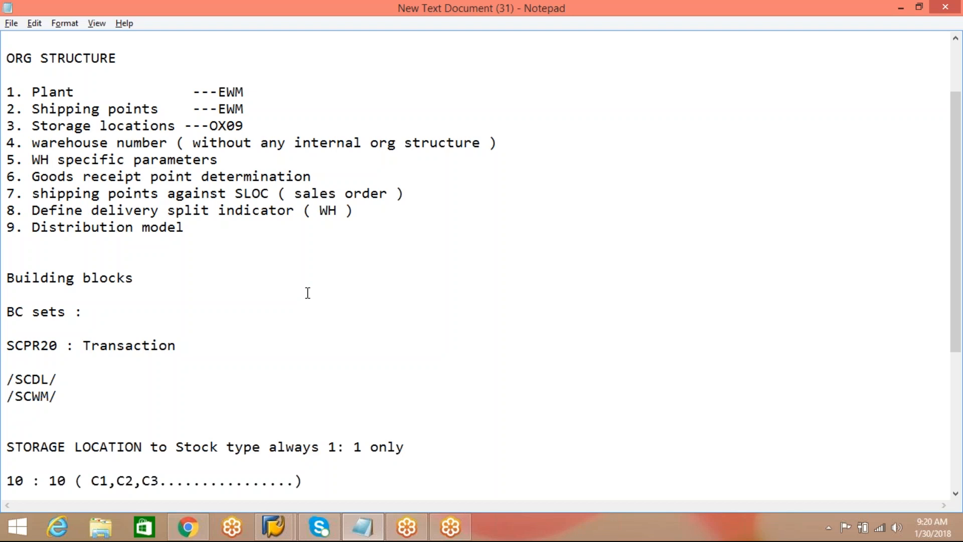
{"action": "left_click", "coordinate": [262, 299]}
{"action": "left_click", "coordinate": [356, 277]}
{"action": "left_click", "coordinate": [265, 92]}
{"action": "left_click", "coordinate": [265, 106]}
{"action": "left_click", "coordinate": [264, 125]}
Switch to the SAP EH7 session, run transaction SPRO and display the SAP Customizing Implementation Guide.
{"action": "mouse_move", "coordinate": [273, 527]}
{"action": "left_click", "coordinate": [332, 449]}
{"action": "left_click", "coordinate": [187, 40]}
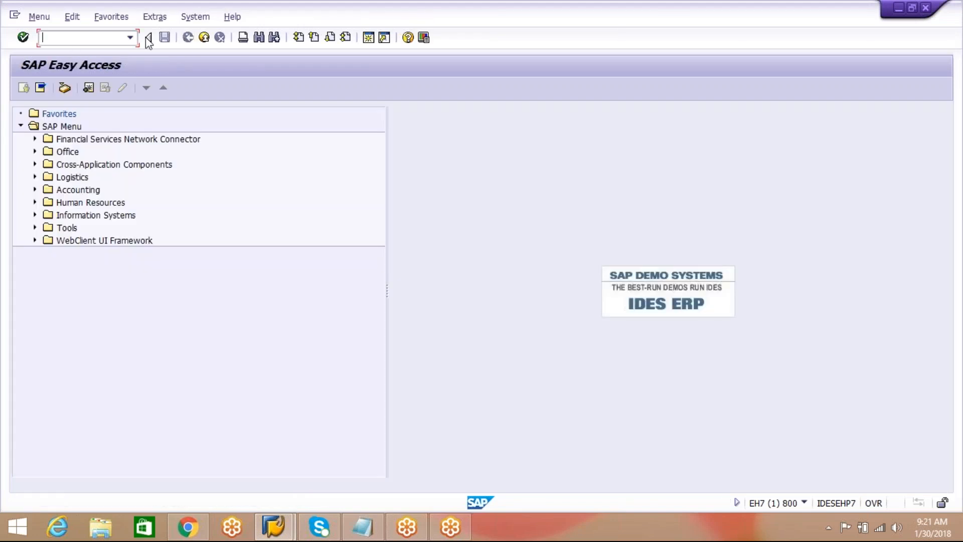
{"action": "type", "text": "spro"}
{"action": "key", "text": "Return"}
{"action": "left_click", "coordinate": [95, 90]}
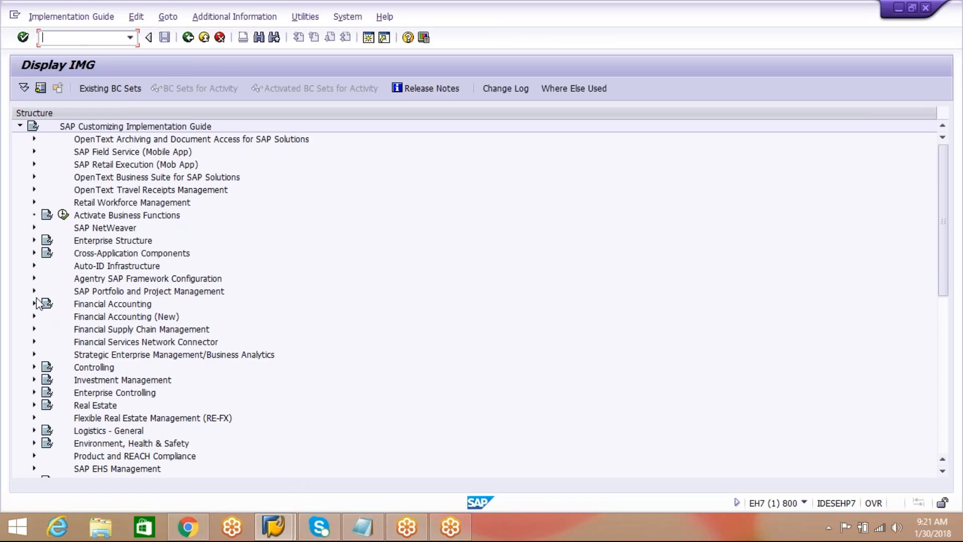
Open the Define Plant activity from Enterprise Structure, Definition, Logistics - General in the implementation guide.
{"action": "left_click", "coordinate": [34, 241]}
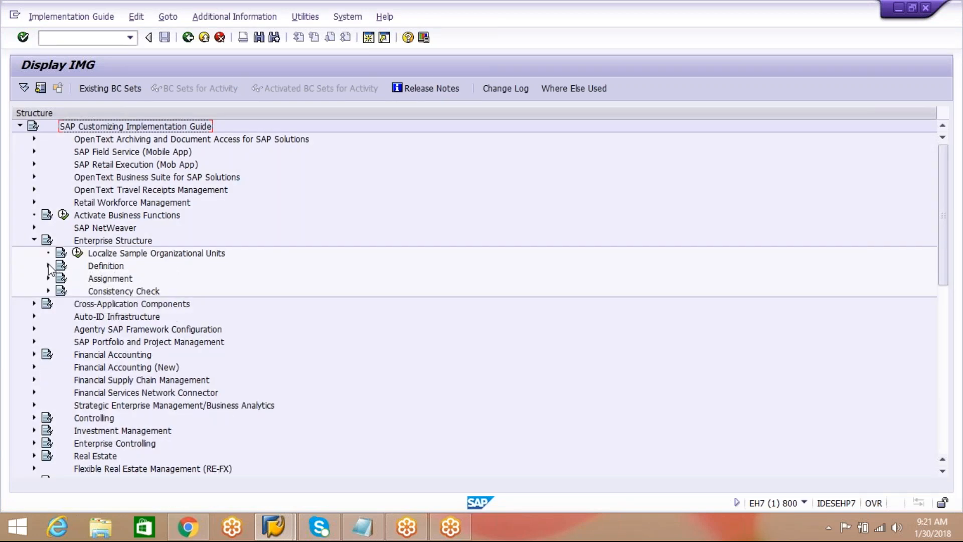
{"action": "left_click", "coordinate": [48, 266]}
{"action": "left_click", "coordinate": [167, 304]}
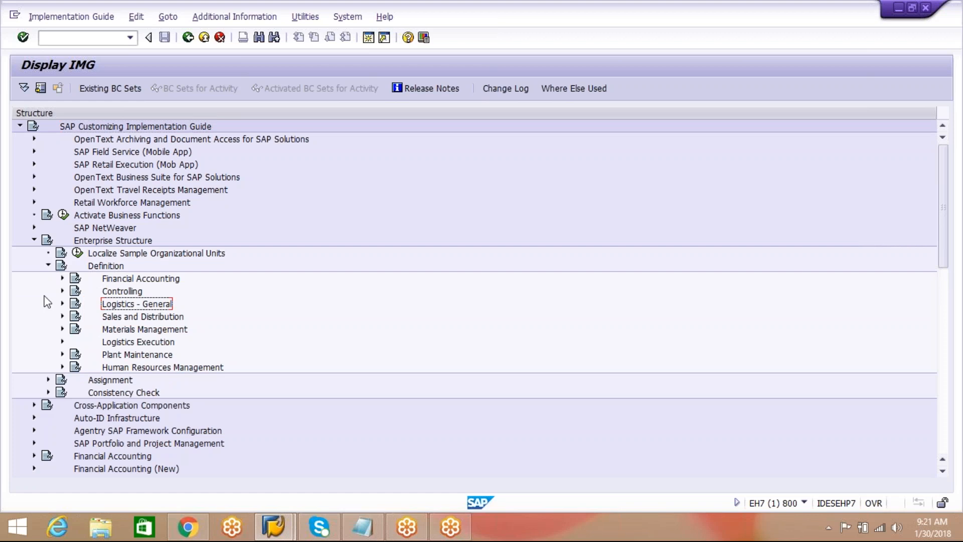
{"action": "left_click", "coordinate": [62, 304]}
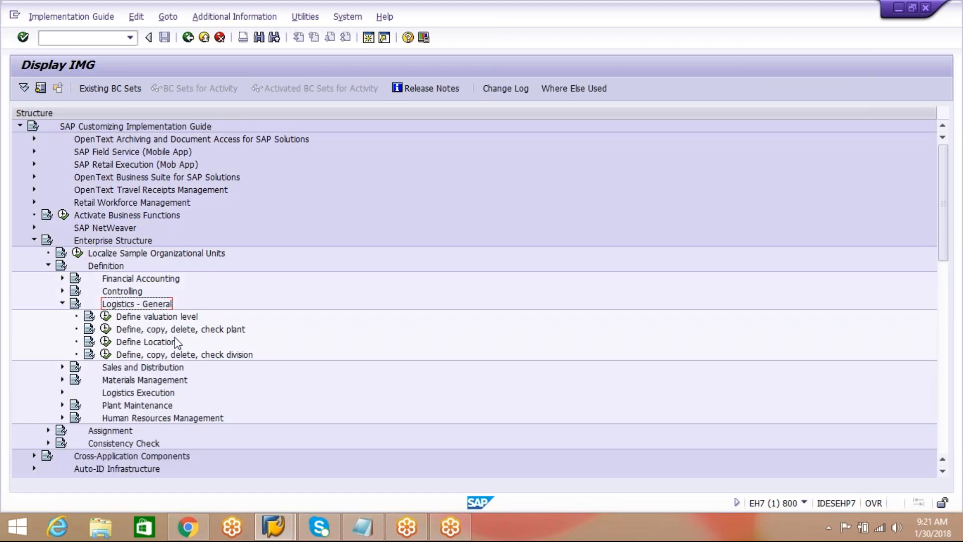
{"action": "left_click", "coordinate": [213, 332]}
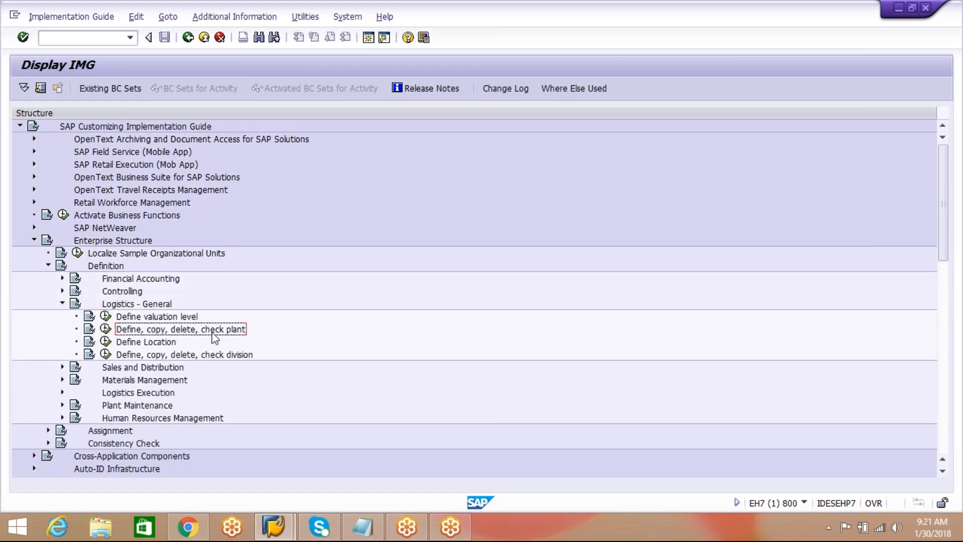
{"action": "left_click", "coordinate": [106, 330]}
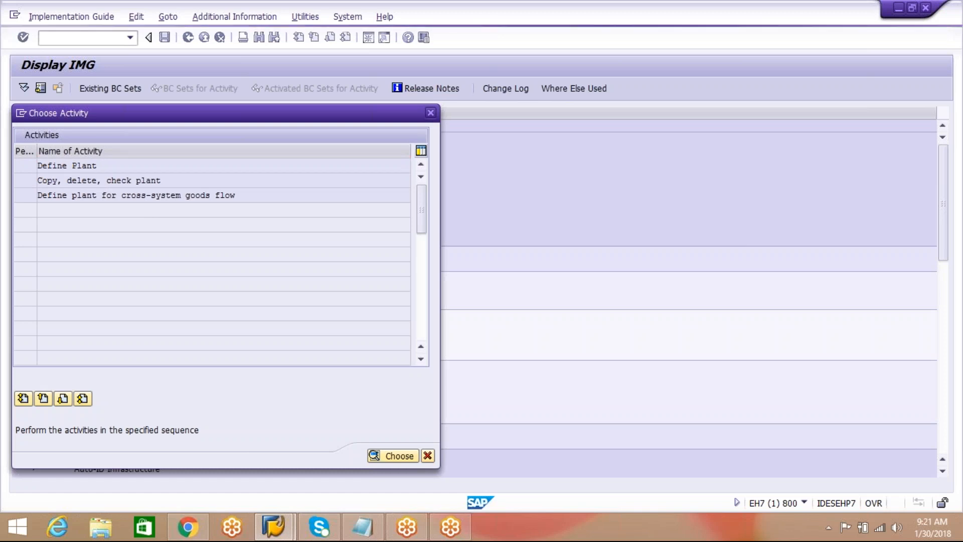
{"action": "key", "text": "Return"}
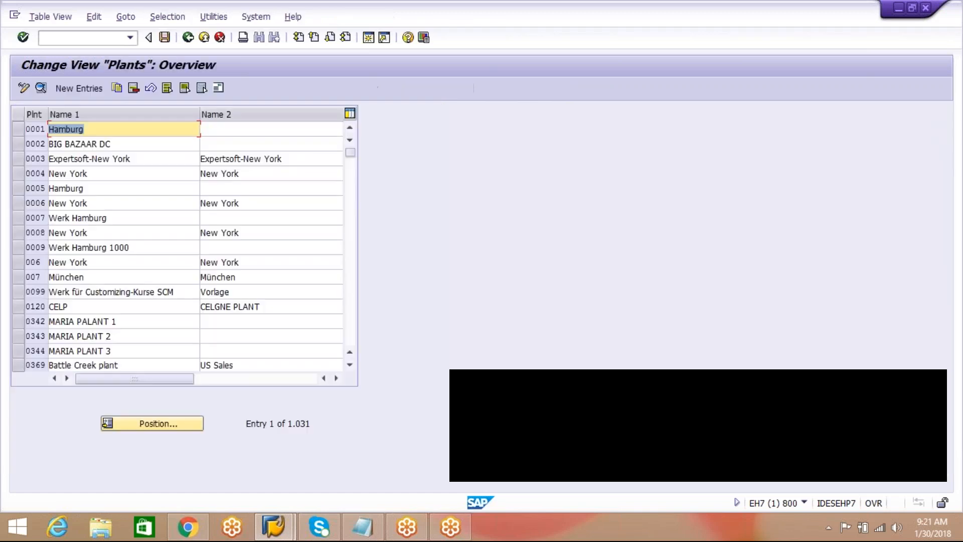
Locate plant AIPL in the plants overview, select its entry, and return to the implementation guide.
{"action": "left_click", "coordinate": [157, 425]}
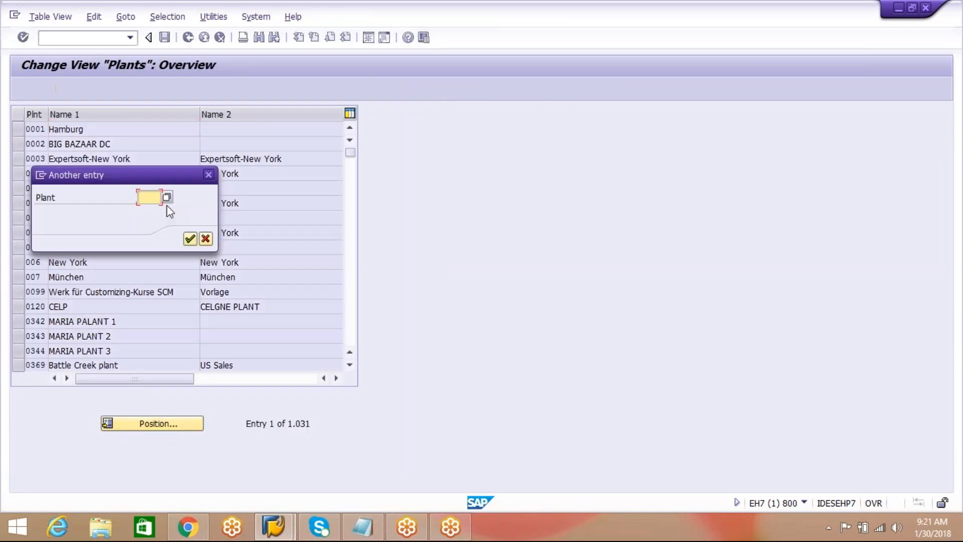
{"action": "type", "text": "A"}
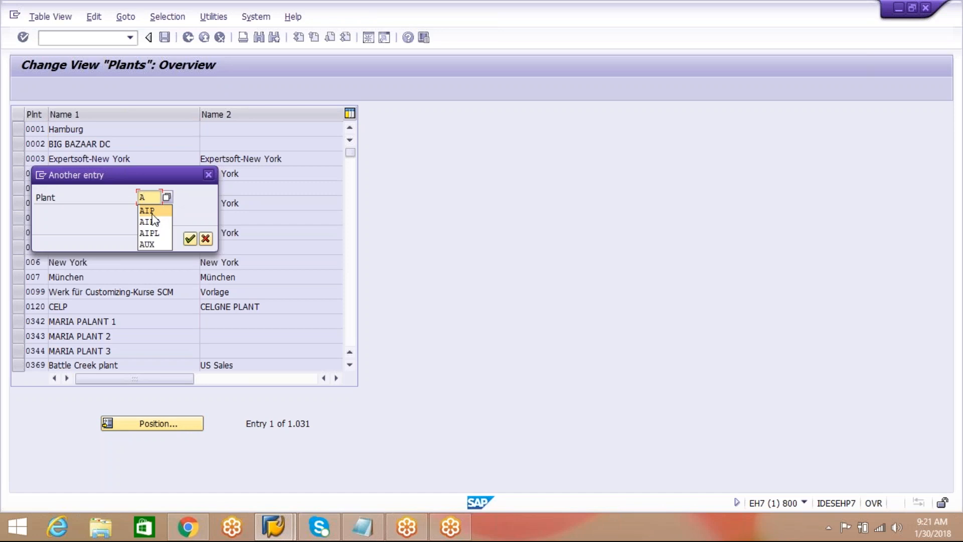
{"action": "left_click", "coordinate": [149, 232]}
{"action": "left_click", "coordinate": [190, 239]}
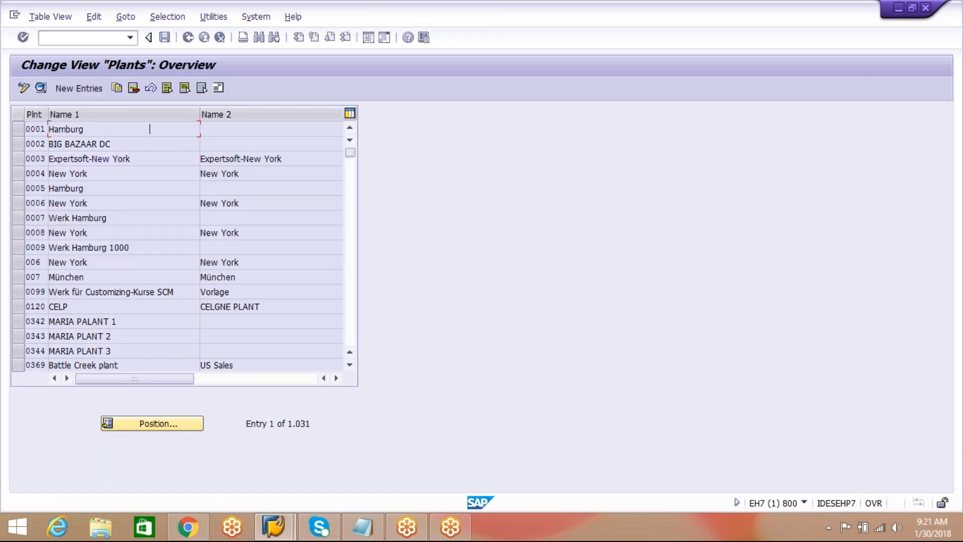
{"action": "left_click", "coordinate": [19, 129]}
{"action": "left_click", "coordinate": [158, 129]}
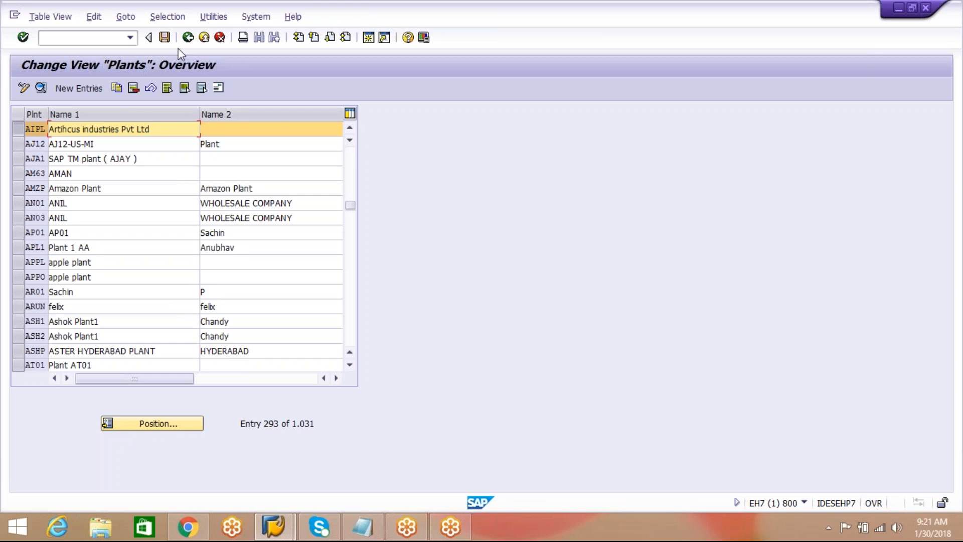
{"action": "left_click", "coordinate": [188, 39]}
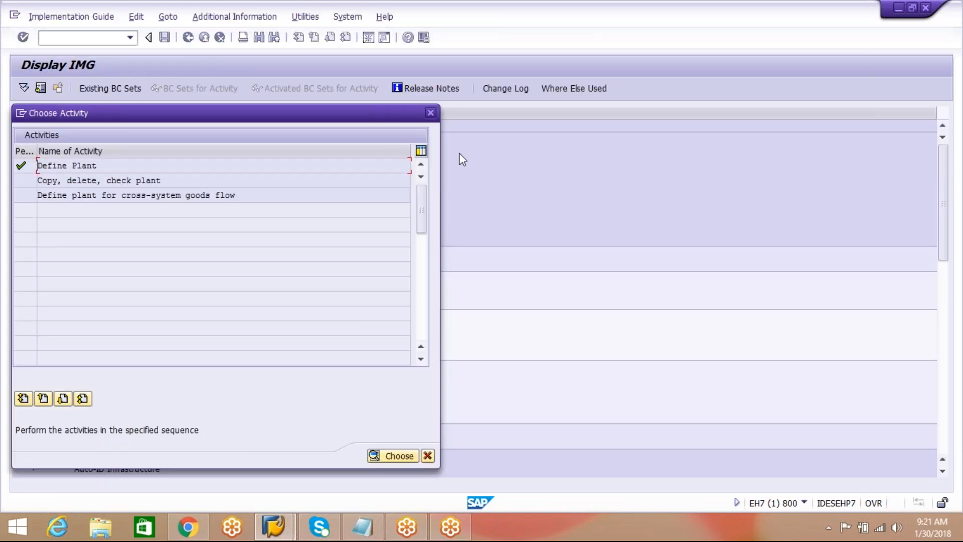
{"action": "left_click", "coordinate": [430, 112]}
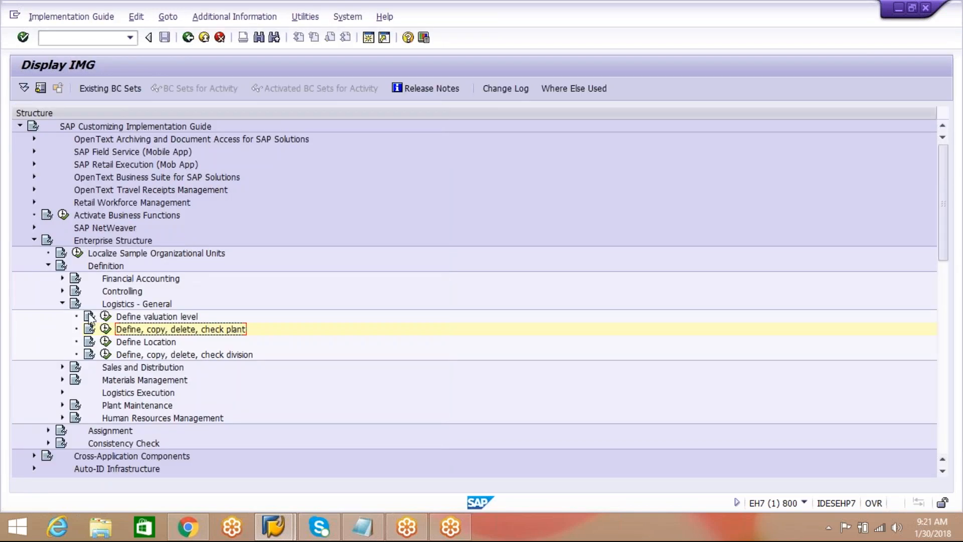
Collapse the Definition branch and open Assign plant to company code from Assignment, Logistics - General.
{"action": "left_click", "coordinate": [62, 303]}
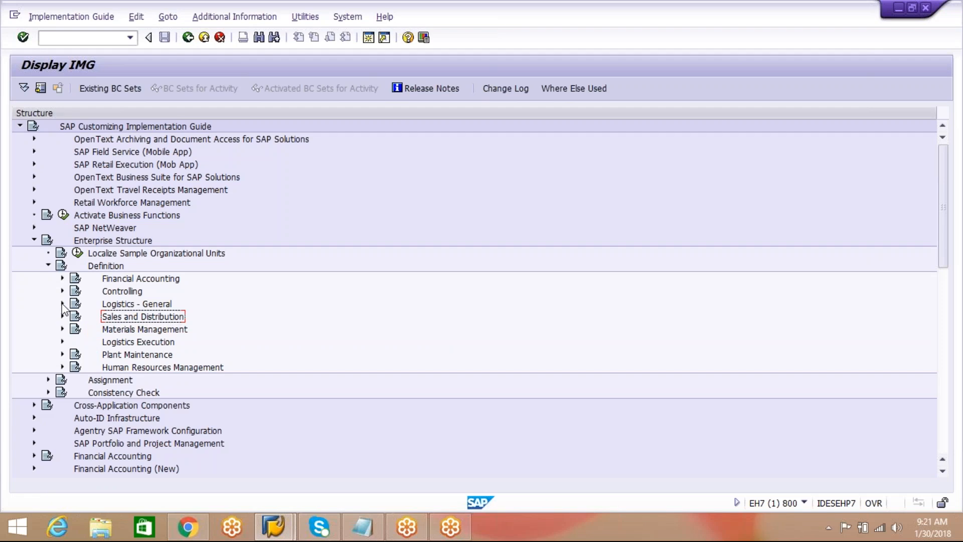
{"action": "left_click", "coordinate": [49, 265]}
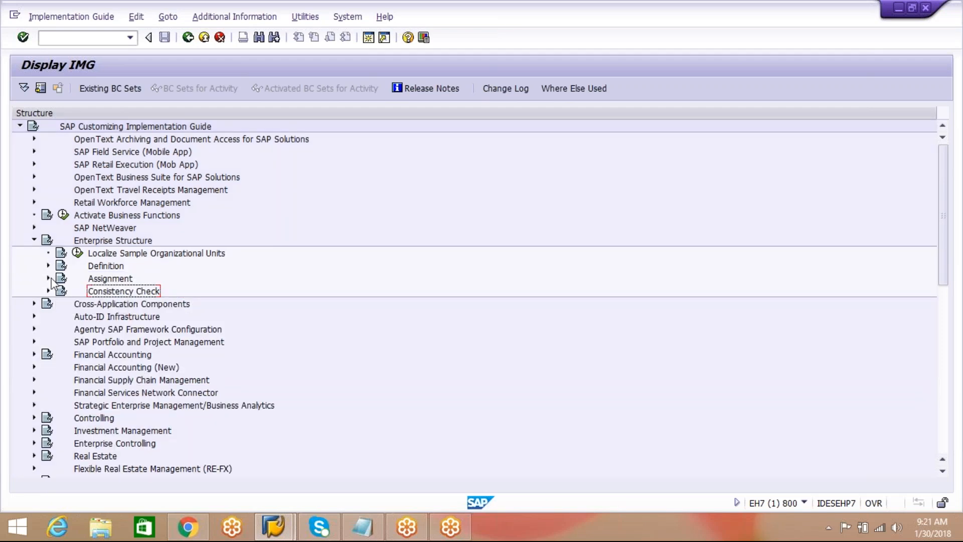
{"action": "left_click", "coordinate": [48, 279]}
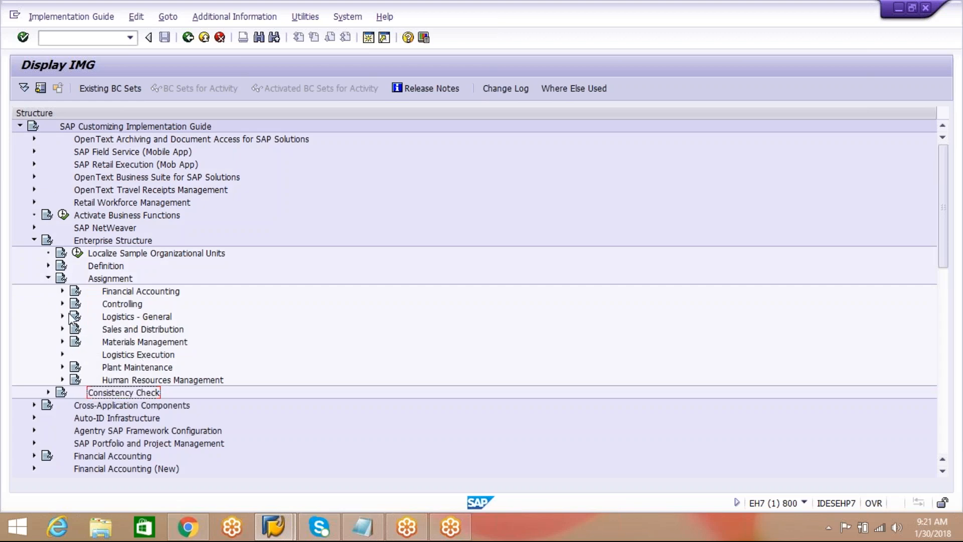
{"action": "left_click", "coordinate": [63, 291]}
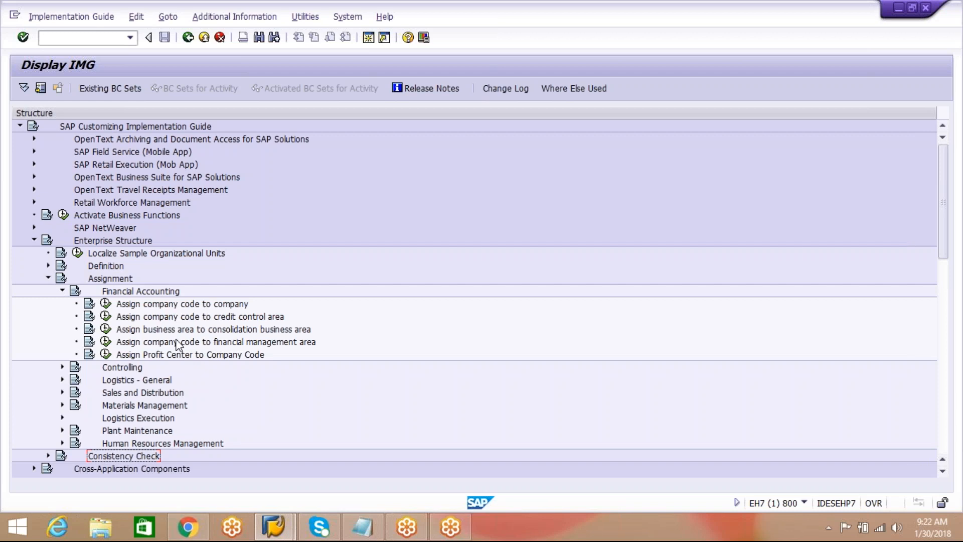
{"action": "left_click", "coordinate": [62, 291]}
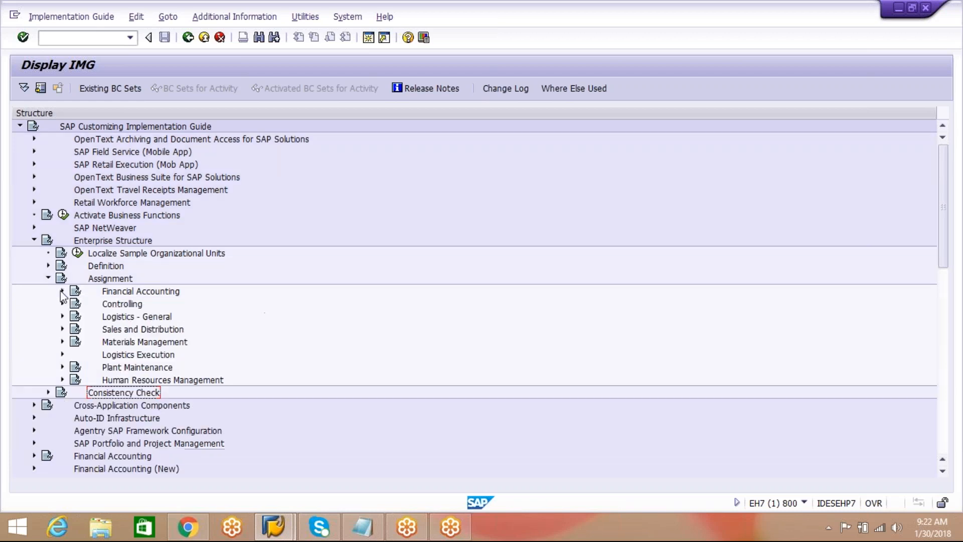
{"action": "left_click", "coordinate": [62, 316]}
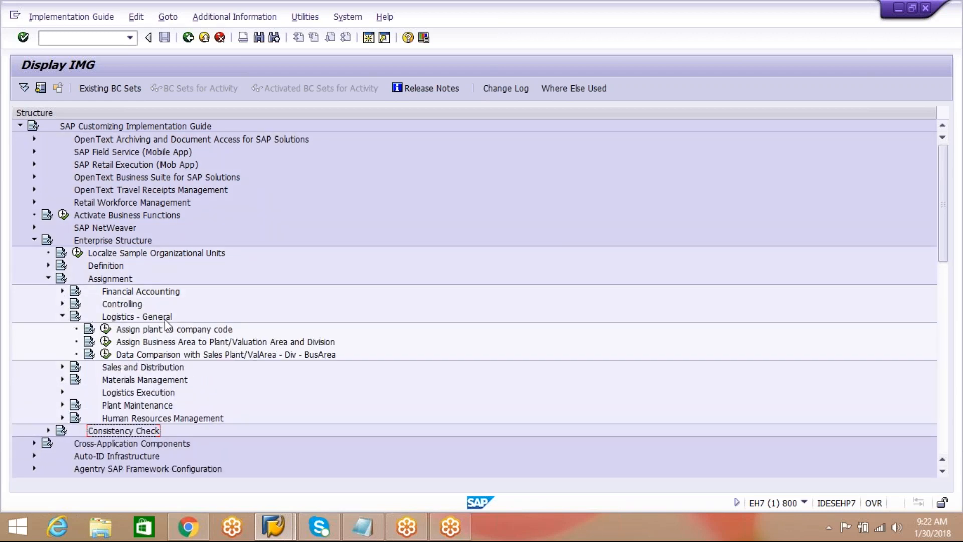
{"action": "left_click", "coordinate": [162, 331]}
{"action": "left_click", "coordinate": [105, 329]}
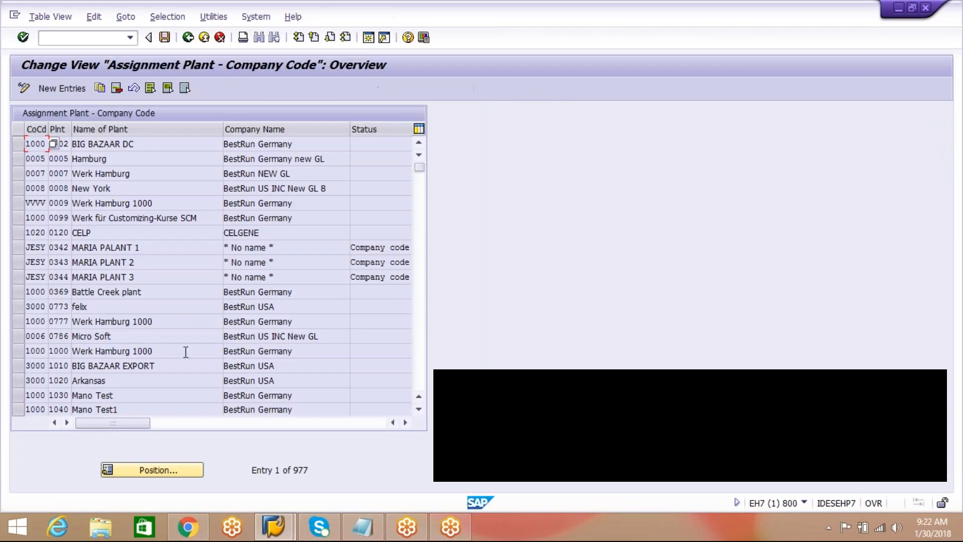
Locate plant AIPL in the plant to company code assignments and select its row to check the assigned company code.
{"action": "left_click", "coordinate": [164, 468]}
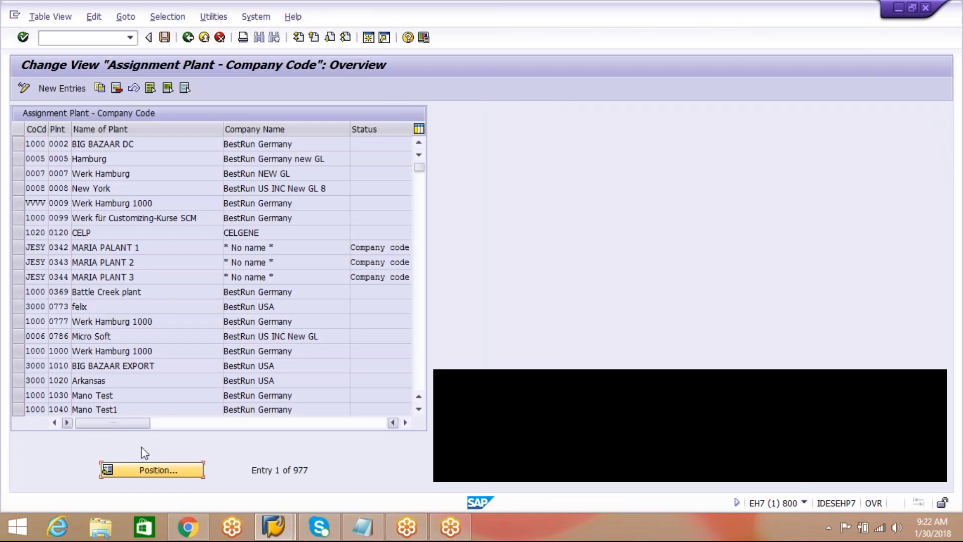
{"action": "left_click", "coordinate": [146, 471]}
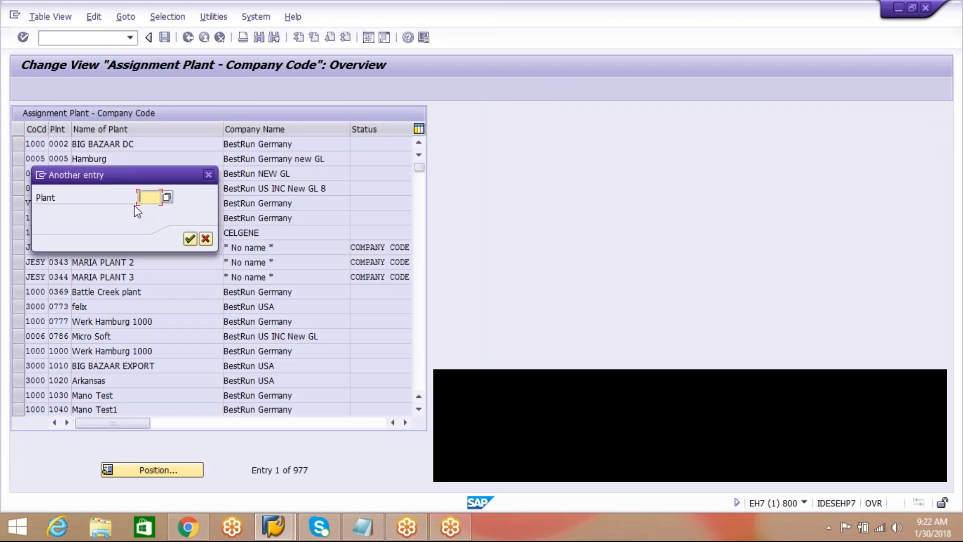
{"action": "type", "text": "AIPL"}
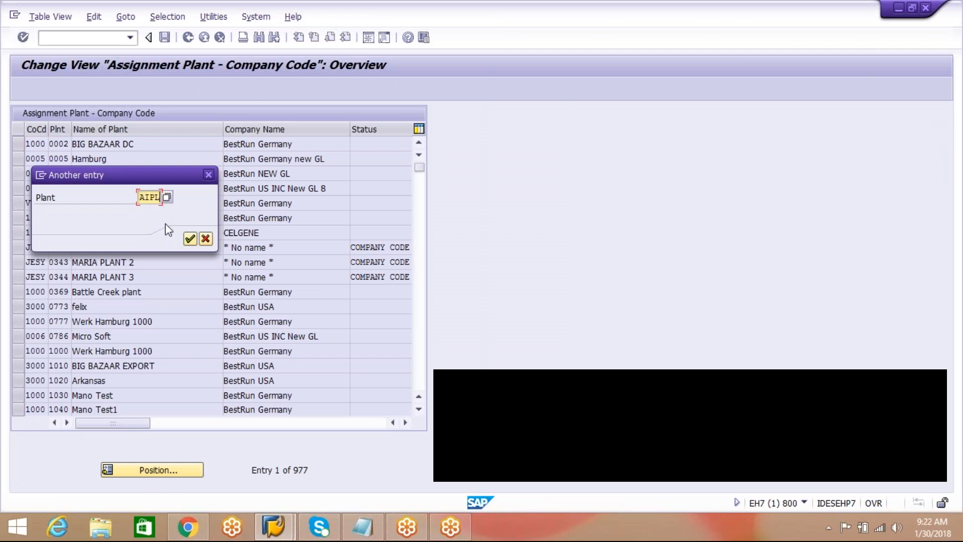
{"action": "left_click", "coordinate": [191, 237]}
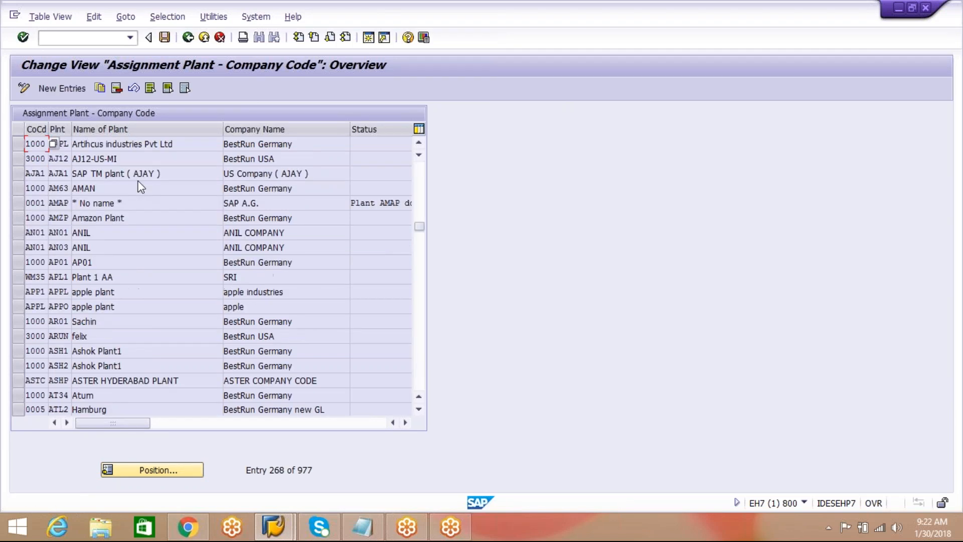
{"action": "left_click", "coordinate": [18, 144]}
{"action": "left_click", "coordinate": [41, 144]}
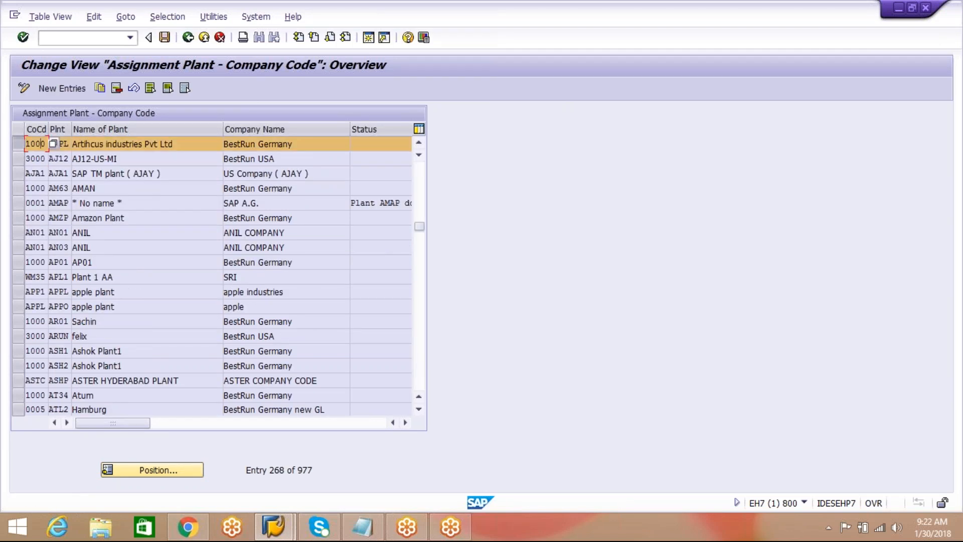
{"action": "left_click", "coordinate": [108, 144]}
Return to the implementation guide and open Assign purchasing organization to plant from Assignment, Materials Management.
{"action": "left_click", "coordinate": [189, 39]}
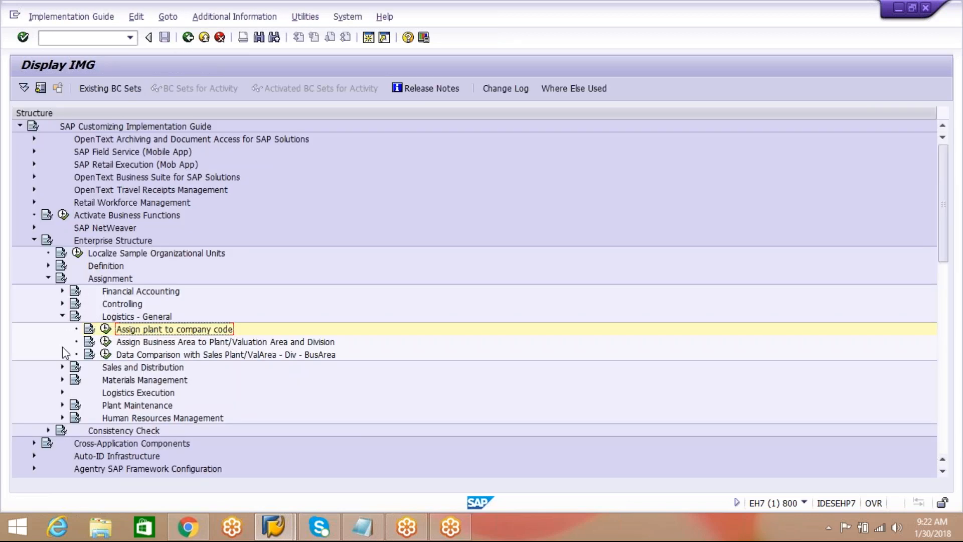
{"action": "left_click", "coordinate": [62, 380]}
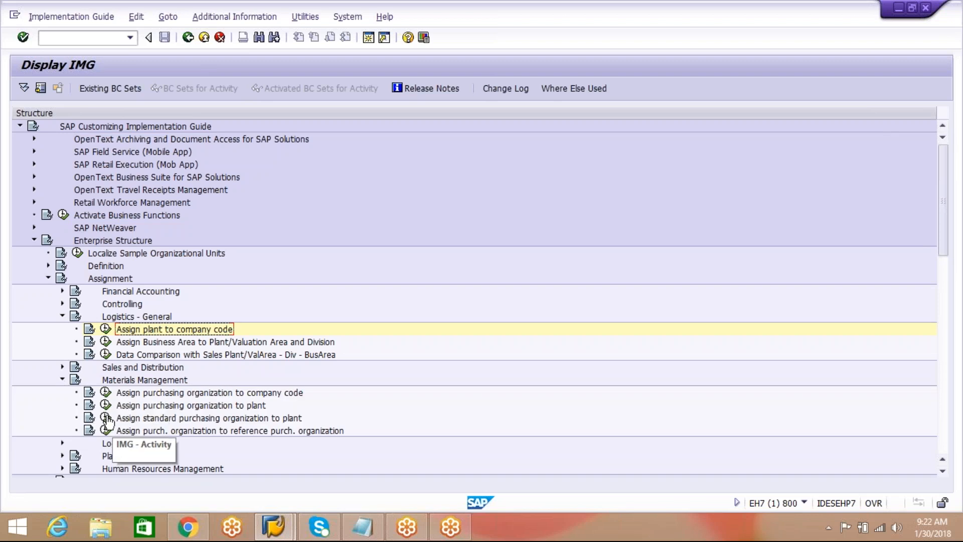
{"action": "left_click", "coordinate": [105, 405]}
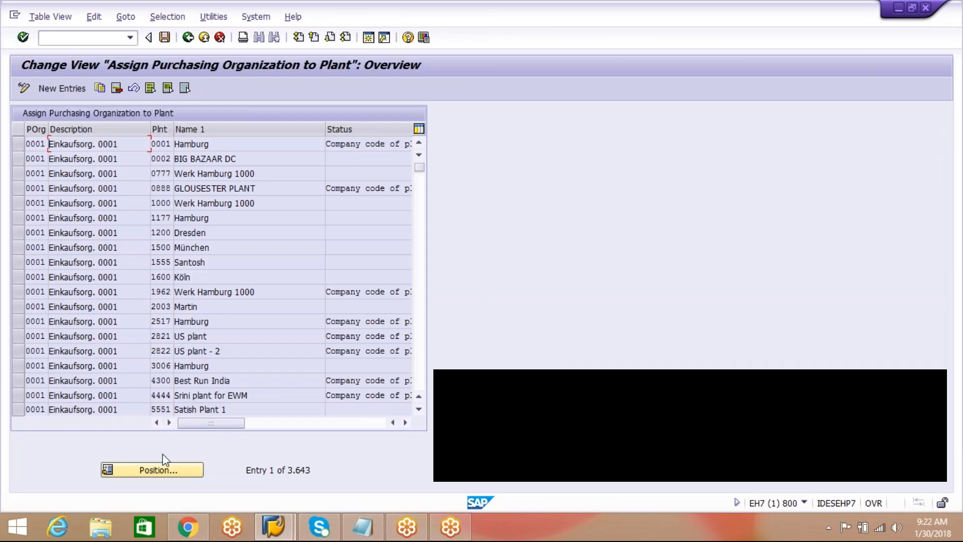
Try to position the purchasing organization assignments at plant AIPL with the purchasing organization left blank.
{"action": "left_click", "coordinate": [160, 469]}
{"action": "type", "text": "AIPL"}
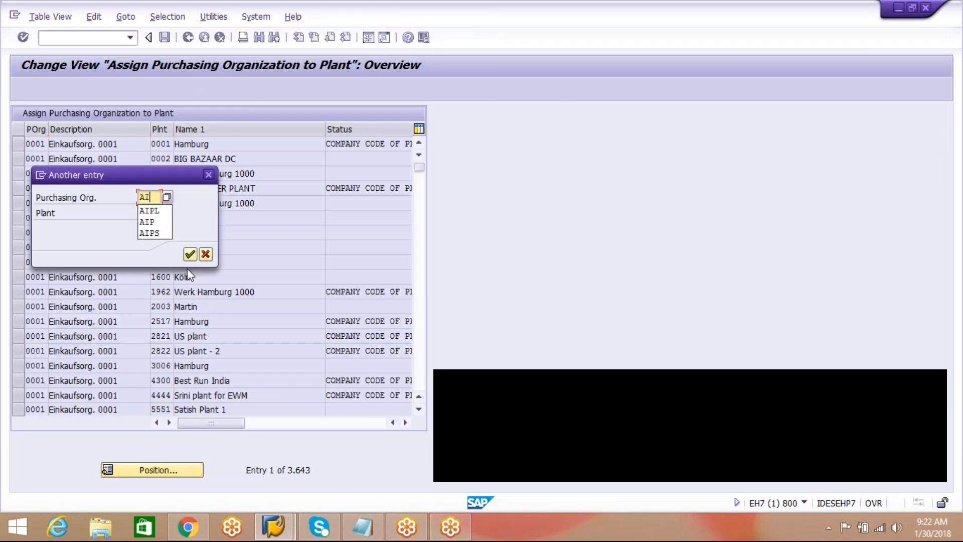
{"action": "key", "text": "BackSpace"}
{"action": "key", "text": "BackSpace"}
{"action": "key", "text": "BackSpace"}
{"action": "key", "text": "BackSpace"}
{"action": "left_click", "coordinate": [151, 215]}
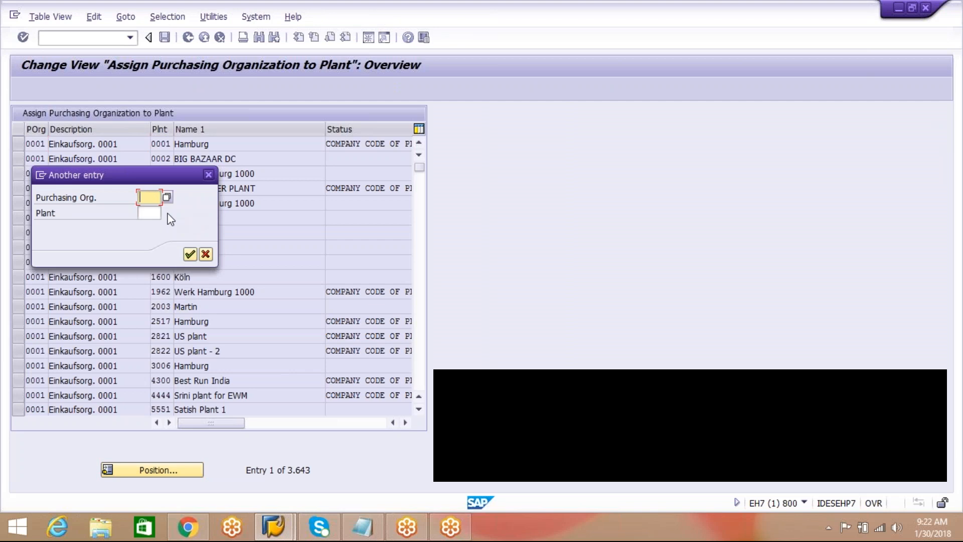
{"action": "left_click", "coordinate": [149, 226]}
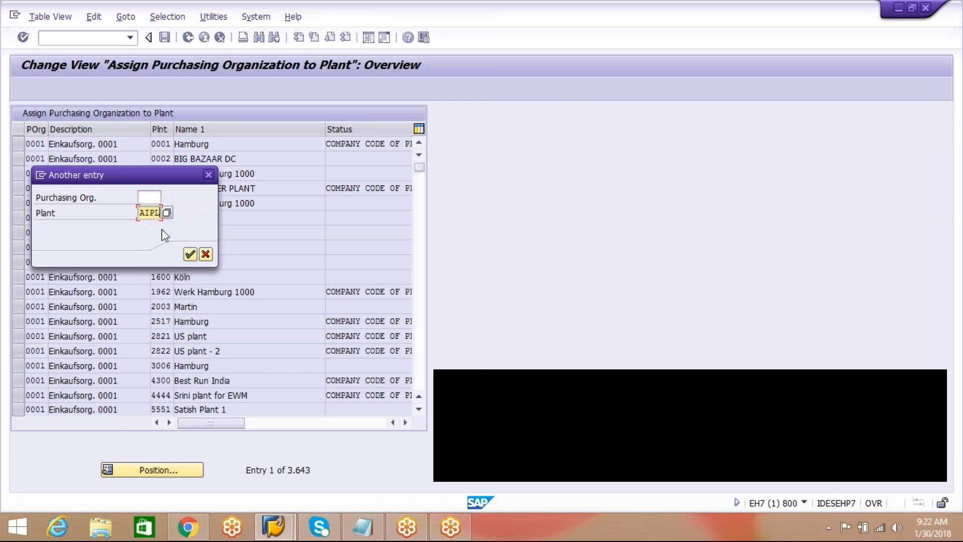
{"action": "left_click", "coordinate": [191, 254]}
Filter the purchasing organization assignments by contents so that Plant equals AIPL.
{"action": "left_click", "coordinate": [167, 16]}
{"action": "left_click", "coordinate": [171, 35]}
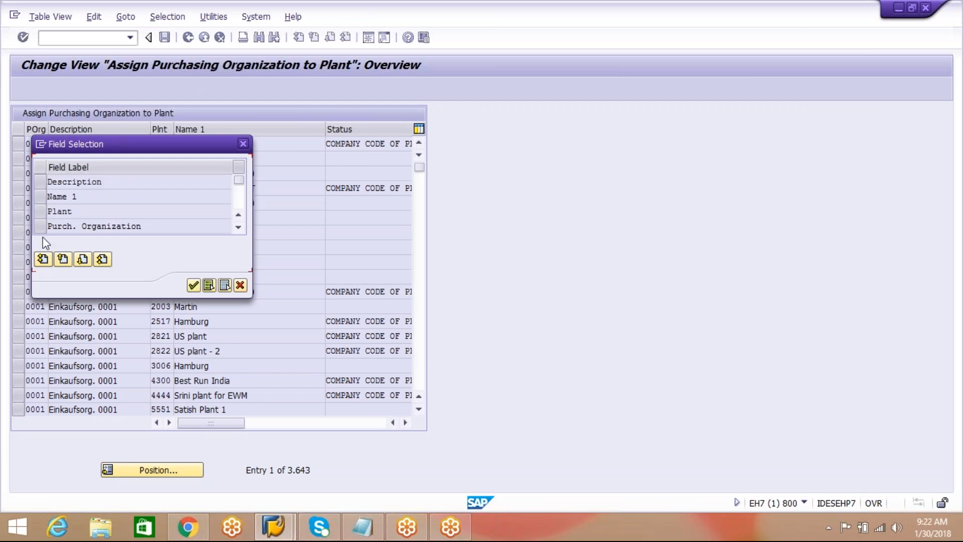
{"action": "left_click", "coordinate": [41, 210]}
{"action": "left_click", "coordinate": [193, 285]}
{"action": "left_click", "coordinate": [243, 182]}
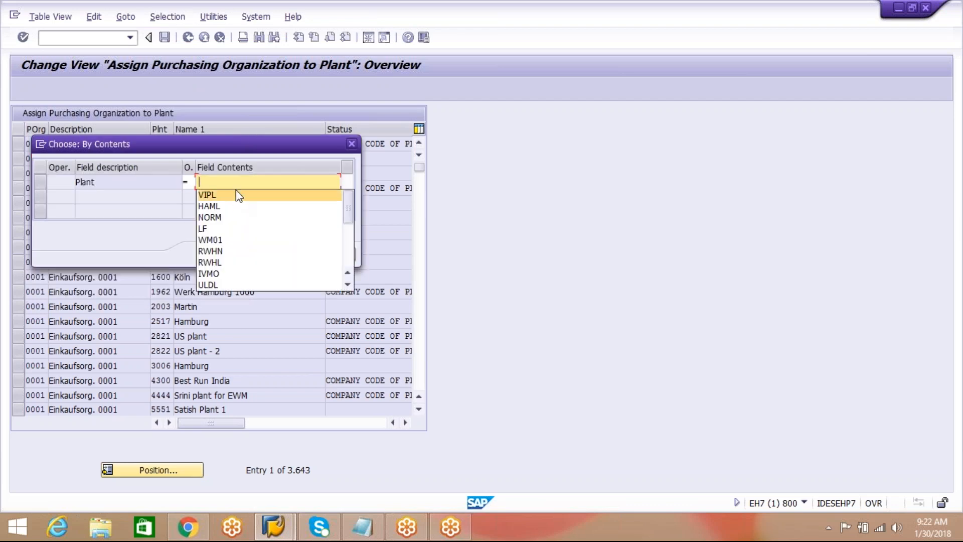
{"action": "left_click", "coordinate": [241, 186]}
{"action": "type", "text": "AIPL"}
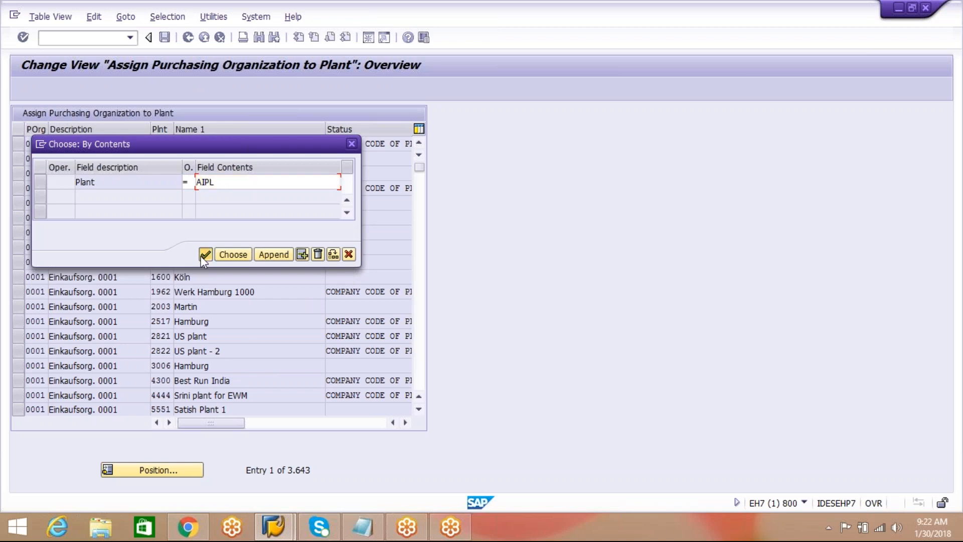
{"action": "left_click", "coordinate": [238, 258]}
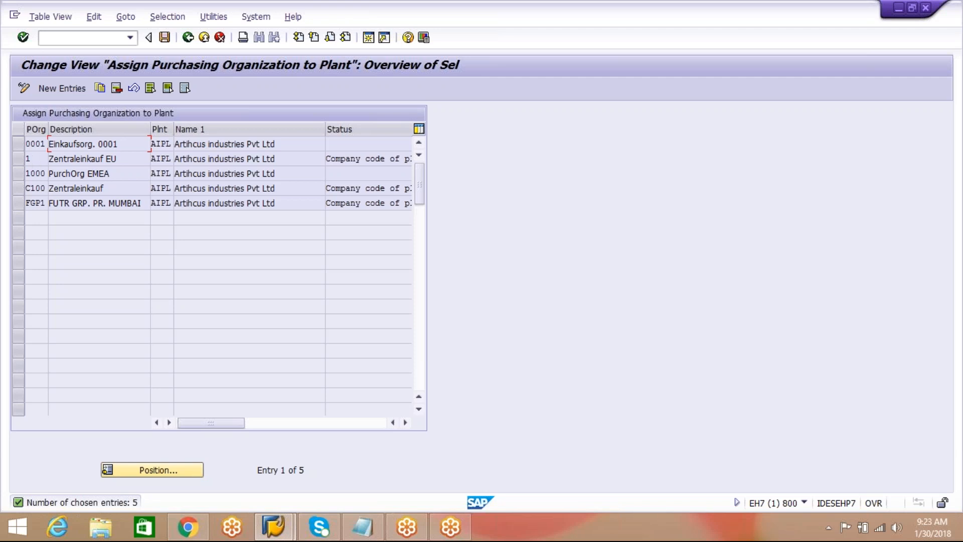
Delete plant AIPL's assignments to purchasing organizations 0001, 1, C100 and FGP1, and save the changes.
{"action": "left_click", "coordinate": [15, 157]}
{"action": "left_click", "coordinate": [18, 144]}
{"action": "left_click", "coordinate": [117, 87]}
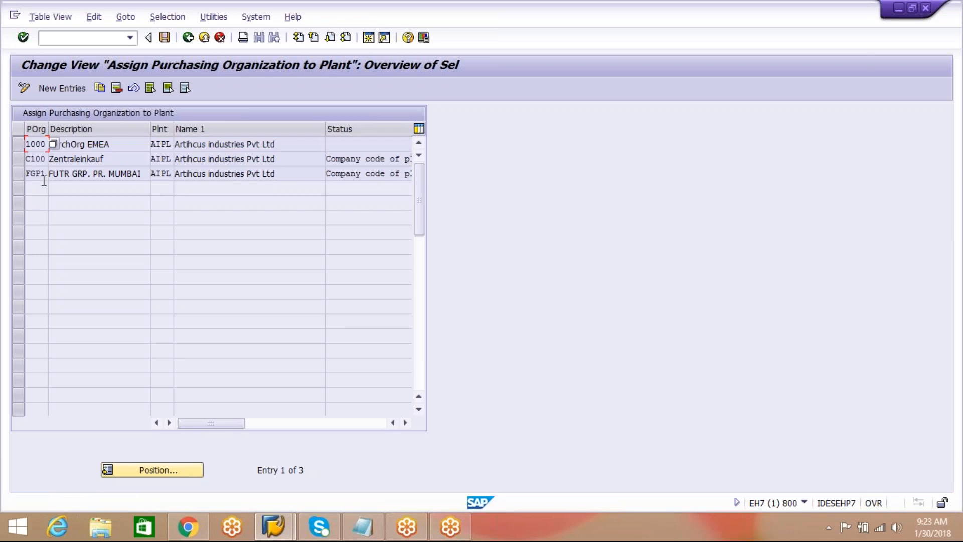
{"action": "left_click", "coordinate": [18, 173]}
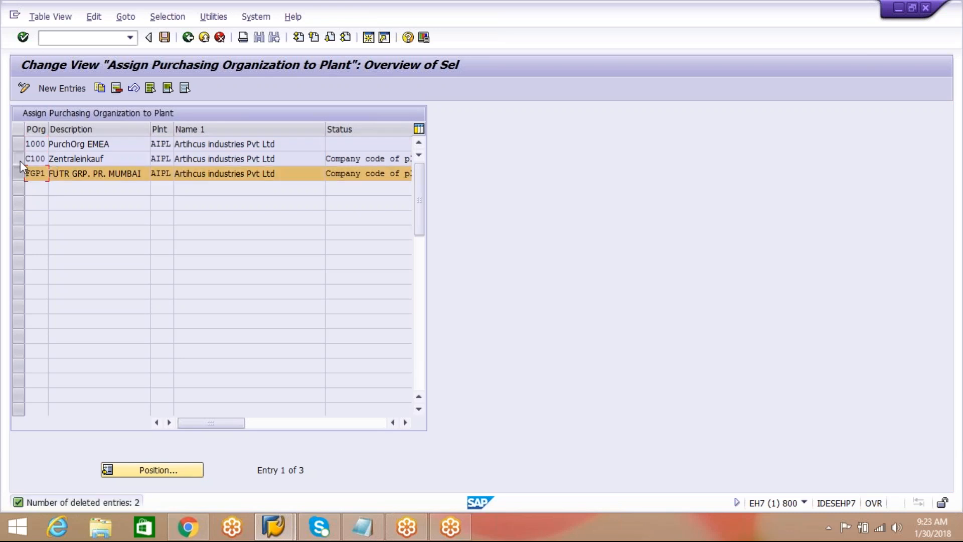
{"action": "left_click", "coordinate": [19, 158]}
{"action": "left_click", "coordinate": [117, 88]}
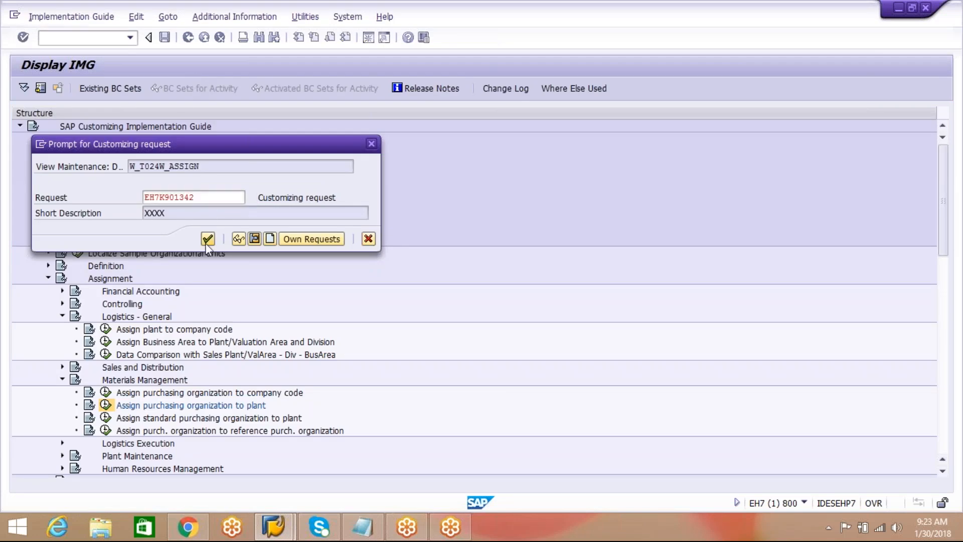
{"action": "left_click", "coordinate": [206, 243]}
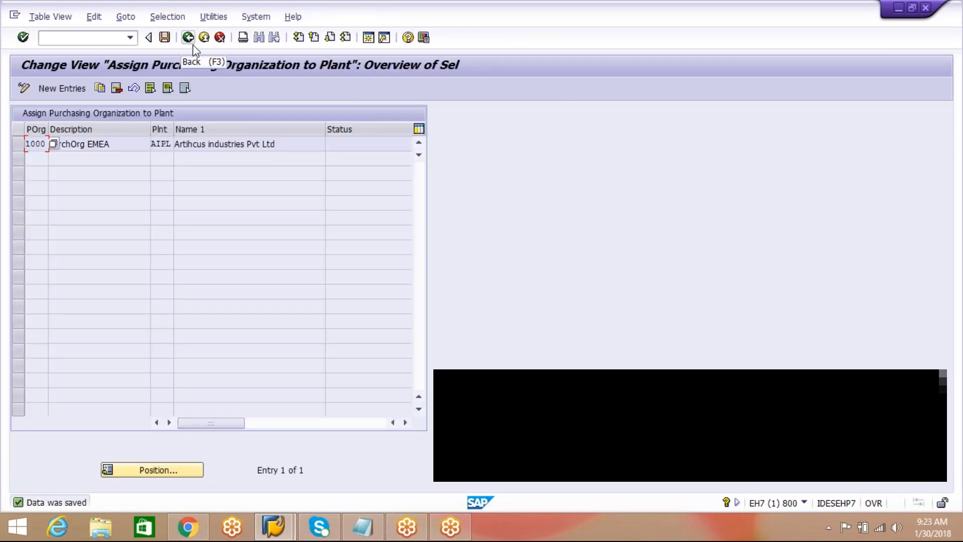
Return to the implementation guide and collapse the Materials Management and Assignment branches.
{"action": "left_click", "coordinate": [193, 45]}
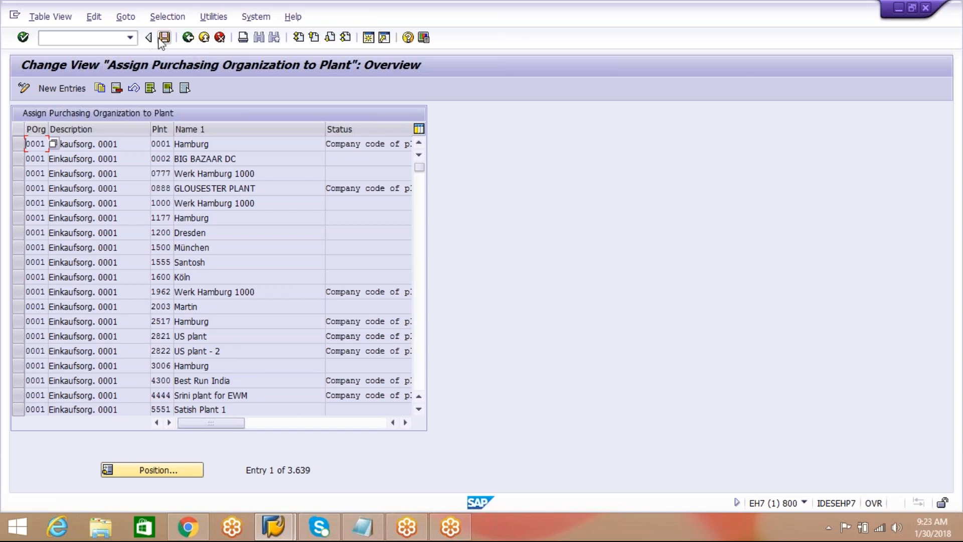
{"action": "left_click", "coordinate": [188, 41]}
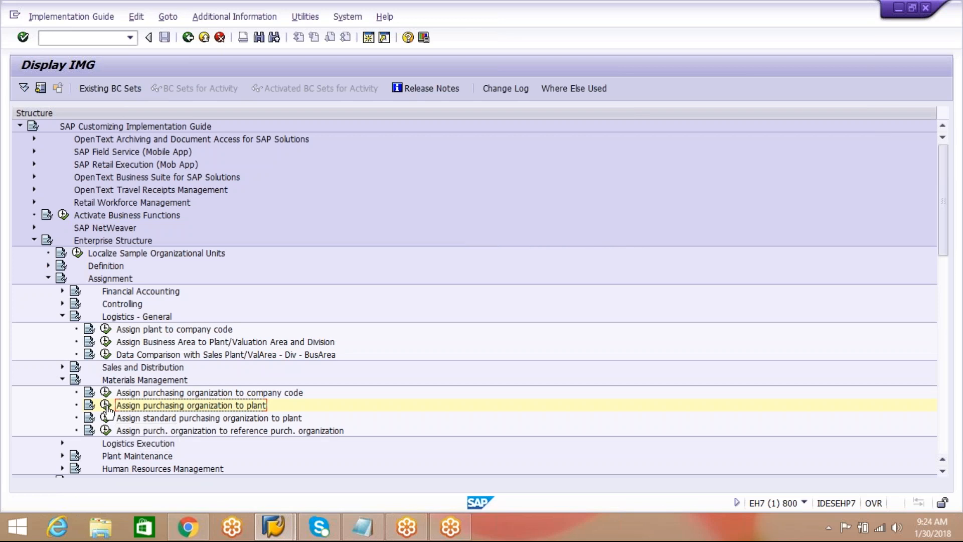
{"action": "left_click", "coordinate": [62, 379]}
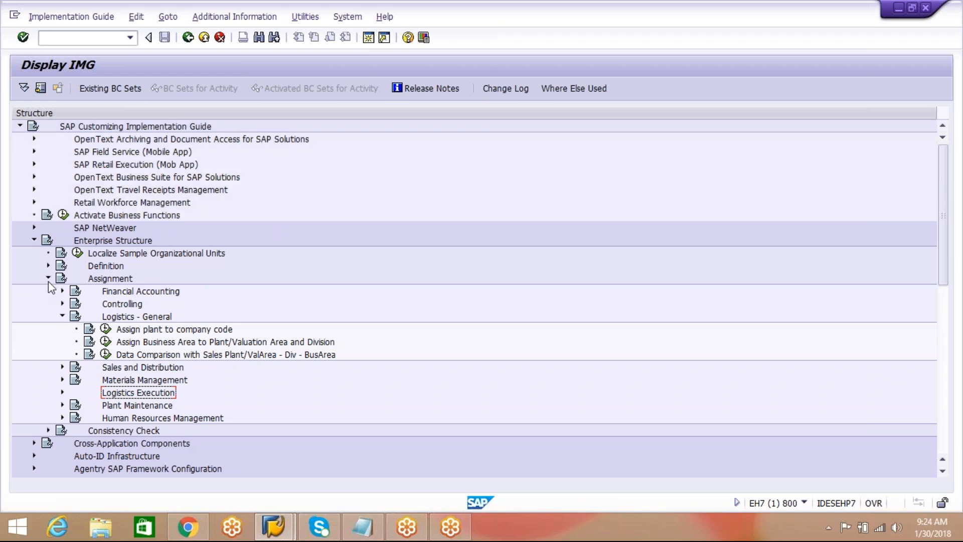
{"action": "left_click", "coordinate": [48, 277]}
Check the ORG STRUCTURE list in Notepad, and open Define shipping point from Definition, Logistics Execution in the SAP implementation guide.
{"action": "left_click", "coordinate": [377, 536]}
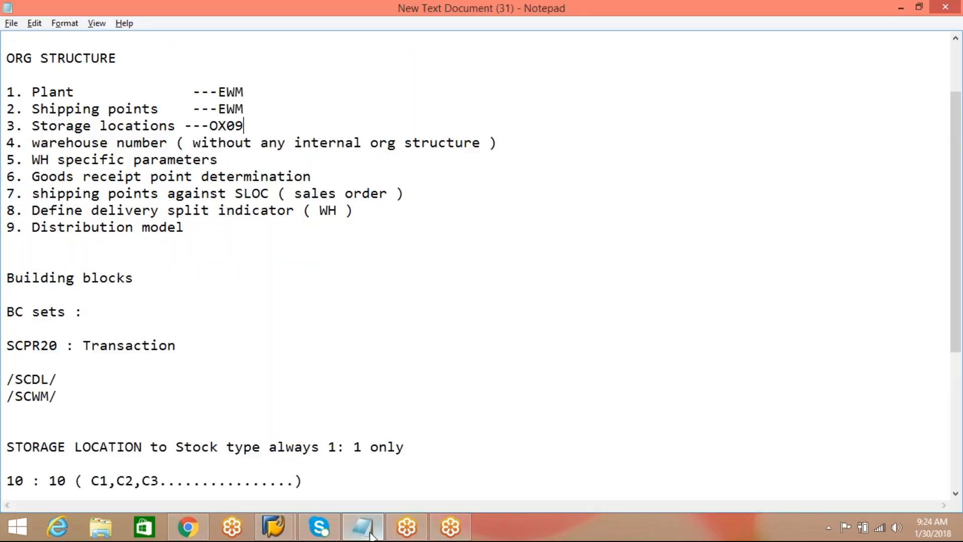
{"action": "left_click", "coordinate": [277, 528]}
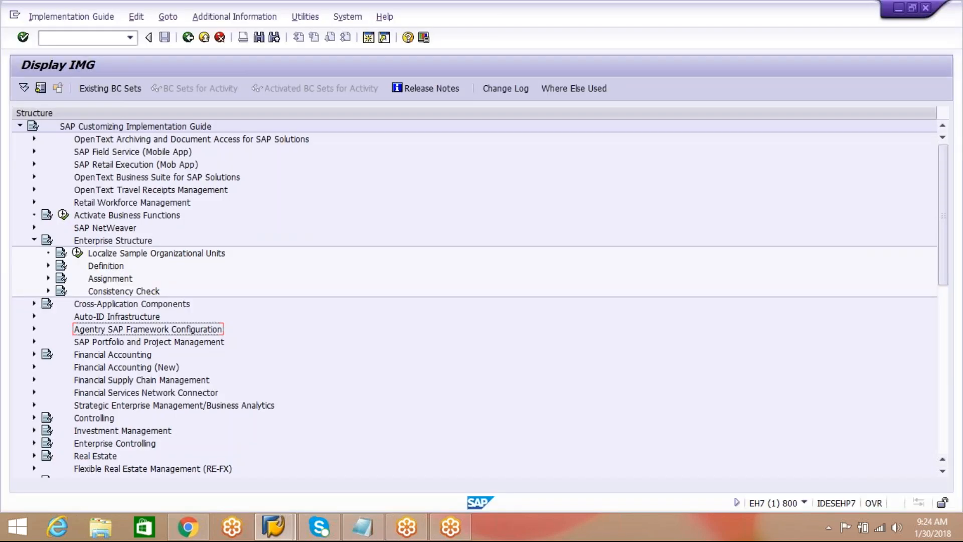
{"action": "left_click", "coordinate": [48, 266]}
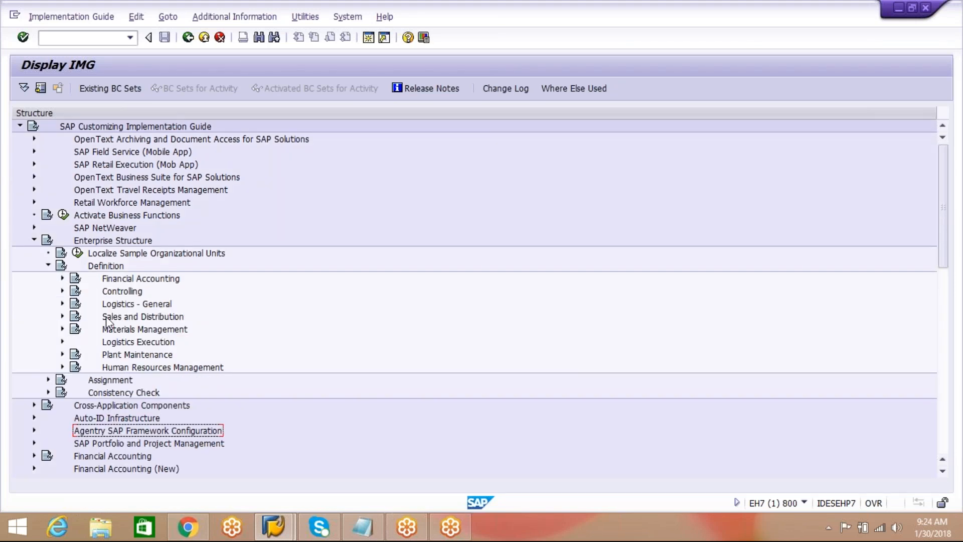
{"action": "left_click", "coordinate": [62, 341]}
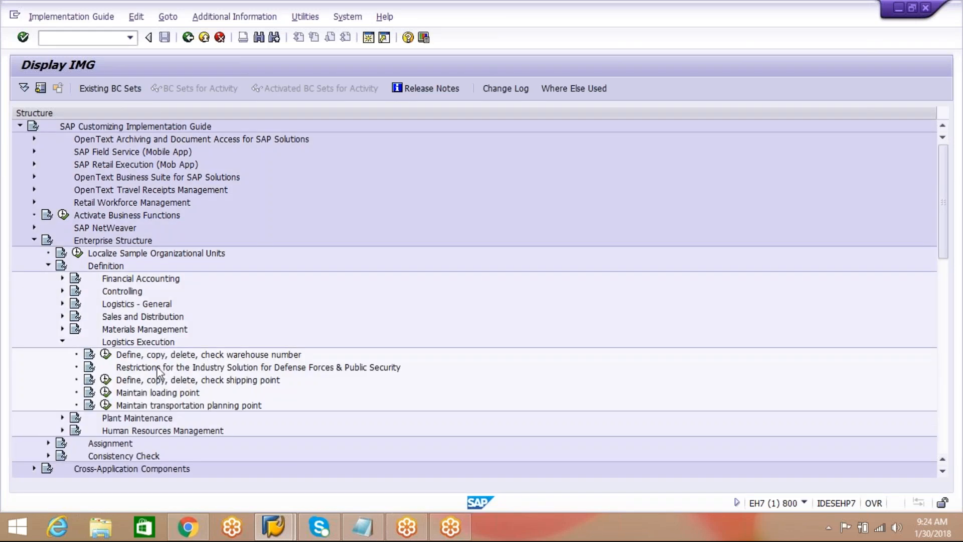
{"action": "left_click", "coordinate": [104, 383]}
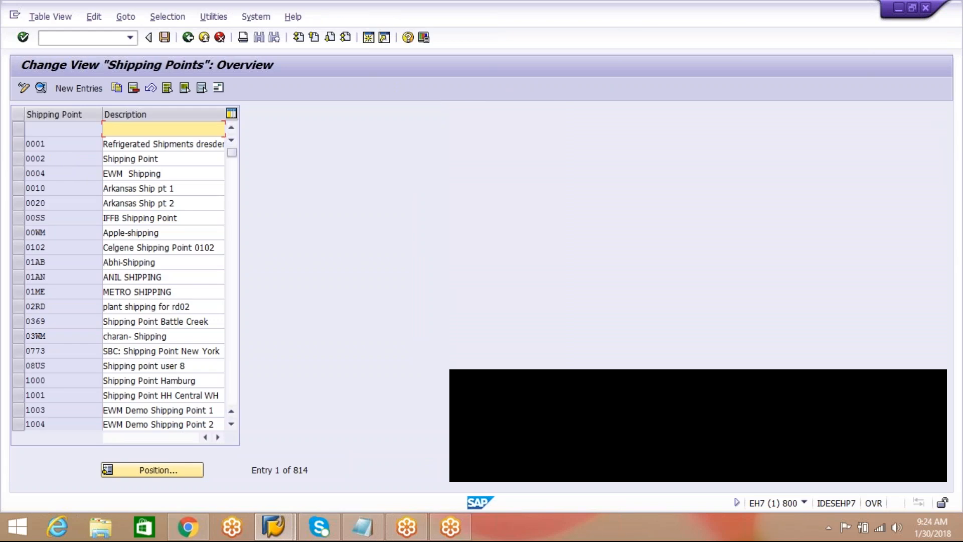
Locate shipping point AIPS in the shipping points overview and return to the implementation guide, closing the activity selection.
{"action": "left_click", "coordinate": [159, 473]}
{"action": "type", "text": "A"}
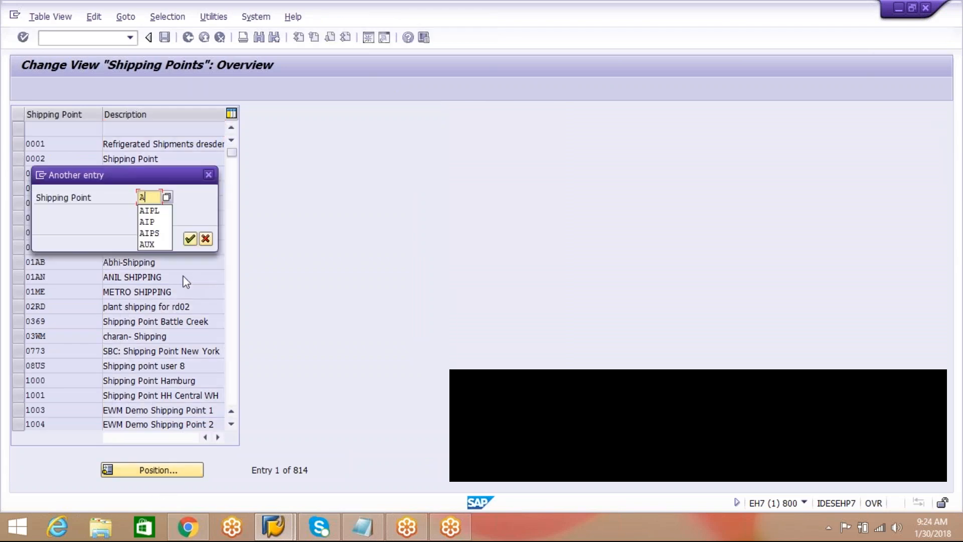
{"action": "type", "text": "IPS"}
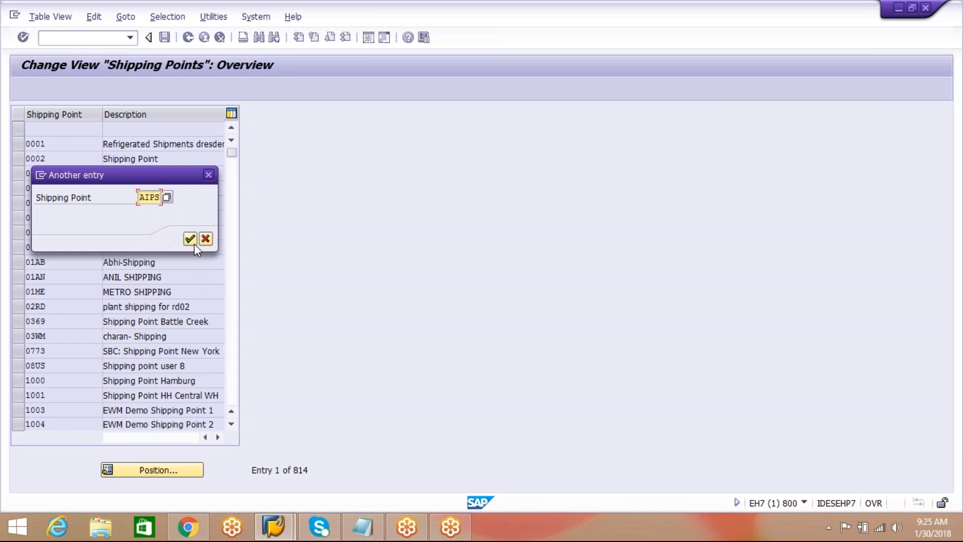
{"action": "left_click", "coordinate": [190, 239]}
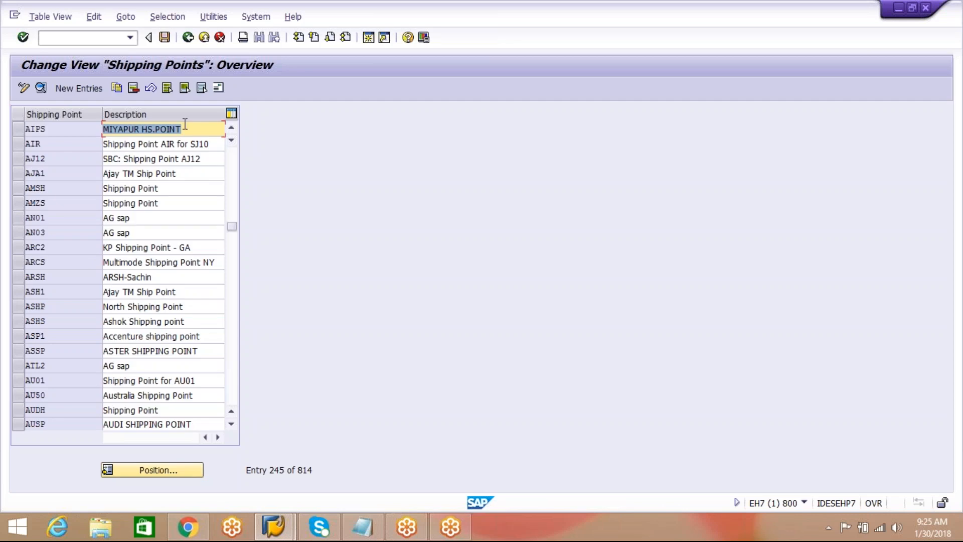
{"action": "left_click", "coordinate": [186, 39]}
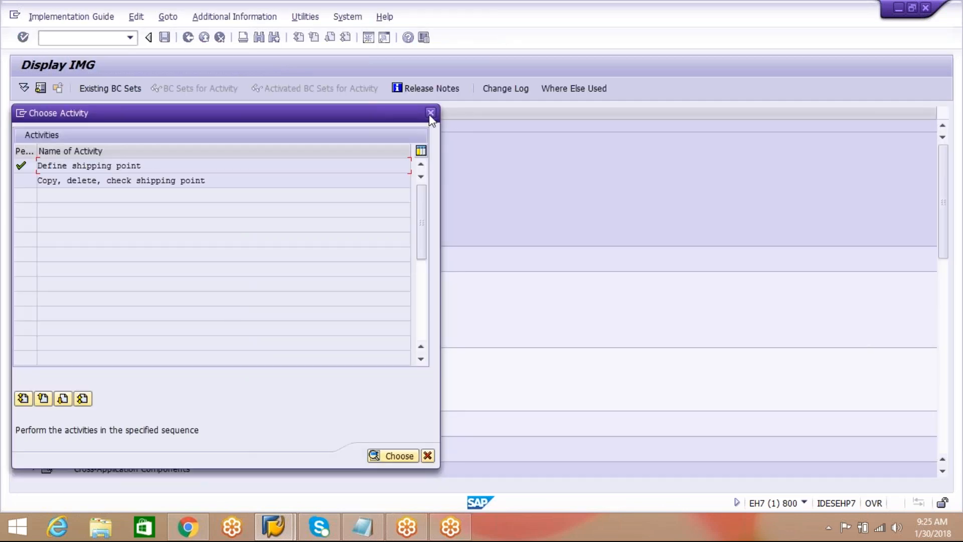
{"action": "left_click", "coordinate": [430, 113]}
Collapse the Logistics Execution branch and open Maintain storage location from Definition, Materials Management.
{"action": "left_click", "coordinate": [63, 342]}
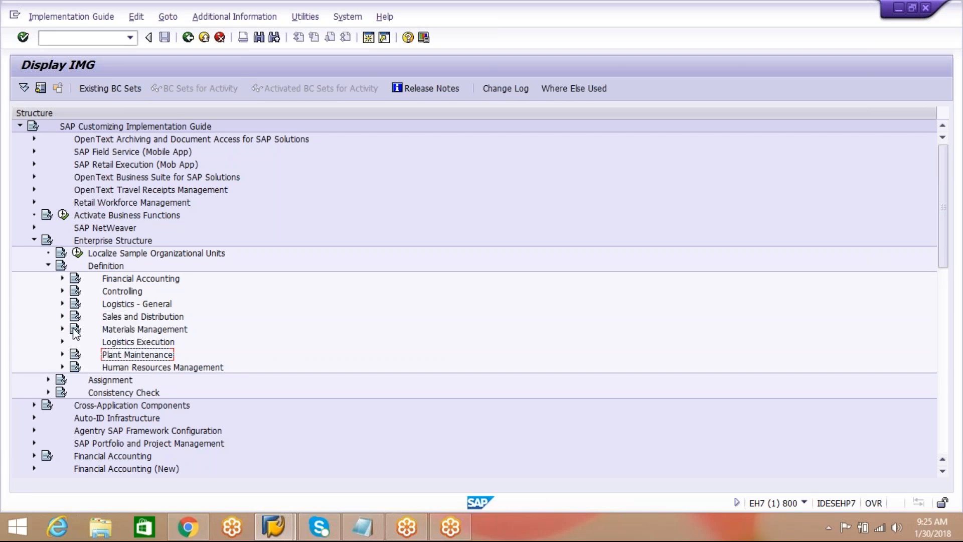
{"action": "left_click", "coordinate": [129, 334]}
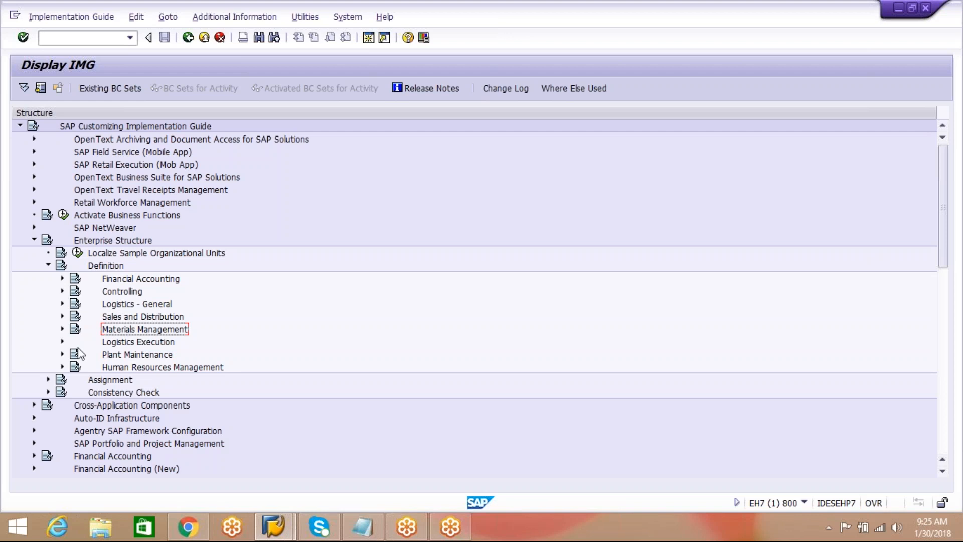
{"action": "left_click", "coordinate": [62, 329]}
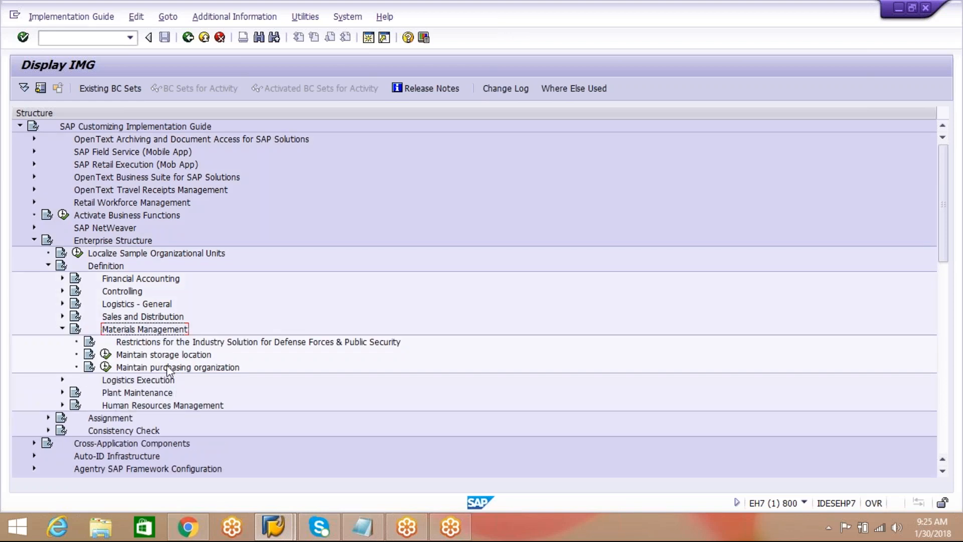
{"action": "left_click", "coordinate": [105, 355]}
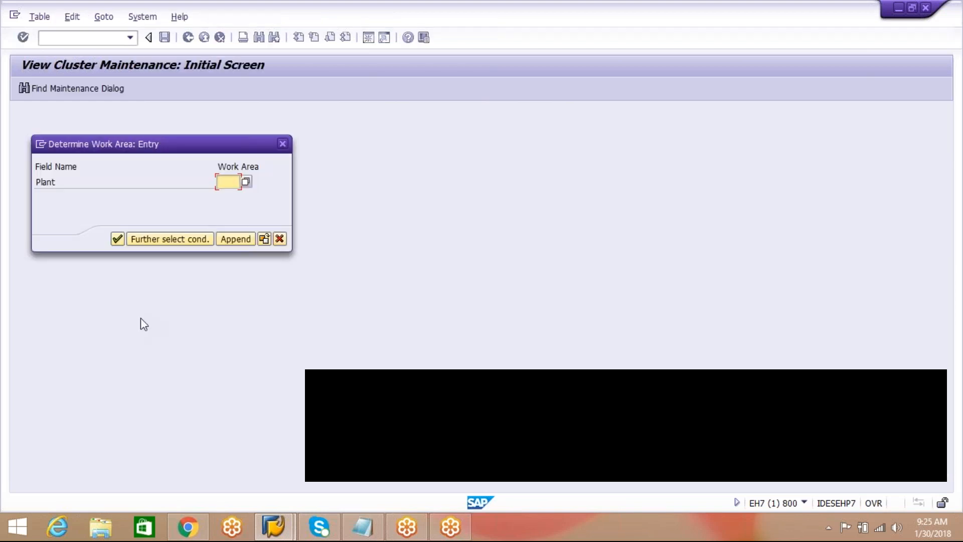
Display the storage locations of plant AIPL, check AAFS and AROD, and return to the implementation guide.
{"action": "type", "text": "AIPL"}
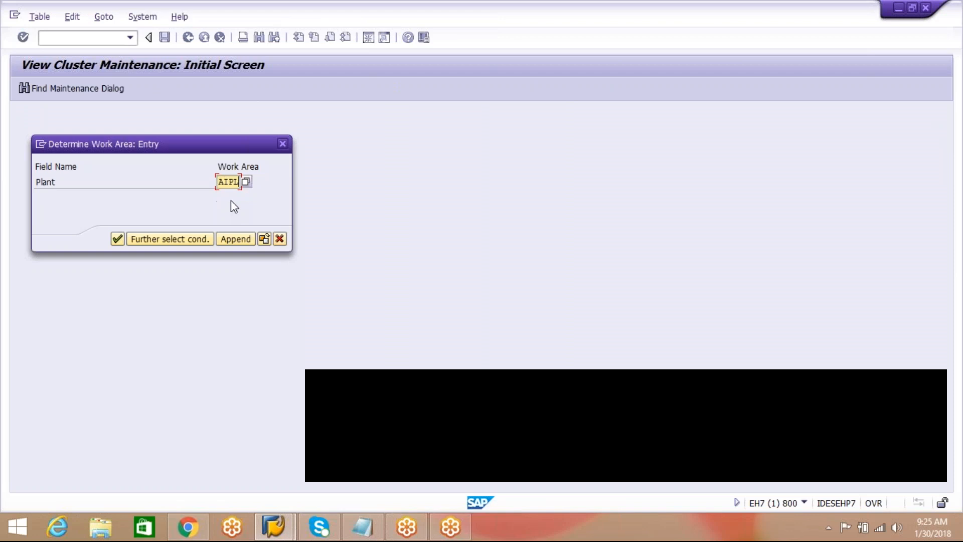
{"action": "left_click", "coordinate": [117, 239]}
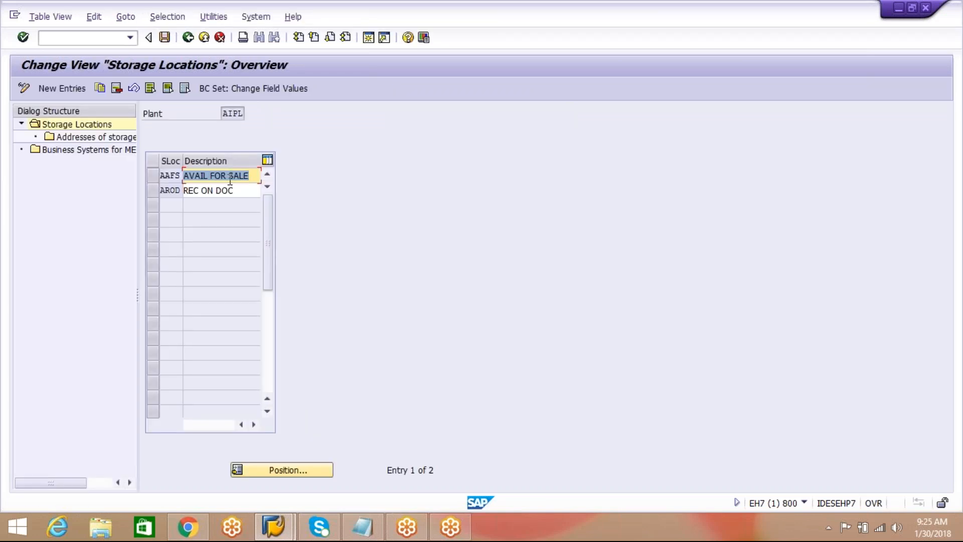
{"action": "left_click", "coordinate": [239, 190]}
{"action": "left_click", "coordinate": [246, 175]}
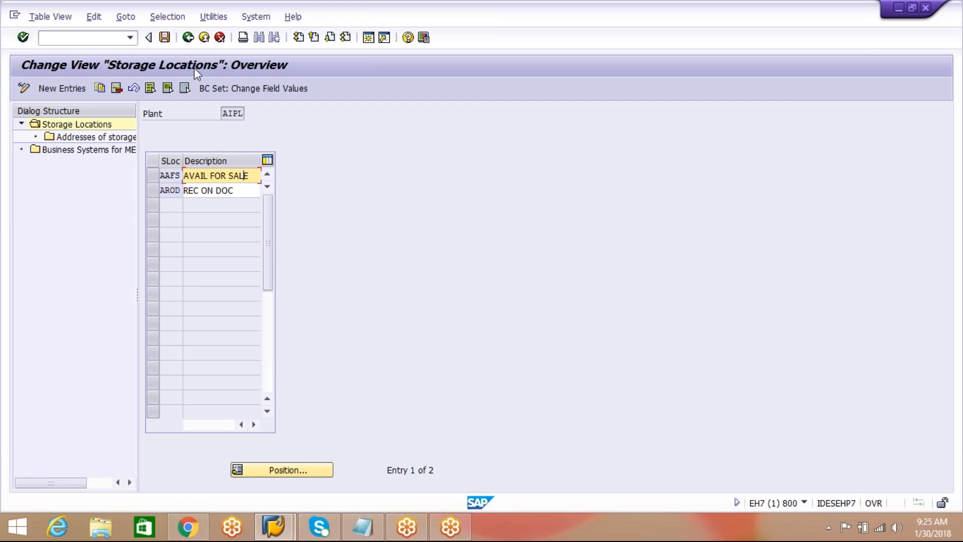
{"action": "left_click", "coordinate": [189, 40]}
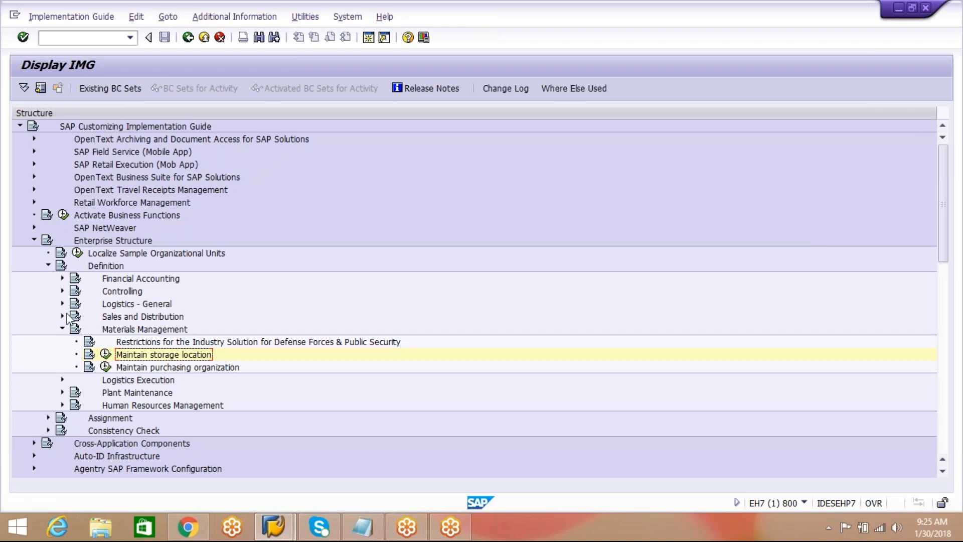
Collapse the Materials Management branch and open Define warehouse number from Definition, Logistics Execution.
{"action": "left_click", "coordinate": [63, 329]}
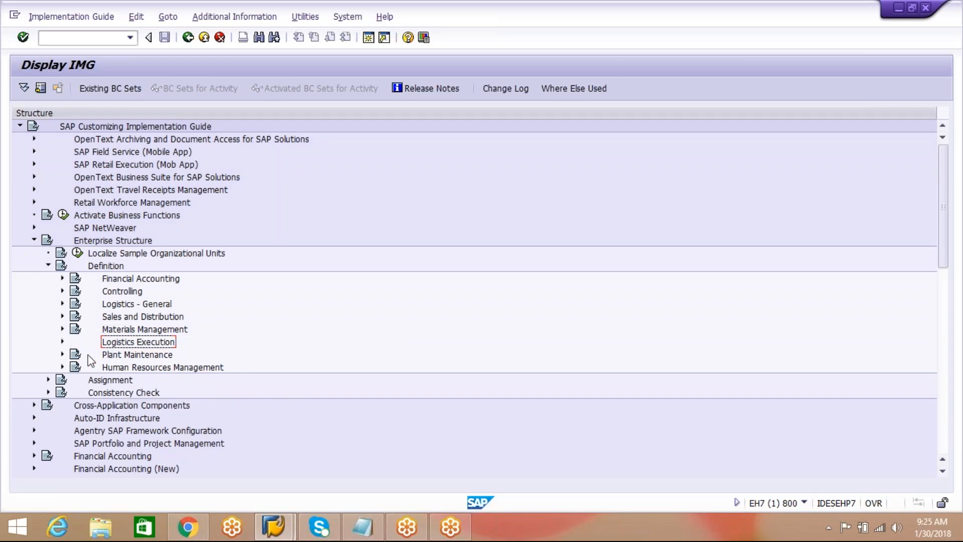
{"action": "left_click", "coordinate": [62, 341]}
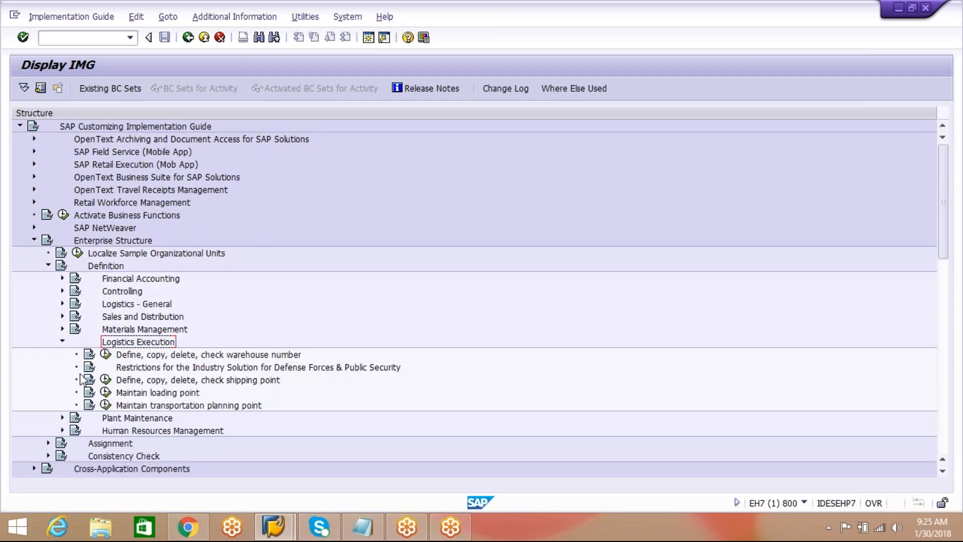
{"action": "left_click", "coordinate": [106, 354]}
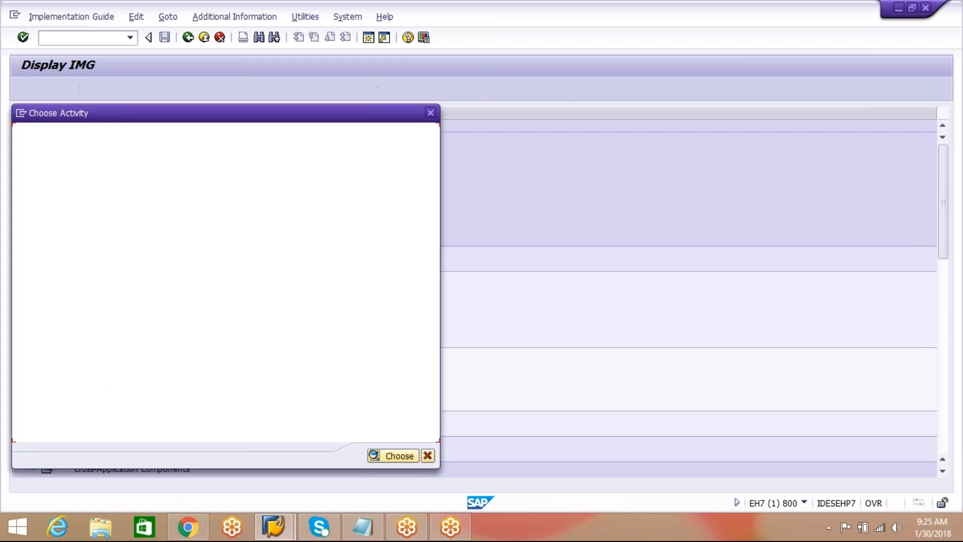
{"action": "double_click", "coordinate": [125, 170]}
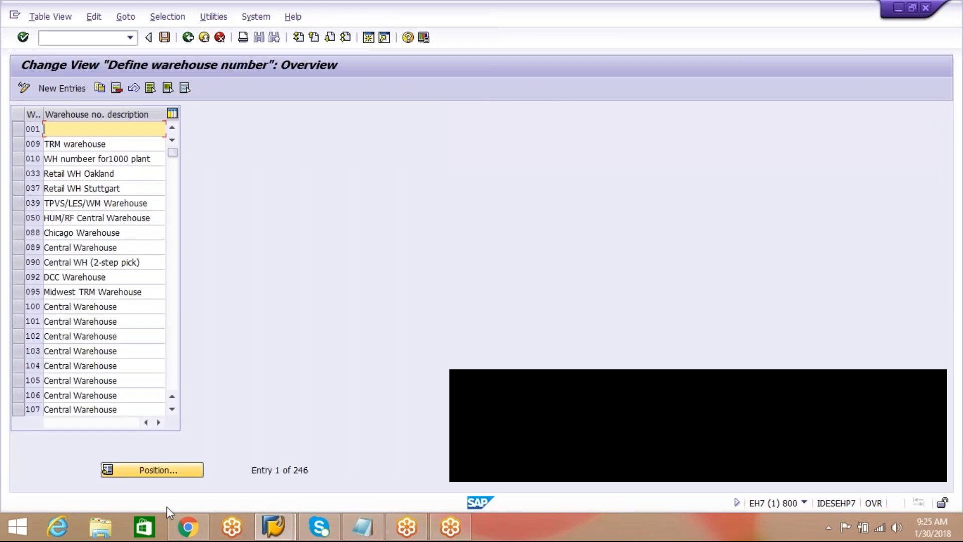
Locate warehouse number AIP in the warehouse overview and return to the implementation guide, closing the activity selection.
{"action": "left_click", "coordinate": [173, 471]}
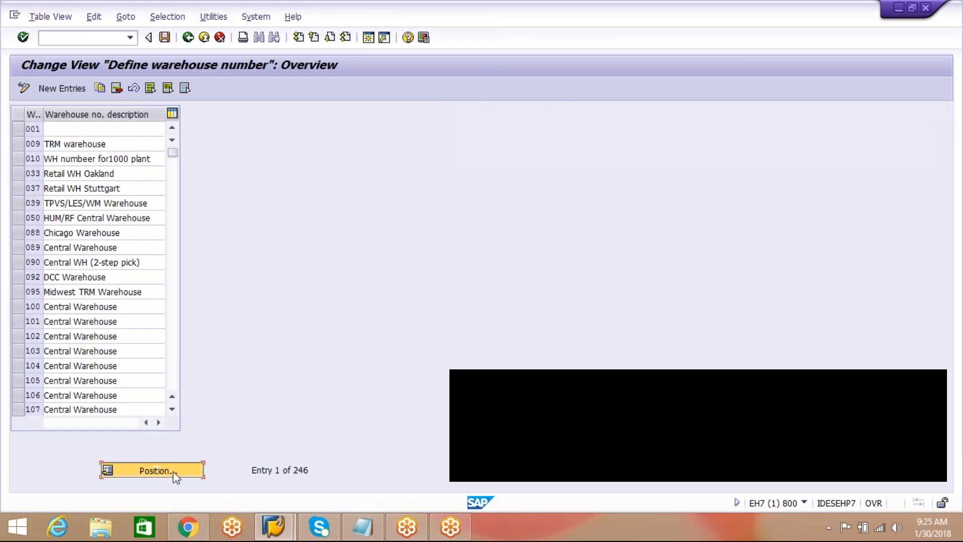
{"action": "type", "text": "AIP"}
{"action": "left_click", "coordinate": [153, 221]}
{"action": "left_click", "coordinate": [184, 238]}
{"action": "left_click", "coordinate": [100, 130]}
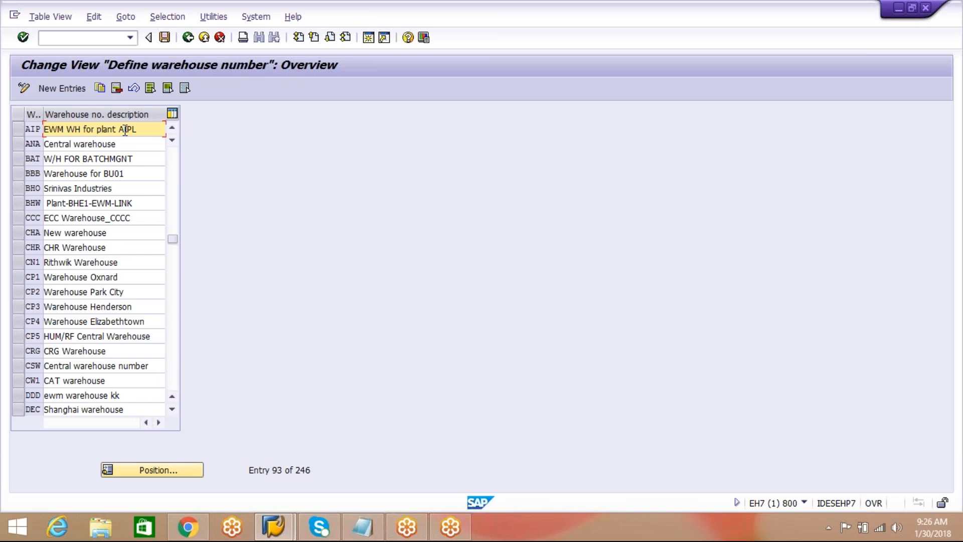
{"action": "left_click", "coordinate": [188, 38]}
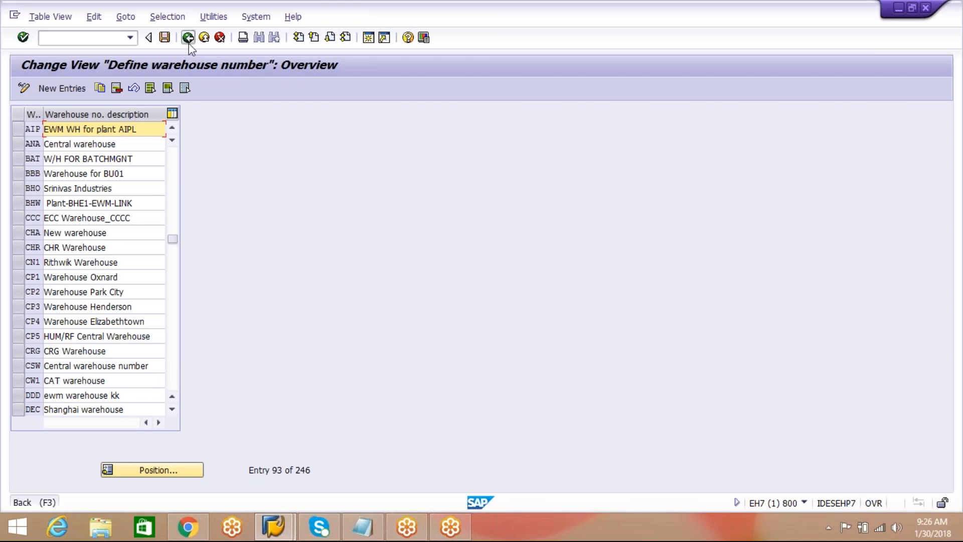
{"action": "left_click", "coordinate": [431, 113]}
Collapse the Definition branch and open Assign warehouse number to plant/storage location from Assignment, Logistics Execution.
{"action": "left_click", "coordinate": [48, 265]}
{"action": "left_click", "coordinate": [49, 279]}
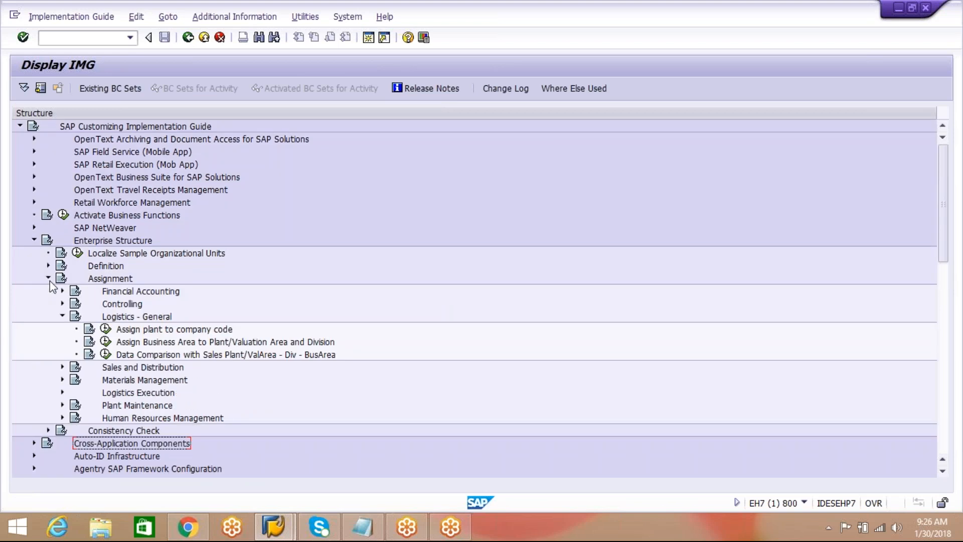
{"action": "left_click", "coordinate": [62, 316]}
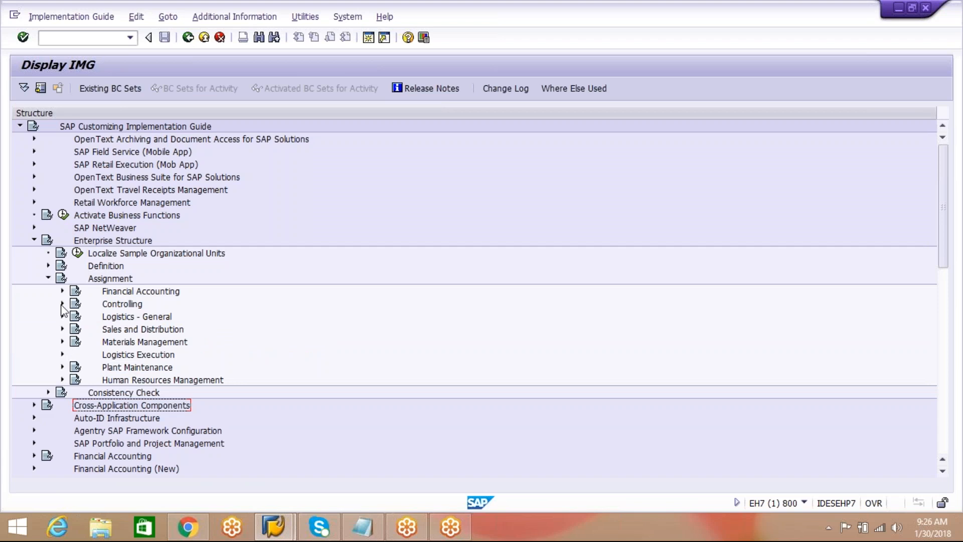
{"action": "left_click", "coordinate": [63, 354]}
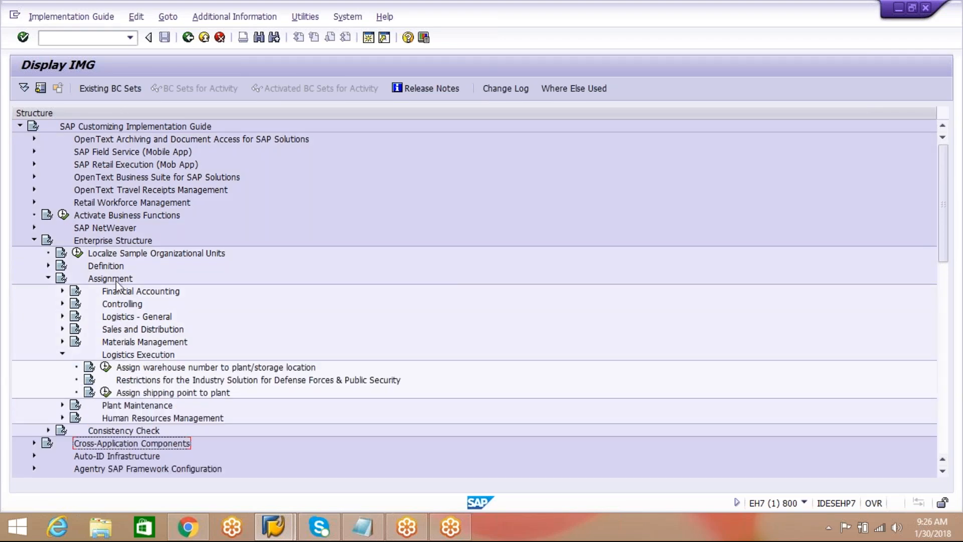
{"action": "left_click", "coordinate": [105, 366]}
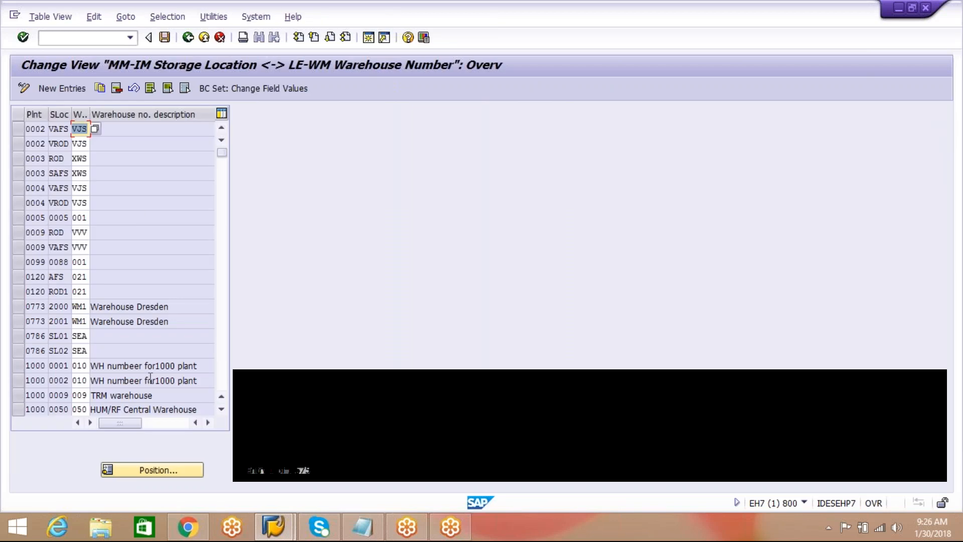
Locate plant AIPL in the storage location assignments, select its AAFS and AROD rows, and return to the implementation guide.
{"action": "left_click", "coordinate": [153, 470]}
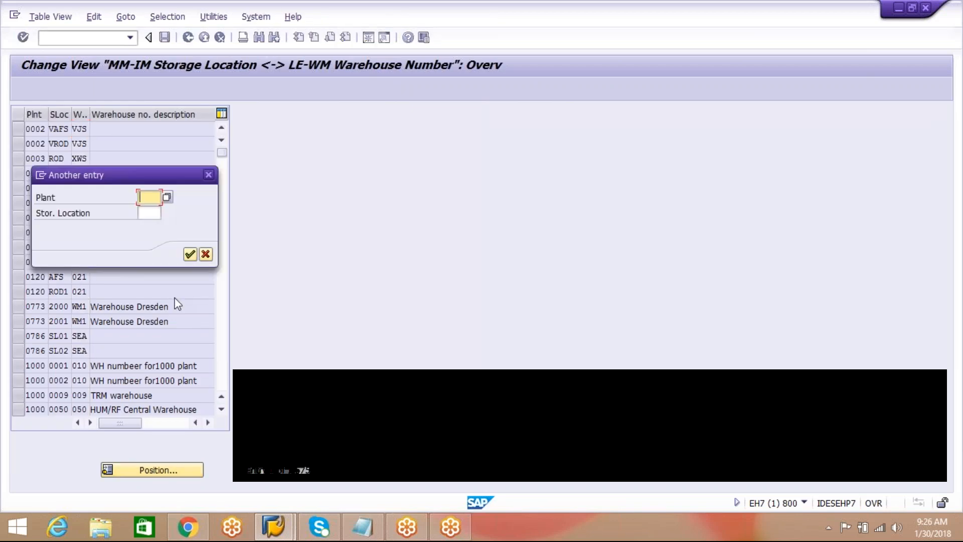
{"action": "type", "text": "A"}
{"action": "left_click", "coordinate": [160, 232]}
{"action": "left_click", "coordinate": [189, 254]}
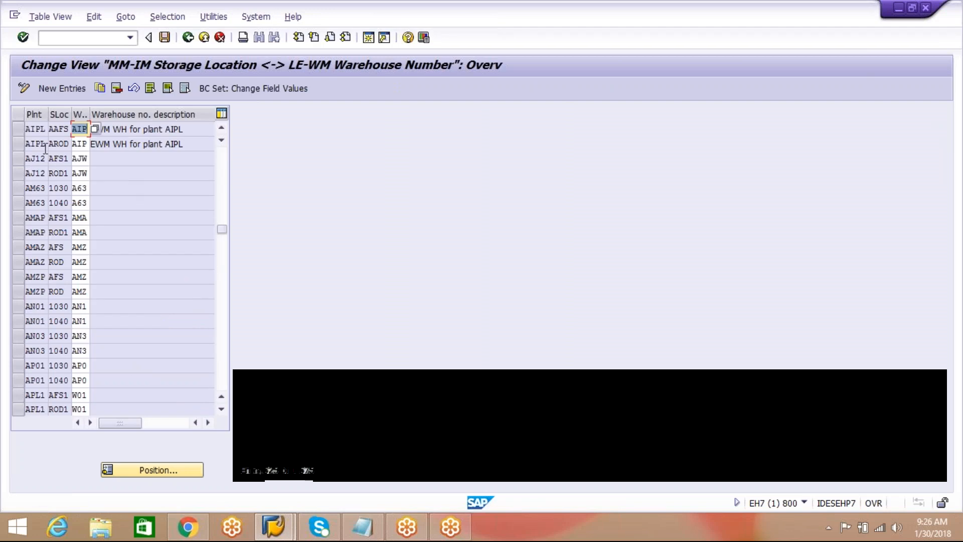
{"action": "left_click_drag", "start_coordinate": [21, 148], "coordinate": [19, 129]}
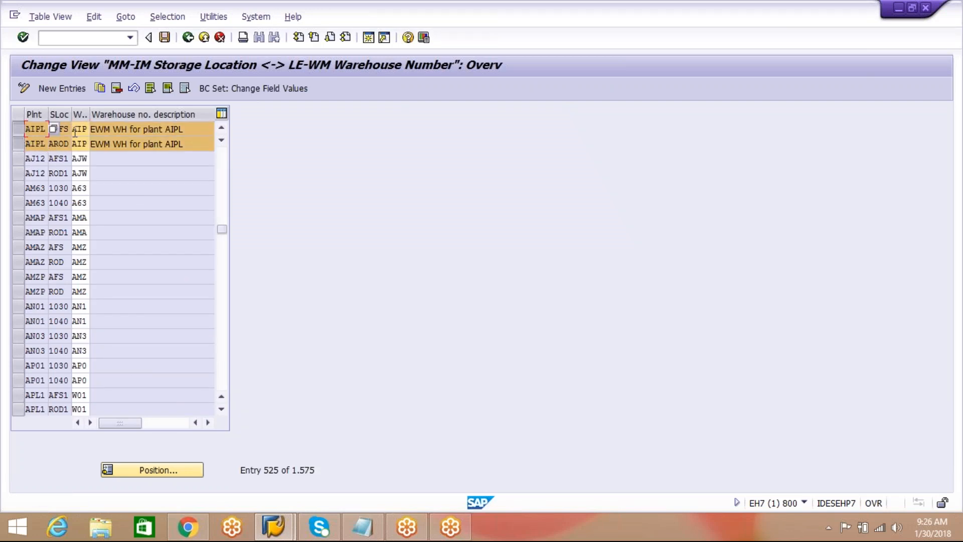
{"action": "left_click", "coordinate": [189, 38]}
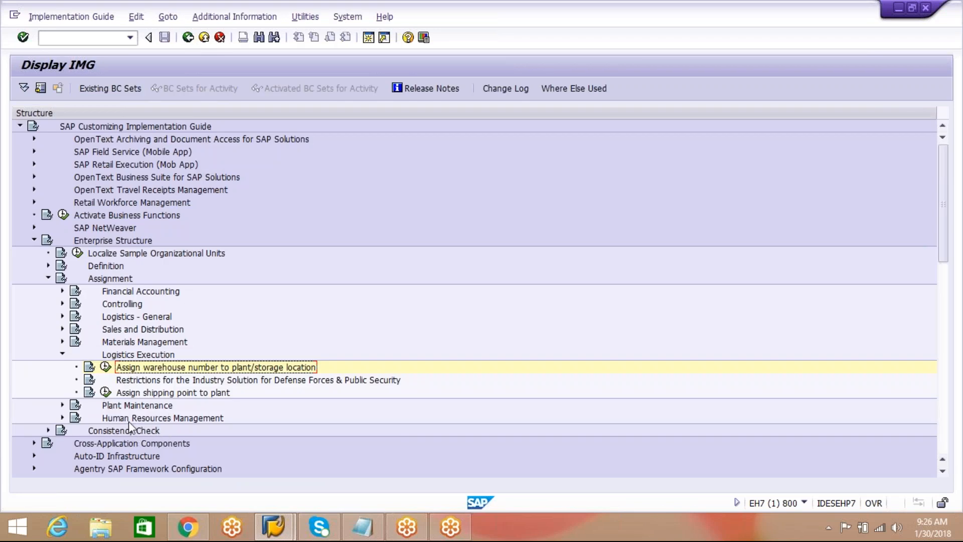
Open Assign shipping point to plant from Assignment, Logistics Execution, and find plant AIPL in the overview.
{"action": "left_click", "coordinate": [154, 397]}
{"action": "left_click", "coordinate": [105, 392]}
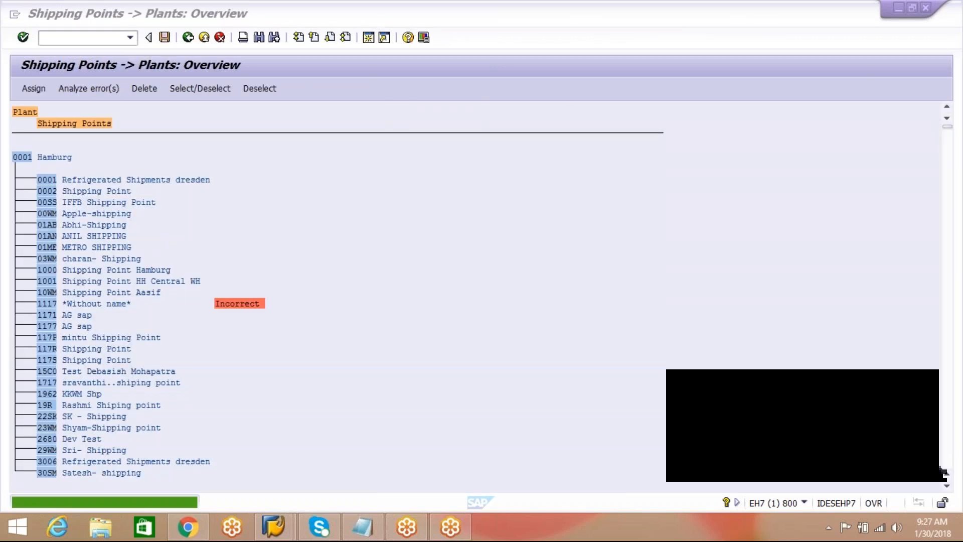
{"action": "left_click", "coordinate": [258, 38]}
{"action": "type", "text": "AIPL"}
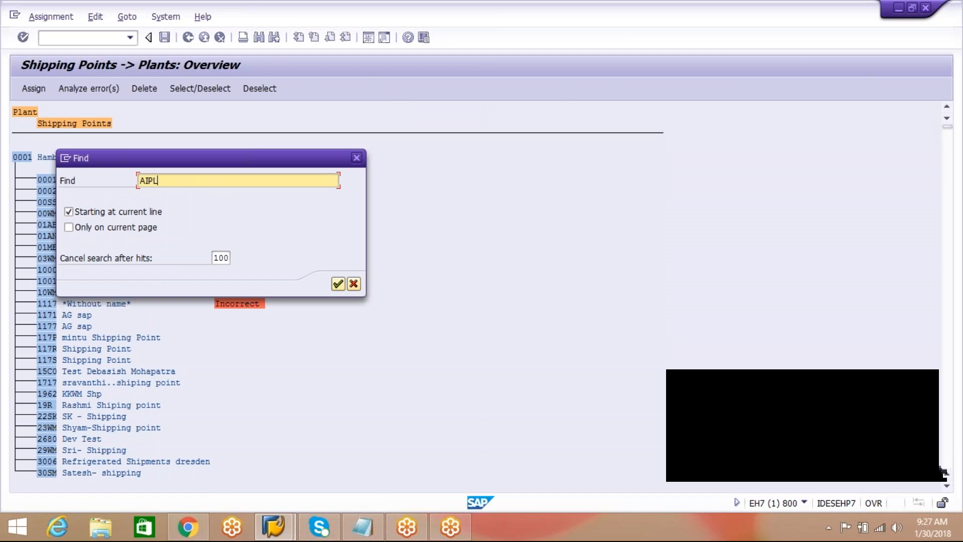
{"action": "left_click", "coordinate": [338, 284]}
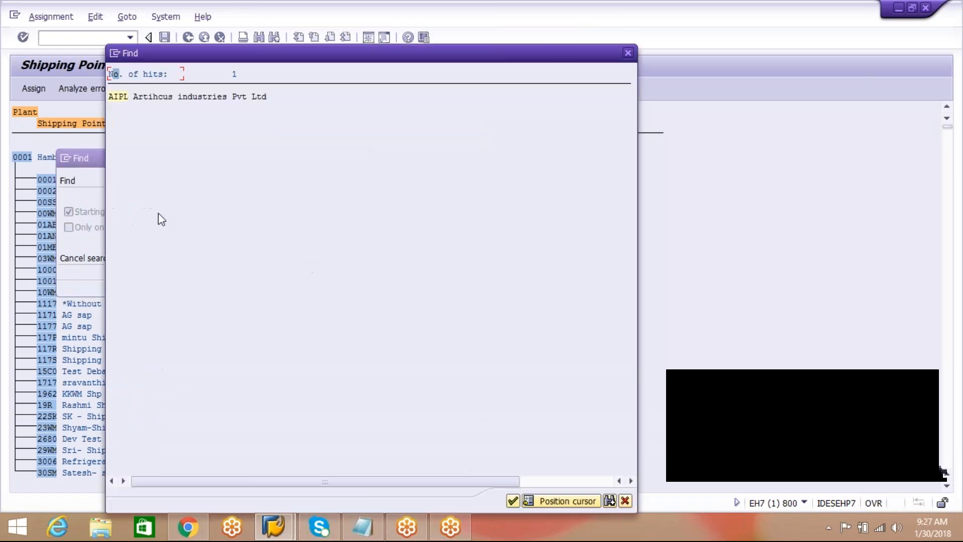
{"action": "double_click", "coordinate": [123, 97]}
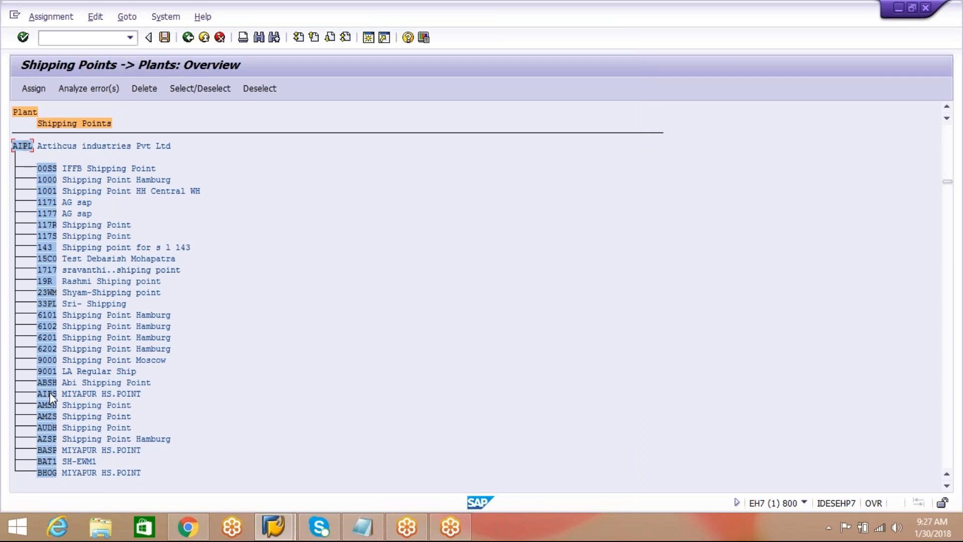
Check shipping point AIPS under plant AIPL, return to the implementation guide and collapse the Logistics Execution branch.
{"action": "left_click", "coordinate": [70, 394]}
{"action": "left_click", "coordinate": [48, 397]}
{"action": "left_click", "coordinate": [188, 38]}
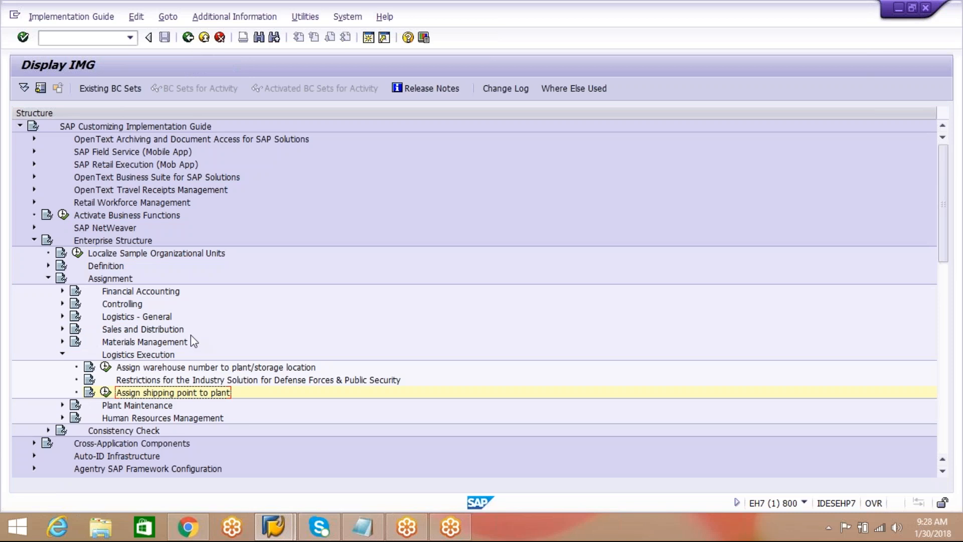
{"action": "left_click", "coordinate": [62, 353]}
Highlight WH specific parameters in the Notepad ORG STRUCTURE list and switch back to the SAP implementation guide.
{"action": "left_click", "coordinate": [358, 535]}
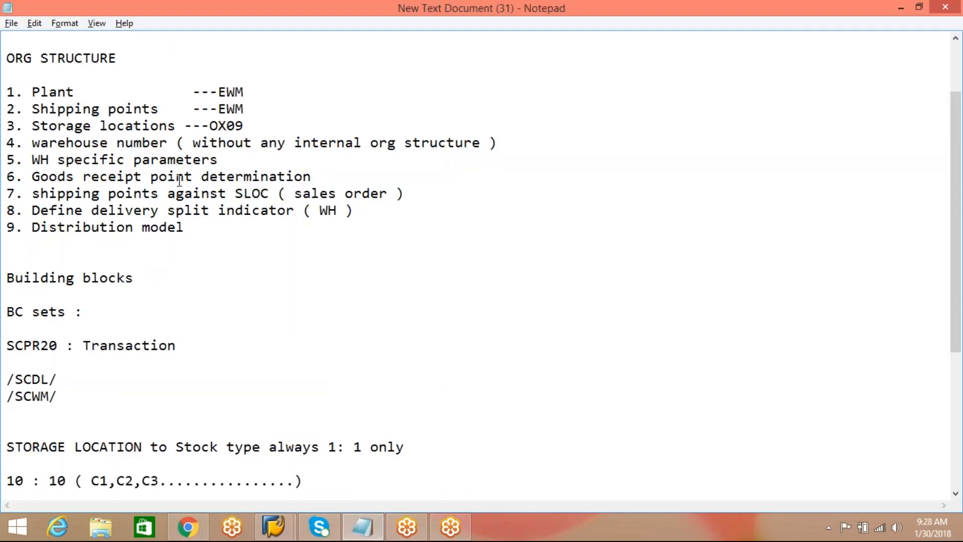
{"action": "left_click_drag", "start_coordinate": [226, 160], "coordinate": [23, 160]}
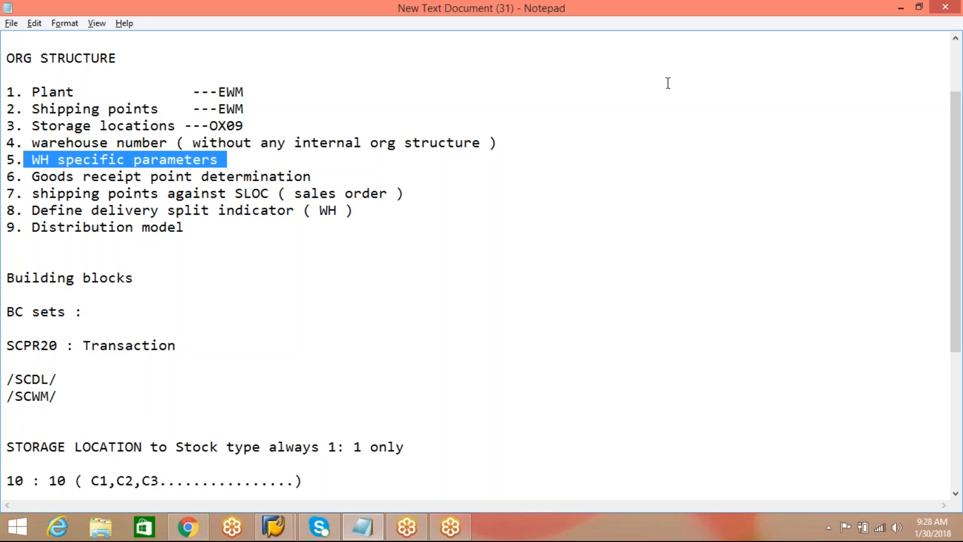
{"action": "left_click", "coordinate": [288, 523]}
{"action": "left_click", "coordinate": [352, 451]}
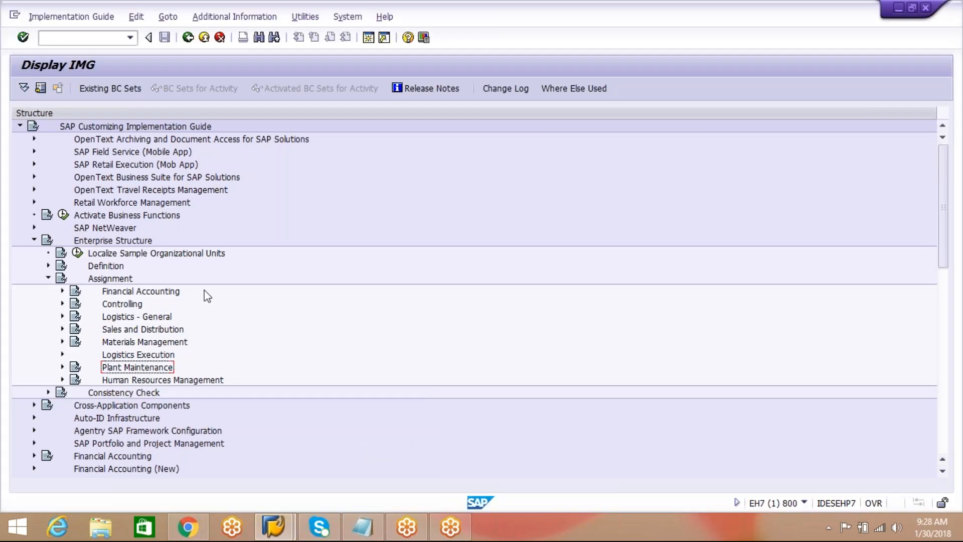
Collapse Enterprise Structure and open Configure SAP EWM-Specific Parameters from Integration with Other SAP Components, Extended Warehouse Management, Basic Settings for EWM Linkage.
{"action": "left_click", "coordinate": [35, 240]}
{"action": "left_click_drag", "start_coordinate": [950, 219], "coordinate": [949, 374]}
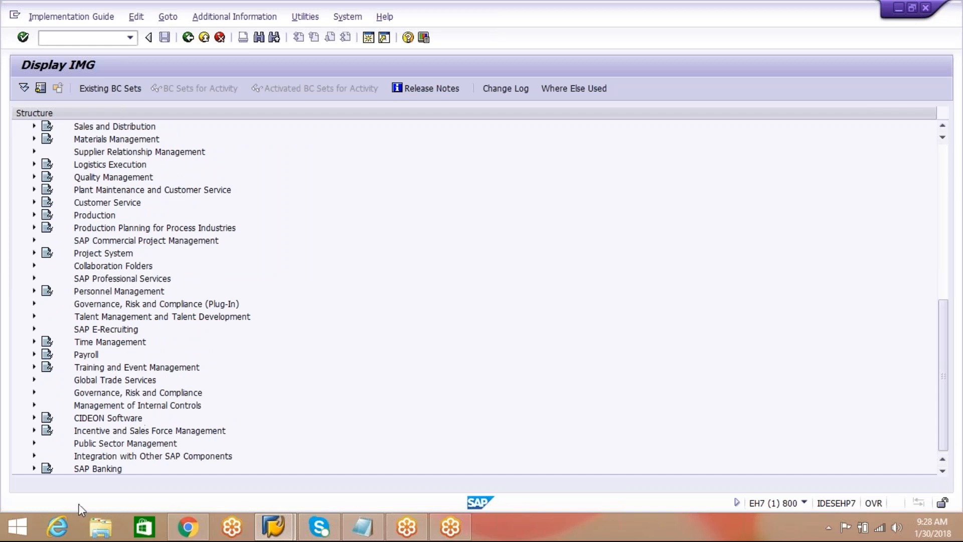
{"action": "left_click", "coordinate": [34, 456]}
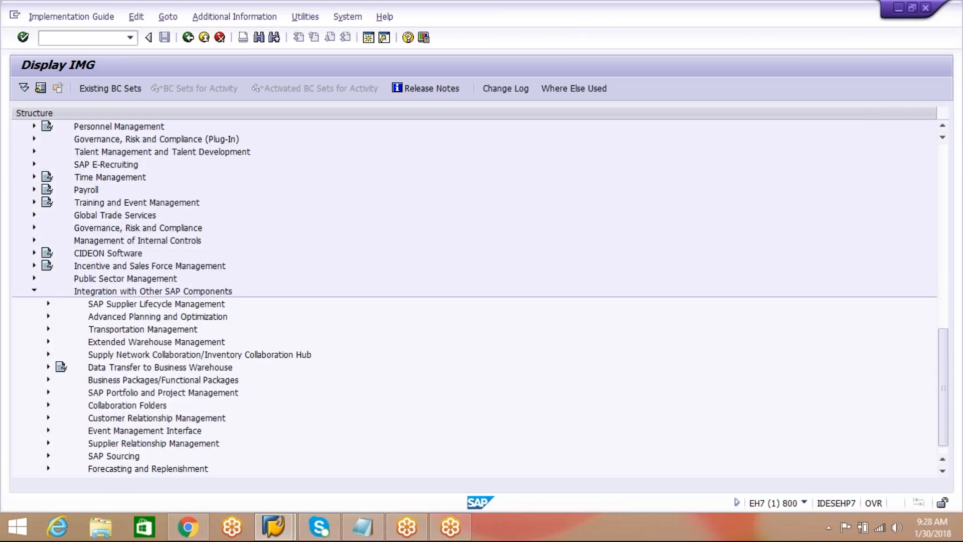
{"action": "left_click", "coordinate": [48, 342]}
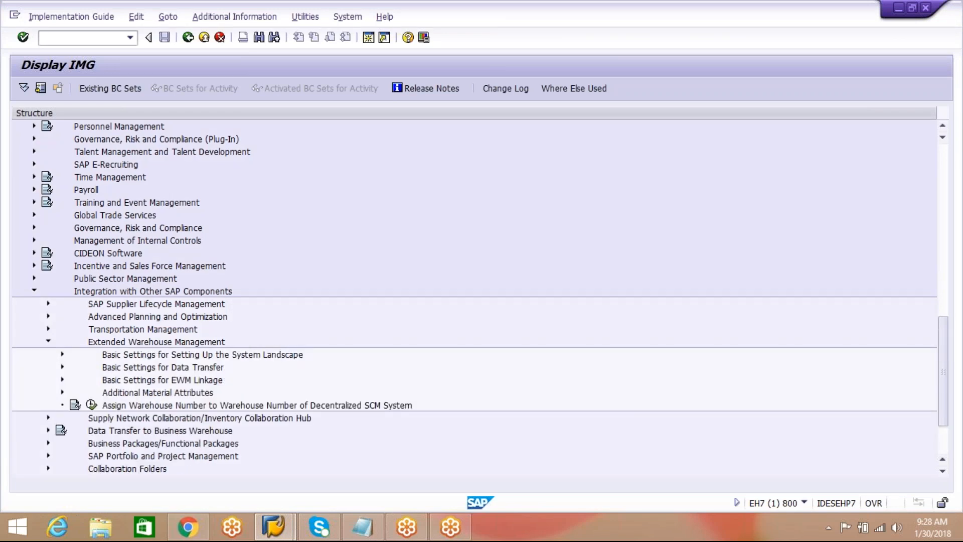
{"action": "left_click", "coordinate": [132, 381]}
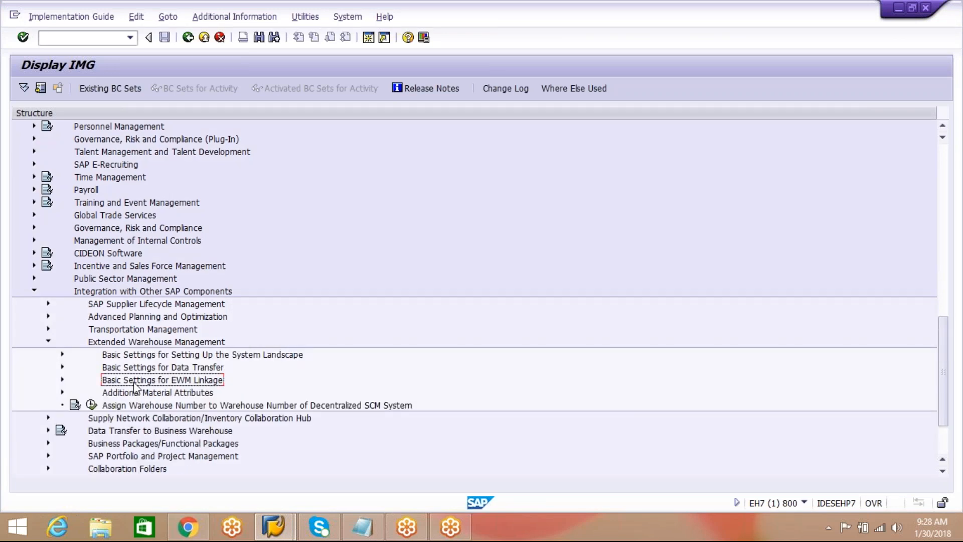
{"action": "left_click", "coordinate": [63, 380]}
{"action": "left_click", "coordinate": [219, 395]}
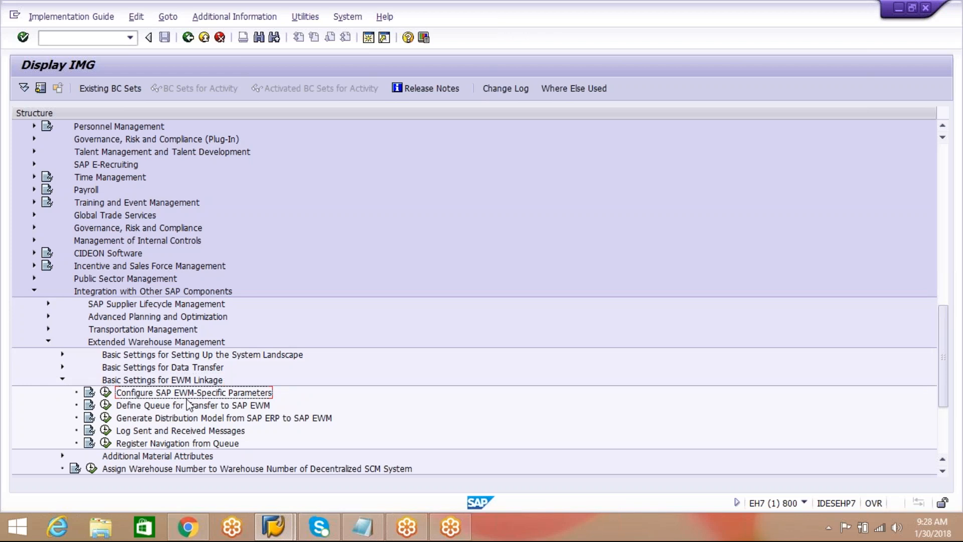
{"action": "left_click", "coordinate": [105, 394]}
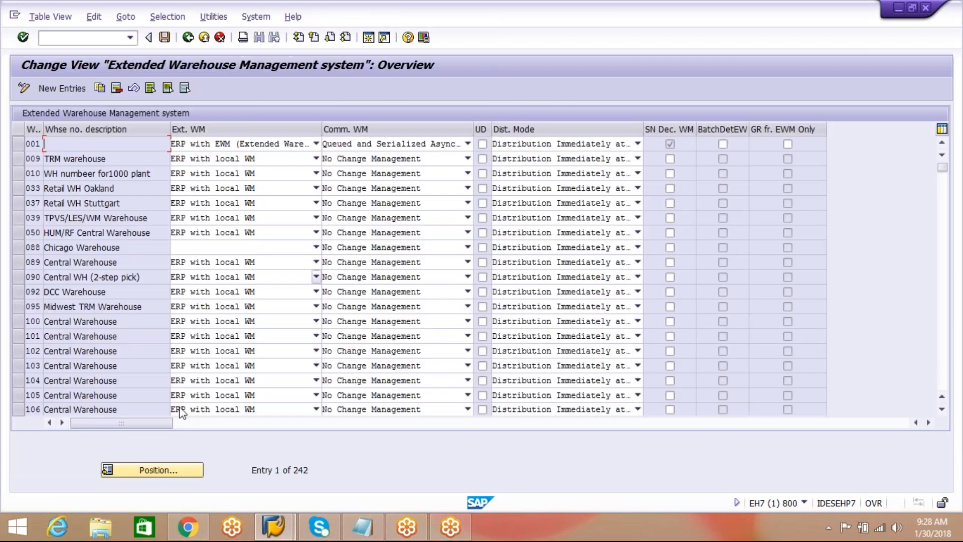
Locate warehouse number AIP in the Extended Warehouse Management system overview.
{"action": "left_click", "coordinate": [192, 472]}
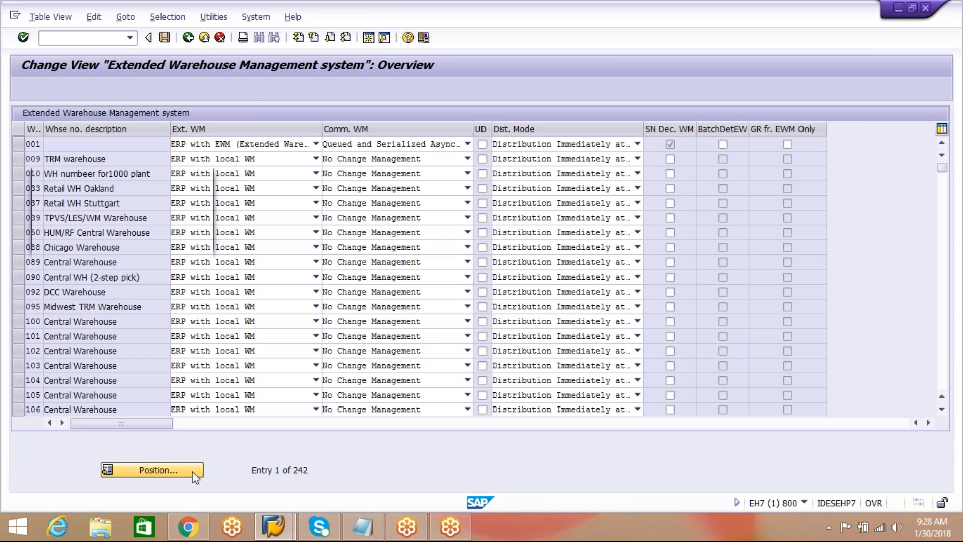
{"action": "type", "text": "AIP"}
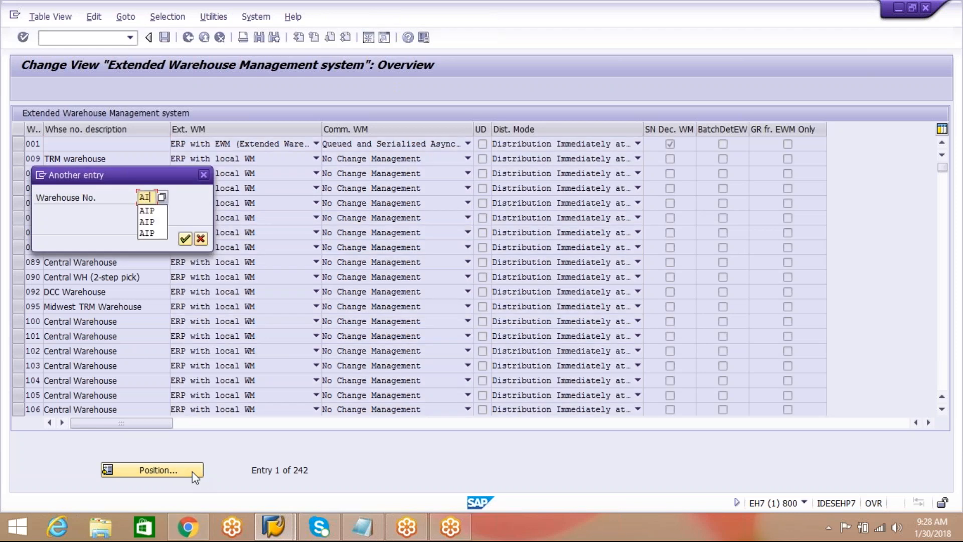
{"action": "left_click", "coordinate": [184, 239]}
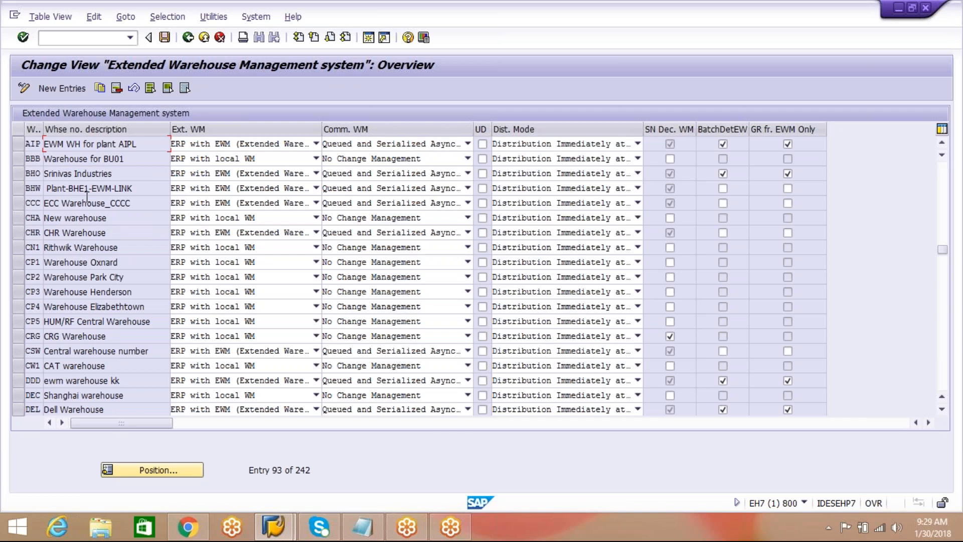
Set warehouse AIP to ERP with EWM, Queued and Serialized Asynchronous RFC and Distribution Immediately at Document Creation, and return to the implementation guide.
{"action": "left_click", "coordinate": [17, 145]}
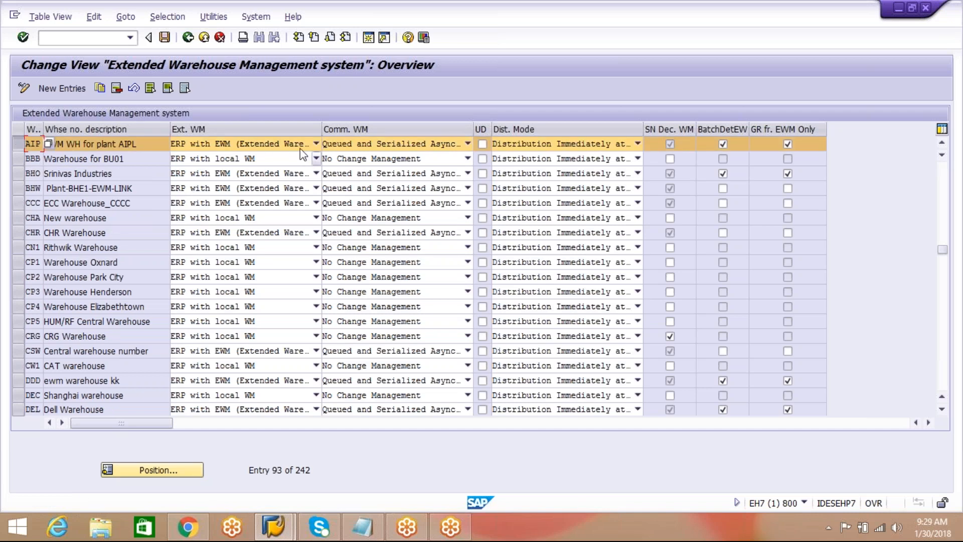
{"action": "left_click", "coordinate": [316, 144]}
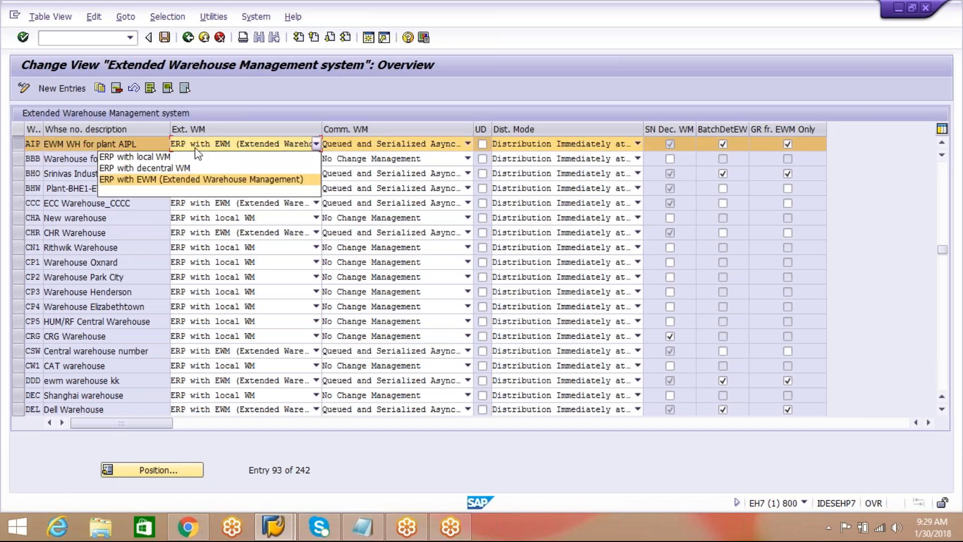
{"action": "left_click", "coordinate": [176, 182]}
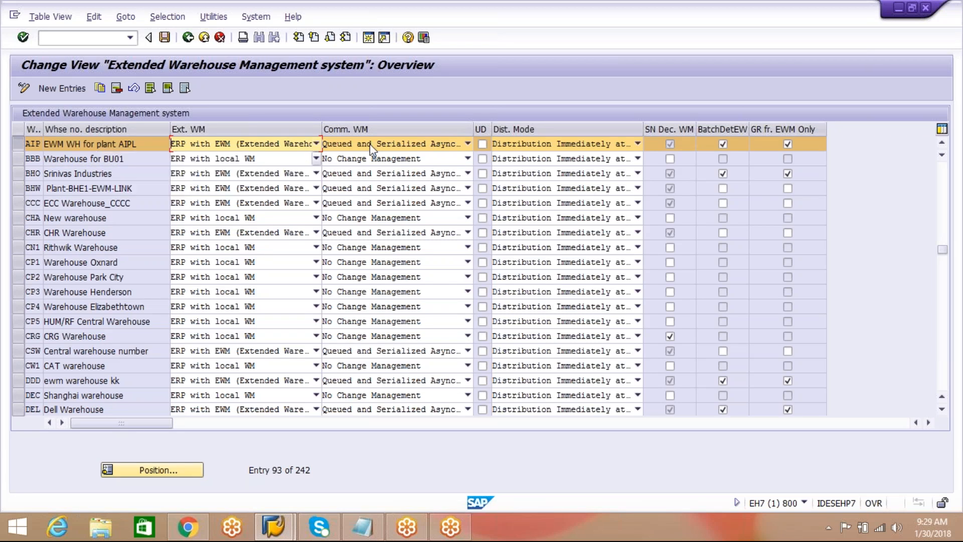
{"action": "left_click", "coordinate": [467, 144]}
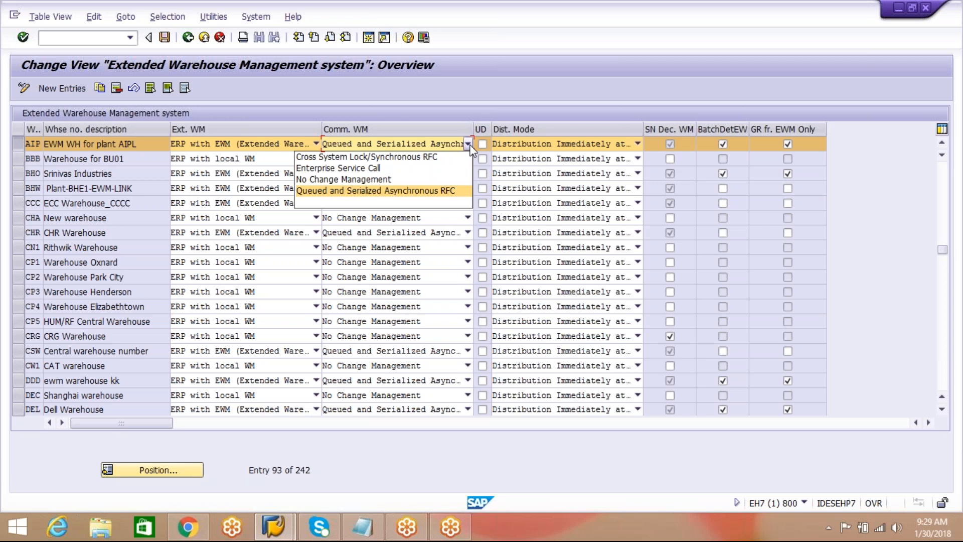
{"action": "left_click", "coordinate": [410, 193]}
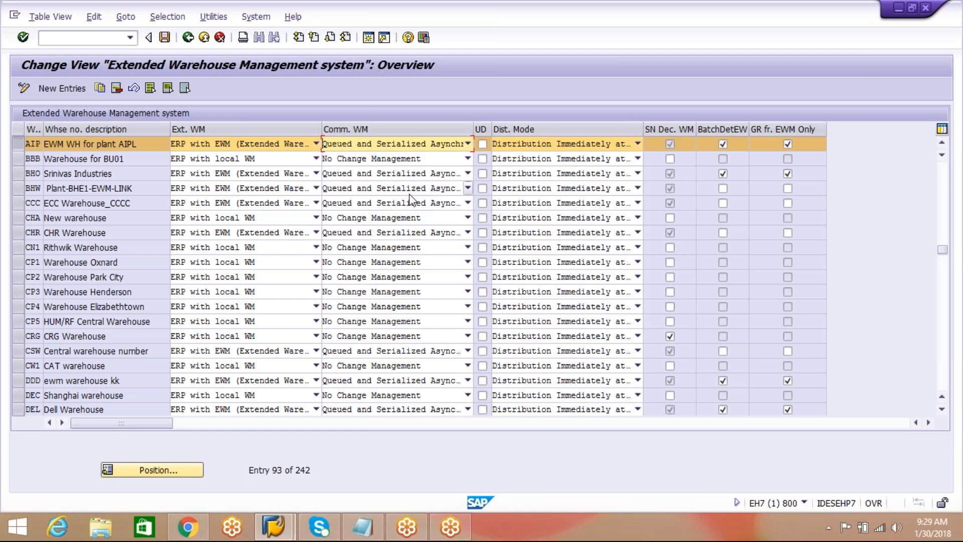
{"action": "left_click", "coordinate": [638, 145]}
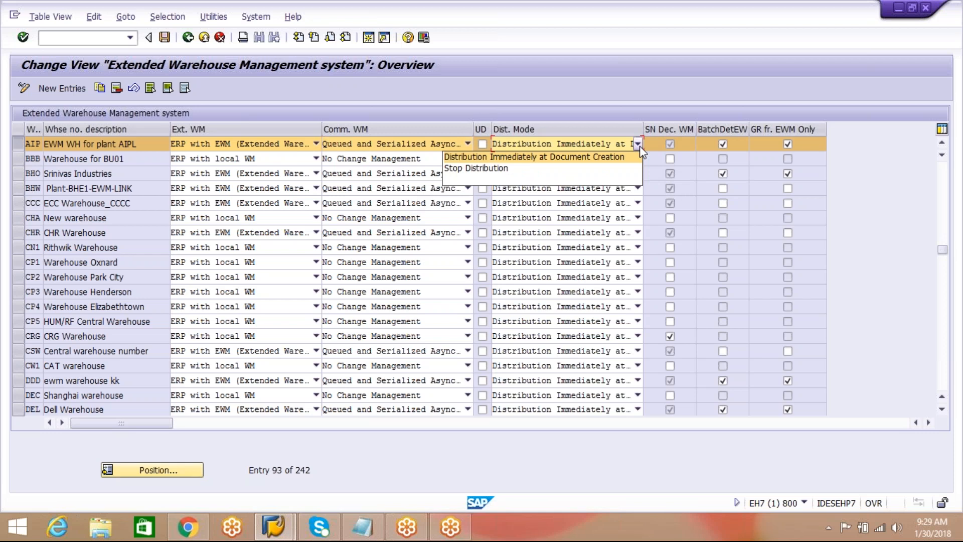
{"action": "left_click", "coordinate": [553, 158]}
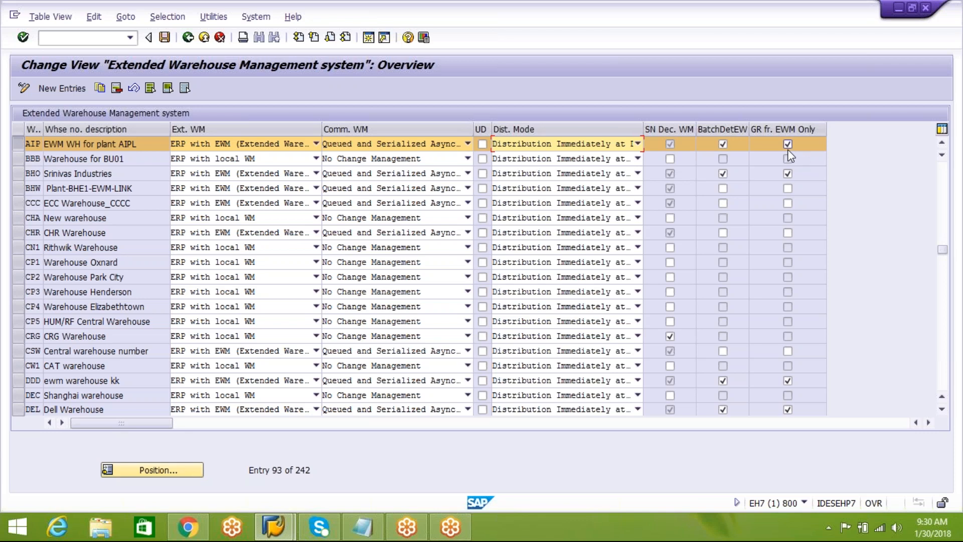
{"action": "left_click", "coordinate": [188, 37]}
Highlight Goods receipt point determination in the Notepad ORG STRUCTURE list and switch back to the SAP implementation guide.
{"action": "left_click", "coordinate": [363, 526]}
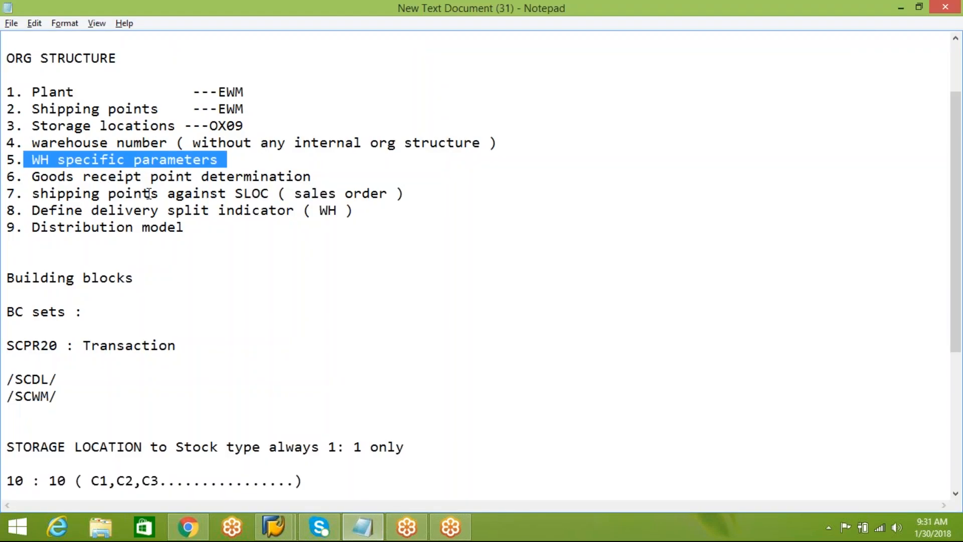
{"action": "left_click", "coordinate": [261, 180]}
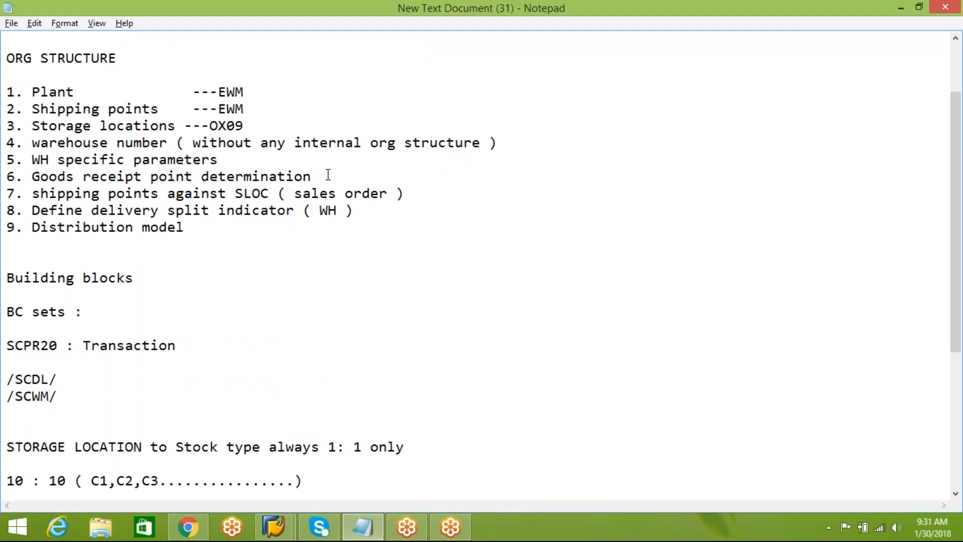
{"action": "left_click_drag", "start_coordinate": [312, 176], "coordinate": [32, 180]}
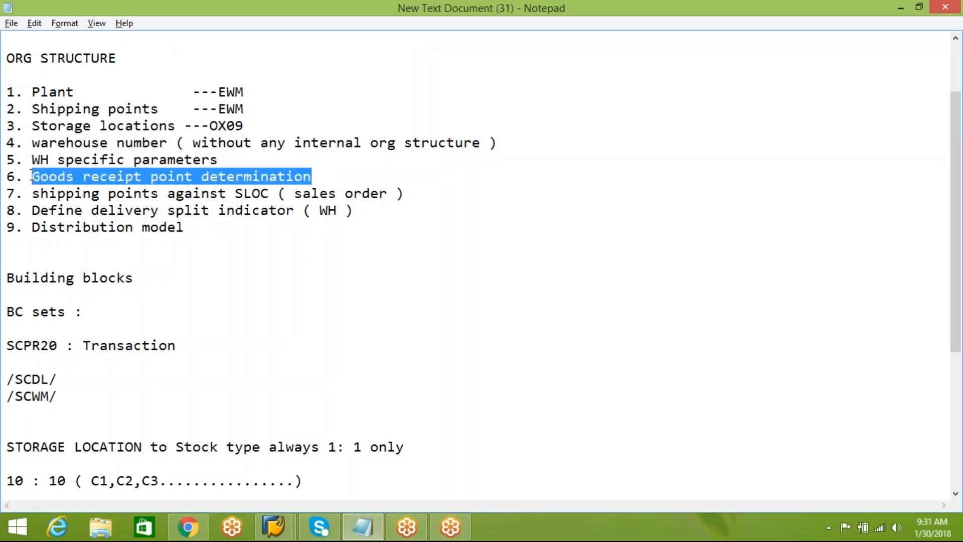
{"action": "mouse_move", "coordinate": [274, 526]}
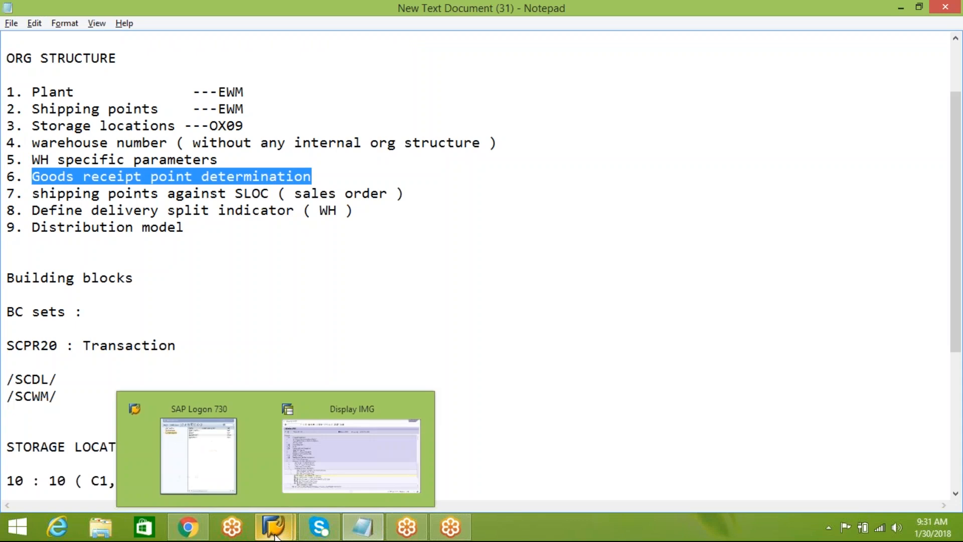
{"action": "left_click", "coordinate": [349, 466]}
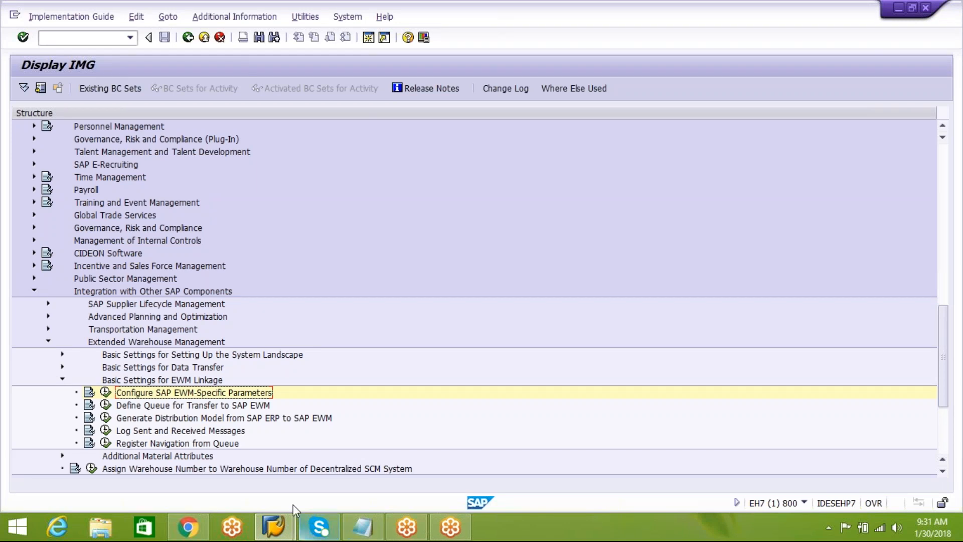
Reopen Configure SAP EWM-Specific Parameters and read the field help for the GR fr. EWM Only indicator on warehouse 001.
{"action": "left_click", "coordinate": [106, 393]}
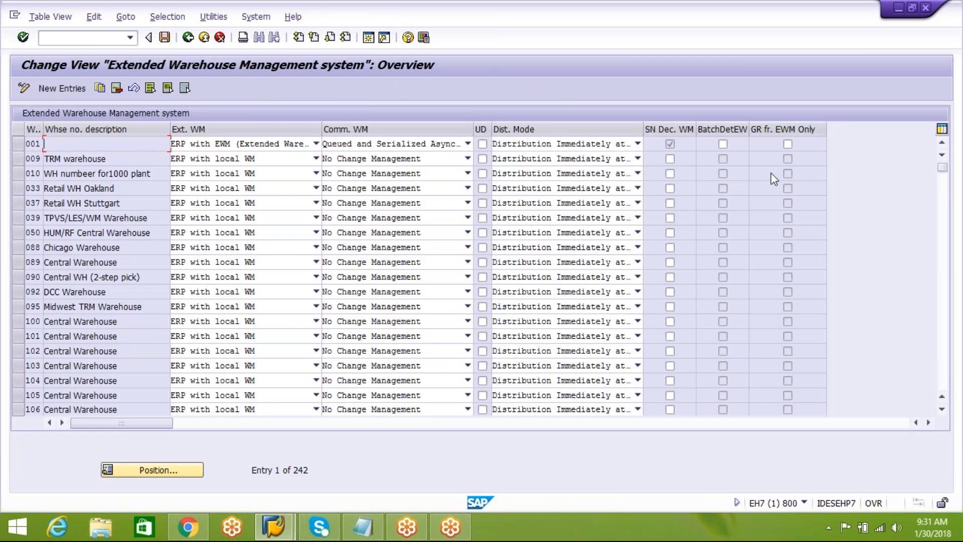
{"action": "left_click", "coordinate": [788, 145]}
{"action": "key", "text": "F1"}
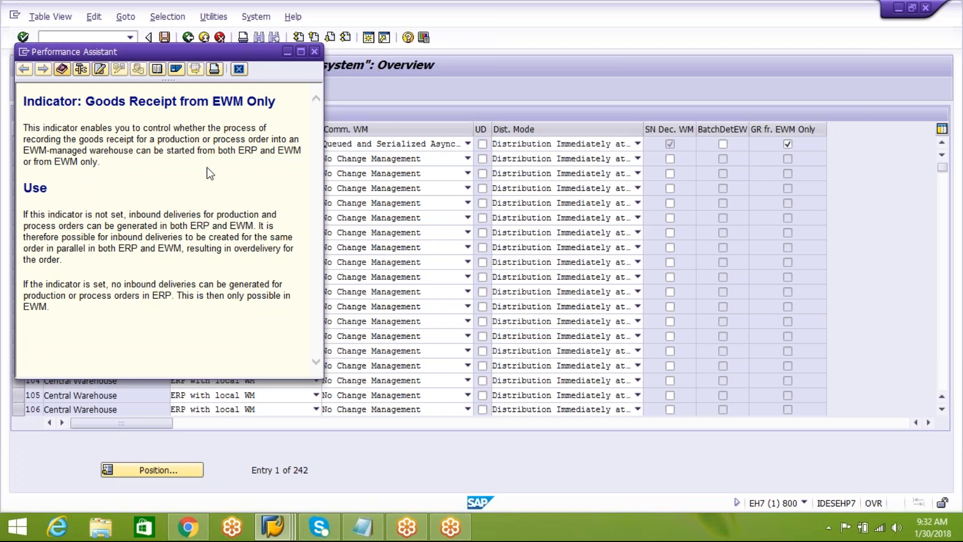
{"action": "left_click_drag", "start_coordinate": [183, 171], "coordinate": [109, 178]}
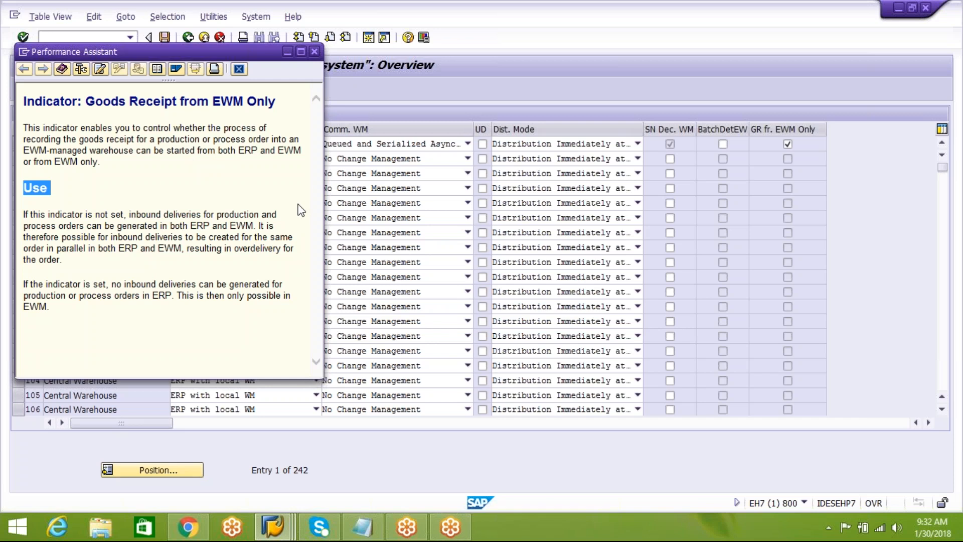
{"action": "left_click", "coordinate": [314, 51]}
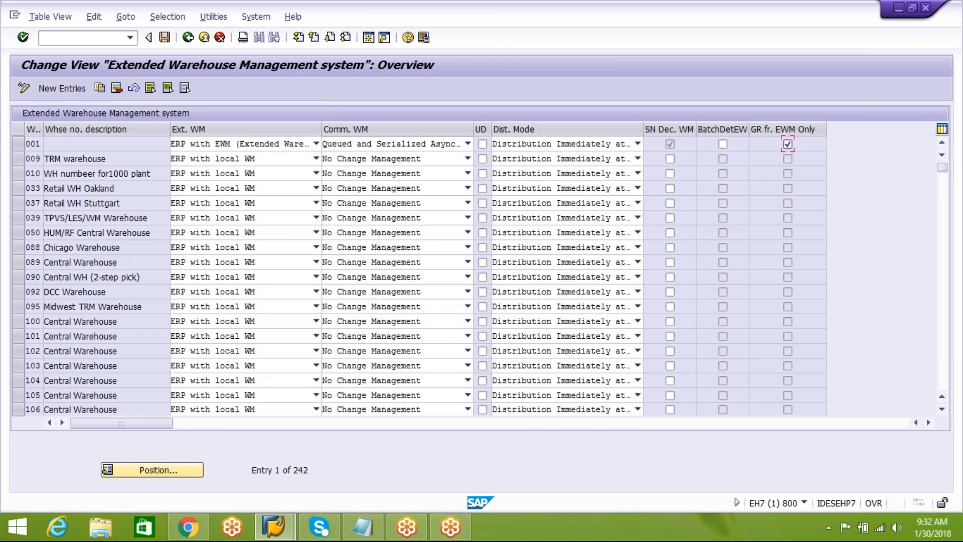
Clear the GR fr. EWM Only indicator for warehouse 001, save with the proposed customizing request and return to the implementation guide.
{"action": "left_click", "coordinate": [788, 146]}
{"action": "left_click", "coordinate": [165, 37]}
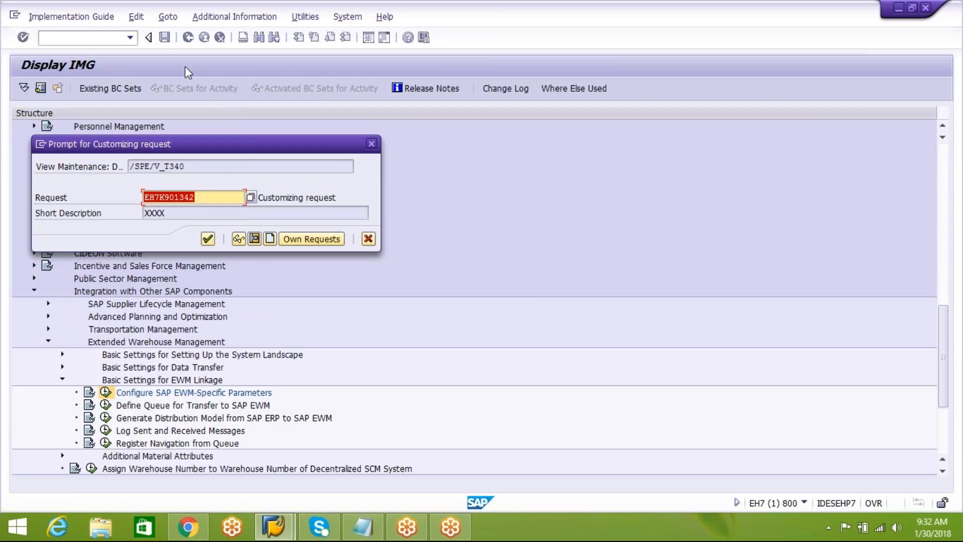
{"action": "left_click", "coordinate": [207, 239]}
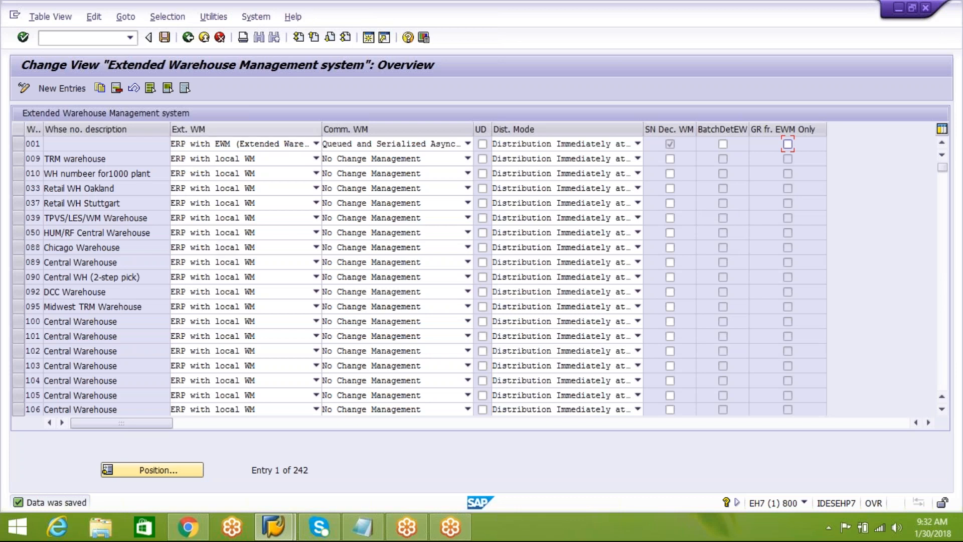
{"action": "left_click", "coordinate": [188, 37]}
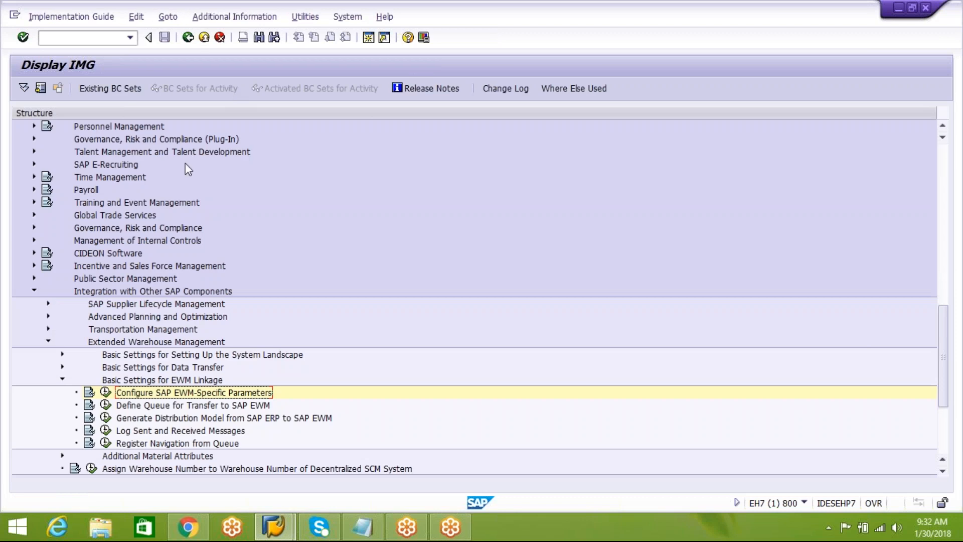
Collapse the Basic Settings for EWM Linkage, Extended Warehouse Management and Integration with Other SAP Components branches.
{"action": "left_click", "coordinate": [62, 379]}
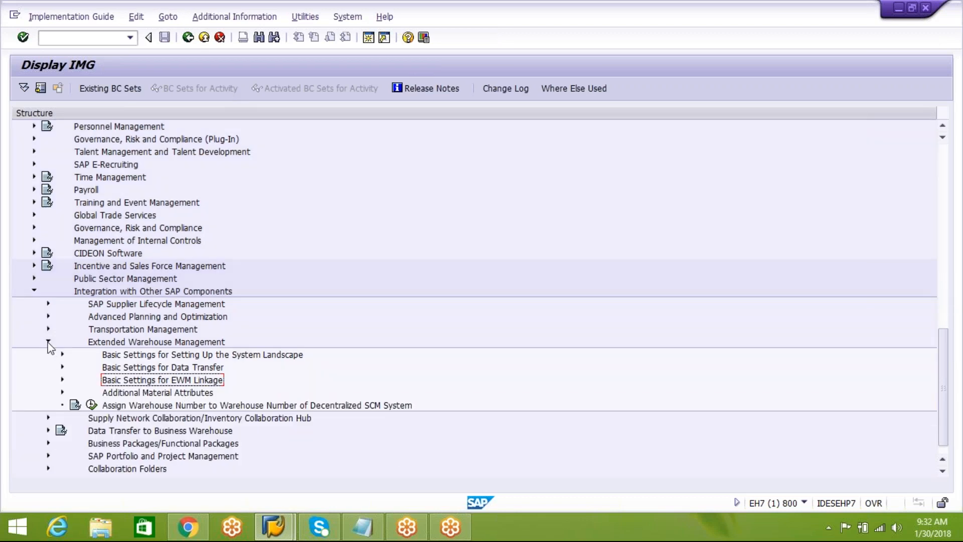
{"action": "left_click", "coordinate": [48, 343]}
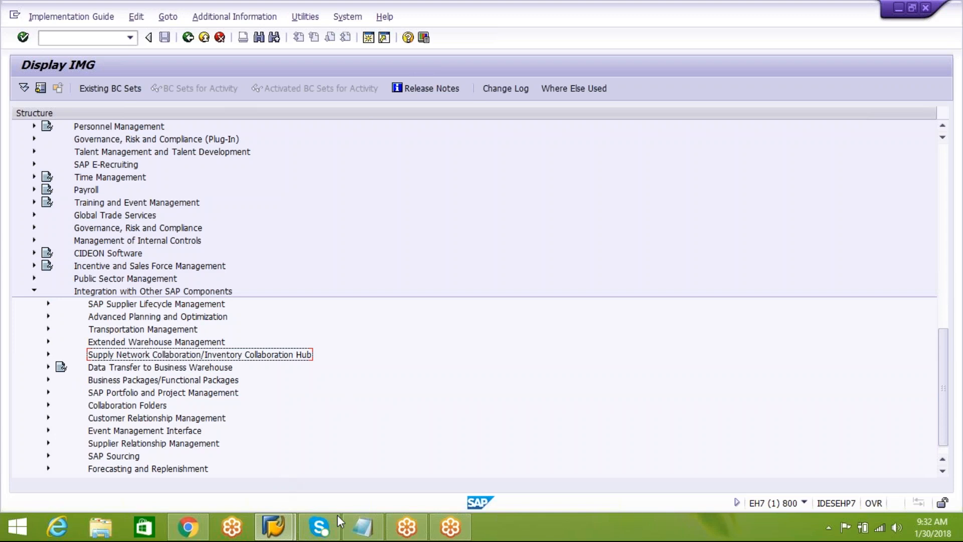
{"action": "mouse_move", "coordinate": [363, 531]}
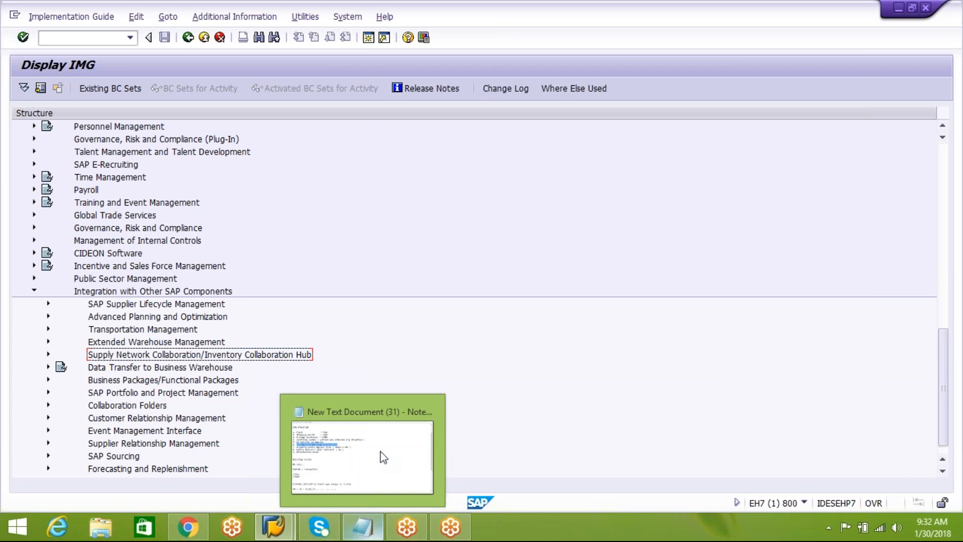
{"action": "left_click", "coordinate": [35, 291]}
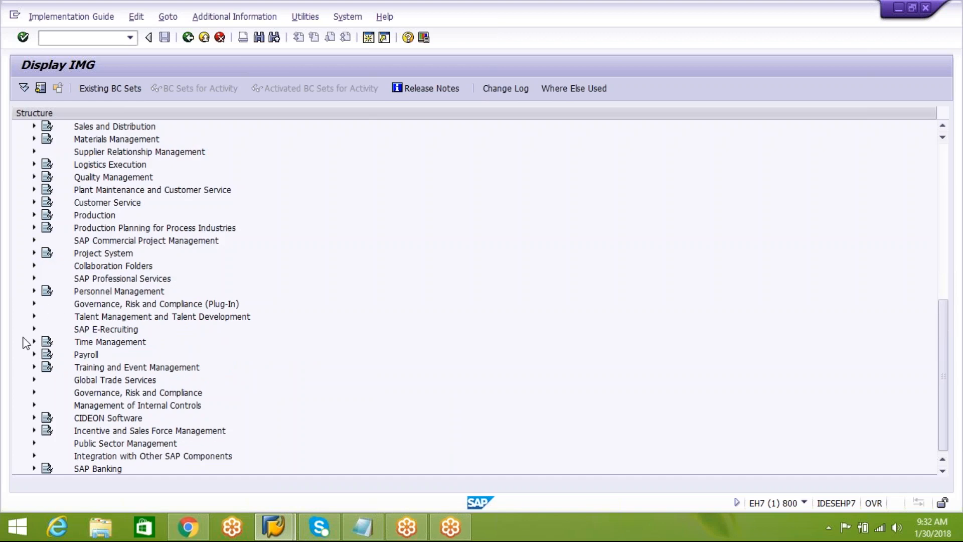
Open Assign Goods Receiving Points for Inbound Deliveries from Logistics Execution, Shipping, Basic Shipping Functions, Shipping Point and Goods Receiving Point Determination.
{"action": "left_click", "coordinate": [34, 164]}
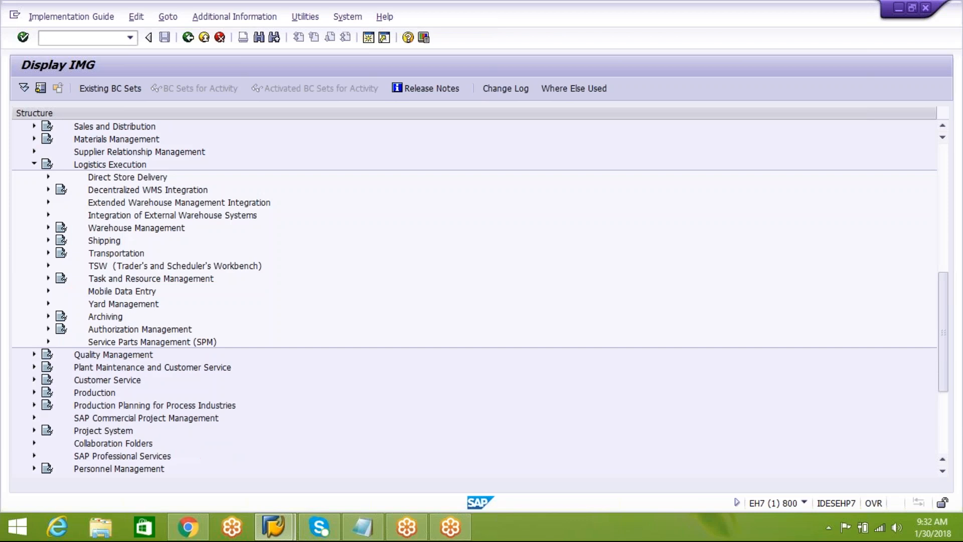
{"action": "left_click", "coordinate": [48, 239]}
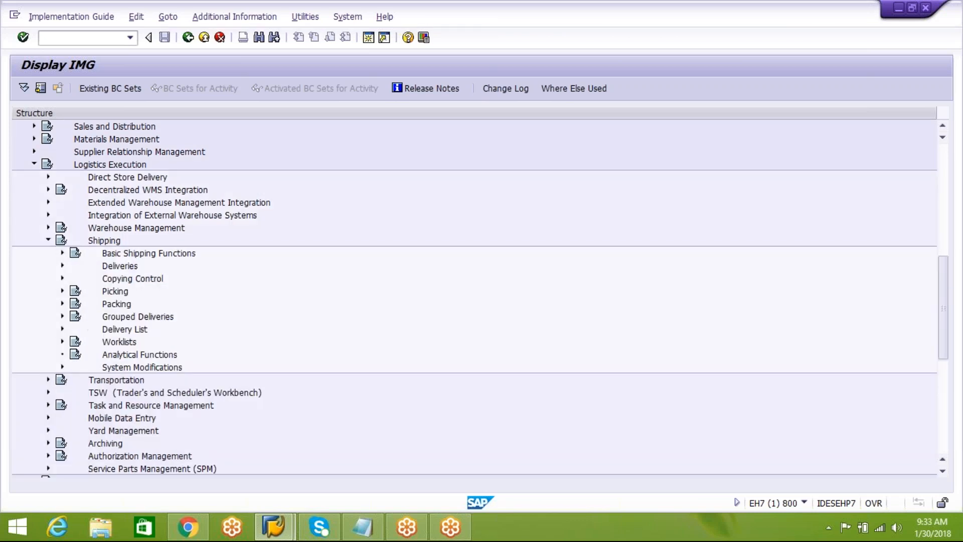
{"action": "left_click", "coordinate": [62, 253]}
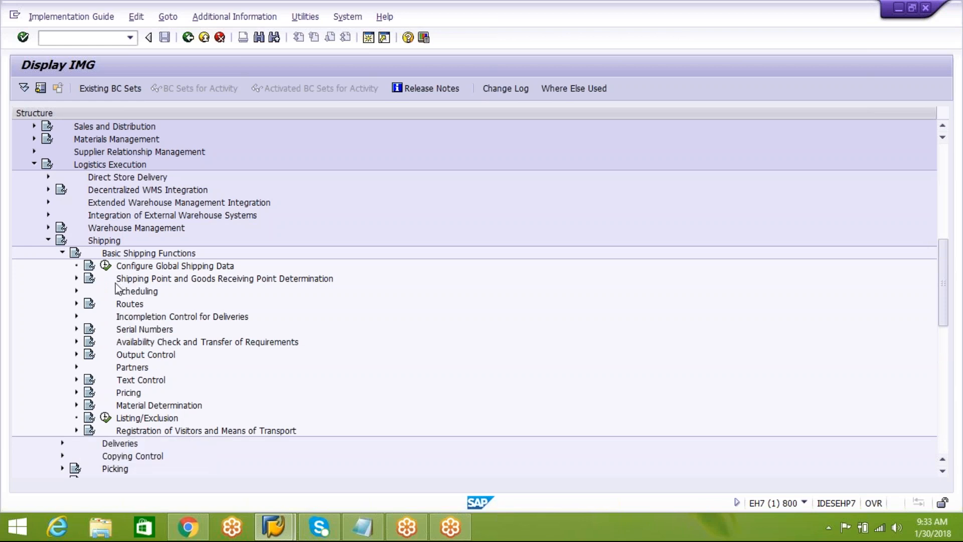
{"action": "left_click", "coordinate": [76, 278]}
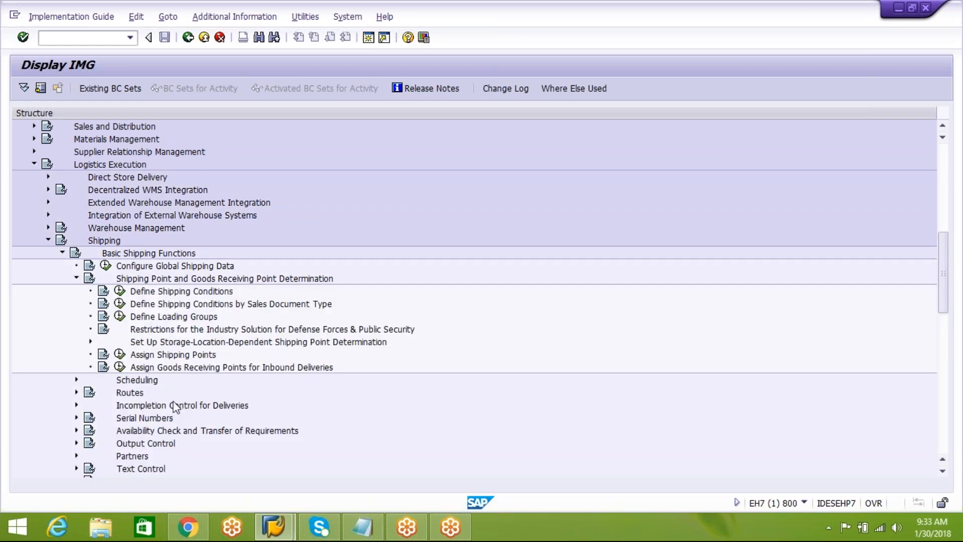
{"action": "left_click", "coordinate": [212, 368]}
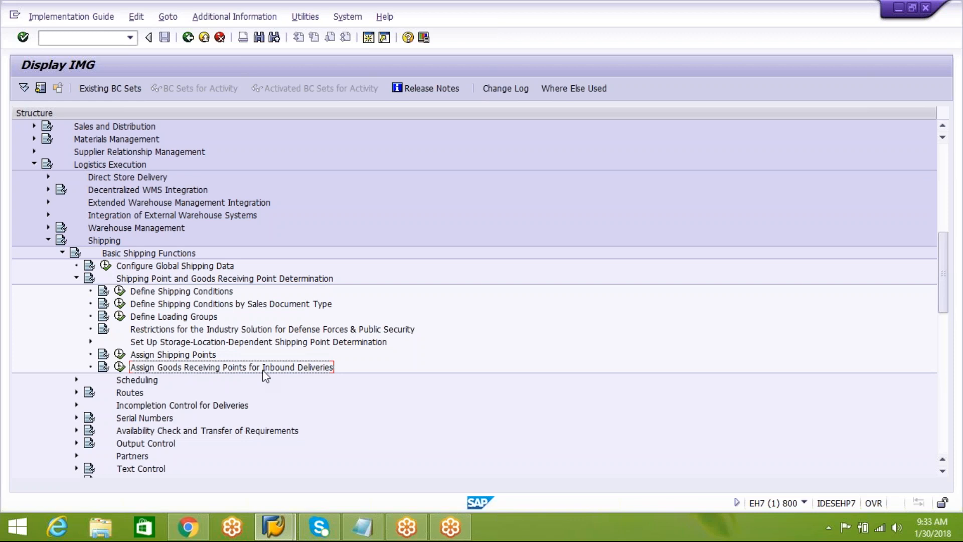
{"action": "left_click", "coordinate": [119, 367]}
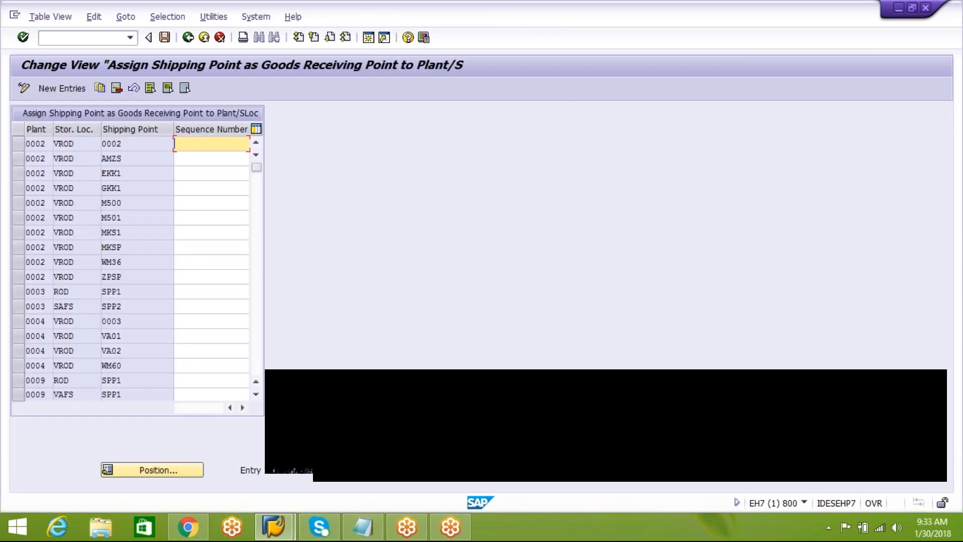
Restrict the goods receiving point assignments to entries whose plant is AIPL.
{"action": "left_click", "coordinate": [167, 17]}
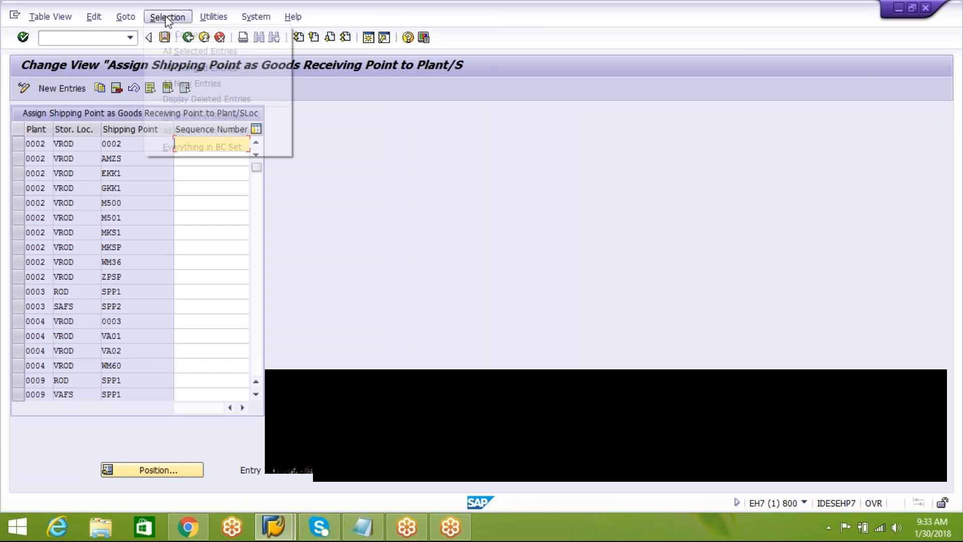
{"action": "left_click", "coordinate": [177, 32]}
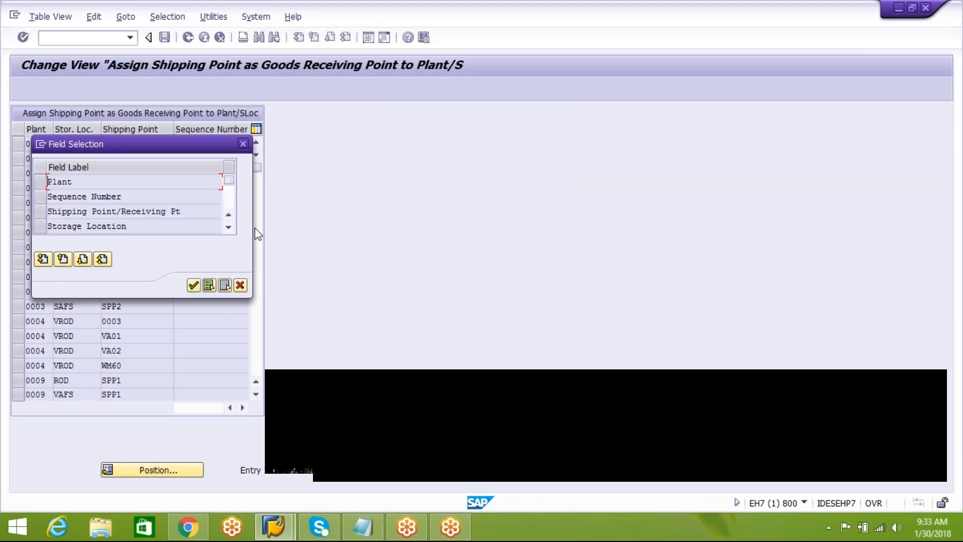
{"action": "left_click", "coordinate": [194, 286]}
{"action": "left_click", "coordinate": [232, 184]}
{"action": "type", "text": "AIPL"}
{"action": "left_click", "coordinate": [205, 254]}
{"action": "left_click", "coordinate": [225, 254]}
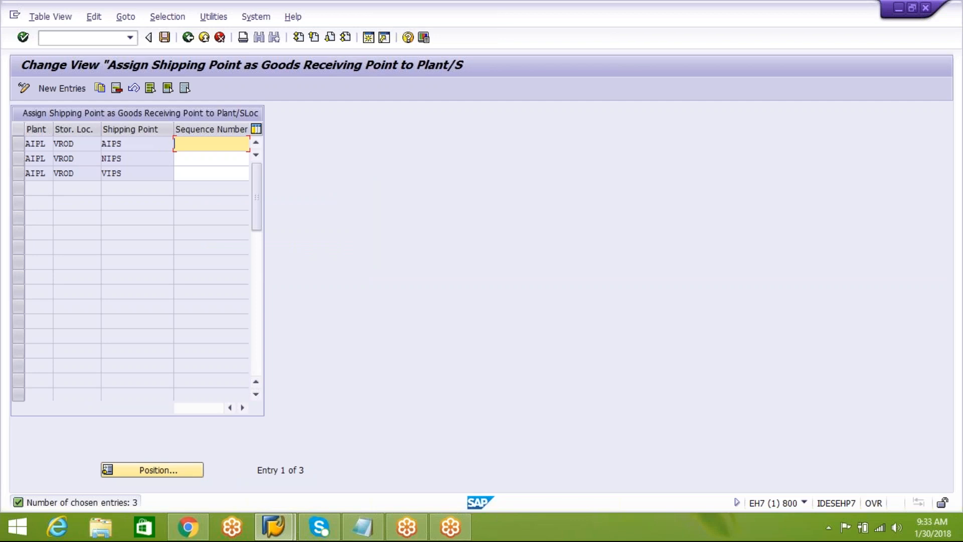
Delete the plant AIPL, storage location VROD assignments for shipping points NIPS and VIPS and save the table.
{"action": "left_click", "coordinate": [149, 144]}
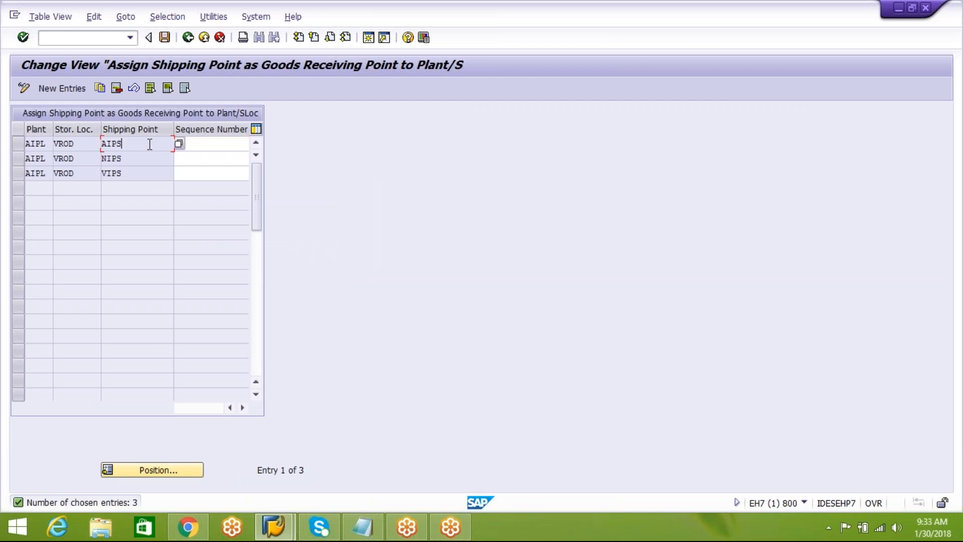
{"action": "left_click", "coordinate": [17, 159]}
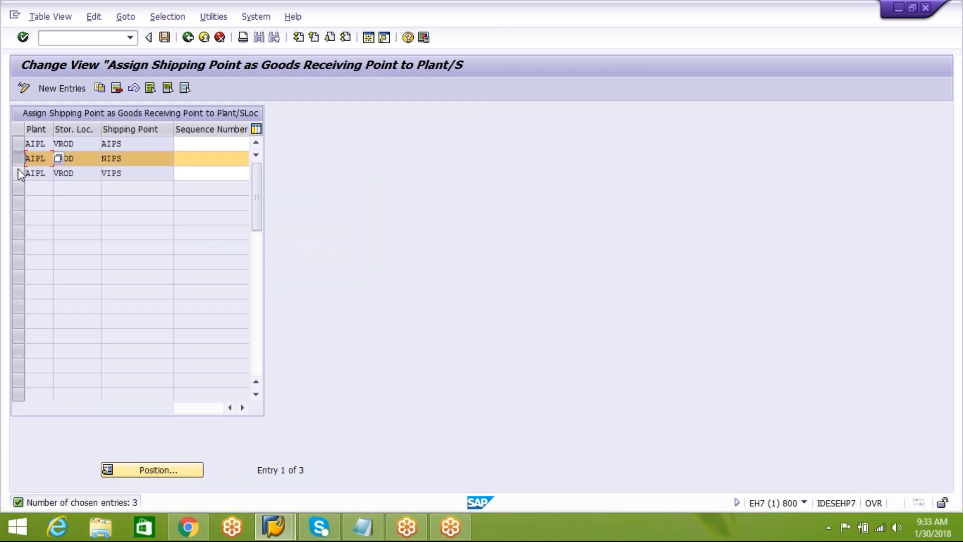
{"action": "left_click", "coordinate": [17, 173]}
{"action": "left_click", "coordinate": [118, 88]}
{"action": "left_click", "coordinate": [165, 38]}
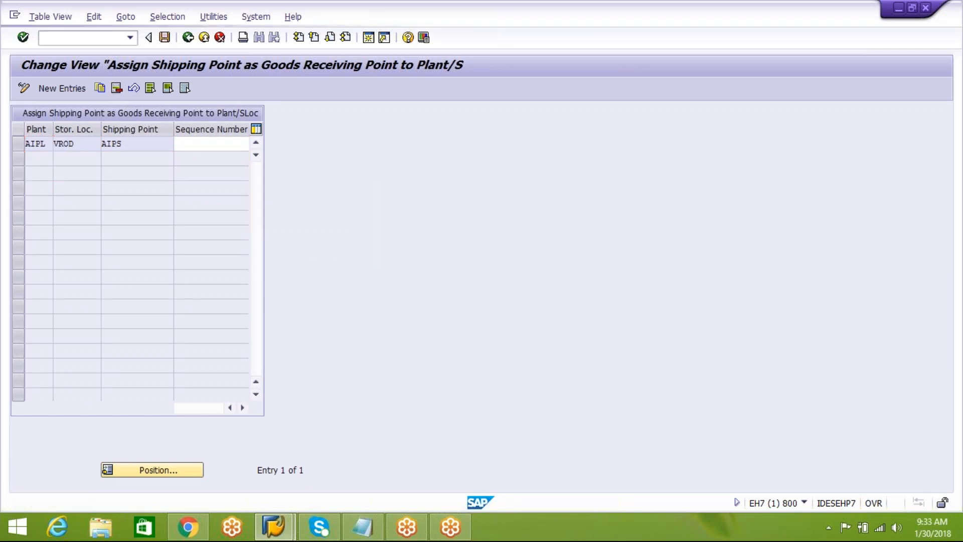
Confirm the customizing request for the deleted goods receiving point assignments and return to the customizing structure.
{"action": "left_click", "coordinate": [207, 238]}
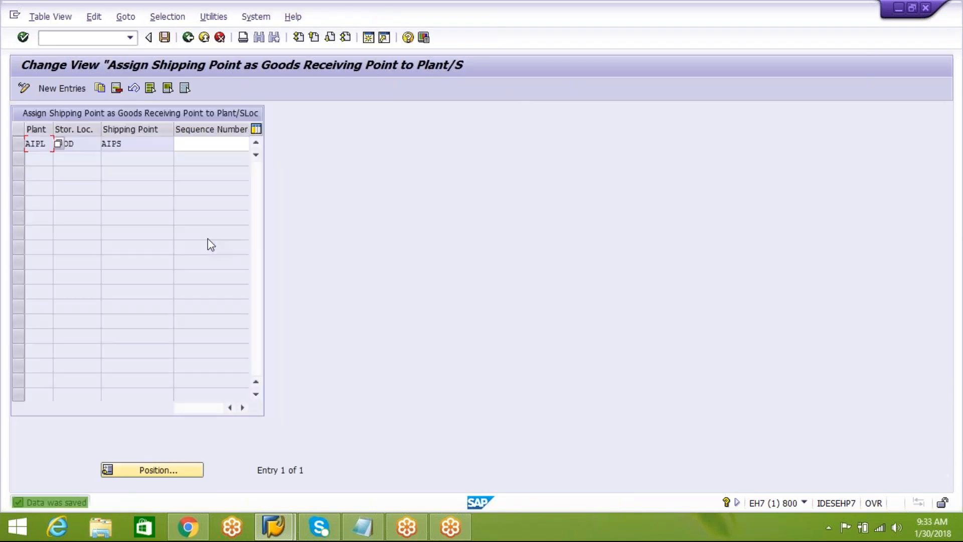
{"action": "left_click", "coordinate": [122, 143]}
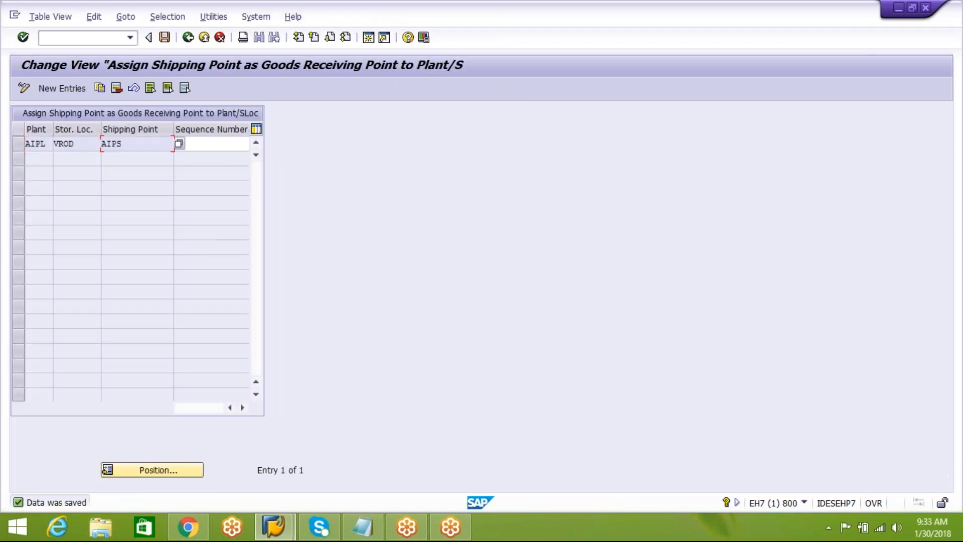
{"action": "left_click", "coordinate": [188, 38]}
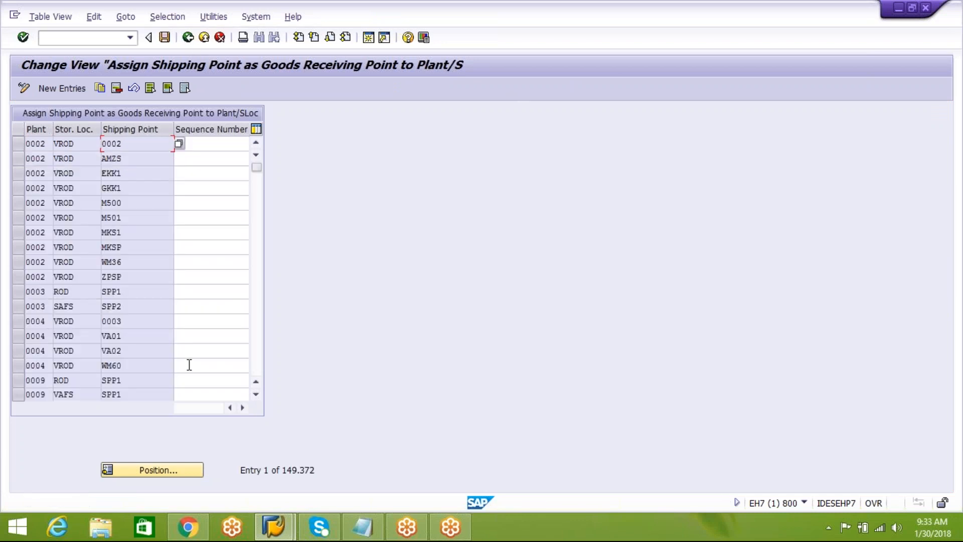
{"action": "left_click", "coordinate": [188, 37]}
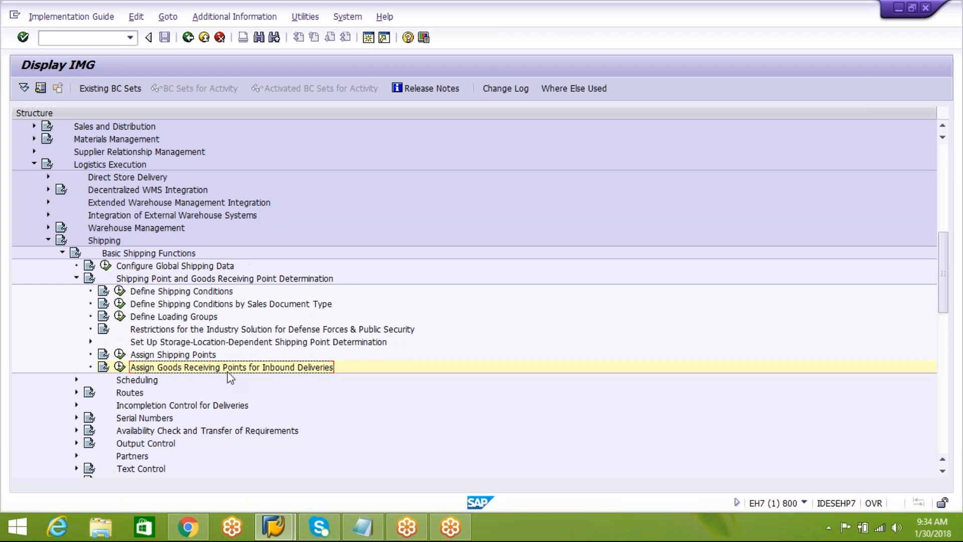
Open Assign Shipping Points and restrict the shipping point determination entries to plant AIPL.
{"action": "left_click", "coordinate": [119, 354]}
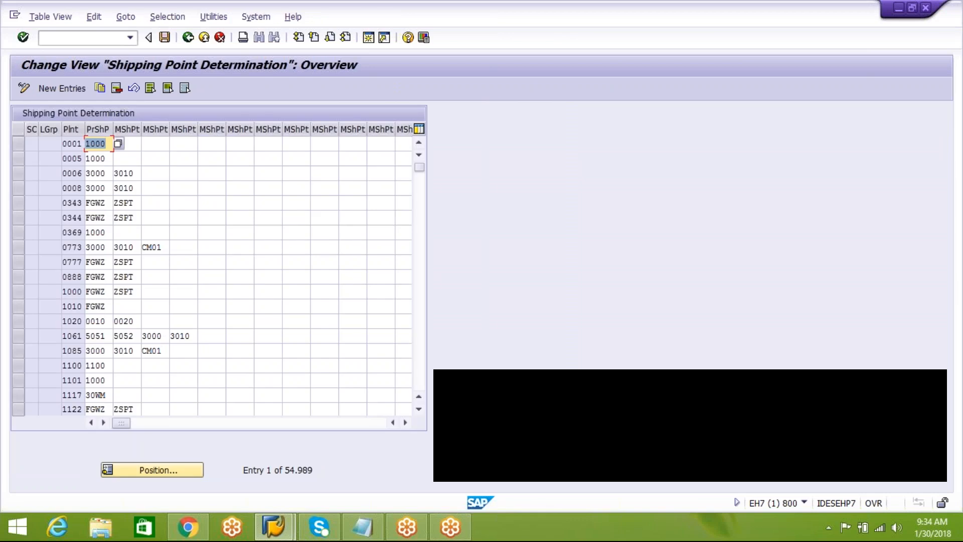
{"action": "left_click", "coordinate": [168, 16]}
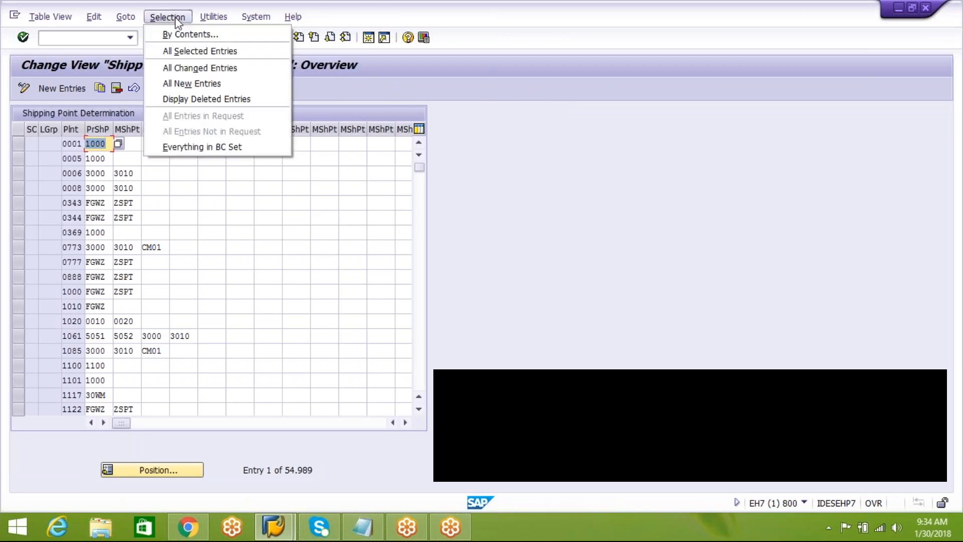
{"action": "left_click", "coordinate": [190, 32]}
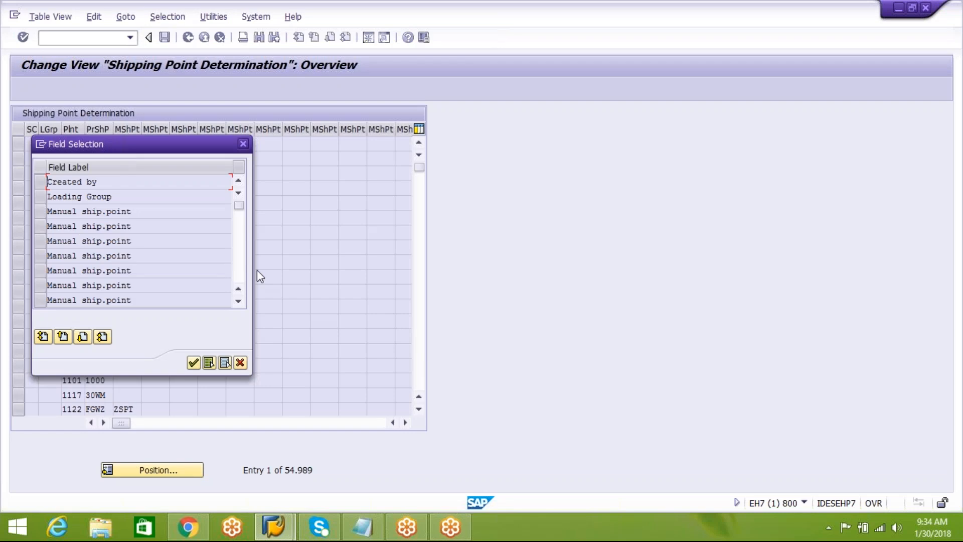
{"action": "left_click", "coordinate": [238, 301]}
{"action": "left_click", "coordinate": [238, 301]}
{"action": "left_click", "coordinate": [239, 276]}
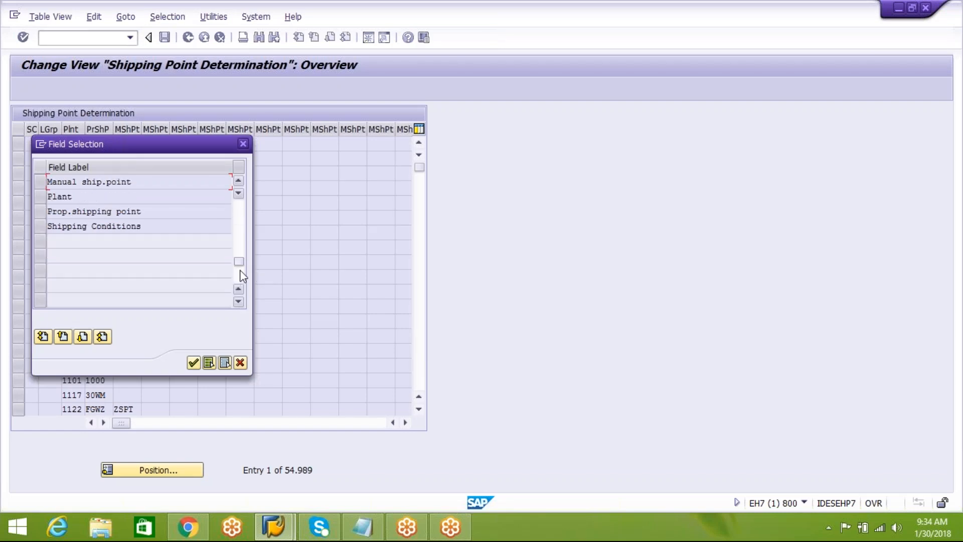
{"action": "left_click", "coordinate": [41, 197]}
{"action": "left_click", "coordinate": [193, 362]}
{"action": "left_click", "coordinate": [227, 185]}
{"action": "type", "text": "AIPL"}
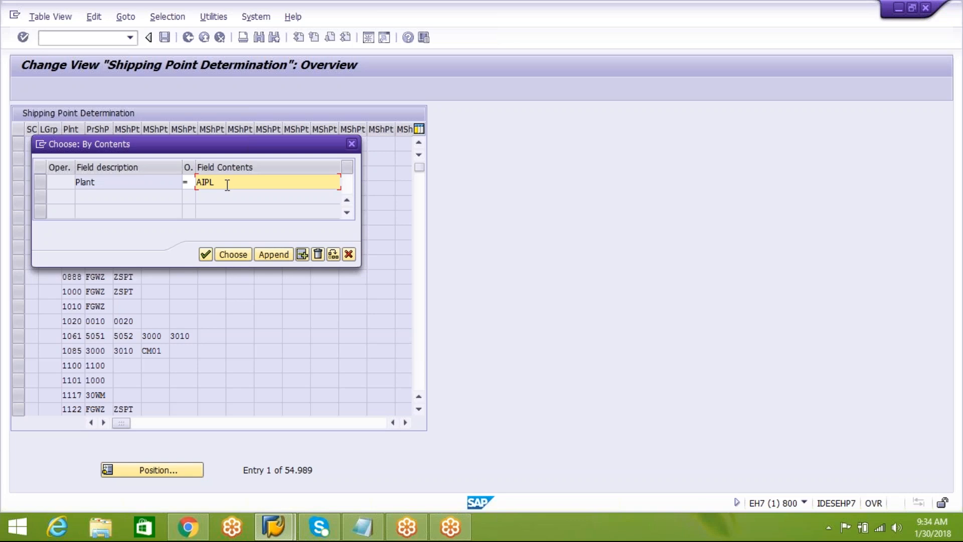
{"action": "left_click", "coordinate": [220, 256]}
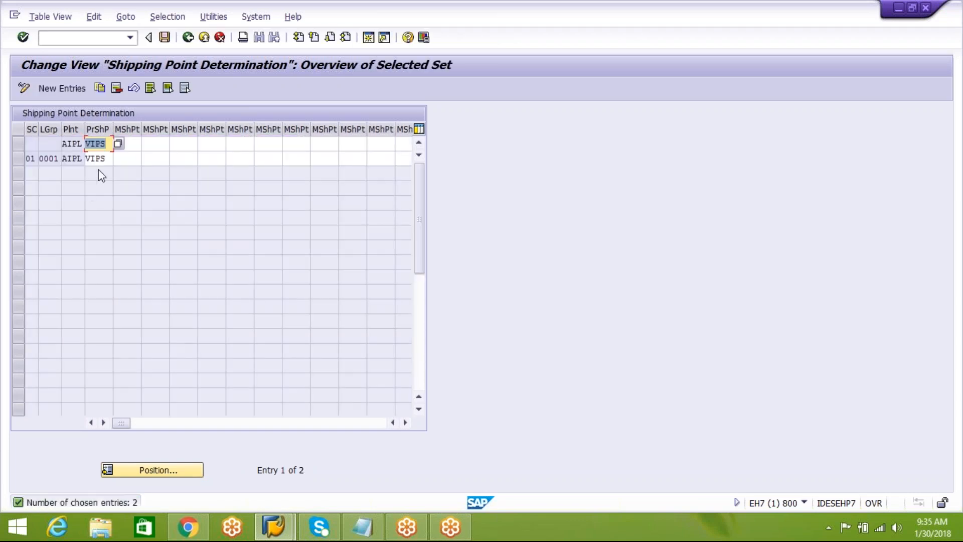
Set the proposed shipping point to AIPS in both plant AIPL entries, save them to the customizing request and return to the customizing structure.
{"action": "left_click", "coordinate": [105, 144]}
{"action": "key", "text": "BackSpace"}
{"action": "key", "text": "BackSpace"}
{"action": "key", "text": "BackSpace"}
{"action": "key", "text": "BackSpace"}
{"action": "type", "text": "AIPS"}
{"action": "left_click", "coordinate": [110, 158]}
{"action": "key", "text": "BackSpace"}
{"action": "key", "text": "BackSpace"}
{"action": "key", "text": "BackSpace"}
{"action": "key", "text": "BackSpace"}
{"action": "type", "text": "AIPS"}
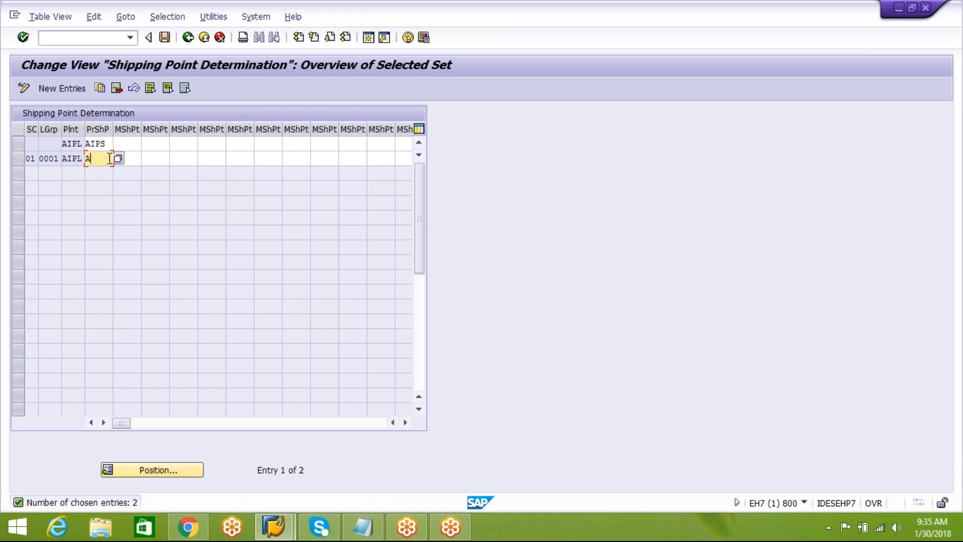
{"action": "left_click", "coordinate": [165, 37]}
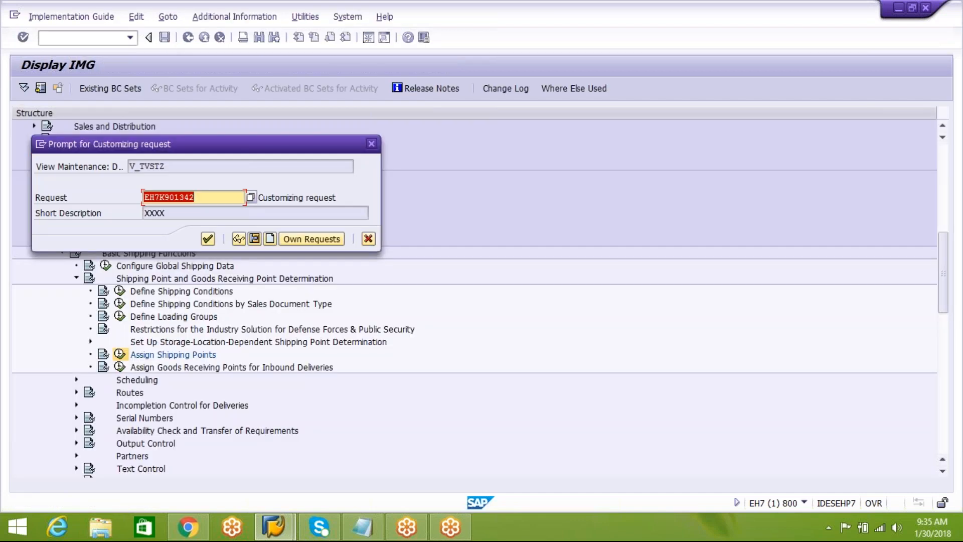
{"action": "left_click", "coordinate": [207, 239]}
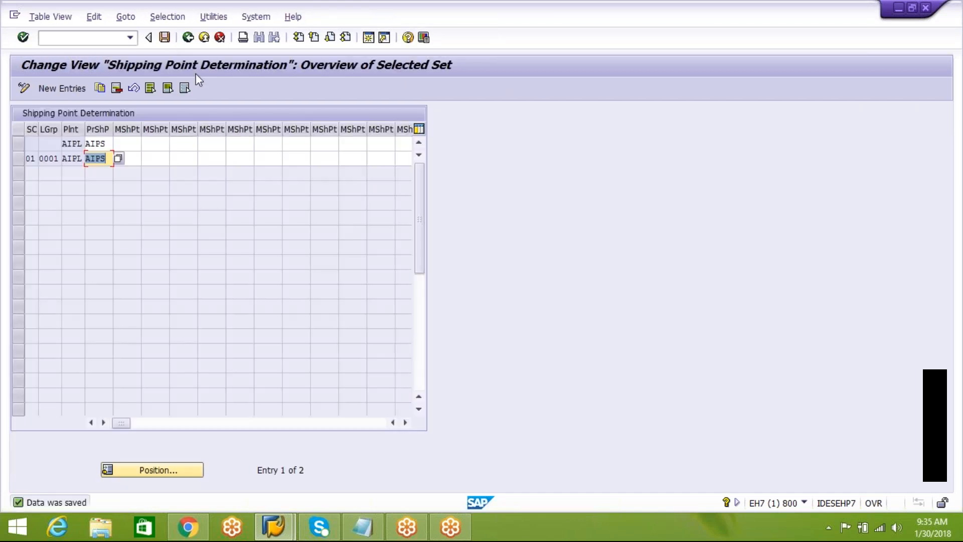
{"action": "left_click", "coordinate": [188, 37]}
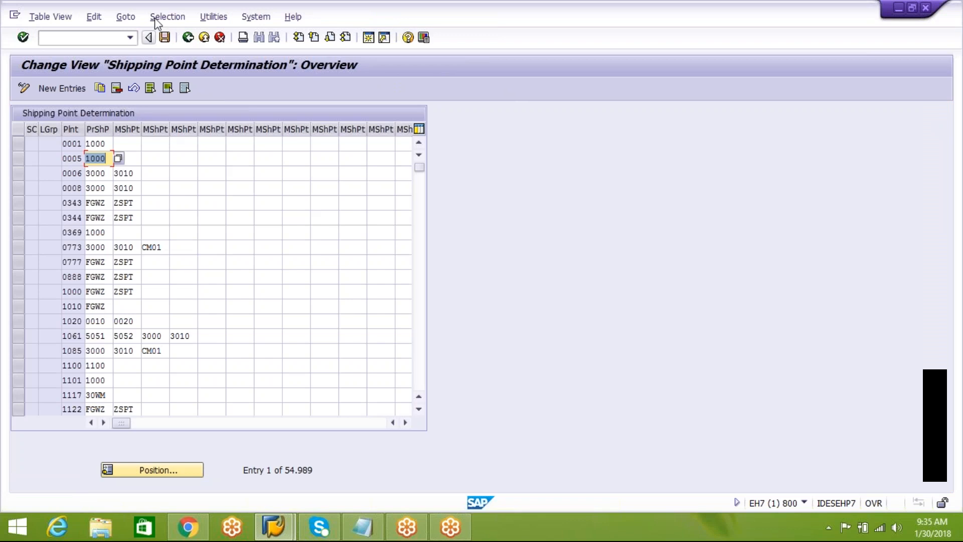
{"action": "left_click", "coordinate": [187, 37]}
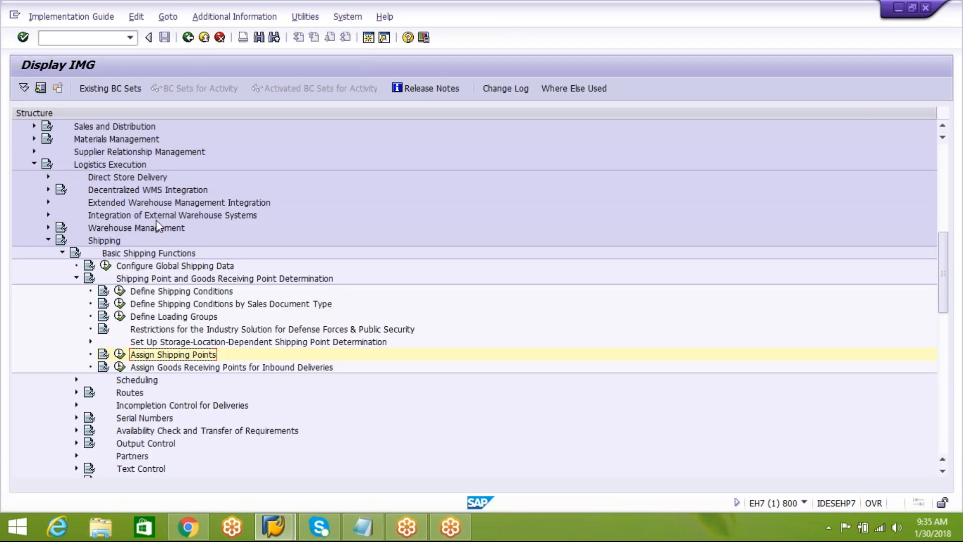
Open Assign Shipping Points According to Storage Location under Set Up Storage-Location-Dependent Shipping Point Determination.
{"action": "left_click", "coordinate": [185, 307]}
{"action": "left_click", "coordinate": [159, 343]}
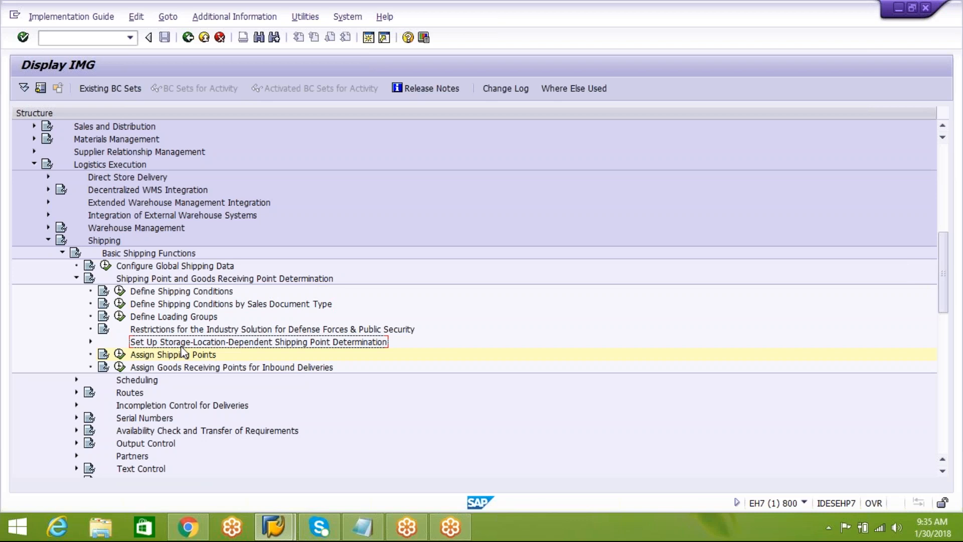
{"action": "left_click", "coordinate": [91, 342]}
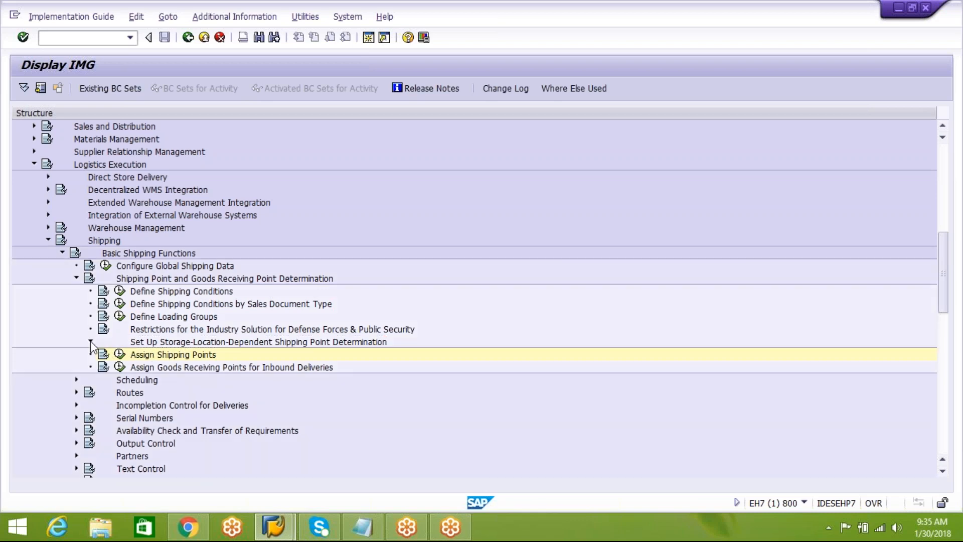
{"action": "left_click", "coordinate": [228, 383]}
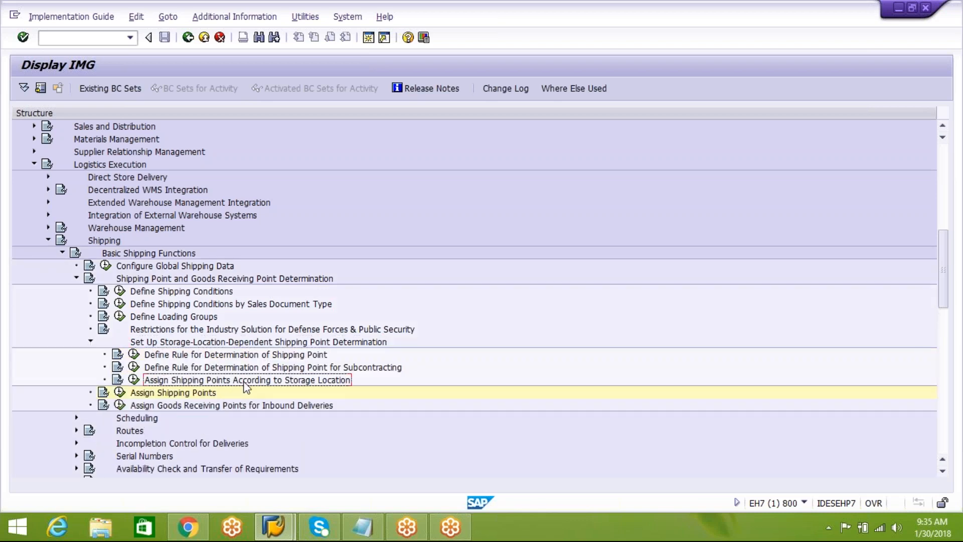
{"action": "left_click", "coordinate": [133, 381]}
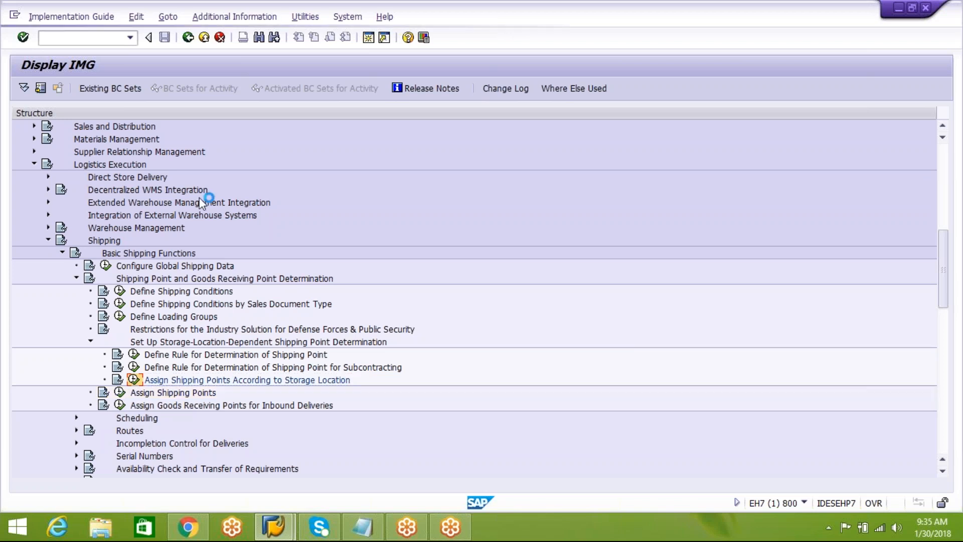
Search the storage-location-specific shipping point determination for entries whose plant is AIPL.
{"action": "left_click", "coordinate": [182, 21]}
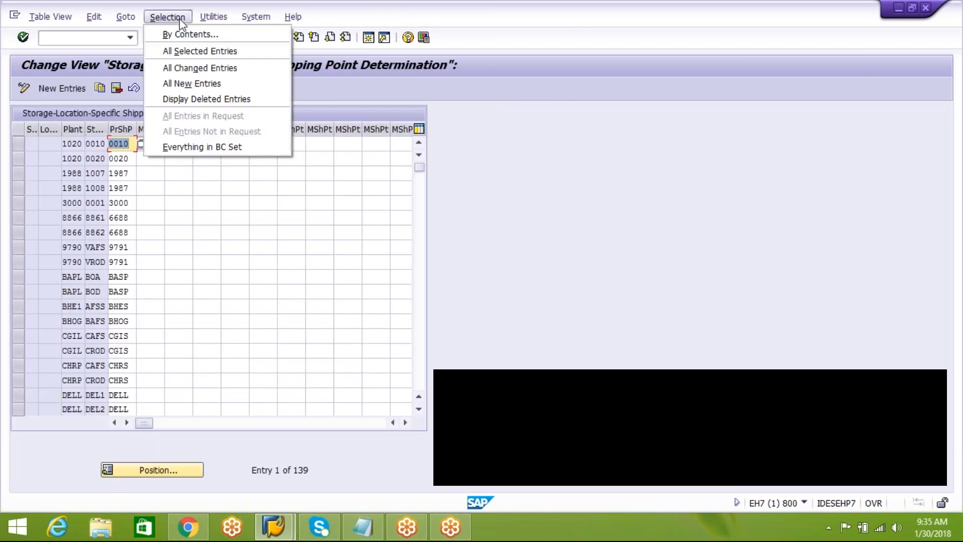
{"action": "left_click", "coordinate": [188, 34]}
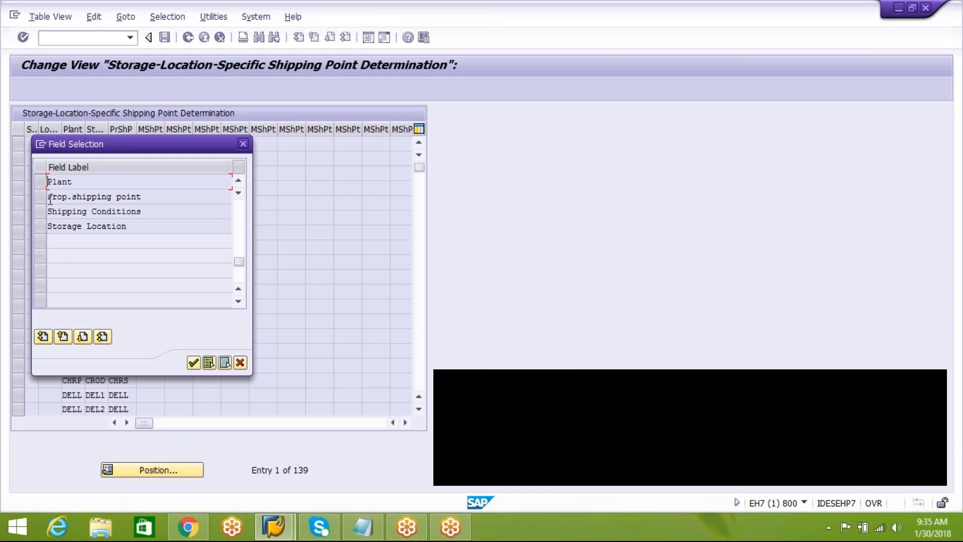
{"action": "left_click", "coordinate": [40, 182]}
{"action": "left_click", "coordinate": [194, 362]}
{"action": "left_click", "coordinate": [256, 181]}
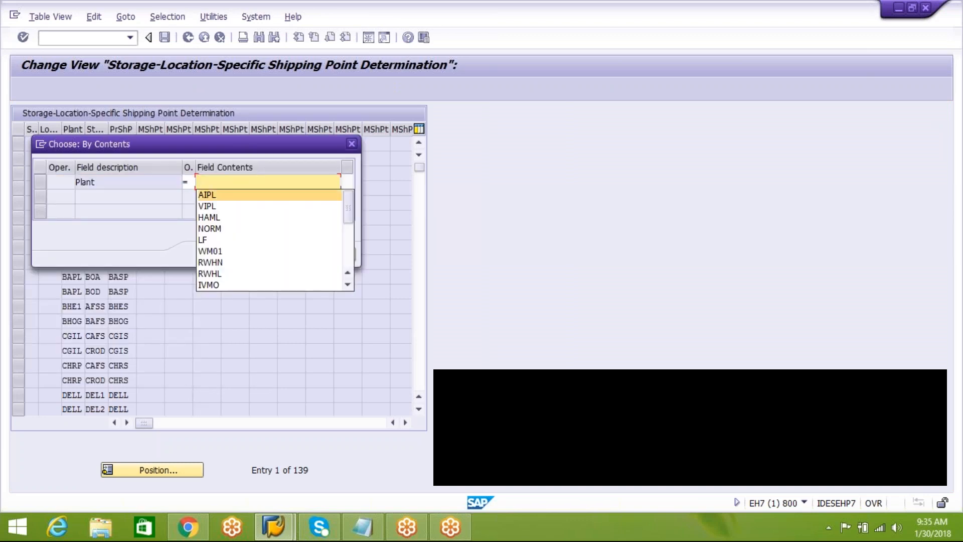
{"action": "left_click", "coordinate": [206, 194]}
{"action": "left_click", "coordinate": [206, 254]}
{"action": "left_click", "coordinate": [227, 254]}
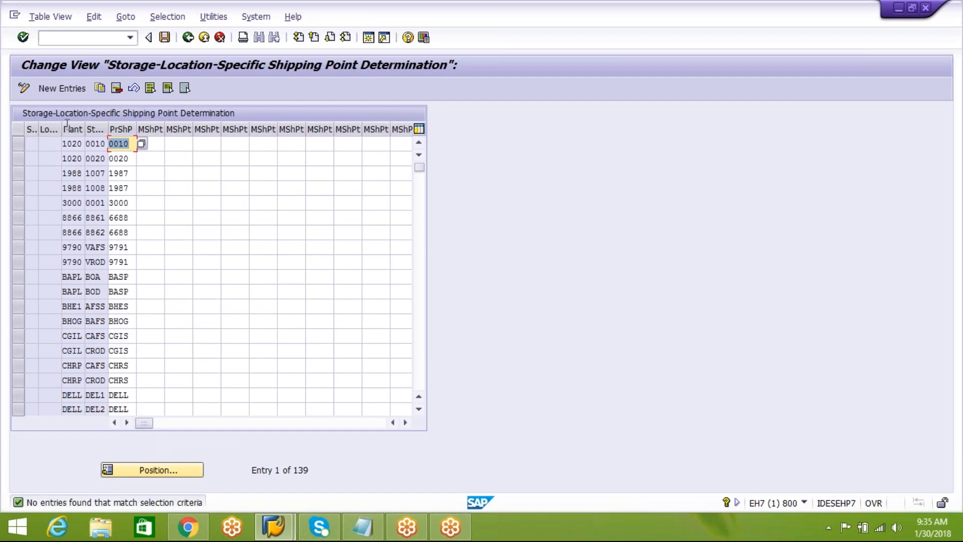
Start new entries for storage-location-specific shipping point determination and widen the shipping conditions and loading group columns.
{"action": "left_click", "coordinate": [68, 88]}
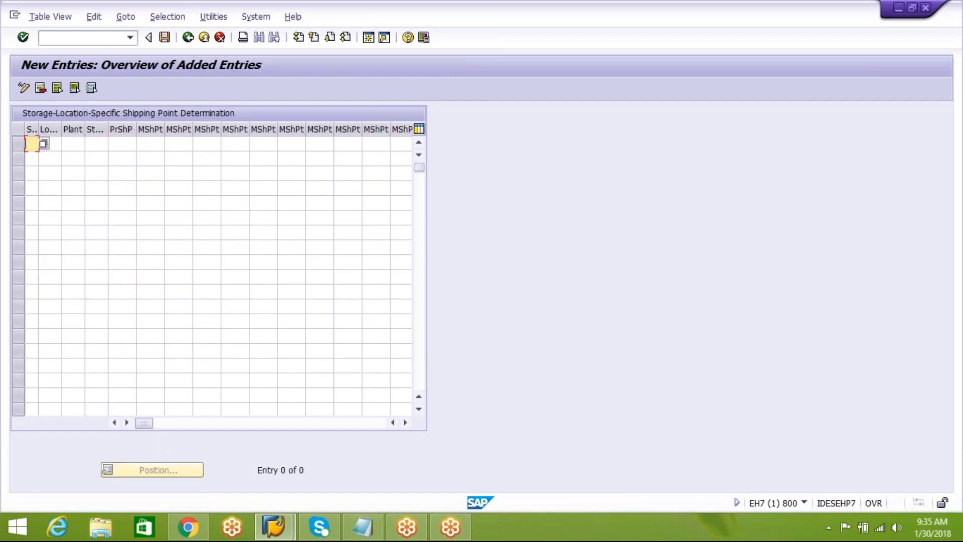
{"action": "left_click_drag", "start_coordinate": [38, 130], "coordinate": [96, 130]}
{"action": "left_click", "coordinate": [78, 145]}
{"action": "left_click", "coordinate": [51, 145]}
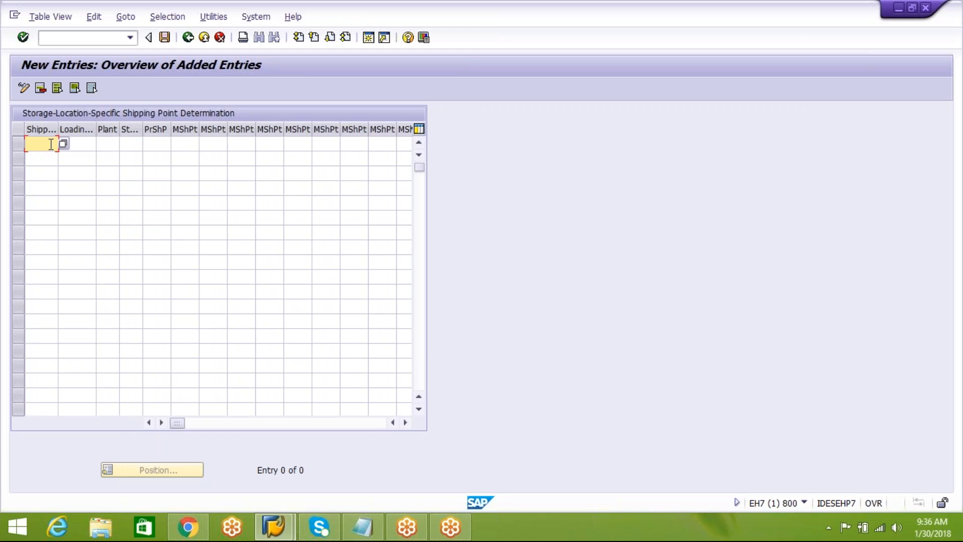
{"action": "left_click", "coordinate": [81, 142]}
Enter plant AIPL, storage location AAFS and proposed shipping point AIPS, save the new entry and return to the customizing structure.
{"action": "left_click", "coordinate": [110, 142]}
{"action": "type", "text": "AIEU"}
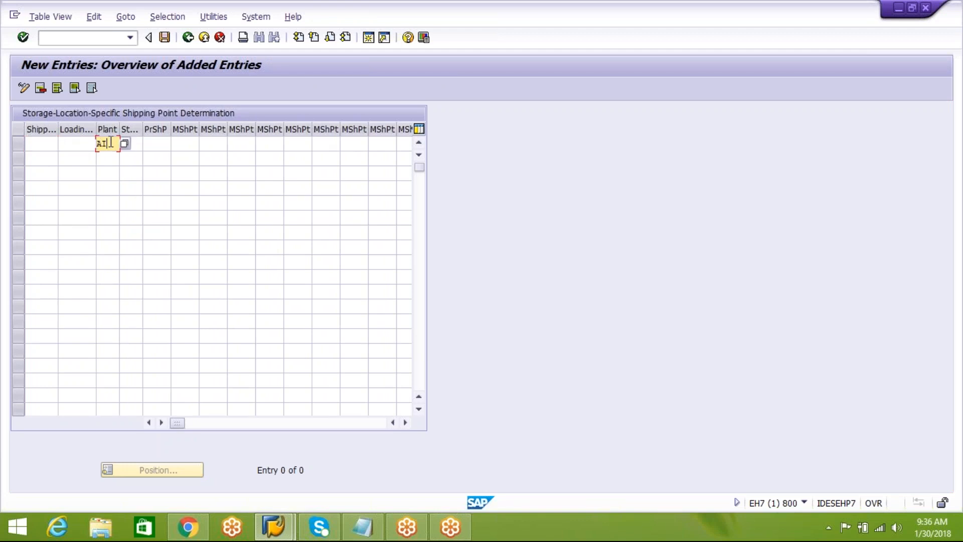
{"action": "left_click", "coordinate": [138, 143]}
{"action": "type", "text": "AA"}
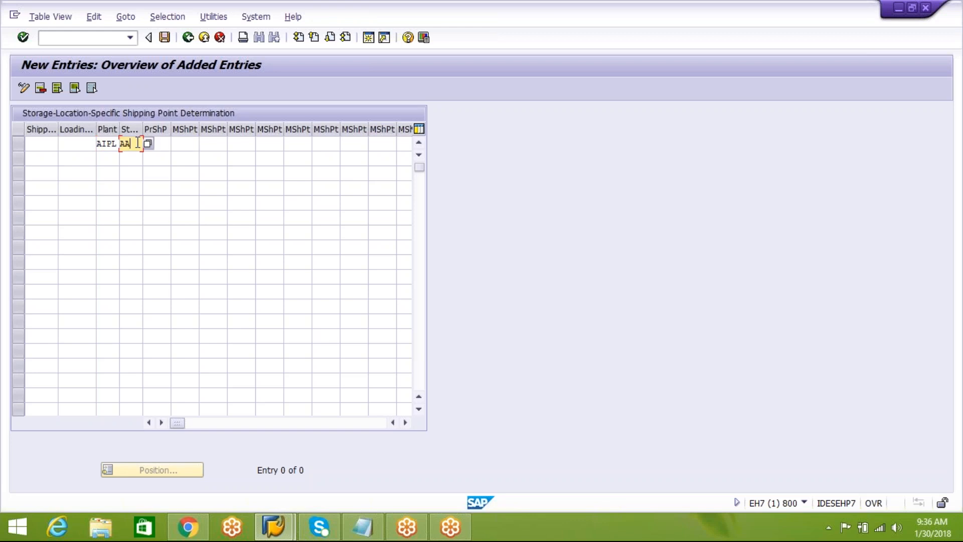
{"action": "type", "text": "FS"}
{"action": "left_click", "coordinate": [165, 146]}
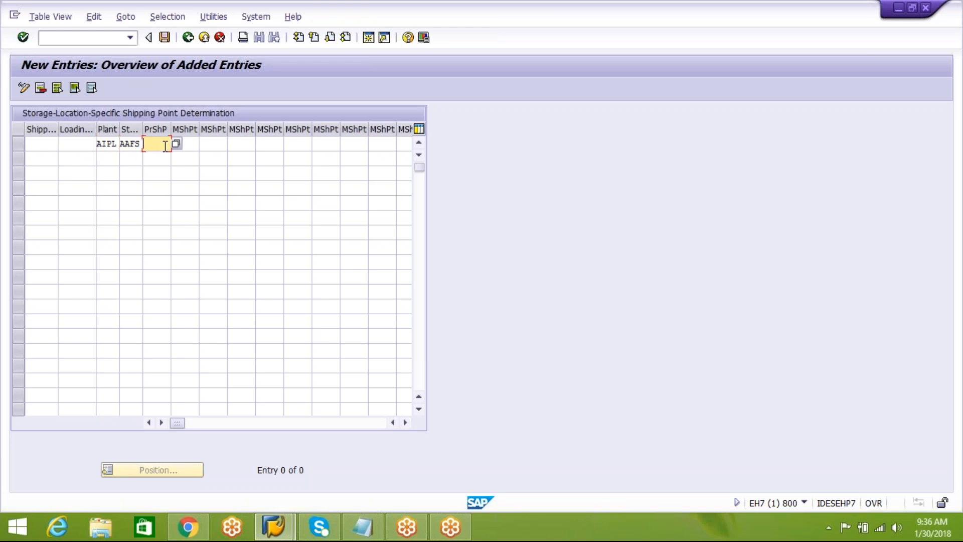
{"action": "type", "text": "AIPS"}
{"action": "key", "text": "Return"}
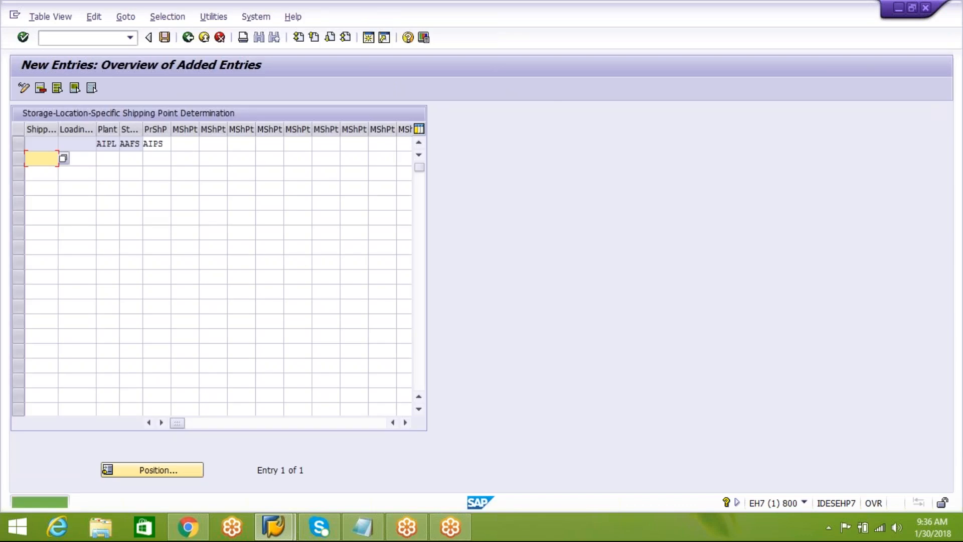
{"action": "key", "text": "ctrl+s"}
{"action": "left_click", "coordinate": [188, 39]}
{"action": "left_click", "coordinate": [189, 40]}
Switch to the Notepad notes and highlight item 8, "Define delivery split indicator ( WH )".
{"action": "left_click", "coordinate": [362, 531]}
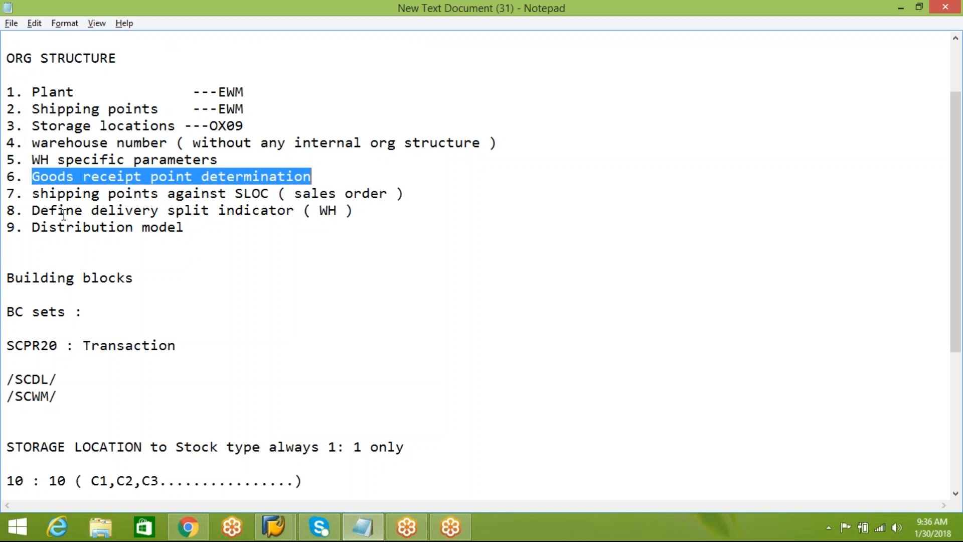
{"action": "left_click_drag", "start_coordinate": [33, 211], "coordinate": [357, 214]}
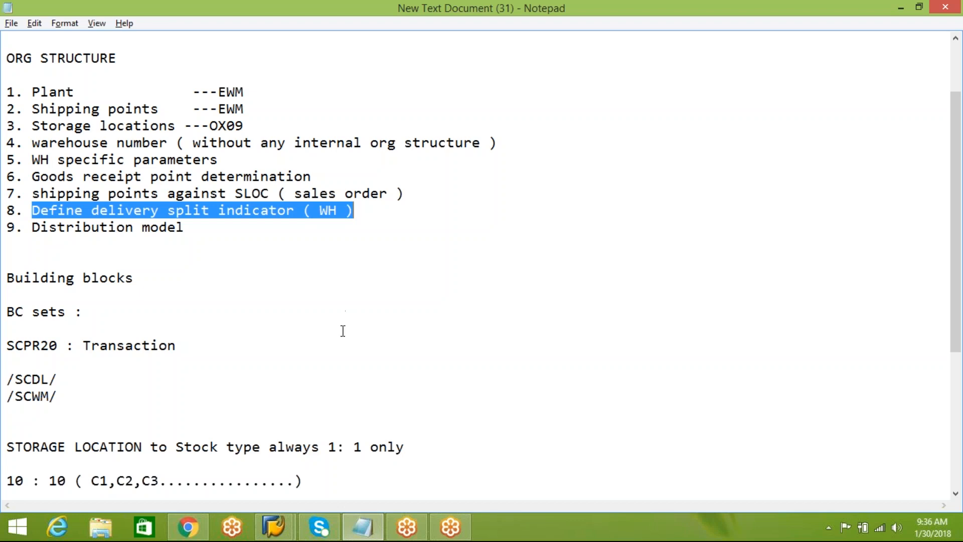
Switch back to the SAP customizing structure and collapse the Shipping branch under Logistics Execution.
{"action": "mouse_move", "coordinate": [273, 524]}
{"action": "left_click", "coordinate": [347, 476]}
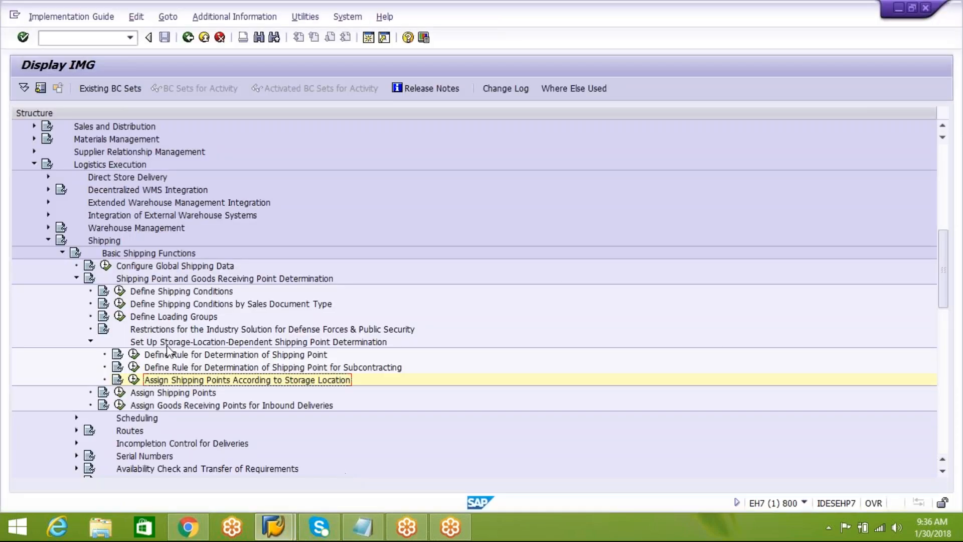
{"action": "left_click", "coordinate": [48, 240]}
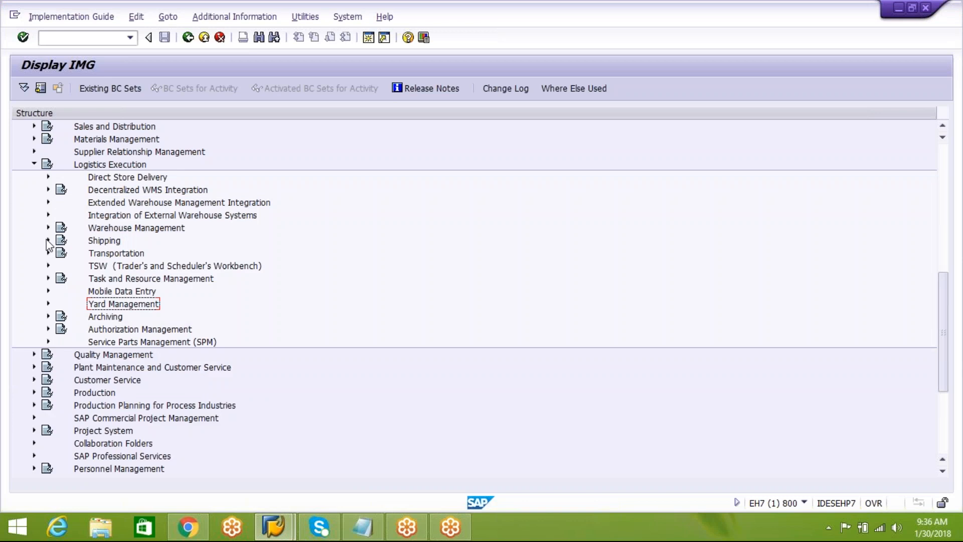
Switch to the Notepad notes and add the line "Plant : ABCD" below the last entry.
{"action": "left_click", "coordinate": [362, 525]}
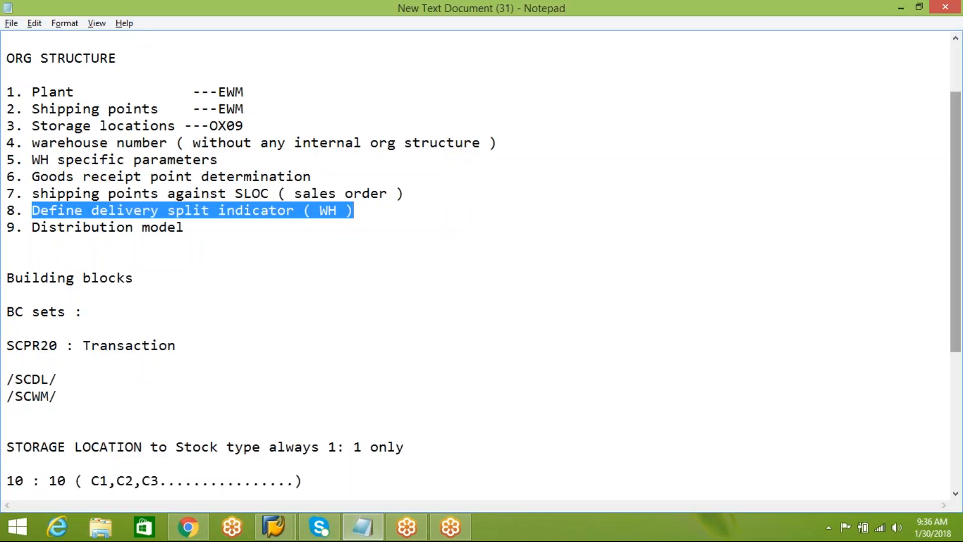
{"action": "left_click_drag", "start_coordinate": [957, 304], "coordinate": [678, 414]}
{"action": "left_click_drag", "start_coordinate": [956, 321], "coordinate": [958, 454]}
{"action": "left_click", "coordinate": [104, 434]}
{"action": "key", "text": "Return"}
{"action": "key", "text": "Return"}
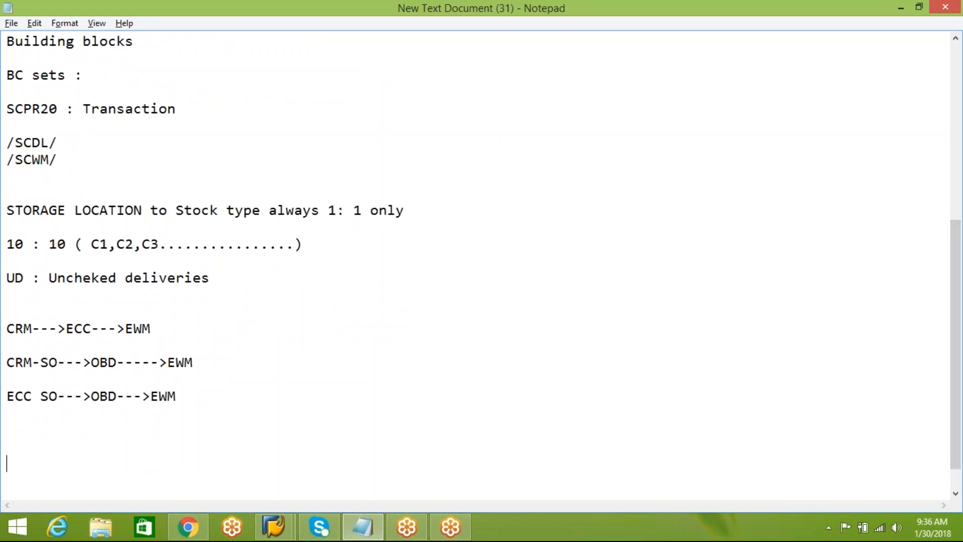
{"action": "type", "text": "Plant : ABCD"}
{"action": "key", "text": "Return"}
{"action": "key", "text": "Return"}
{"action": "key", "text": "Return"}
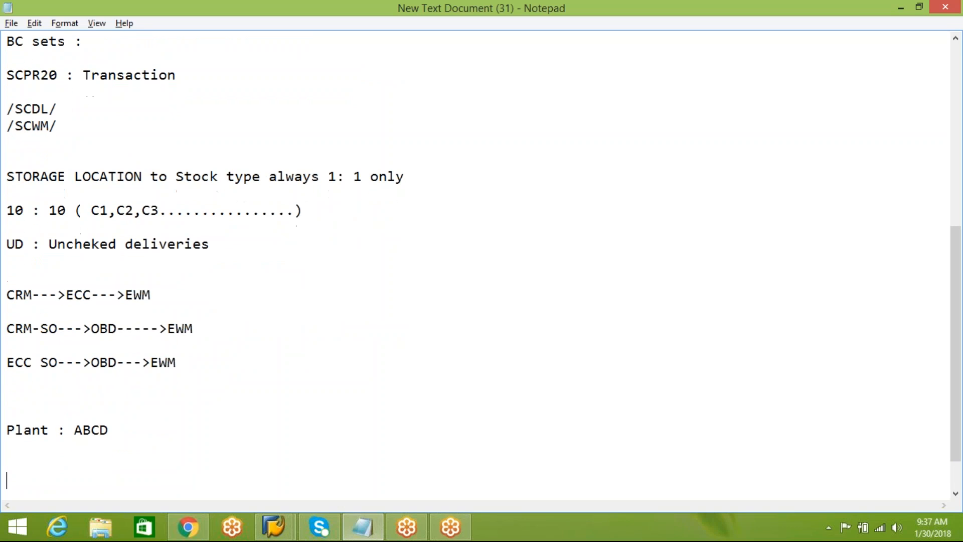
Add the line "storage locations : A123,B123,C123,D123" below the plant and highlight the first pair of locations, then the second pair.
{"action": "type", "text": "storage loca"}
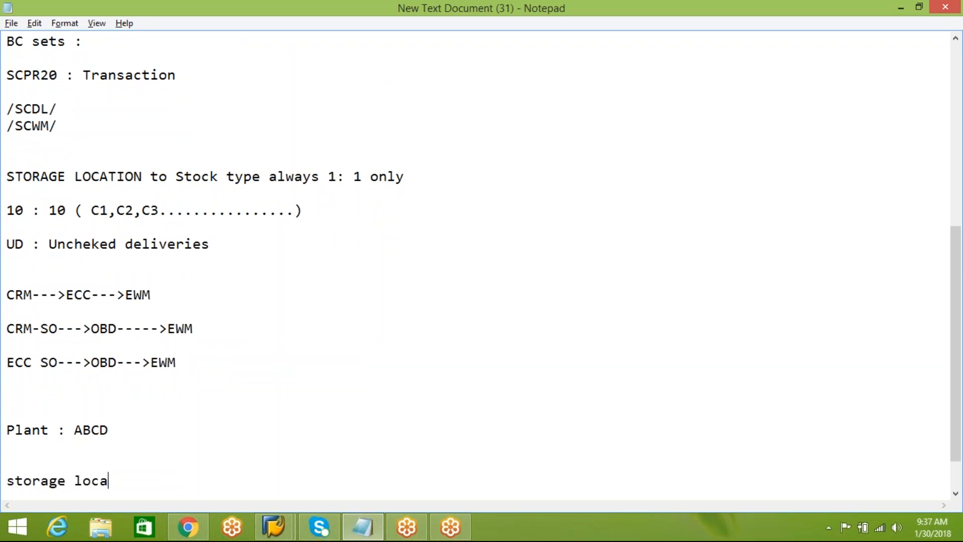
{"action": "type", "text": "tions : A123"}
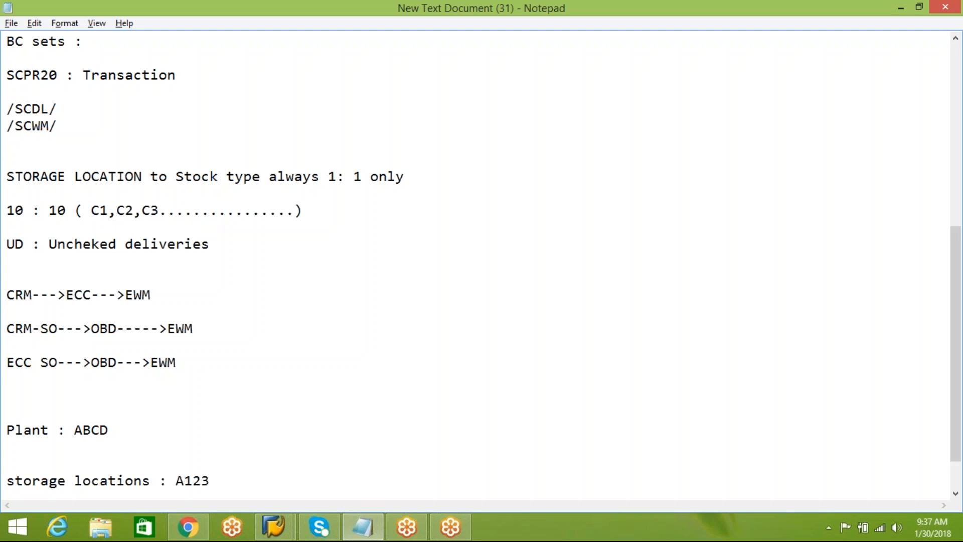
{"action": "type", "text": ",B123,C123,D123"}
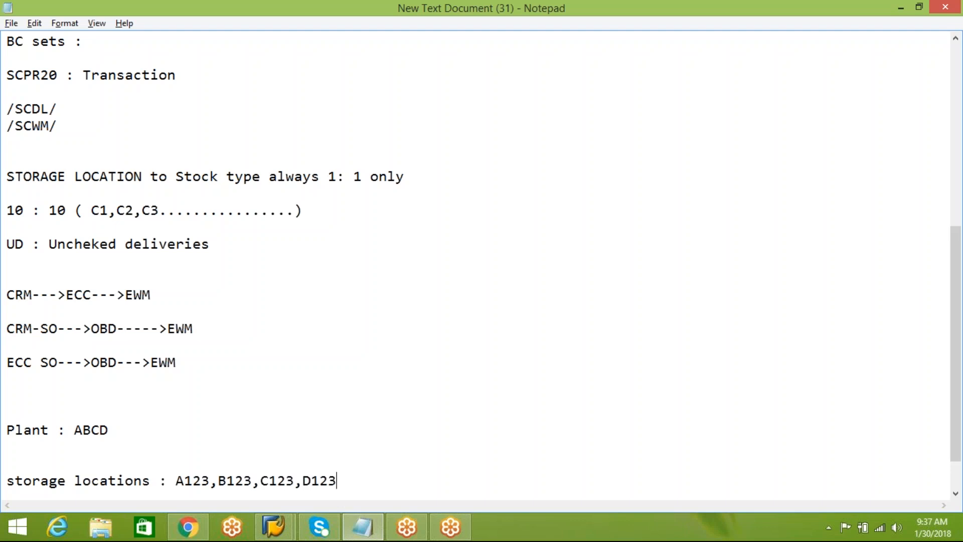
{"action": "key", "text": "Return"}
{"action": "left_click_drag", "start_coordinate": [255, 446], "coordinate": [178, 446]}
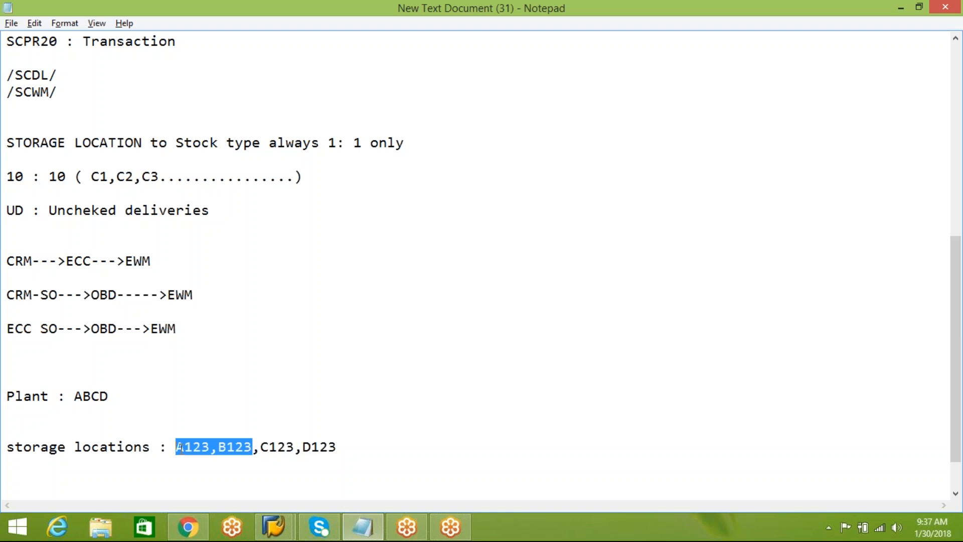
{"action": "left_click_drag", "start_coordinate": [260, 446], "coordinate": [356, 456]}
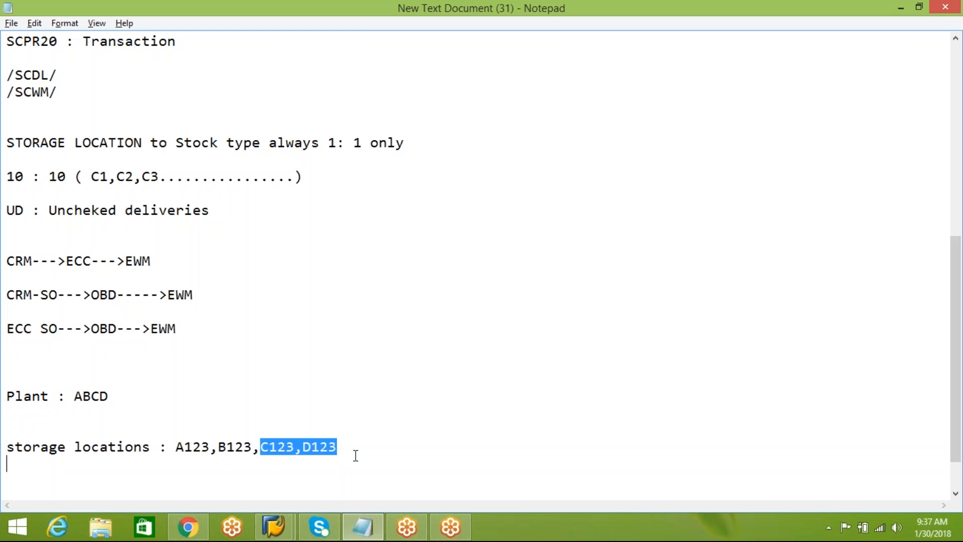
Add the line "PO : 4 line items" below the storage locations.
{"action": "left_click", "coordinate": [356, 456]}
{"action": "key", "text": "Return"}
{"action": "key", "text": "Return"}
{"action": "key", "text": "Return"}
{"action": "type", "text": "P"}
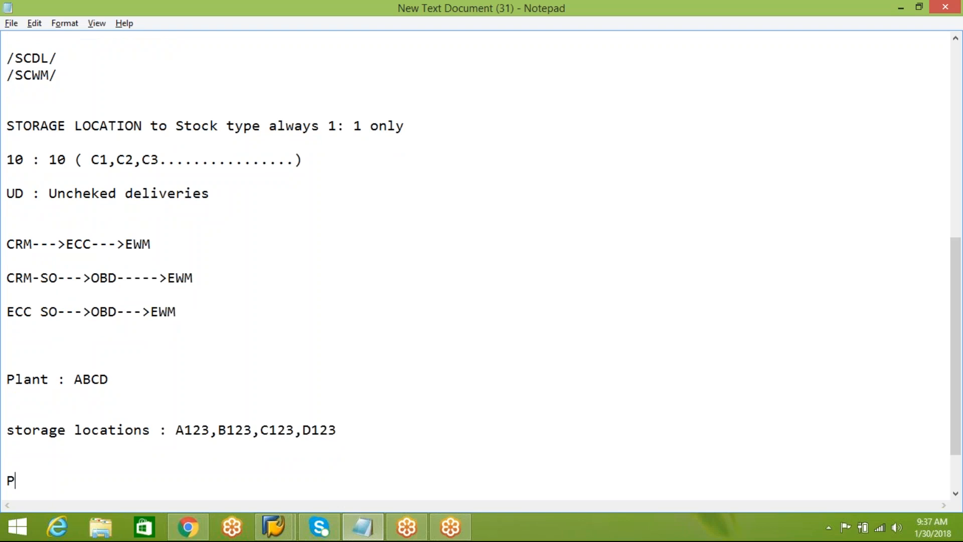
{"action": "type", "text": "O :  4 line items"}
{"action": "key", "text": "Return"}
{"action": "key", "text": "Return"}
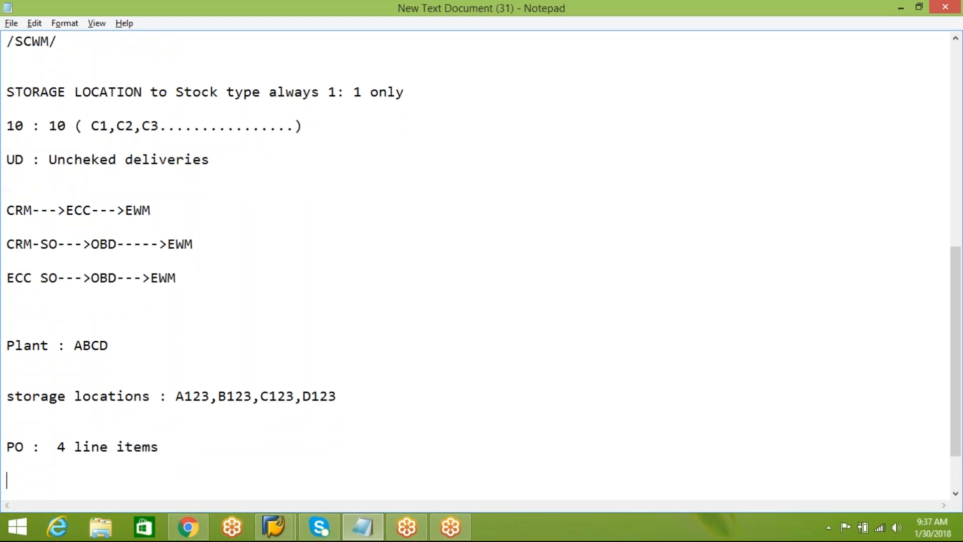
List A123, B123, C123 and D123 on separate lines beneath the PO entry.
{"action": "type", "text": "A123"}
{"action": "key", "text": "Return"}
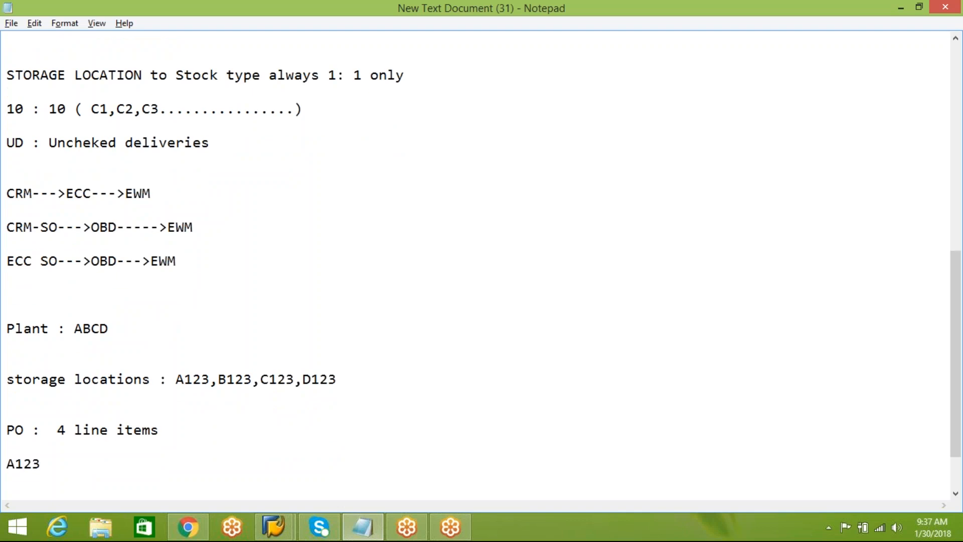
{"action": "type", "text": "B123"}
{"action": "key", "text": "Return"}
{"action": "type", "text": "C123"}
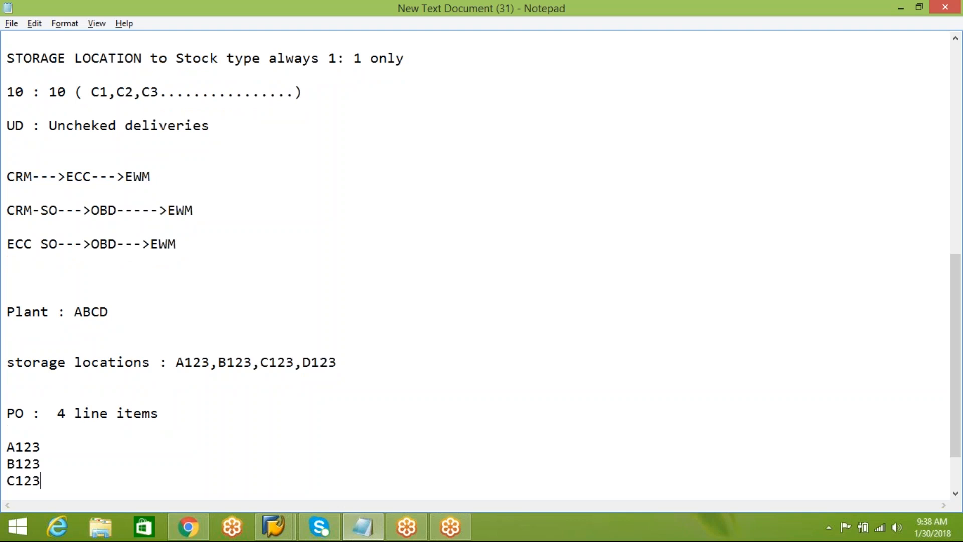
{"action": "key", "text": "Return"}
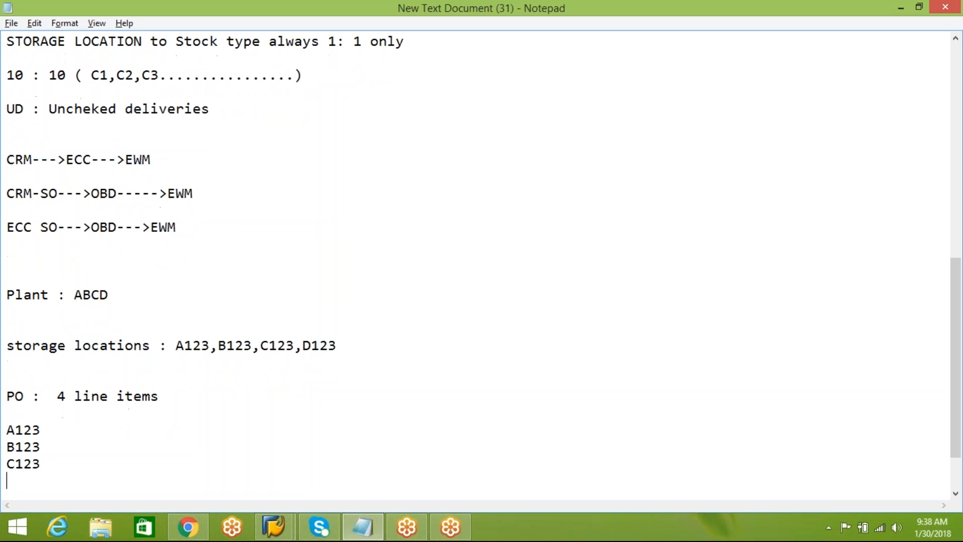
{"action": "type", "text": "D123"}
{"action": "key", "text": "Return"}
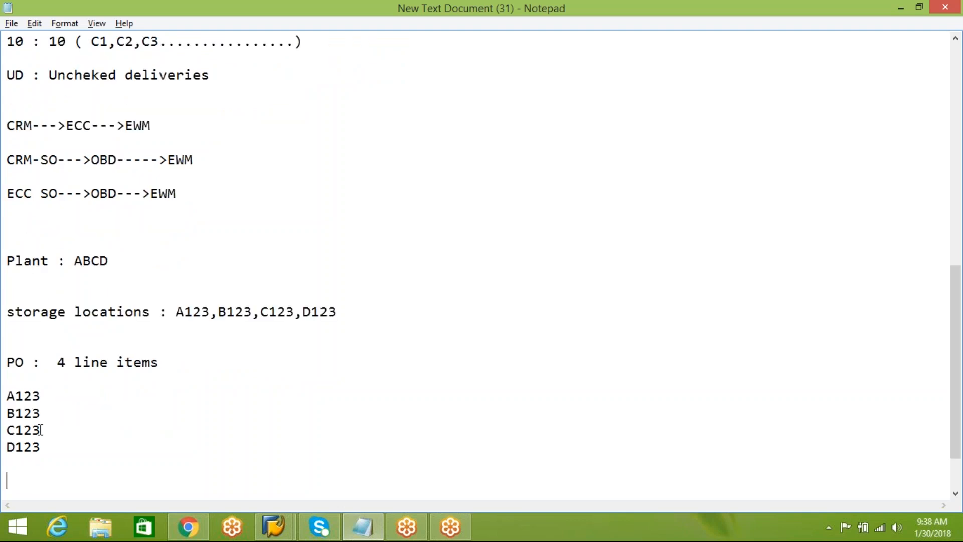
Add "IBD" below the PO item list and highlight items A123 and B123, then C123 and D123.
{"action": "left_click_drag", "start_coordinate": [8, 392], "coordinate": [56, 450]}
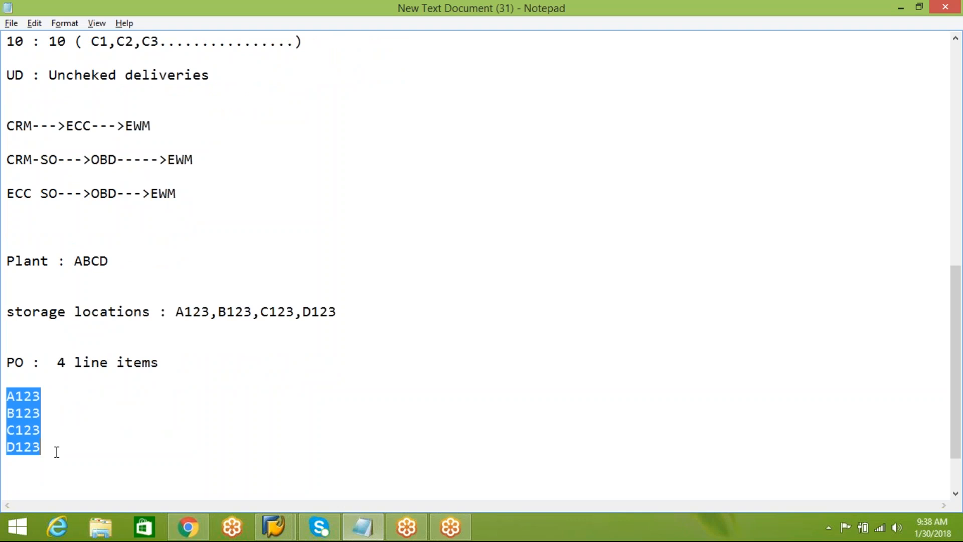
{"action": "left_click", "coordinate": [56, 451]}
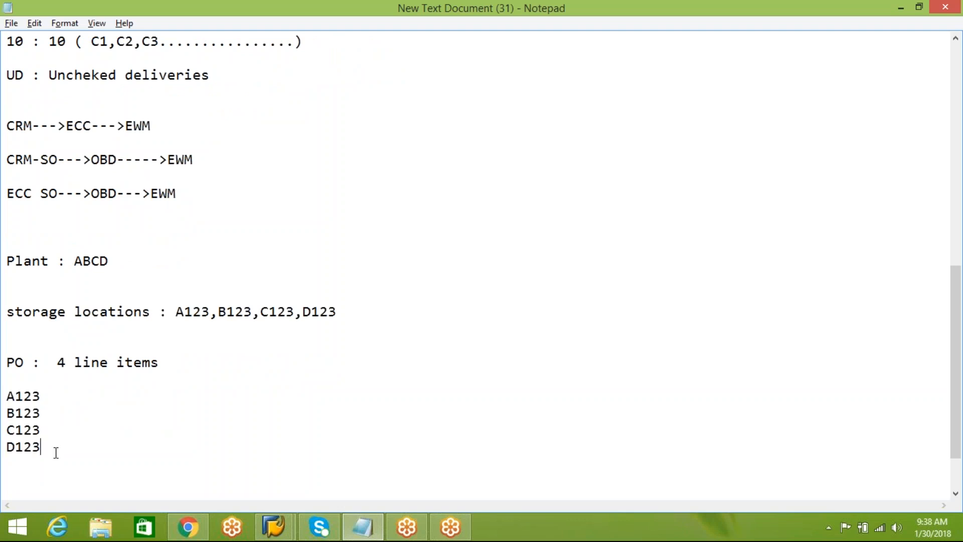
{"action": "key", "text": "Return"}
{"action": "type", "text": "IBD"}
{"action": "key", "text": "Return"}
{"action": "key", "text": "Return"}
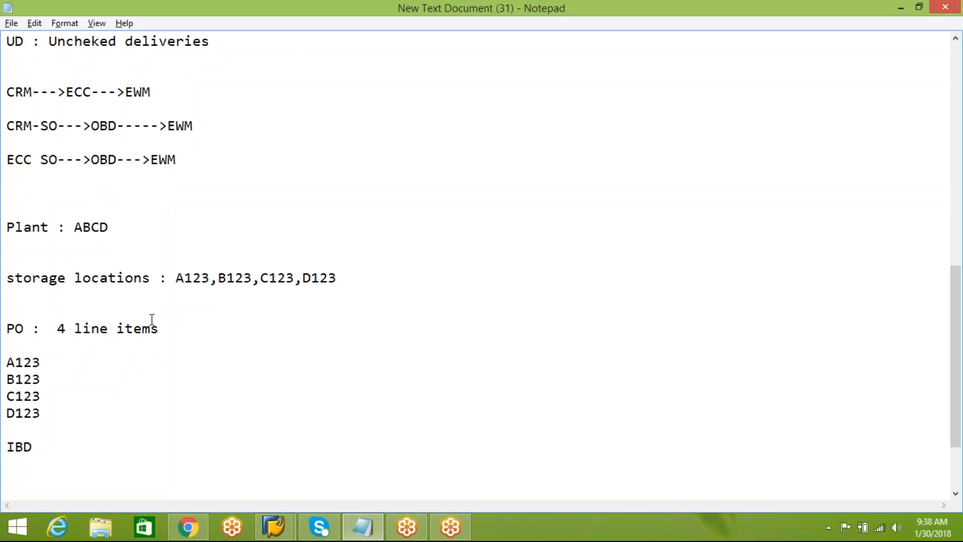
{"action": "left_click_drag", "start_coordinate": [7, 363], "coordinate": [49, 381]}
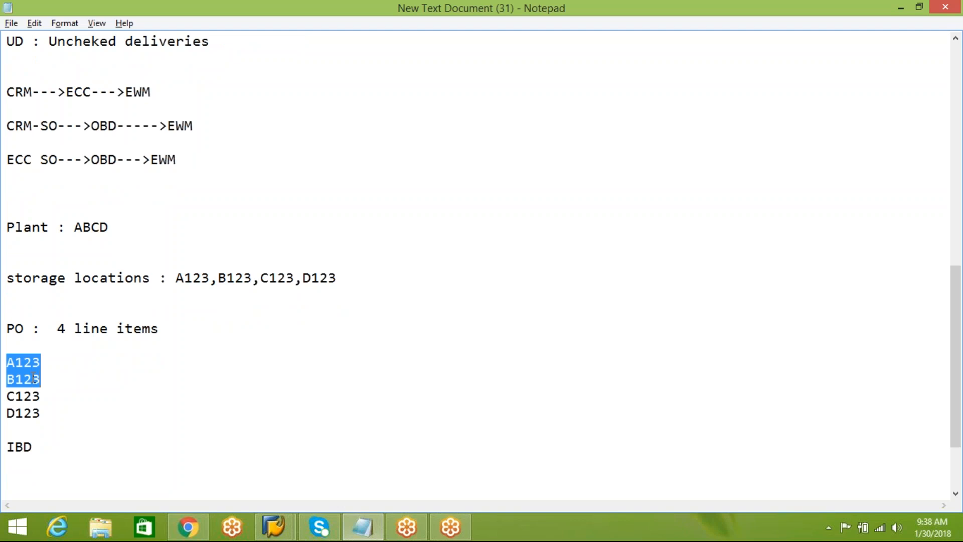
{"action": "left_click_drag", "start_coordinate": [8, 397], "coordinate": [43, 412]}
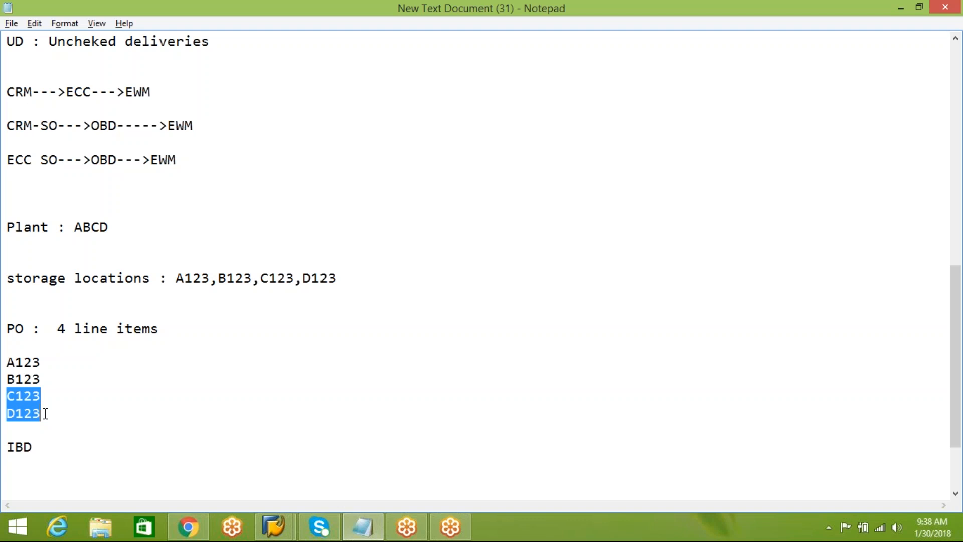
Switch back to the SAP customizing structure, collapse Basic Shipping Functions under Shipping and expand Deliveries.
{"action": "mouse_move", "coordinate": [273, 526]}
{"action": "left_click", "coordinate": [341, 460]}
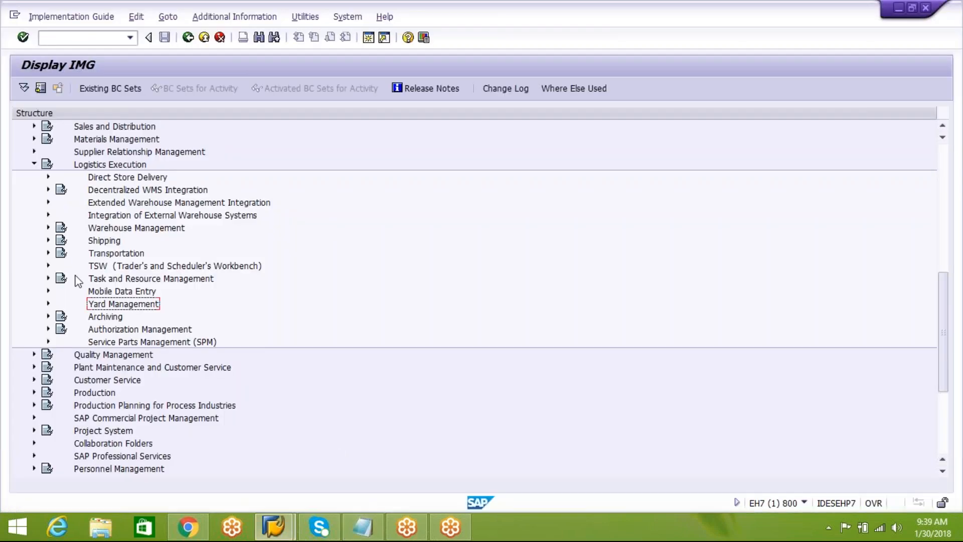
{"action": "left_click", "coordinate": [48, 240]}
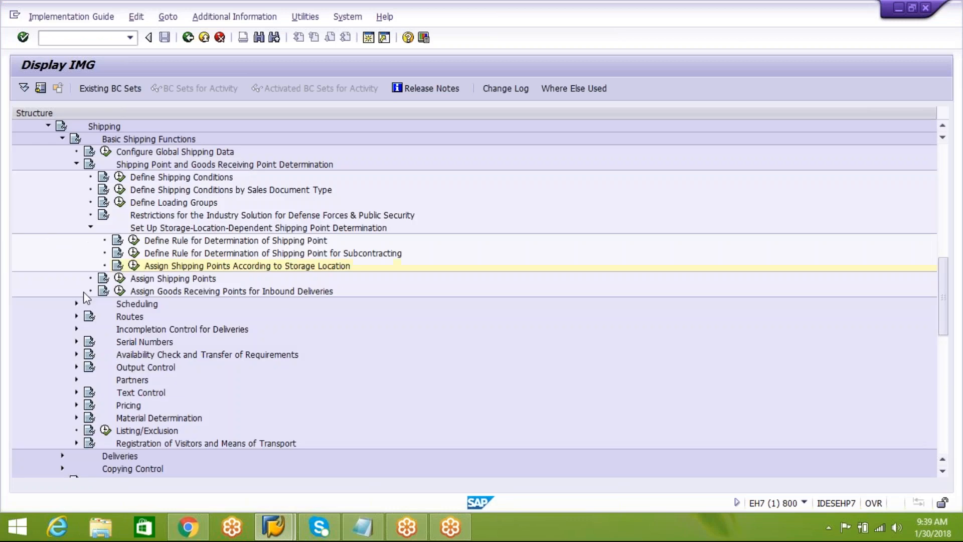
{"action": "left_click", "coordinate": [91, 226]}
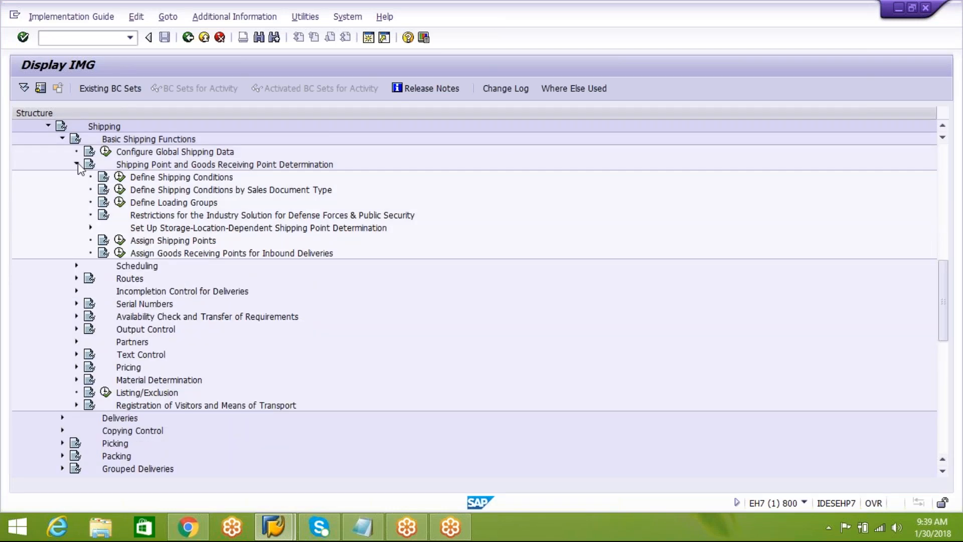
{"action": "left_click", "coordinate": [77, 164]}
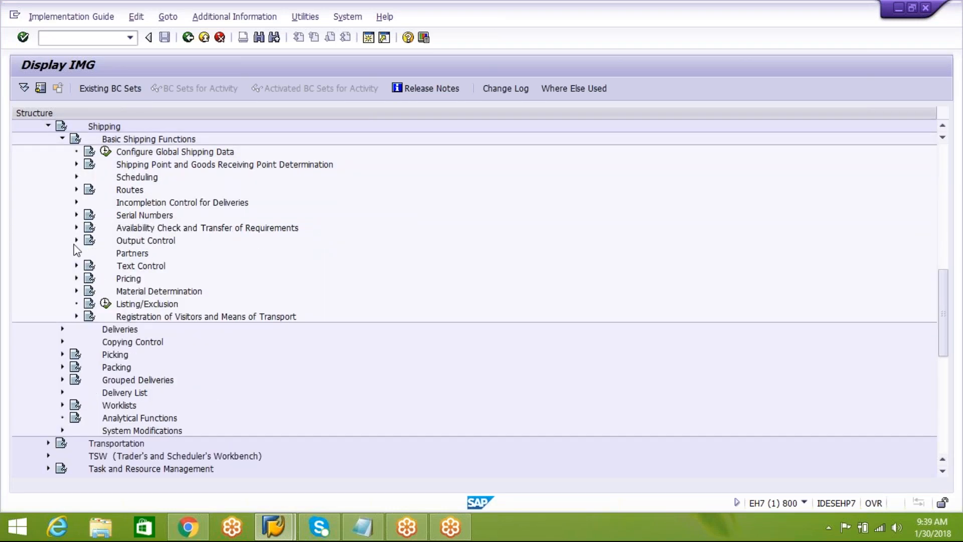
{"action": "left_click", "coordinate": [62, 138]}
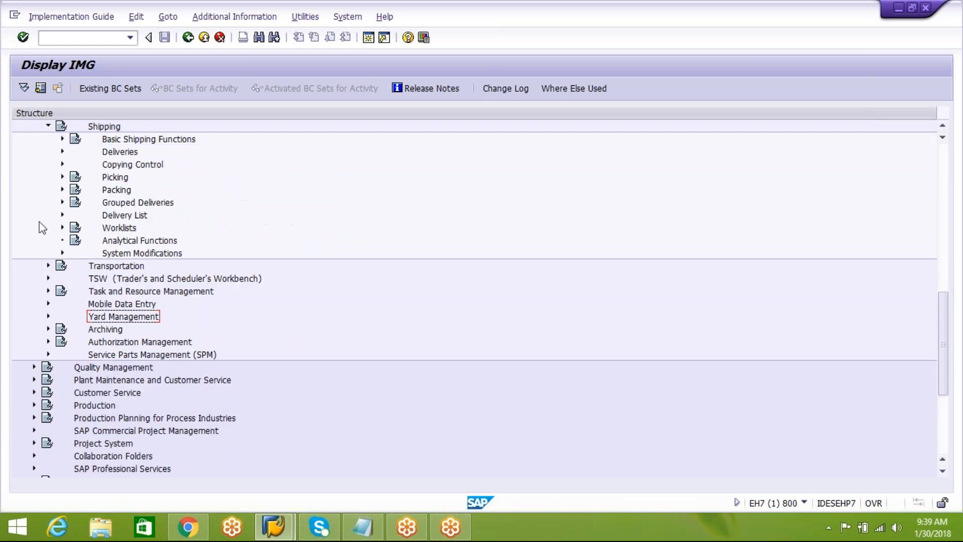
{"action": "left_click", "coordinate": [62, 151]}
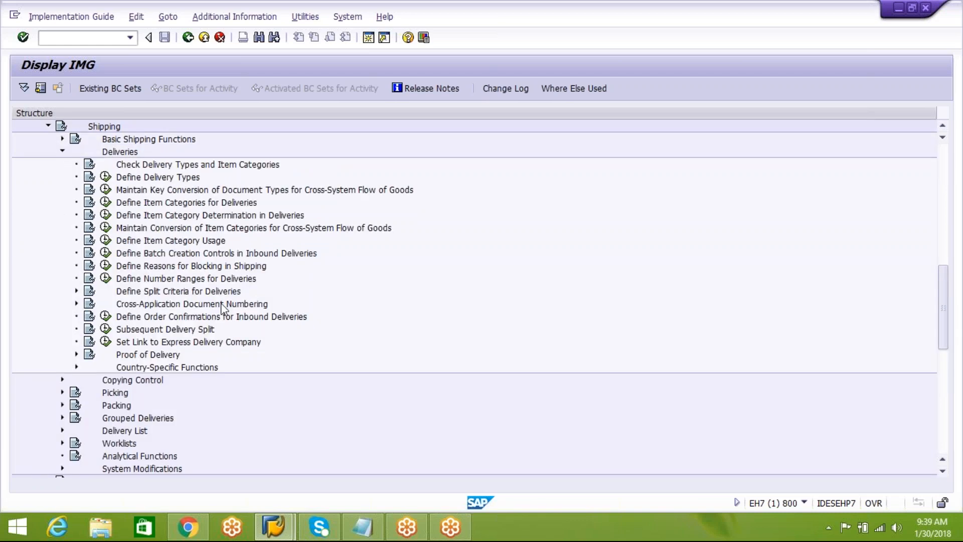
Expand Define Split Criteria for Deliveries and open Define delivery split per delivery type from Delivery Split by Warehouse Number.
{"action": "left_click", "coordinate": [189, 294]}
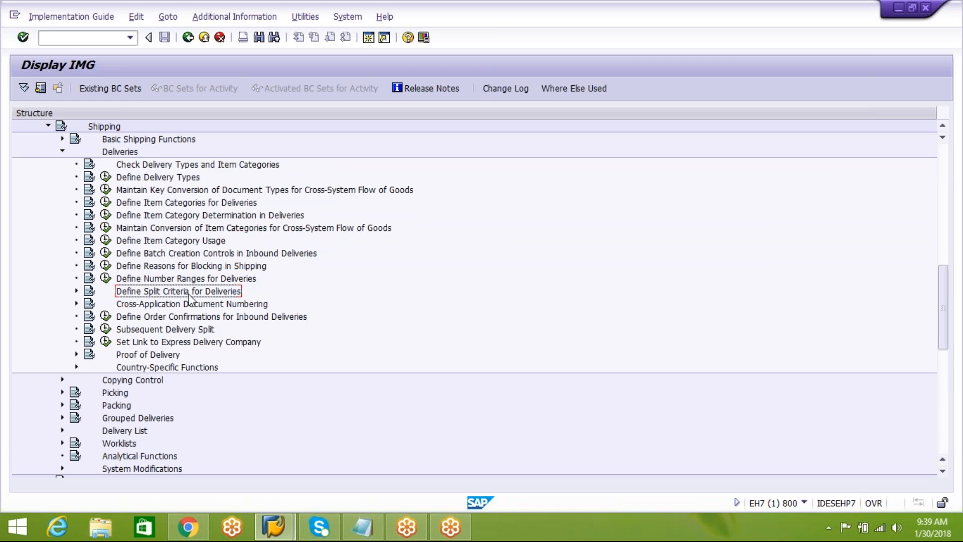
{"action": "left_click", "coordinate": [77, 292]}
{"action": "left_click", "coordinate": [180, 309]}
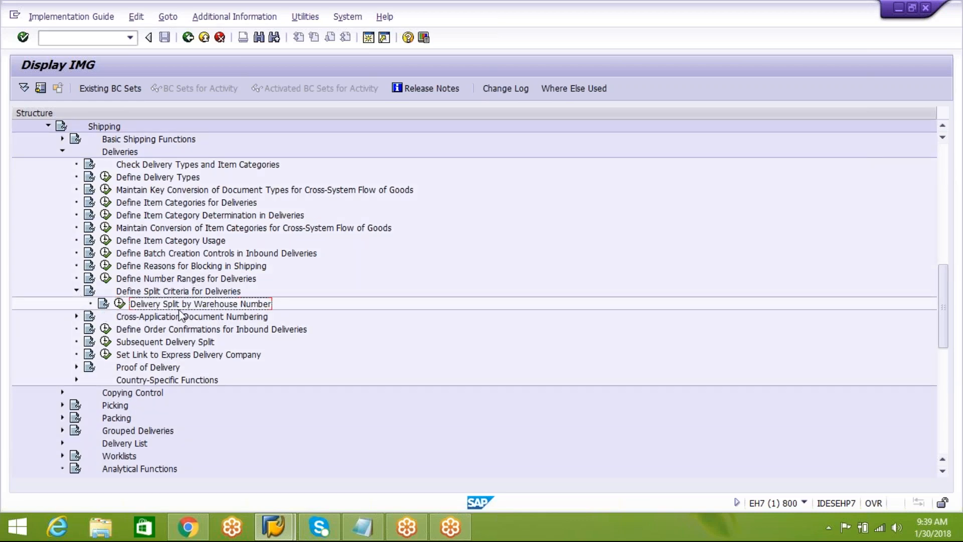
{"action": "left_click", "coordinate": [120, 303]}
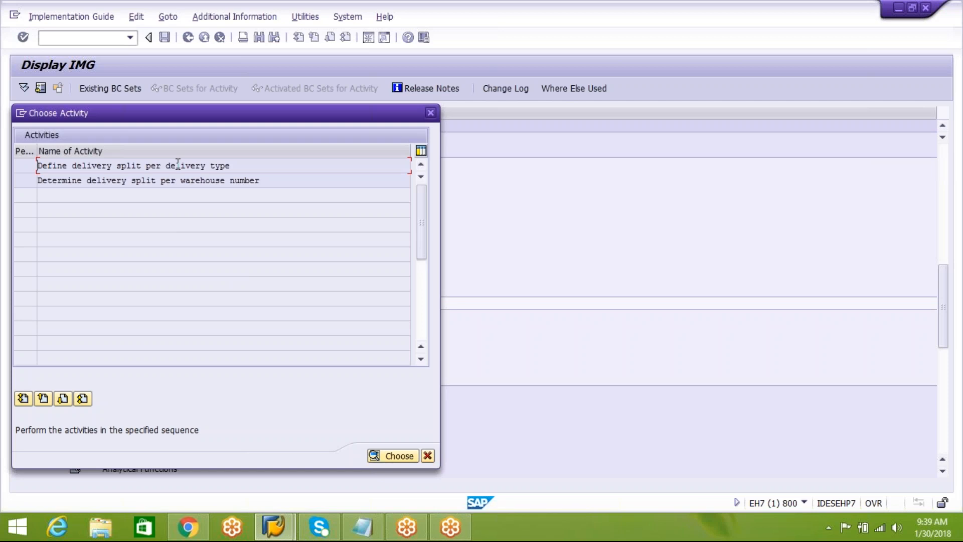
{"action": "left_click", "coordinate": [196, 181]}
{"action": "double_click", "coordinate": [208, 168]}
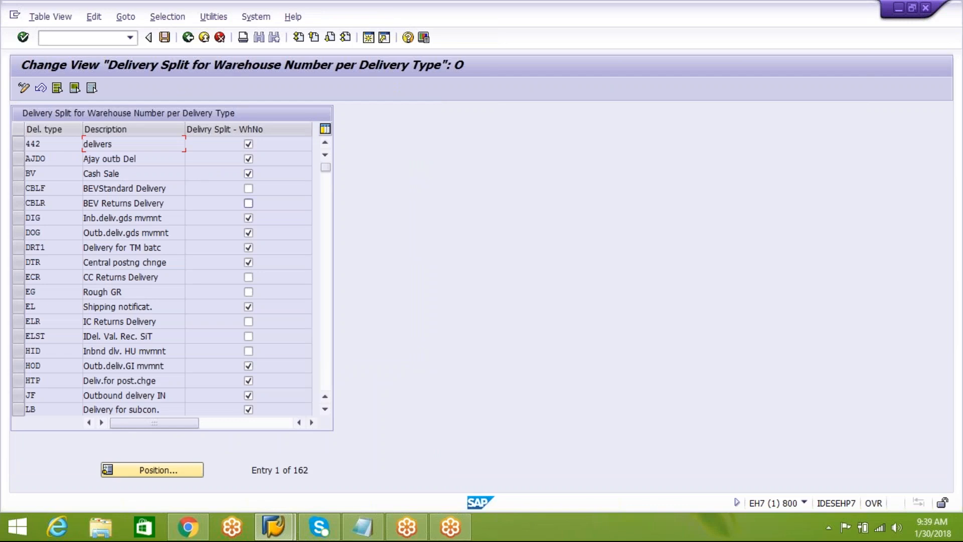
Position the delivery type list at EL and select the LF and LO rows to check their delivery split indicators.
{"action": "left_click", "coordinate": [160, 470]}
{"action": "type", "text": "LF"}
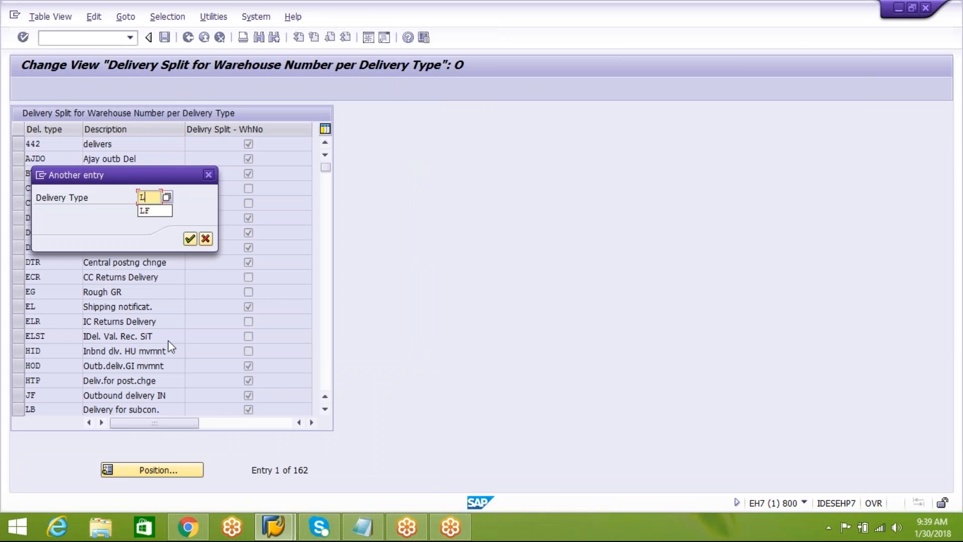
{"action": "key", "text": "BackSpace"}
{"action": "key", "text": "BackSpace"}
{"action": "type", "text": "EL"}
{"action": "key", "text": "Return"}
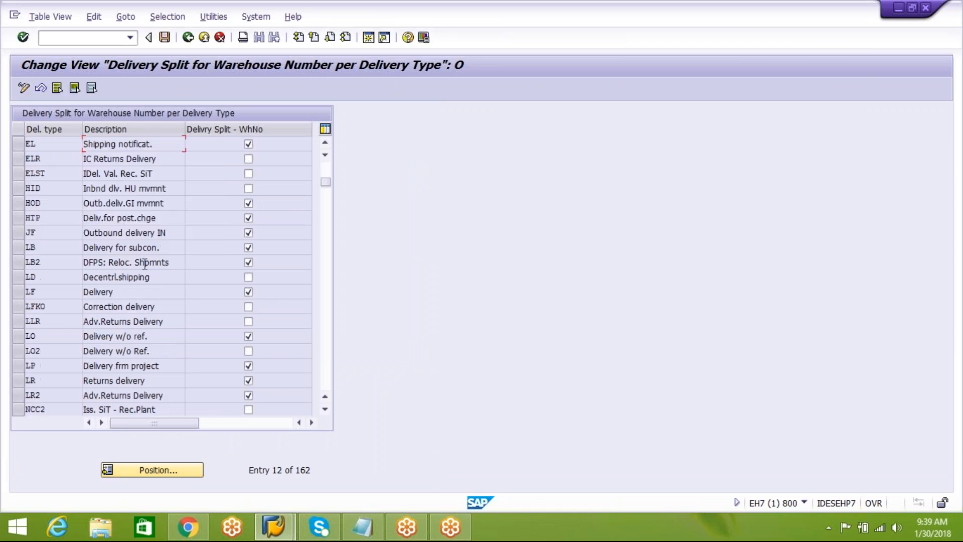
{"action": "left_click", "coordinate": [18, 291]}
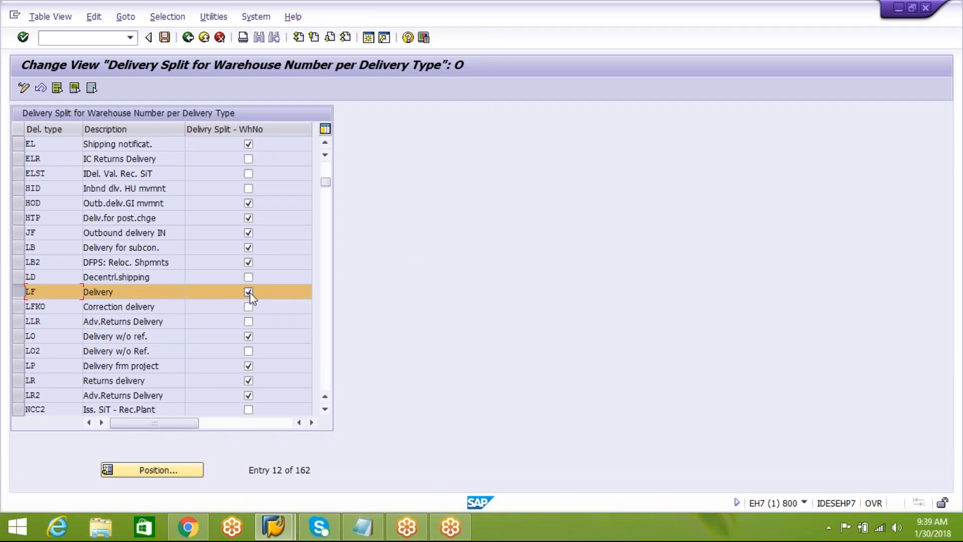
{"action": "left_click", "coordinate": [20, 338]}
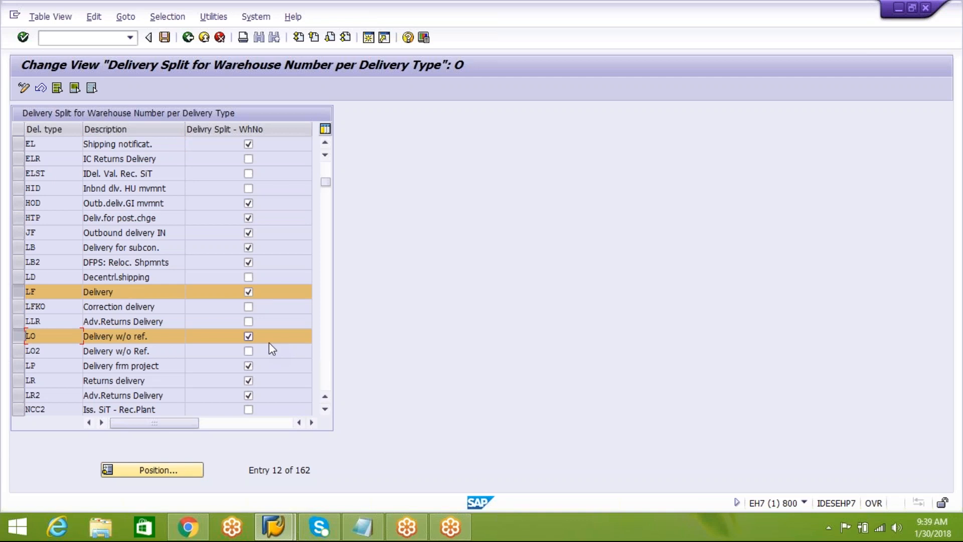
Leave the delivery type view, open Determine delivery split per warehouse number and position the list at warehouse AIP.
{"action": "left_click", "coordinate": [188, 37]}
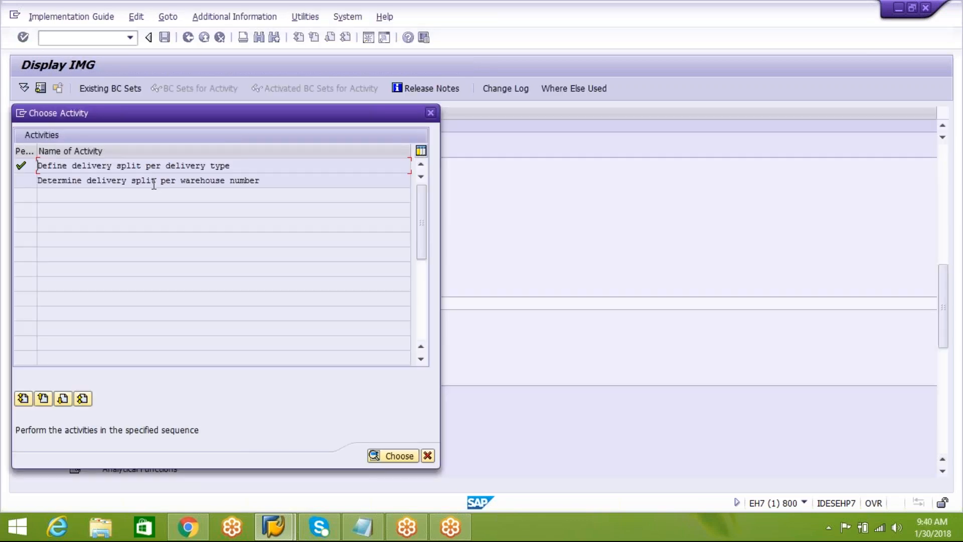
{"action": "double_click", "coordinate": [154, 180]}
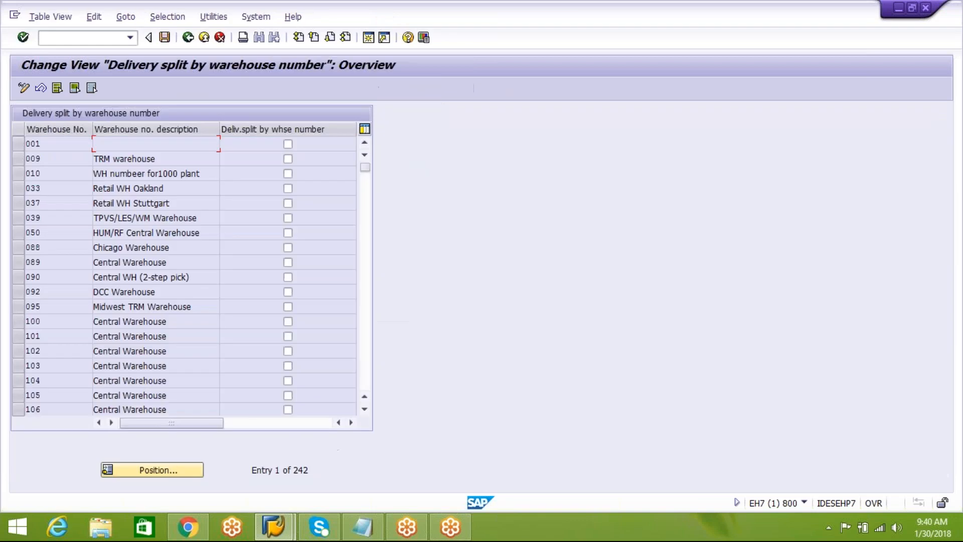
{"action": "left_click", "coordinate": [150, 466]}
{"action": "type", "text": "AIP"}
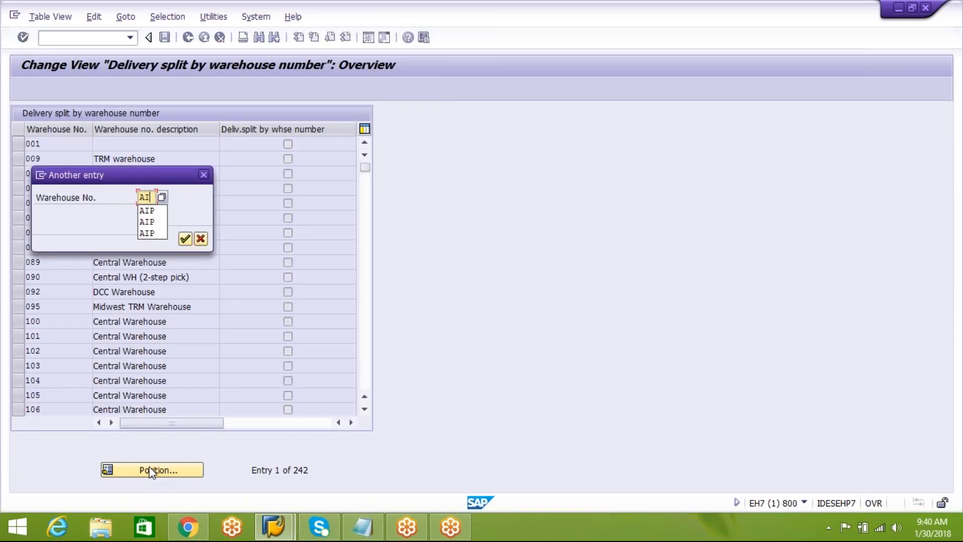
{"action": "left_click", "coordinate": [146, 211]}
{"action": "left_click", "coordinate": [185, 239]}
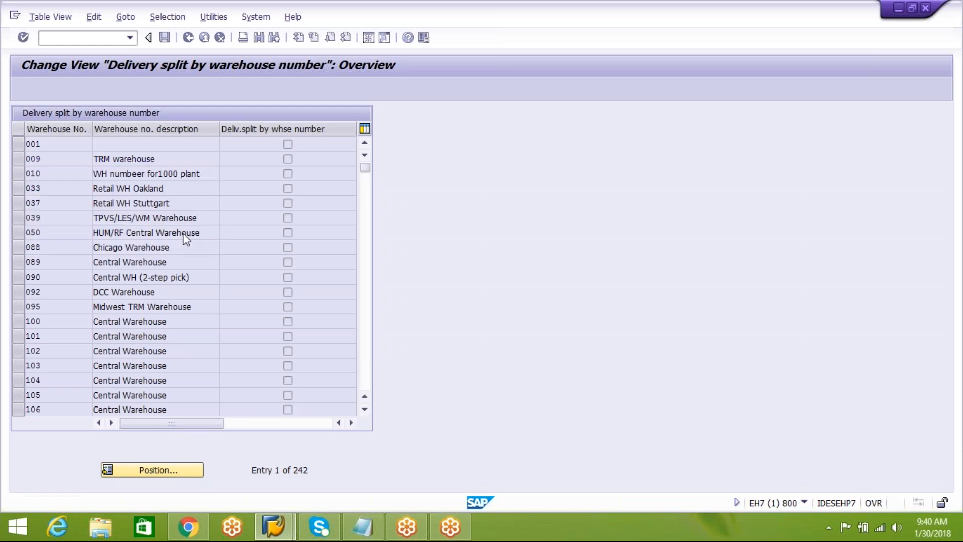
Activate delivery split by warehouse number for warehouse AIP, save the change and return to the customizing structure.
{"action": "left_click", "coordinate": [288, 144]}
{"action": "left_click", "coordinate": [163, 38]}
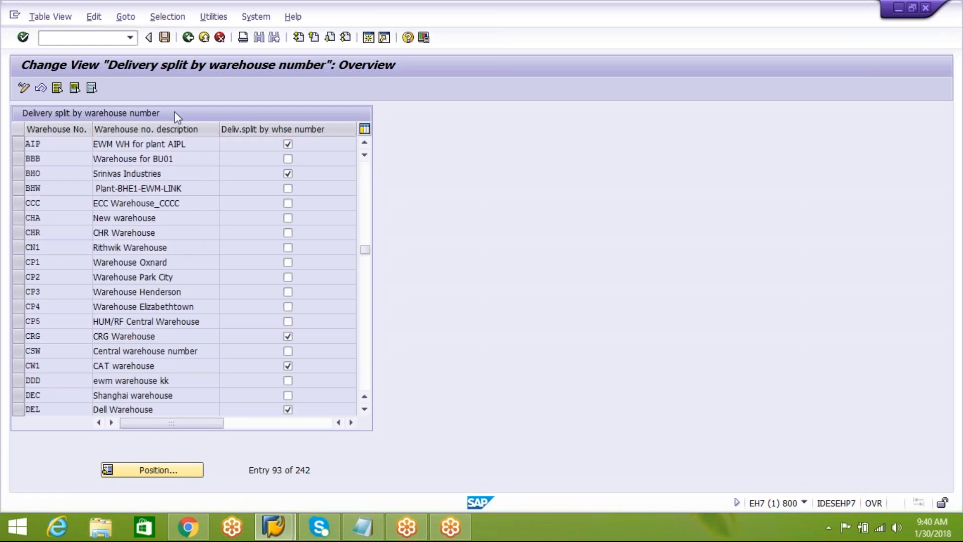
{"action": "left_click", "coordinate": [208, 239]}
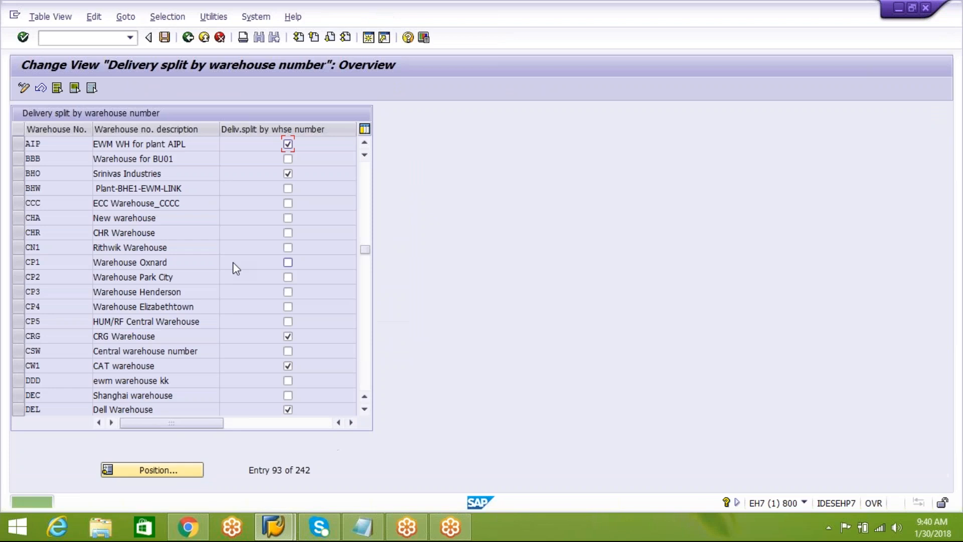
{"action": "left_click", "coordinate": [188, 39]}
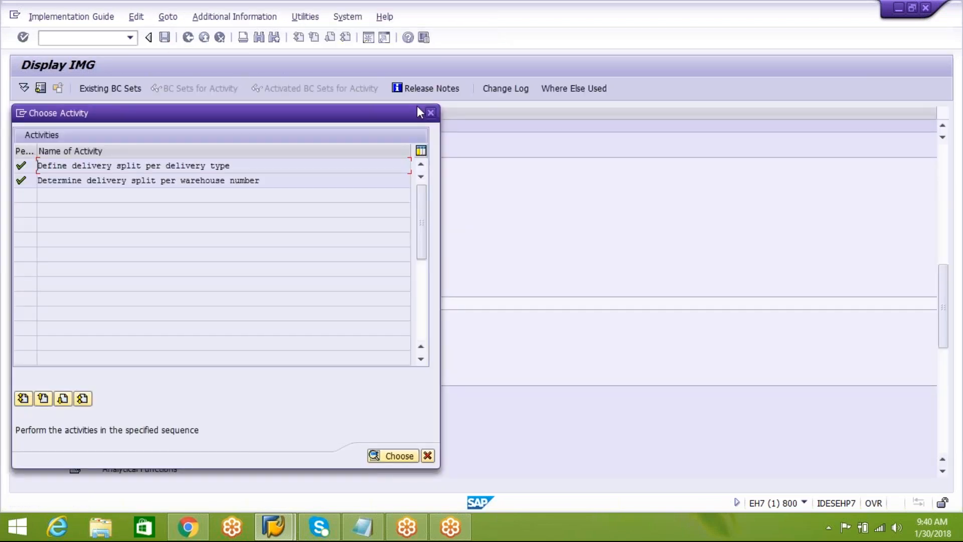
{"action": "left_click", "coordinate": [430, 114]}
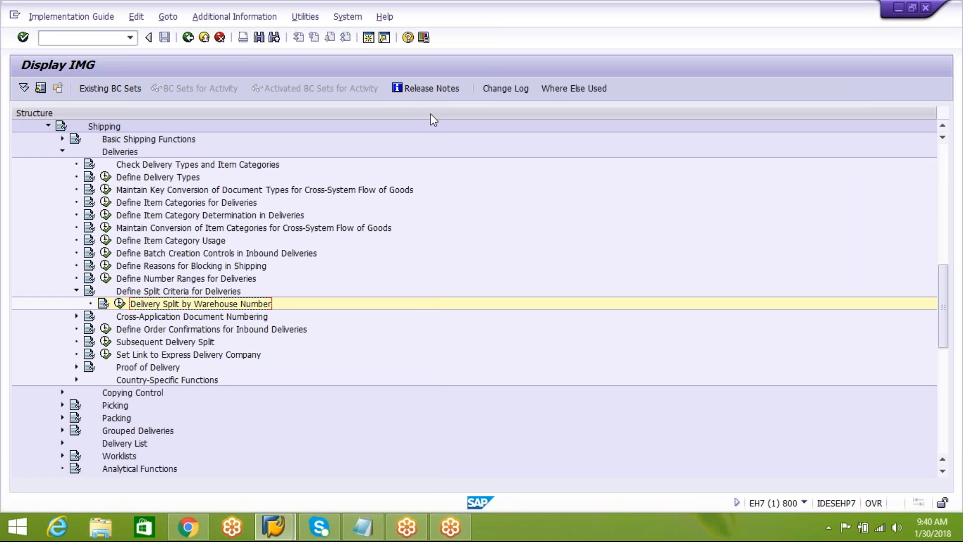
Reopen Define delivery split per delivery type under Delivery Split by Warehouse Number to review the delivery type settings.
{"action": "mouse_move", "coordinate": [289, 534]}
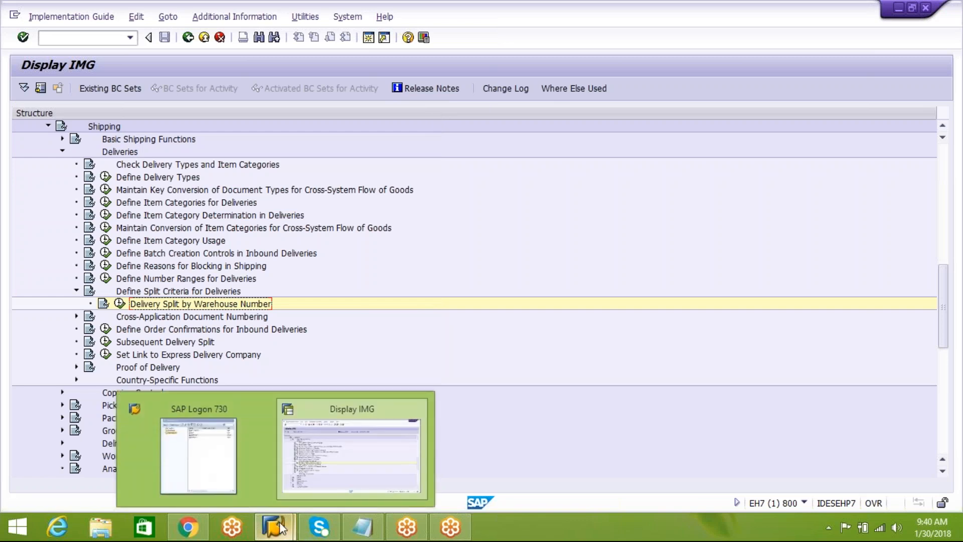
{"action": "mouse_move", "coordinate": [203, 450]}
{"action": "left_click", "coordinate": [352, 484]}
{"action": "left_click", "coordinate": [120, 303]}
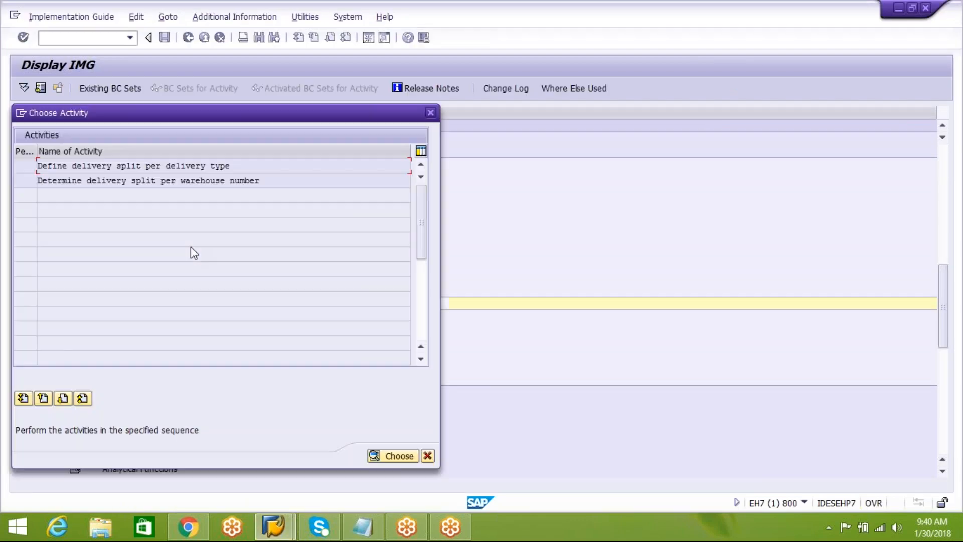
{"action": "double_click", "coordinate": [214, 166]}
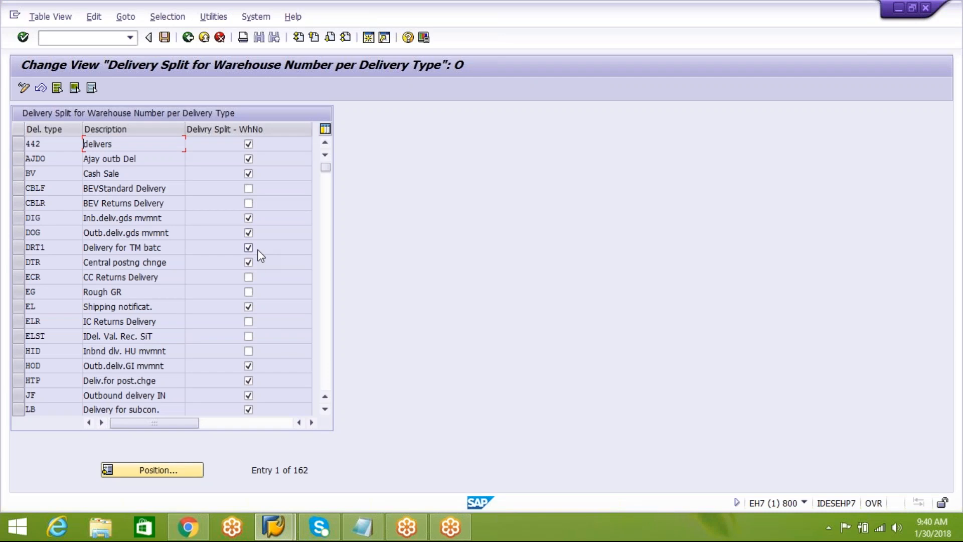
Switch to the Notepad notes and highlight A123,B123 in the storage locations line.
{"action": "left_click", "coordinate": [362, 527]}
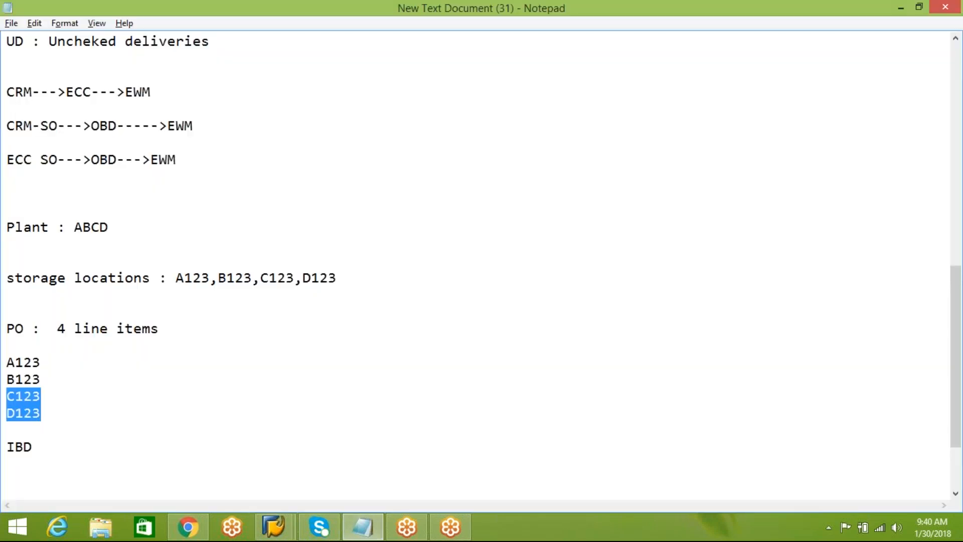
{"action": "left_click", "coordinate": [355, 534]}
{"action": "left_click", "coordinate": [355, 534]}
{"action": "left_click_drag", "start_coordinate": [254, 277], "coordinate": [173, 278]}
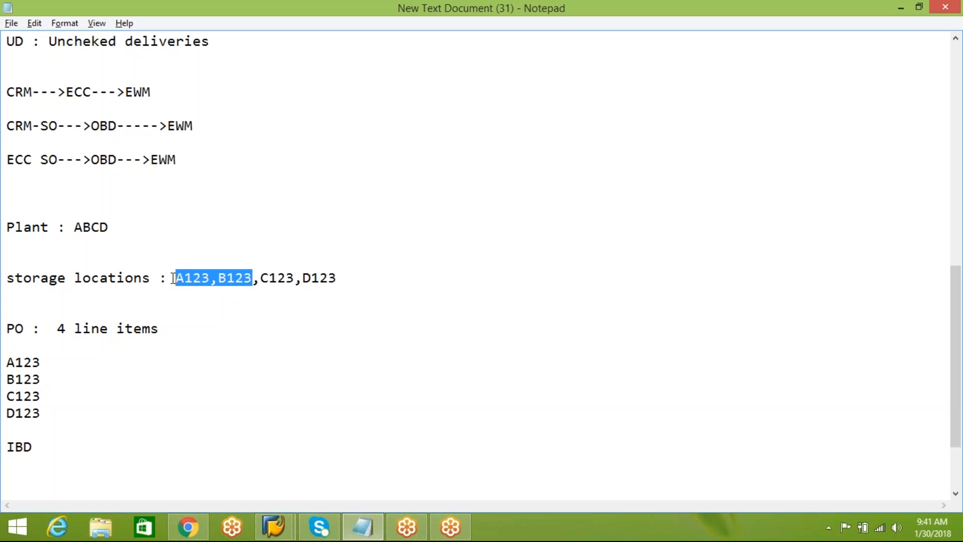
Switch back to SAP, leave the delivery type split view and close the activity selection to return to the customizing structure.
{"action": "mouse_move", "coordinate": [274, 527]}
{"action": "left_click", "coordinate": [368, 460]}
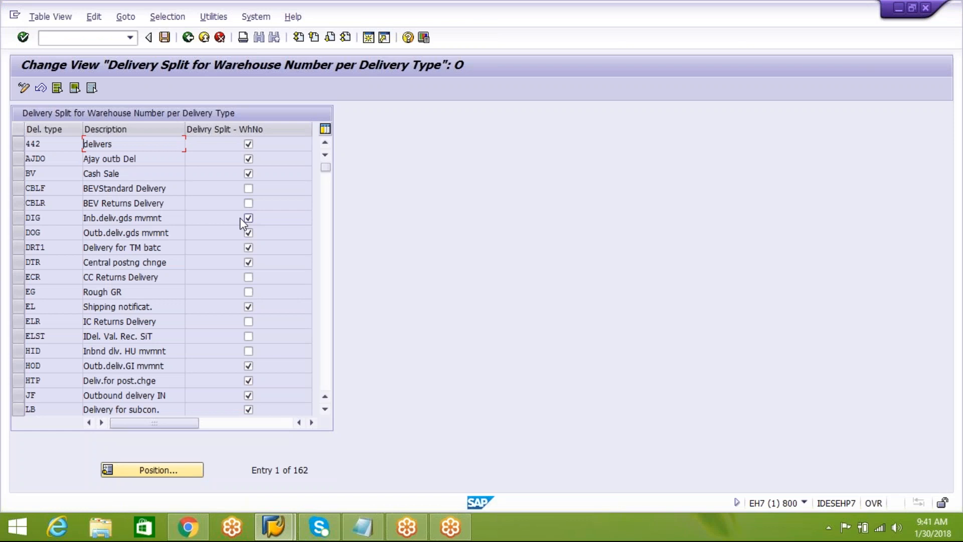
{"action": "left_click", "coordinate": [189, 38]}
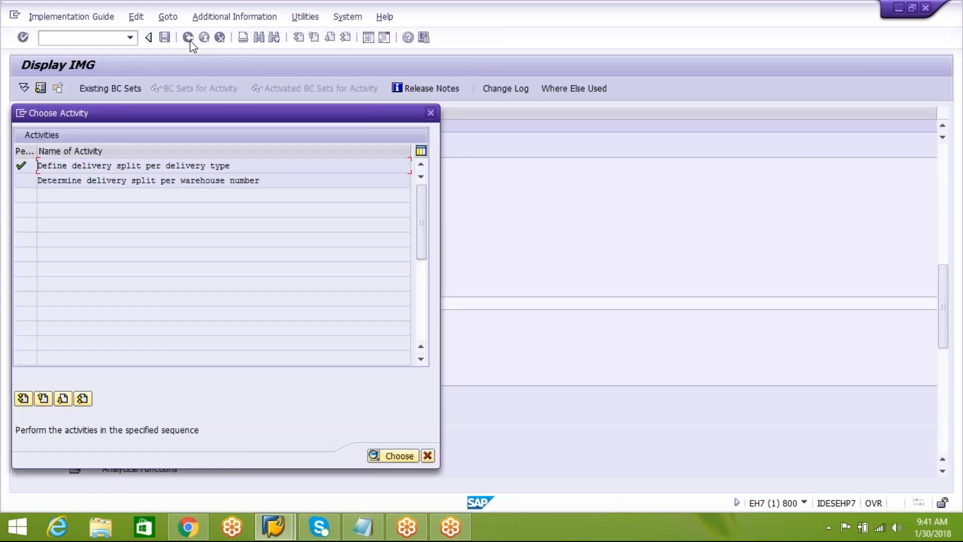
{"action": "left_click", "coordinate": [431, 112]}
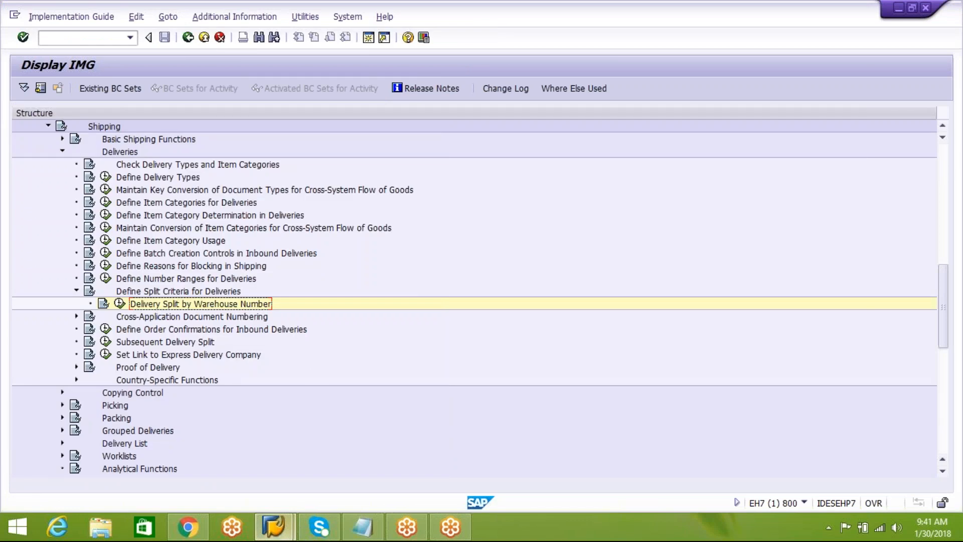
{"action": "mouse_move", "coordinate": [275, 532]}
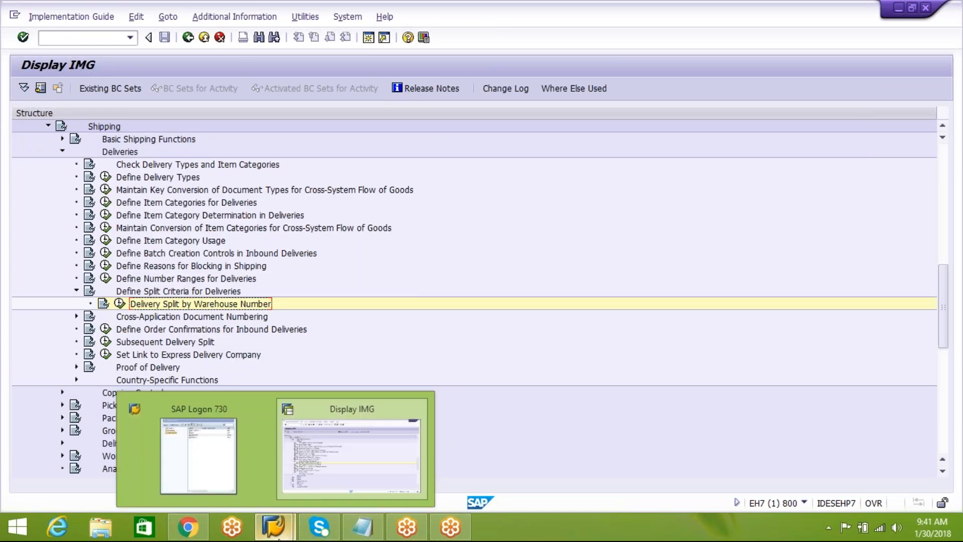
{"action": "left_click", "coordinate": [338, 469]}
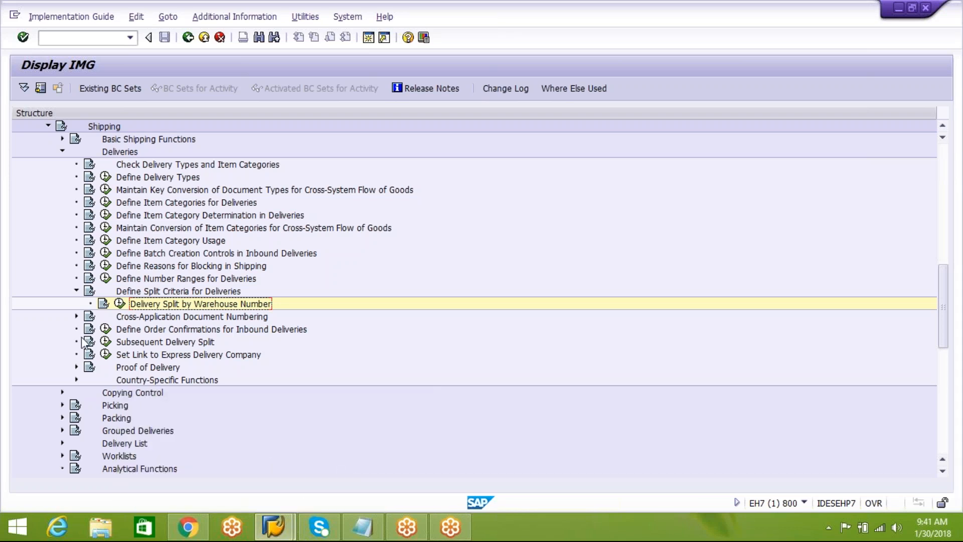
Collapse the Define Split Criteria for Deliveries, Deliveries, Shipping and Logistics Execution nodes in the customizing structure.
{"action": "left_click", "coordinate": [76, 291]}
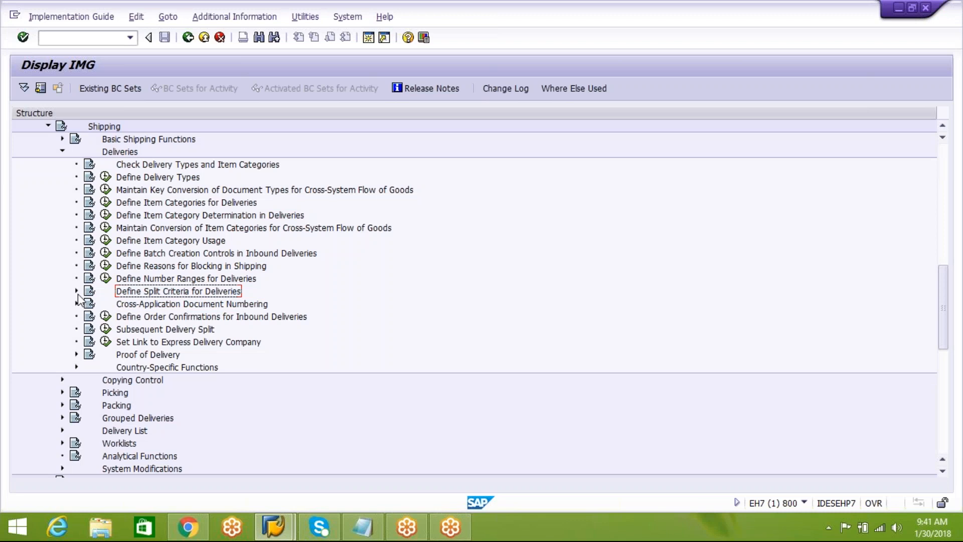
{"action": "left_click", "coordinate": [62, 152]}
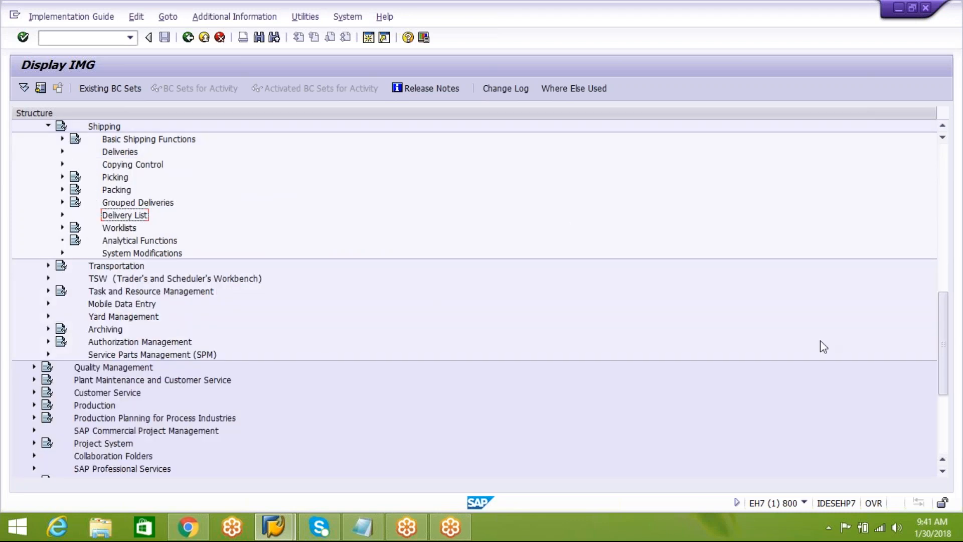
{"action": "left_click_drag", "start_coordinate": [943, 349], "coordinate": [948, 280]}
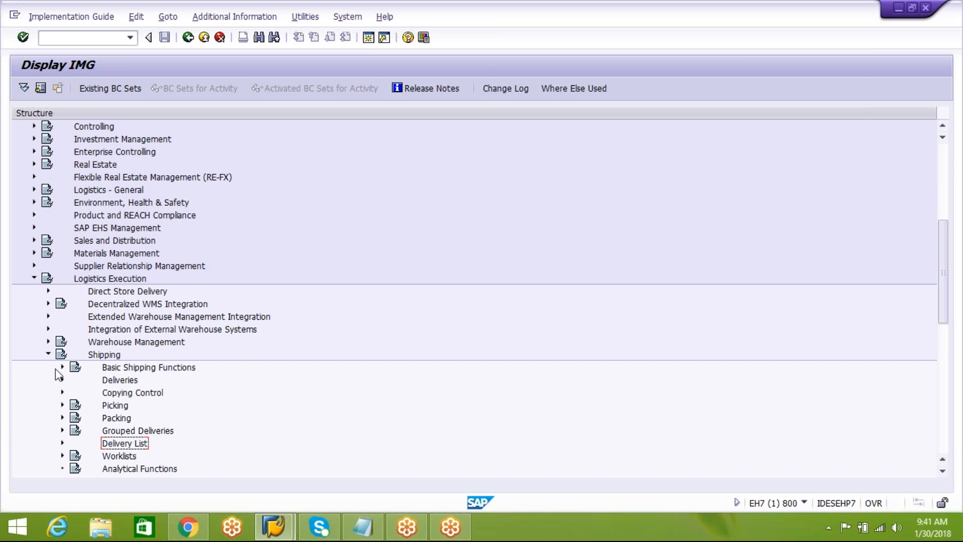
{"action": "left_click", "coordinate": [48, 354]}
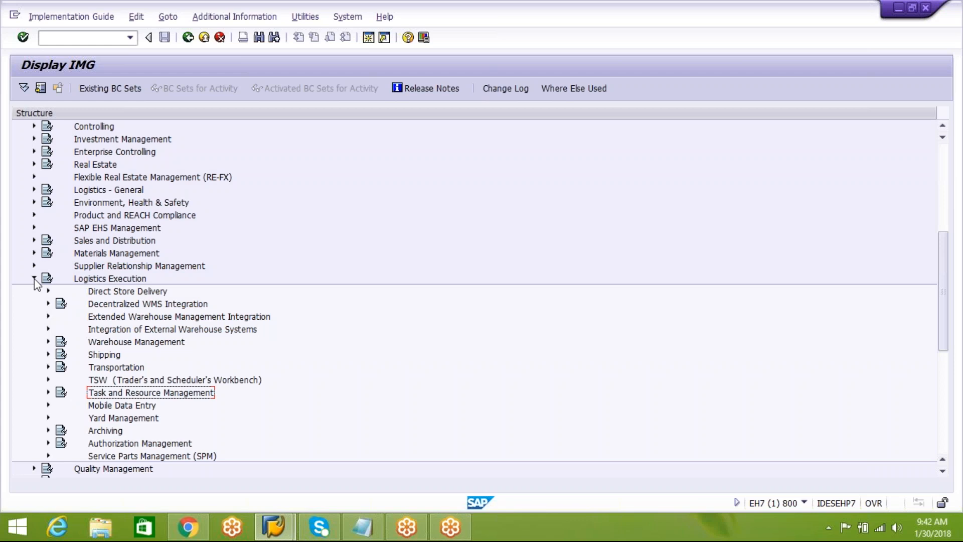
{"action": "left_click", "coordinate": [34, 279]}
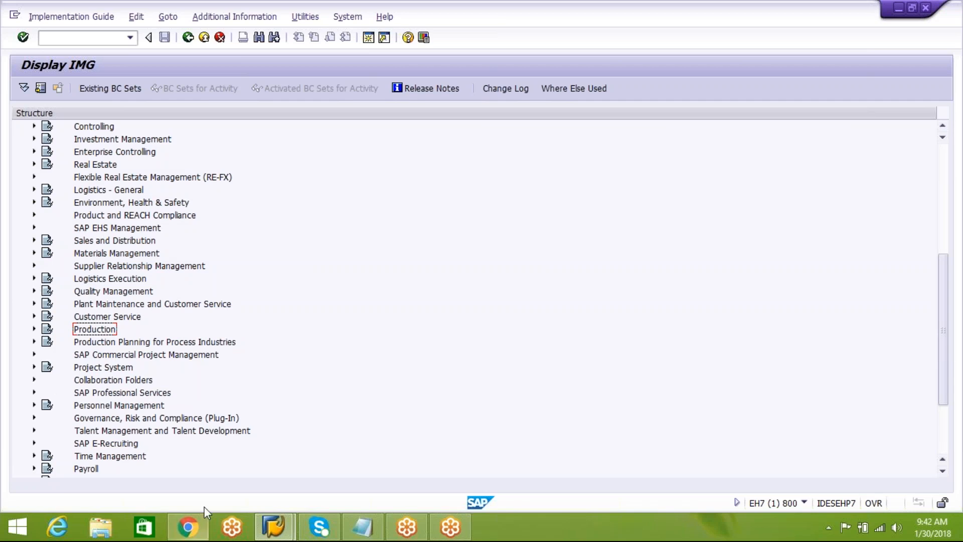
{"action": "left_click", "coordinate": [363, 527]}
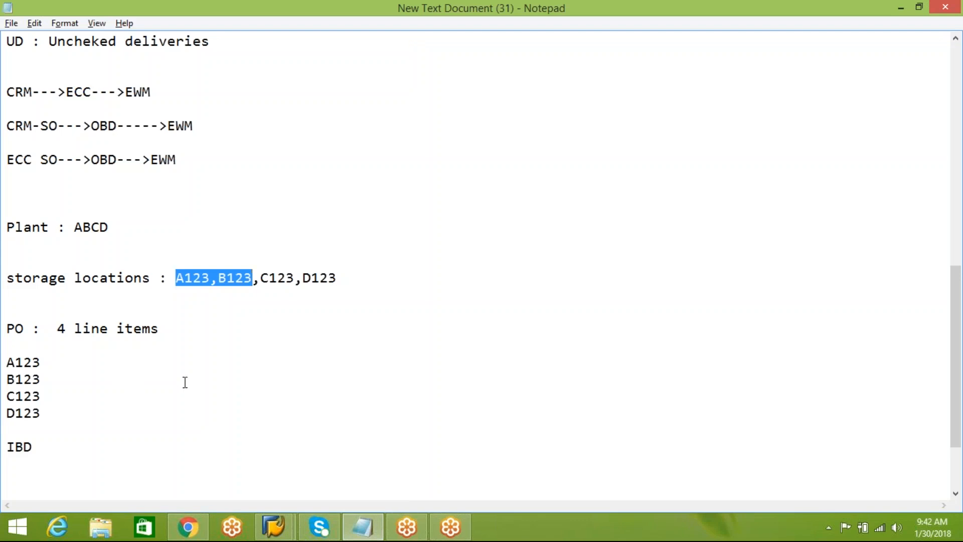
{"action": "key", "text": "alt+Tab"}
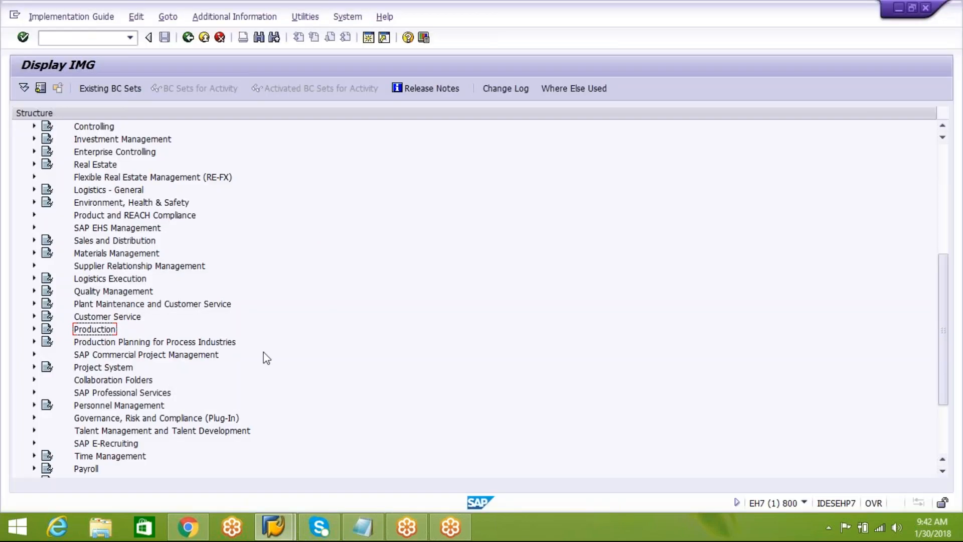
Open the EWM system connection from SAP Logon and log on to client 300 with the user name and account password.
{"action": "mouse_move", "coordinate": [274, 527]}
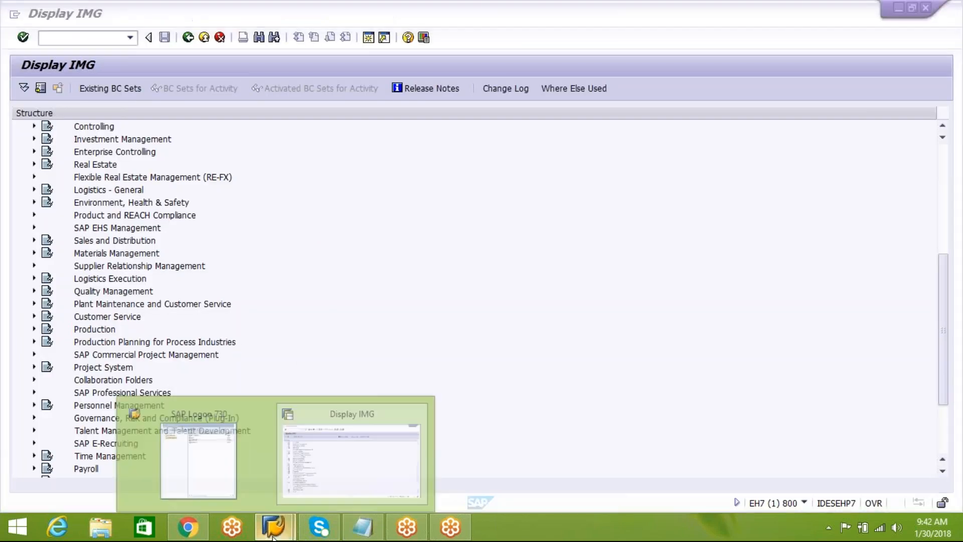
{"action": "left_click", "coordinate": [195, 470]}
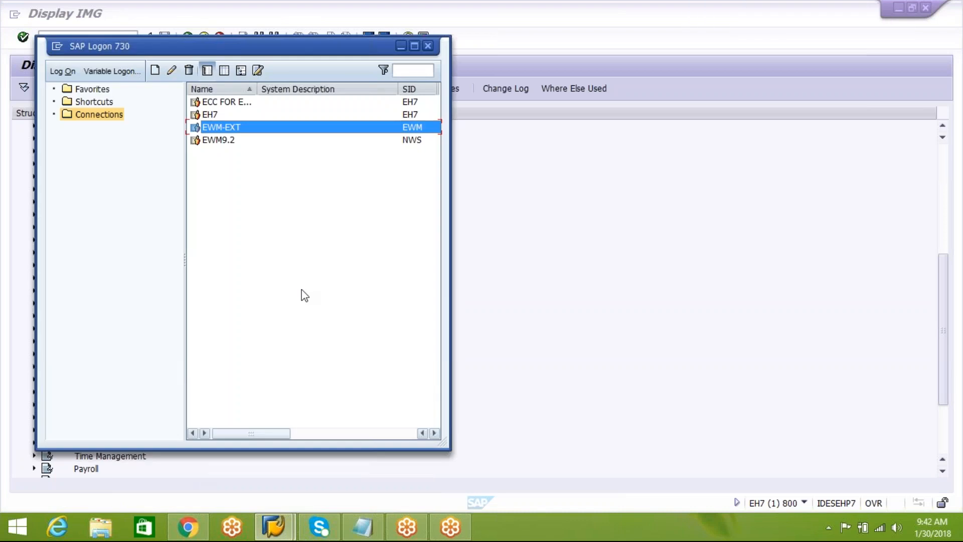
{"action": "double_click", "coordinate": [224, 123]}
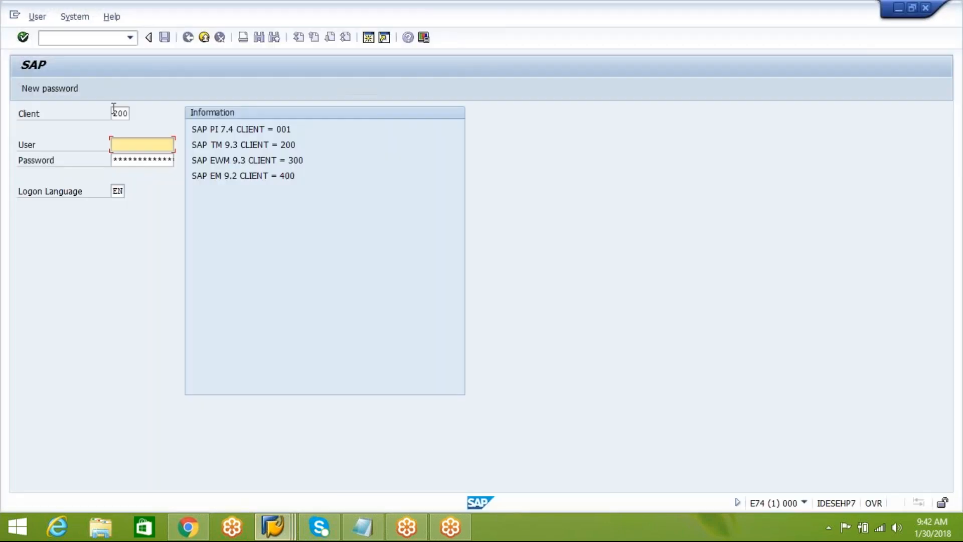
{"action": "left_click", "coordinate": [115, 113]}
{"action": "left_click", "coordinate": [122, 126]}
{"action": "left_click", "coordinate": [134, 145]}
{"action": "type", "text": "c"}
{"action": "key", "text": "Down"}
{"action": "key", "text": "Tab"}
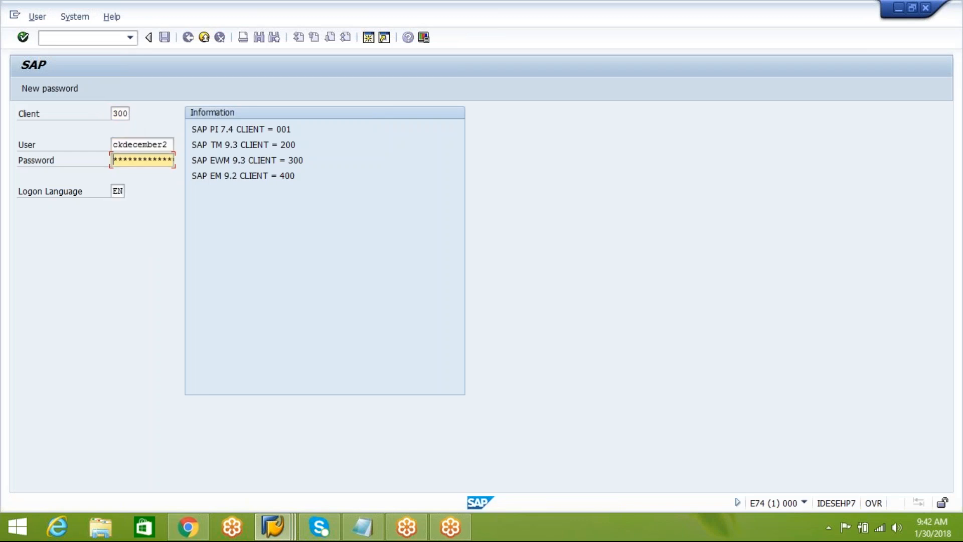
{"action": "type", "text": "*****"}
{"action": "key", "text": "Return"}
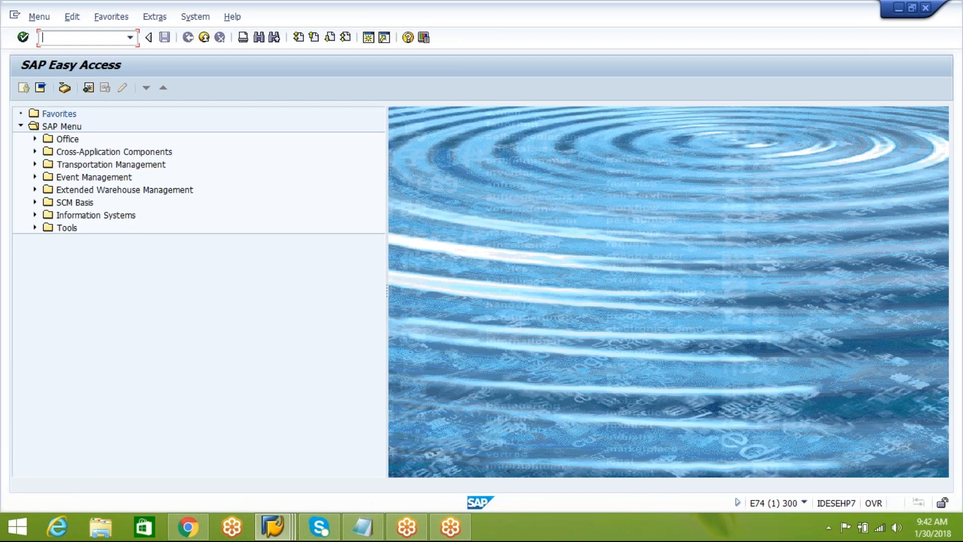
Run transaction spro and display the SAP Reference IMG in the EWM system.
{"action": "type", "text": "spro"}
{"action": "key", "text": "Return"}
{"action": "left_click", "coordinate": [95, 90]}
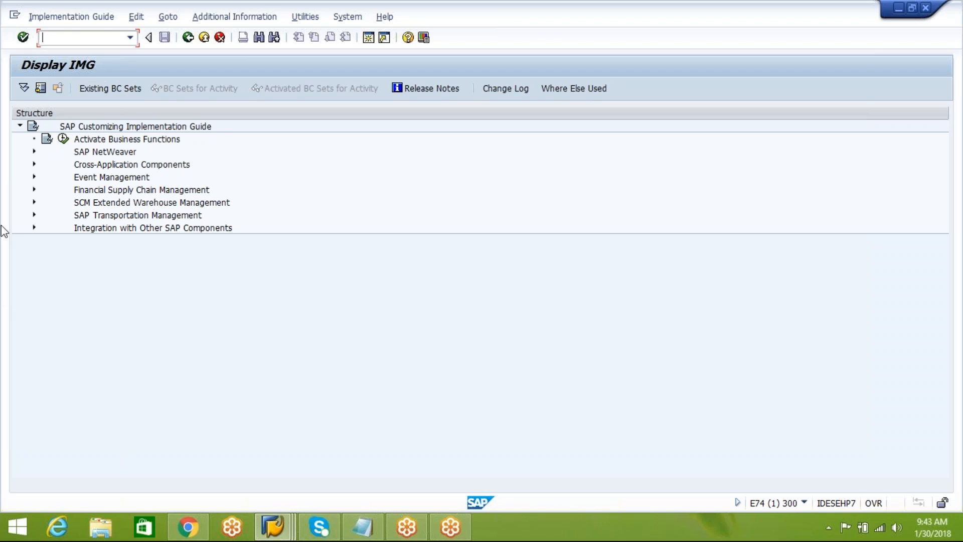
Expand SCM Extended Warehouse Management, SCM Basis, Integration, BAdIs for Specific Applications down to Location and Business Partner.
{"action": "left_click", "coordinate": [34, 202]}
{"action": "mouse_move", "coordinate": [47, 226]}
{"action": "left_mouse_down"}
{"action": "mouse_move", "coordinate": [285, 334]}
{"action": "mouse_move", "coordinate": [53, 240]}
{"action": "left_mouse_up"}
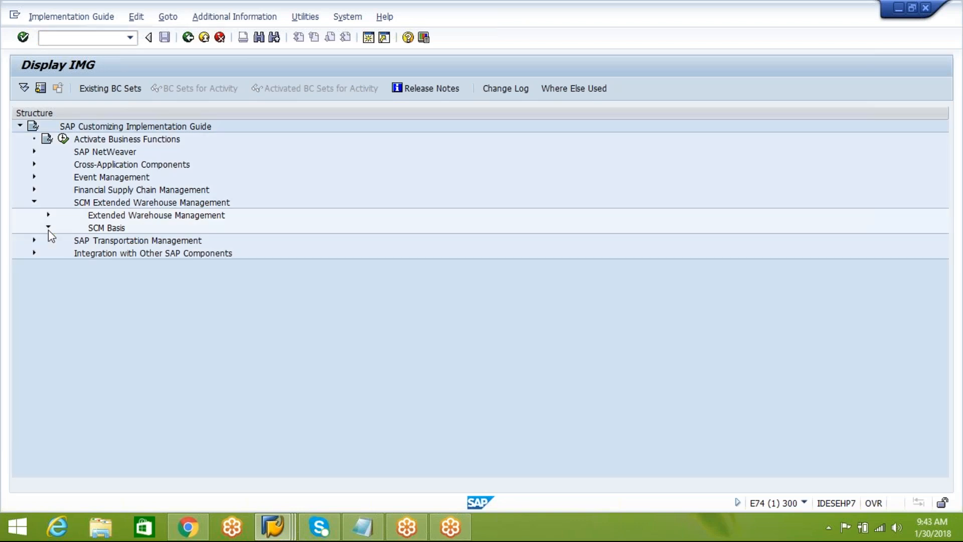
{"action": "left_click", "coordinate": [48, 229]}
{"action": "left_click", "coordinate": [62, 228]}
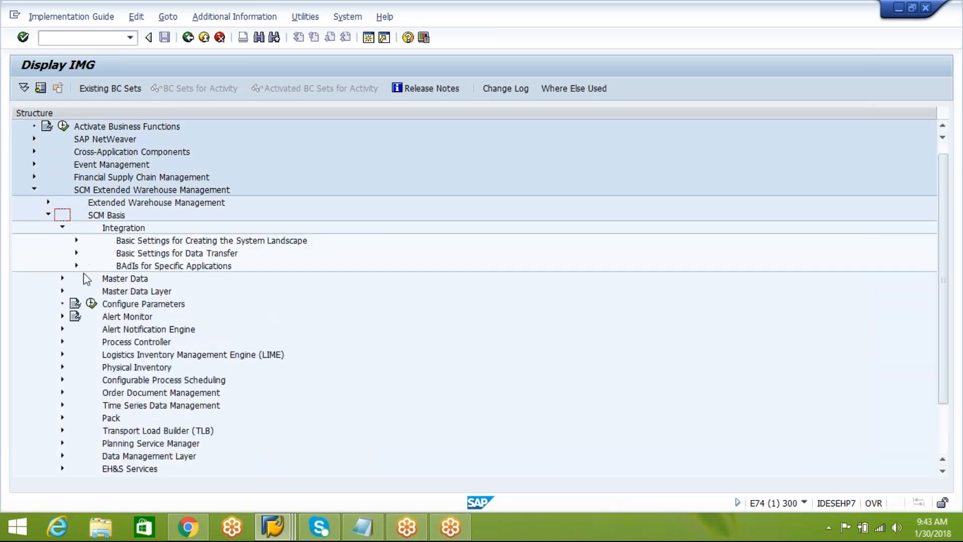
{"action": "left_click", "coordinate": [76, 265]}
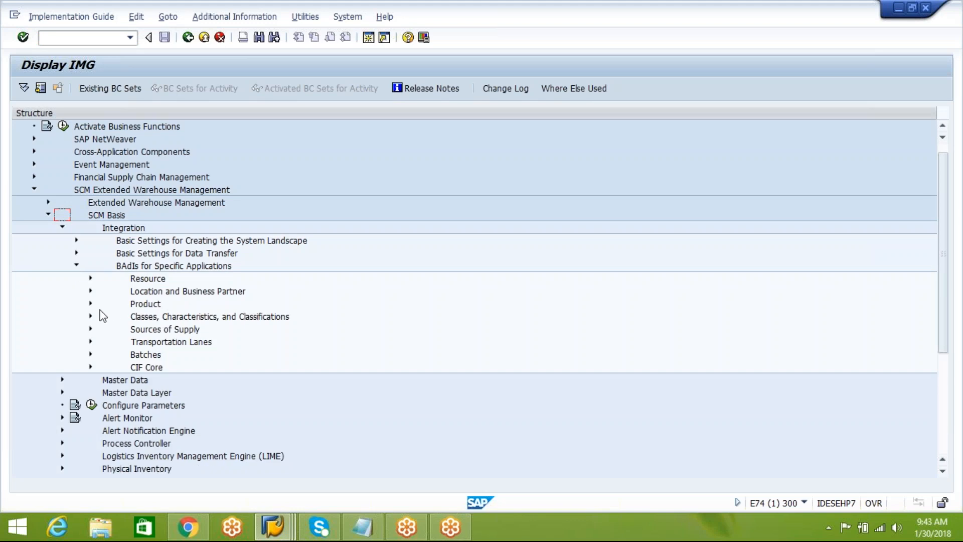
{"action": "left_click", "coordinate": [91, 291]}
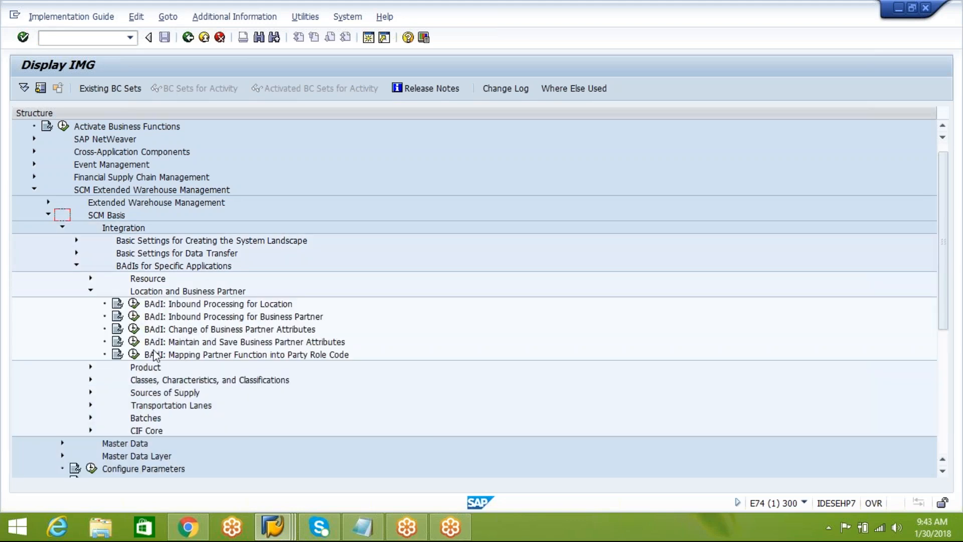
View the inbound processing BAdIs for Location and Business Partner, close both without changes and return to SAP Easy Access.
{"action": "left_click", "coordinate": [134, 304]}
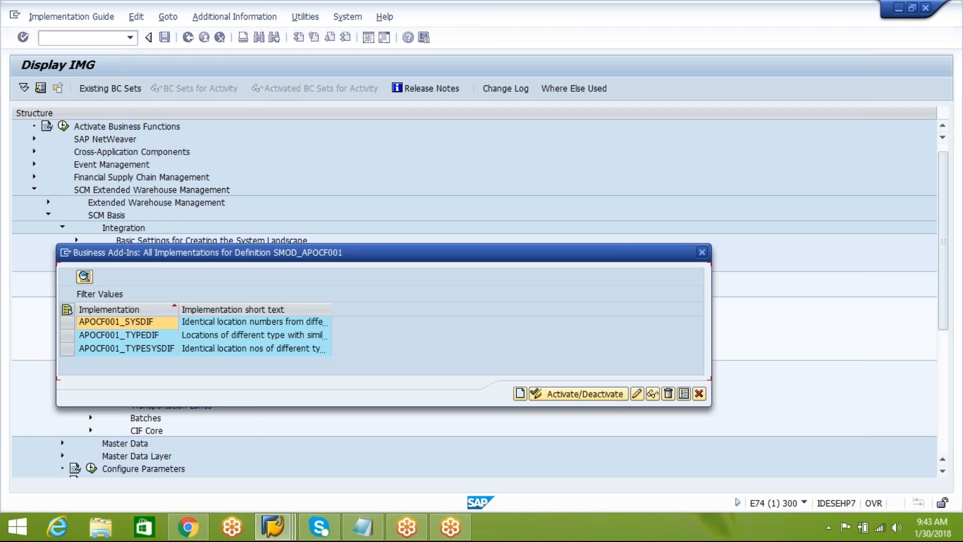
{"action": "left_click", "coordinate": [701, 252]}
{"action": "left_click", "coordinate": [134, 317]}
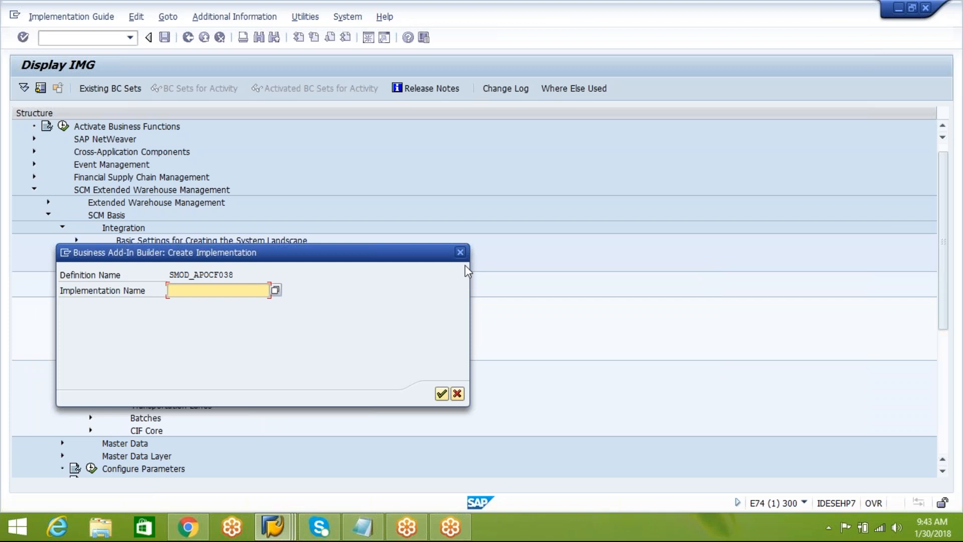
{"action": "left_click", "coordinate": [460, 252]}
{"action": "left_click", "coordinate": [187, 39]}
{"action": "left_click", "coordinate": [187, 38]}
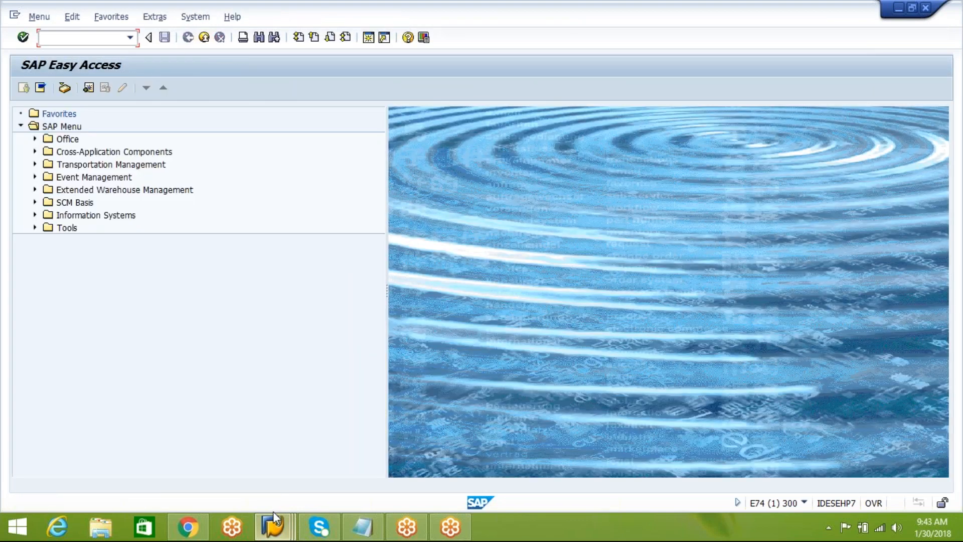
Switch to the ERP session showing the customizing structure and leave it for the SAP Easy Access screen.
{"action": "mouse_move", "coordinate": [287, 530]}
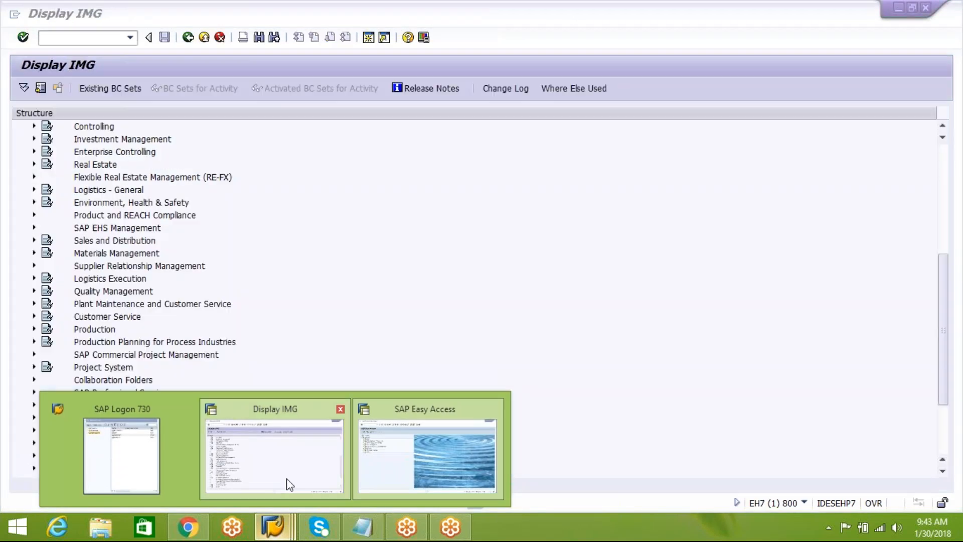
{"action": "left_click", "coordinate": [288, 483]}
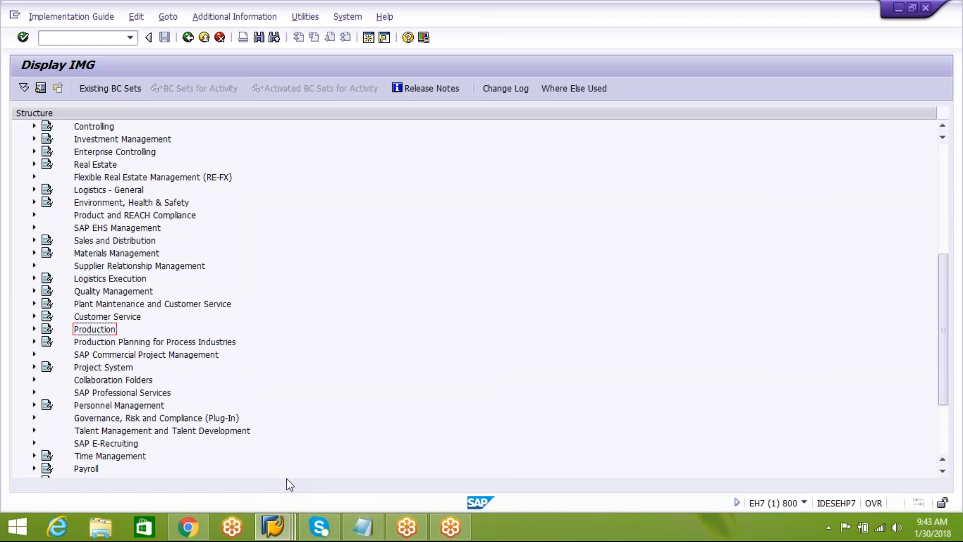
{"action": "left_click", "coordinate": [273, 526]}
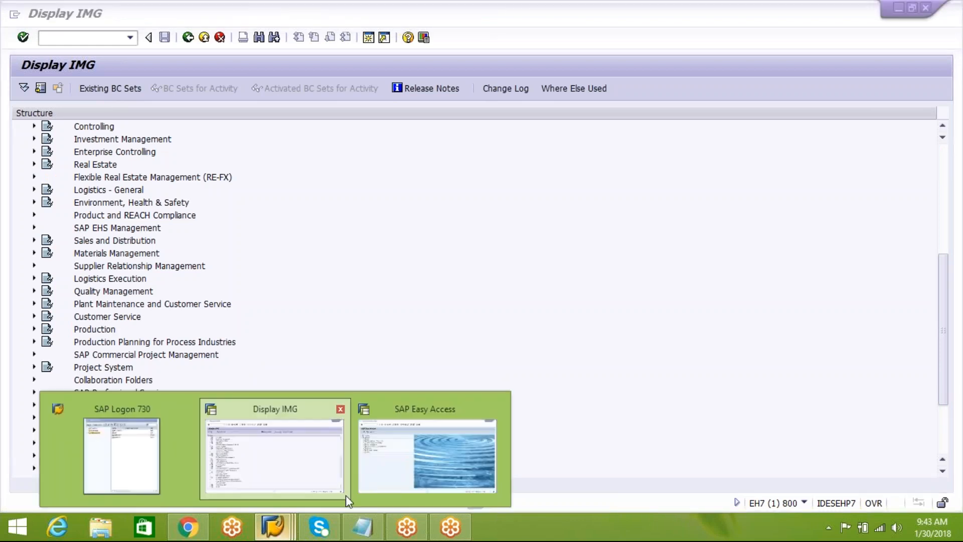
{"action": "mouse_move", "coordinate": [371, 486]}
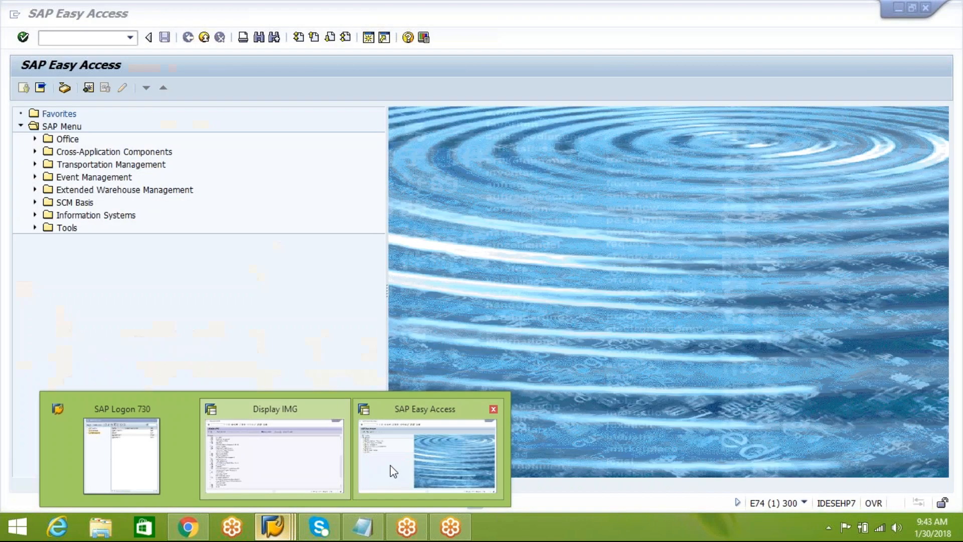
{"action": "left_click", "coordinate": [390, 470]}
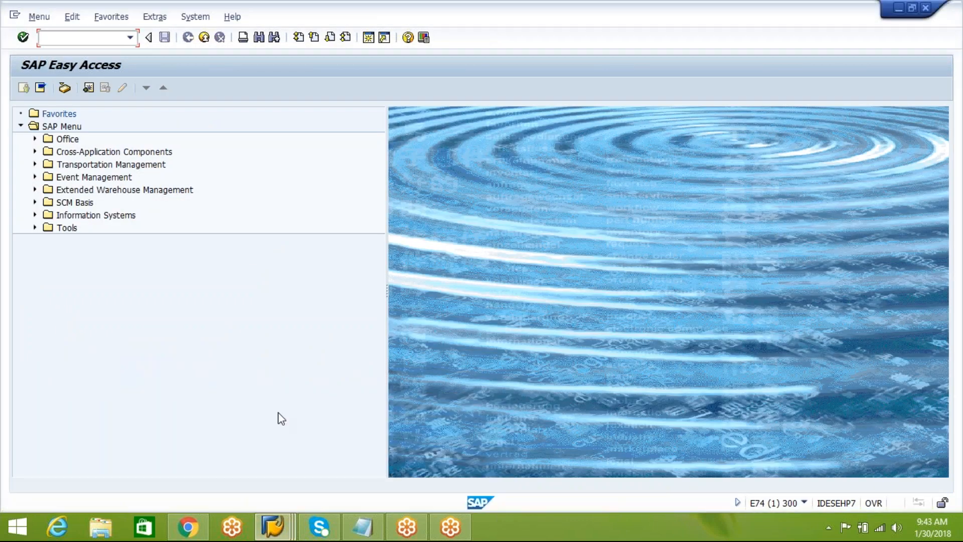
{"action": "mouse_move", "coordinate": [272, 525]}
{"action": "left_click", "coordinate": [311, 484]}
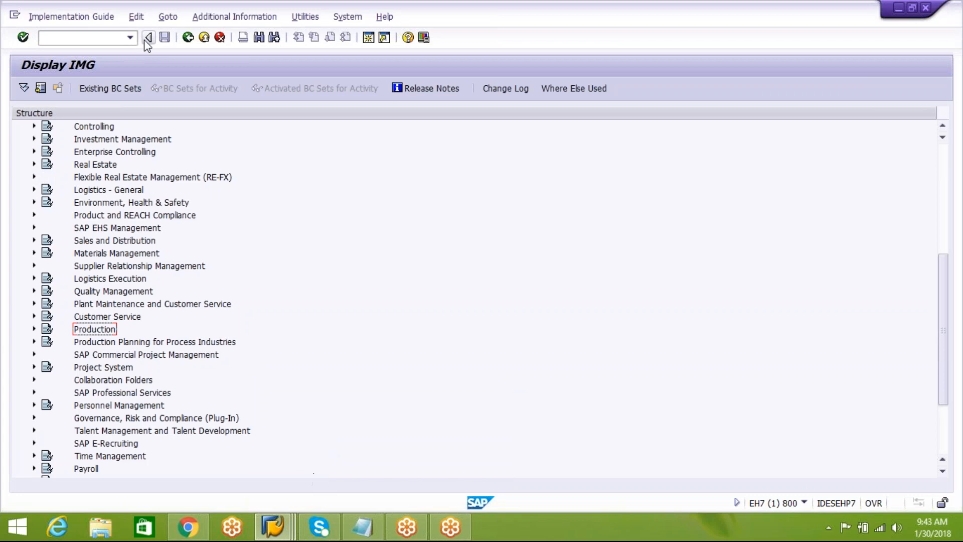
{"action": "left_click", "coordinate": [188, 43]}
{"action": "left_click", "coordinate": [188, 37]}
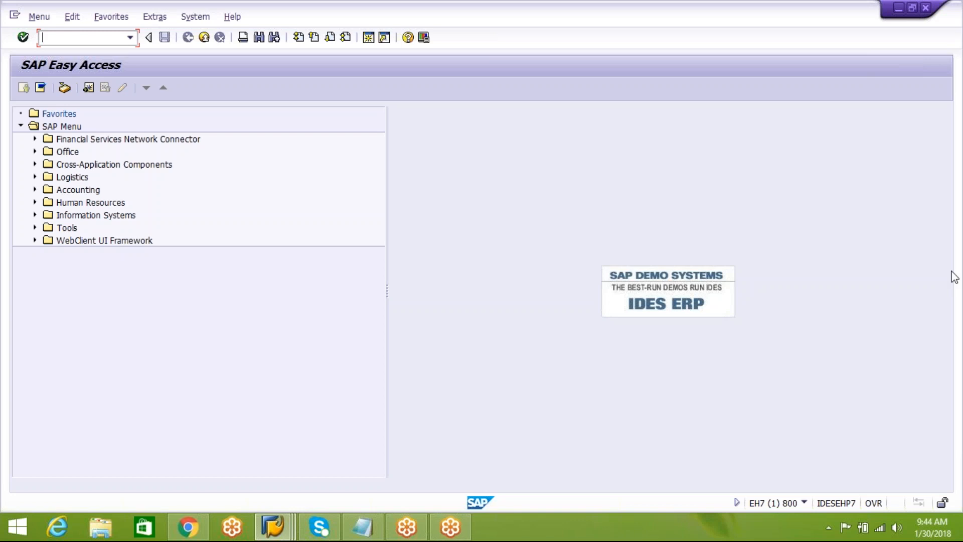
{"action": "left_click", "coordinate": [961, 223]}
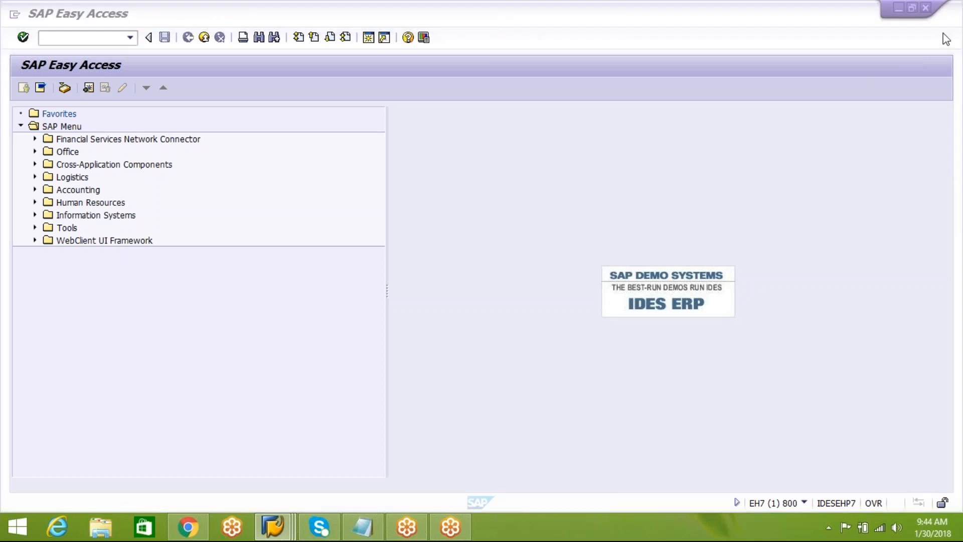
{"action": "left_click", "coordinate": [481, 144]}
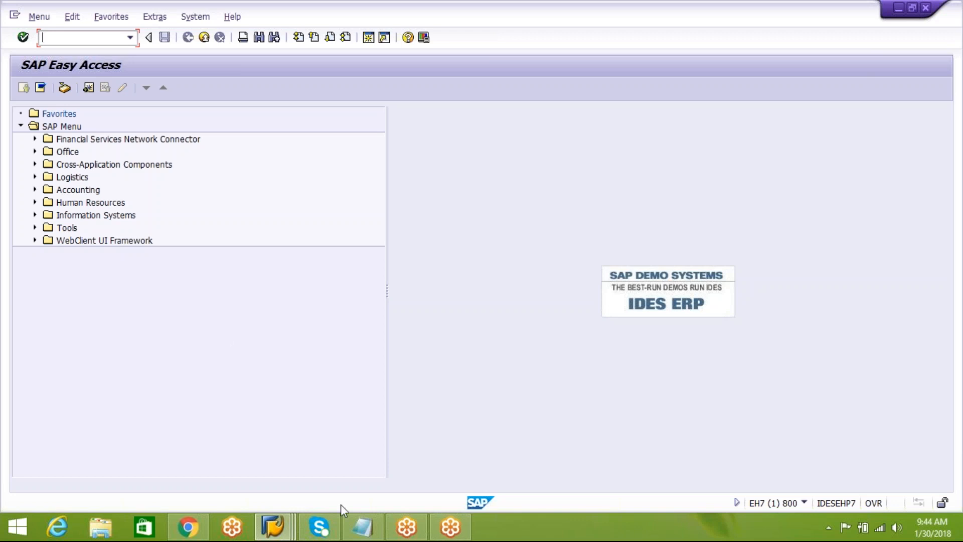
Switch to the Notepad notes and add below IBD the line "For Org structure ,master data transfer. we use one application called CIF".
{"action": "left_click", "coordinate": [362, 527]}
{"action": "scroll", "coordinate": [267, 464], "scroll_direction": "down", "scroll_amount": 2}
{"action": "left_click", "coordinate": [76, 390]}
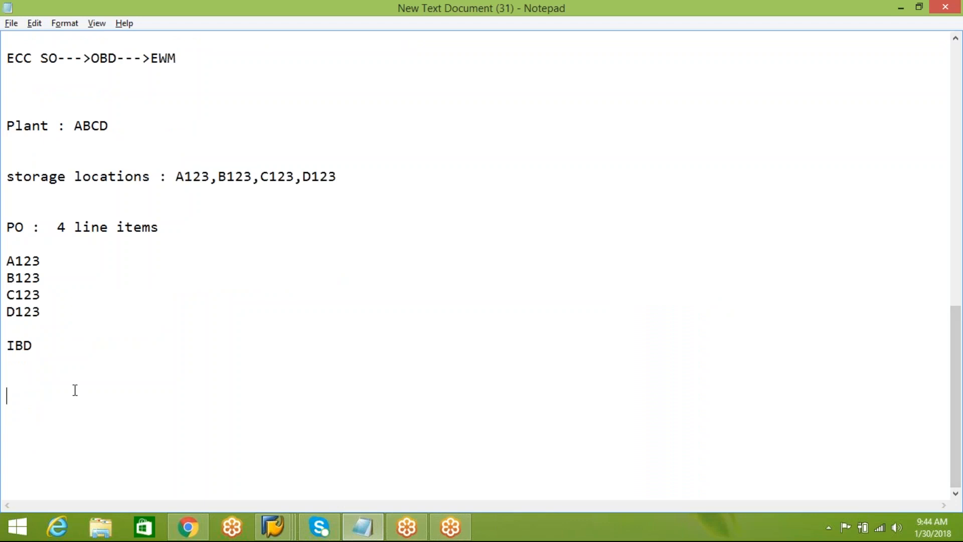
{"action": "type", "text": "For Org structure ,master"}
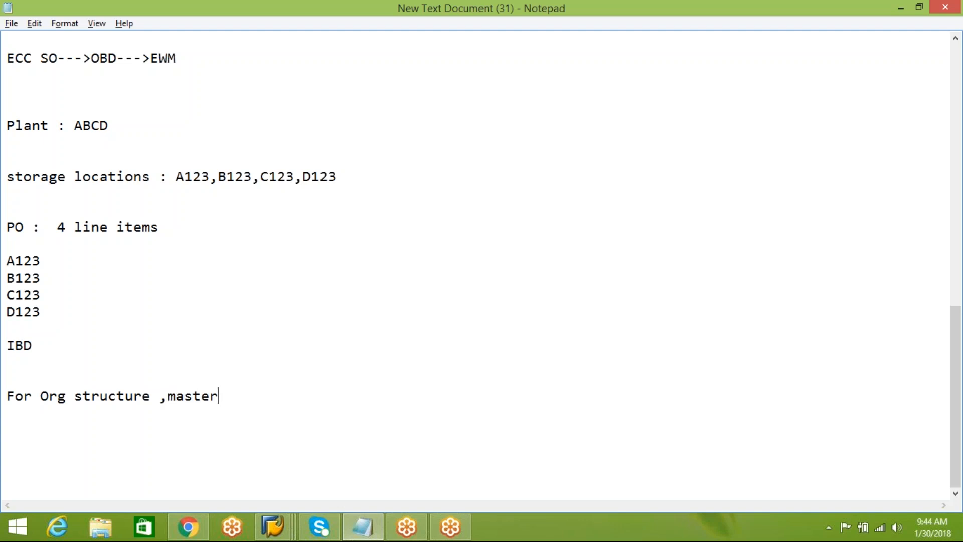
{"action": "type", "text": " data transfer. we"}
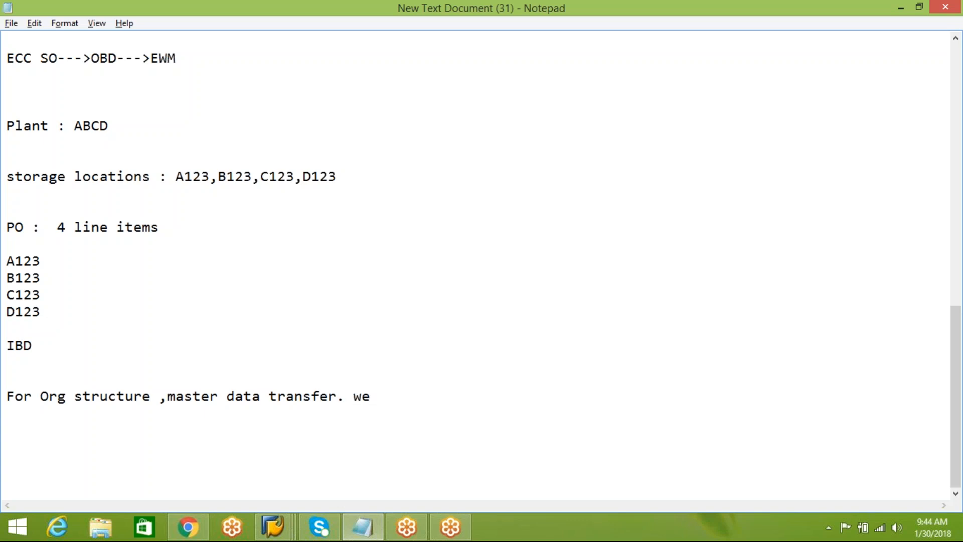
{"action": "type", "text": " use one application "}
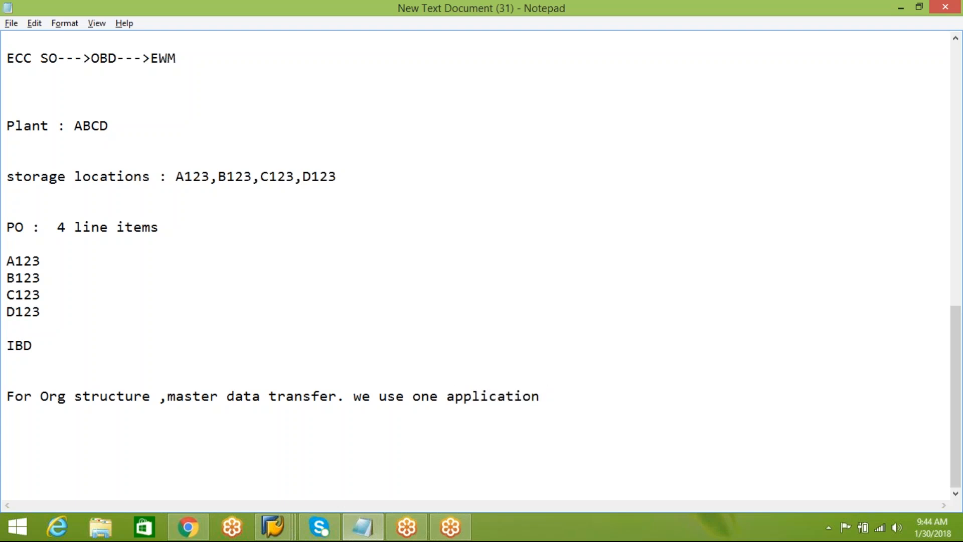
{"action": "type", "text": "called CIF"}
Add the line "CIF : core interface" to the notes, separated by a blank line.
{"action": "key", "text": "Return"}
{"action": "key", "text": "Return"}
{"action": "type", "text": "CIF "}
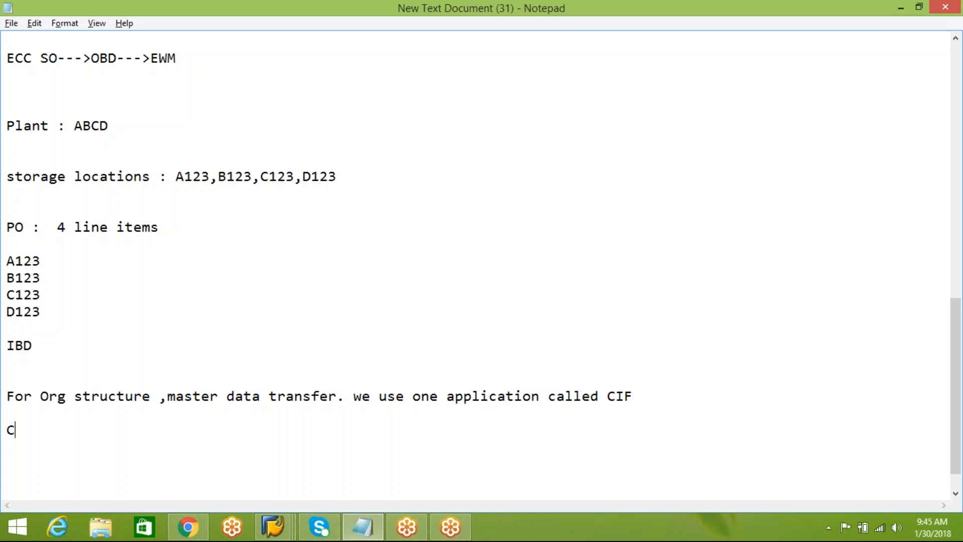
{"action": "type", "text": ": core interface"}
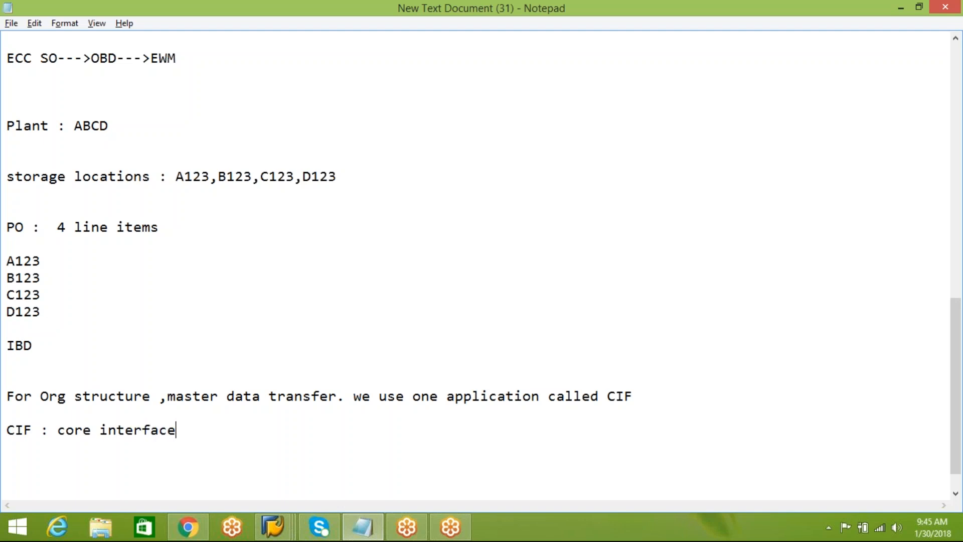
Add the heading "Two steps" below the CIF definition, separated by a blank line.
{"action": "key", "text": "Return"}
{"action": "key", "text": "Return"}
{"action": "type", "text": "Two ste"}
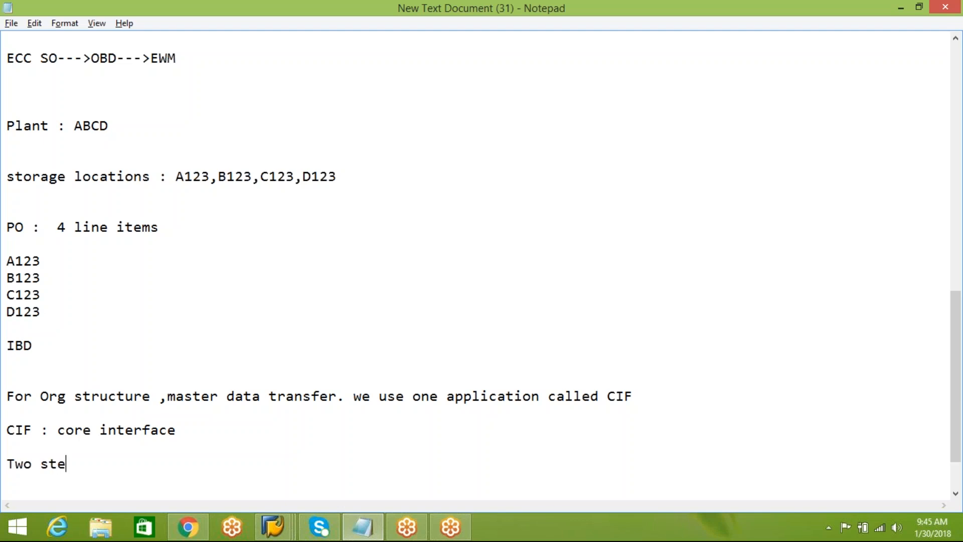
{"action": "type", "text": "ps"}
Write the first point under the heading as "1. create/generate integration model ( CFM1 )".
{"action": "key", "text": "Return"}
{"action": "key", "text": "Return"}
{"action": "type", "text": "1. c"}
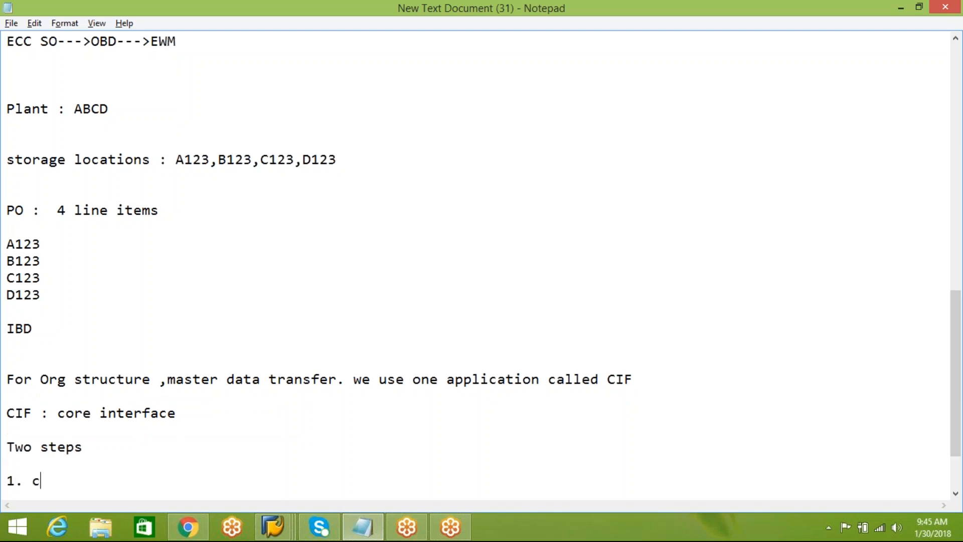
{"action": "type", "text": "reate/generate "}
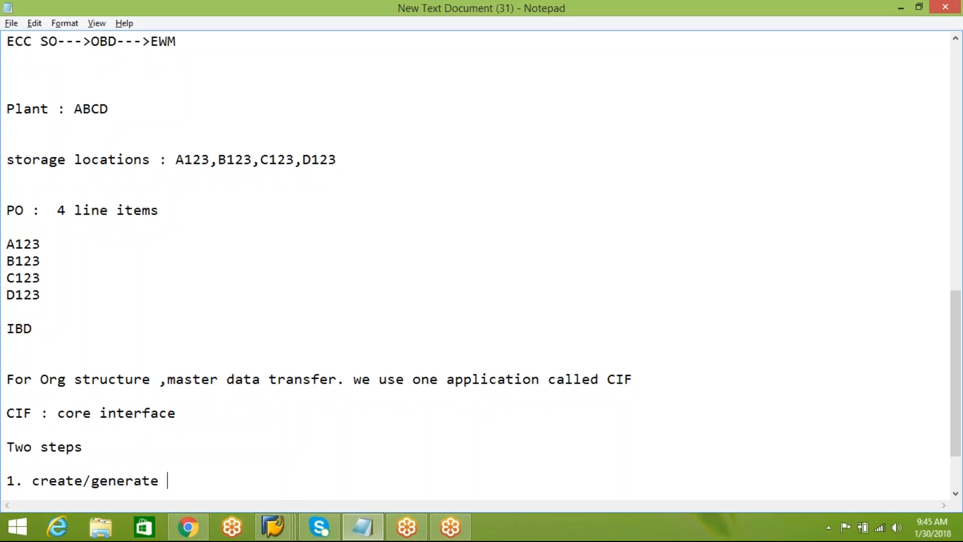
{"action": "type", "text": "integratio"}
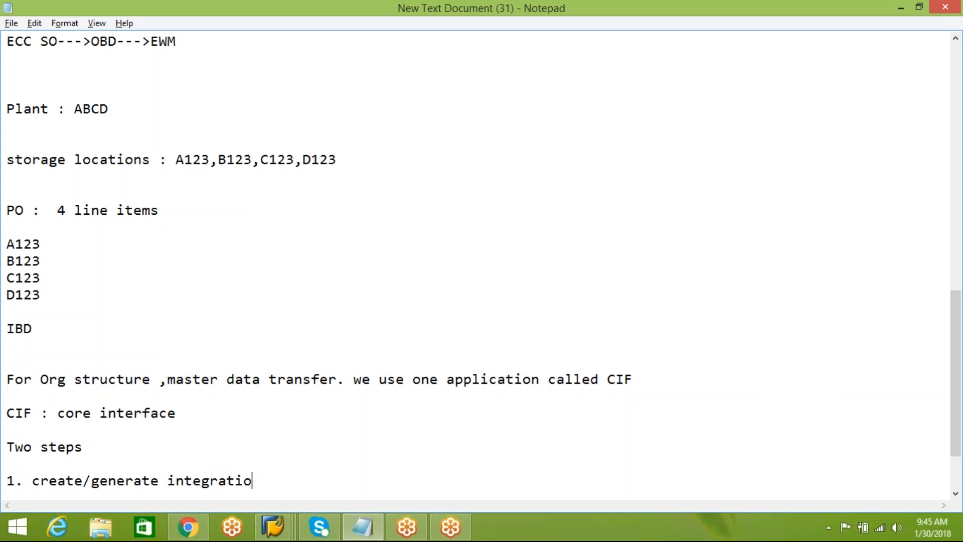
{"action": "type", "text": "n model ( C"}
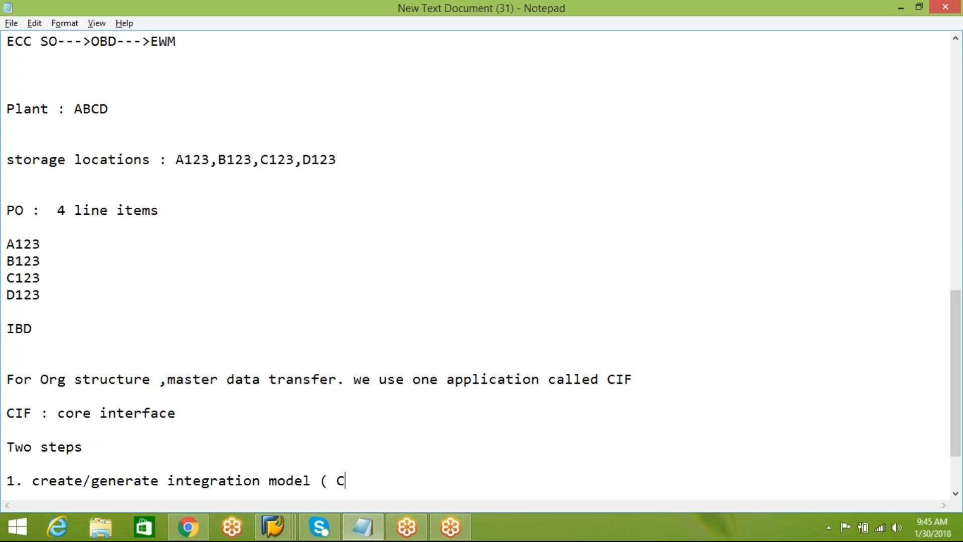
{"action": "type", "text": "FM1 0"}
{"action": "key", "text": "BackSpace"}
{"action": "type", "text": "0"}
{"action": "key", "text": "BackSpace"}
{"action": "type", "text": ")"}
Write the second point as "2. Activate integration model" and leave blank lines below it.
{"action": "key", "text": "Return"}
{"action": "key", "text": "Return"}
{"action": "type", "text": "2. "}
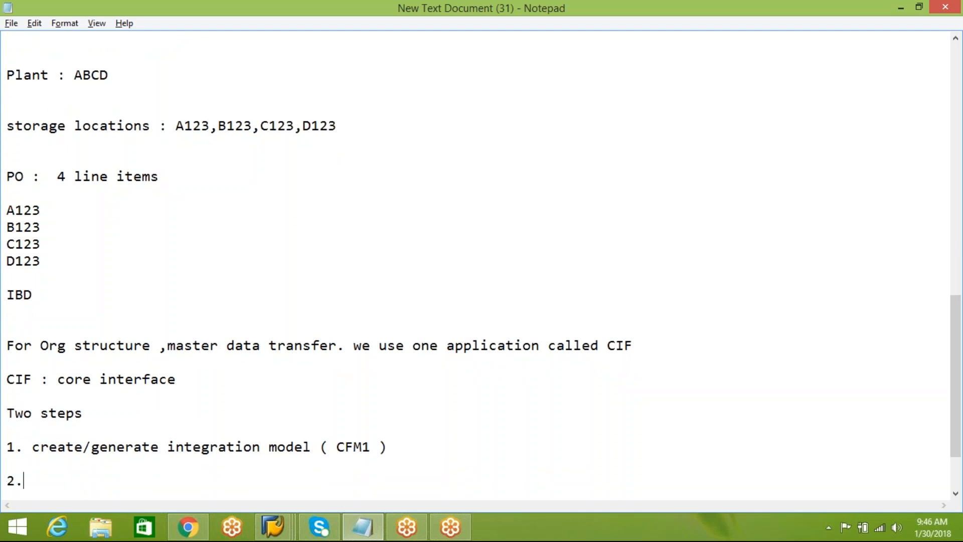
{"action": "type", "text": "Activate i"}
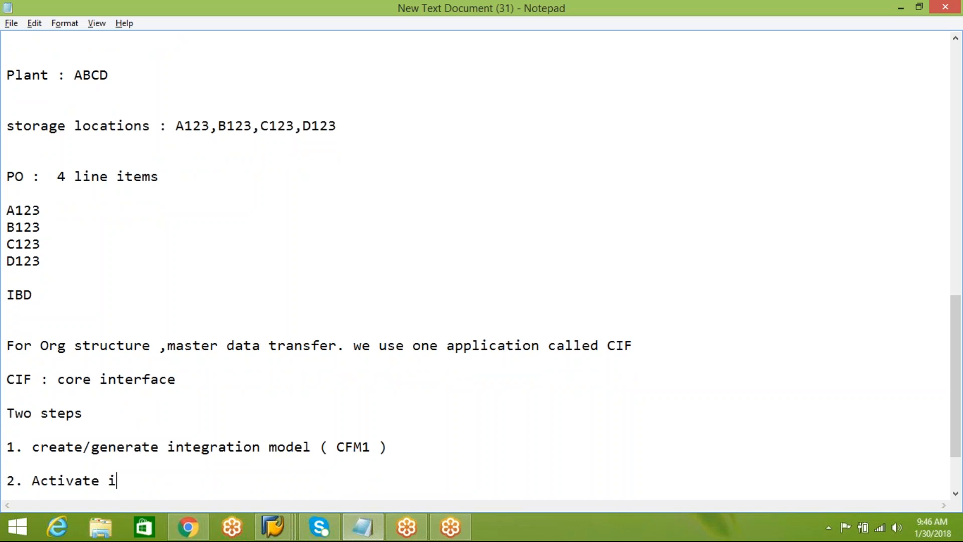
{"action": "type", "text": "ntegration model"}
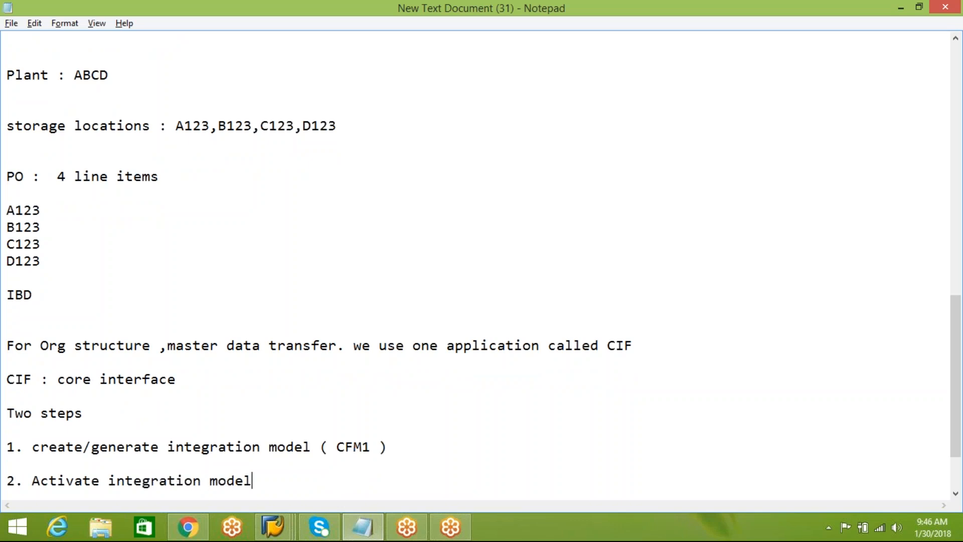
{"action": "key", "text": "Return"}
{"action": "key", "text": "Return"}
{"action": "key", "text": "Return"}
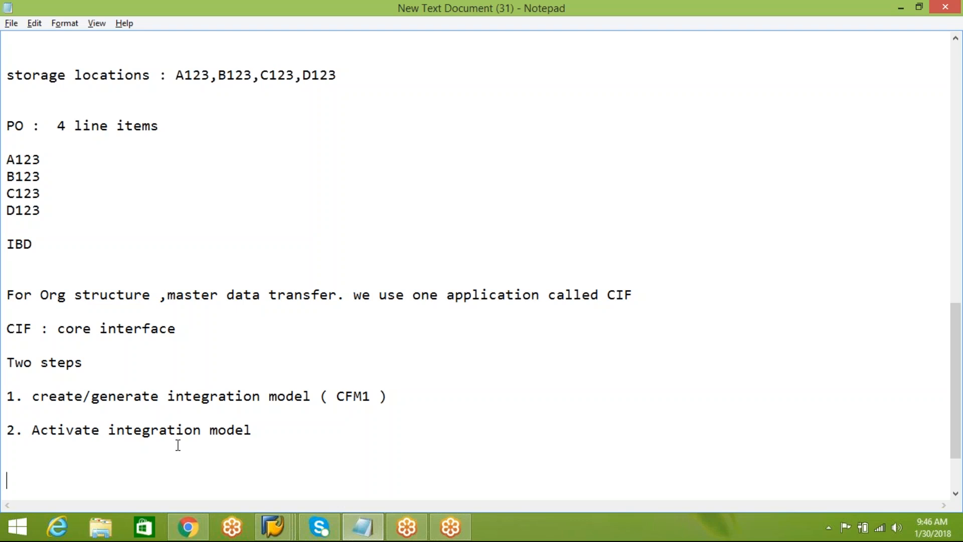
Append the transaction code "( CFM2 )" to the second point about activating the integration model.
{"action": "left_click", "coordinate": [292, 425]}
{"action": "type", "text": "( CFM2 )"}
{"action": "key", "text": "Return"}
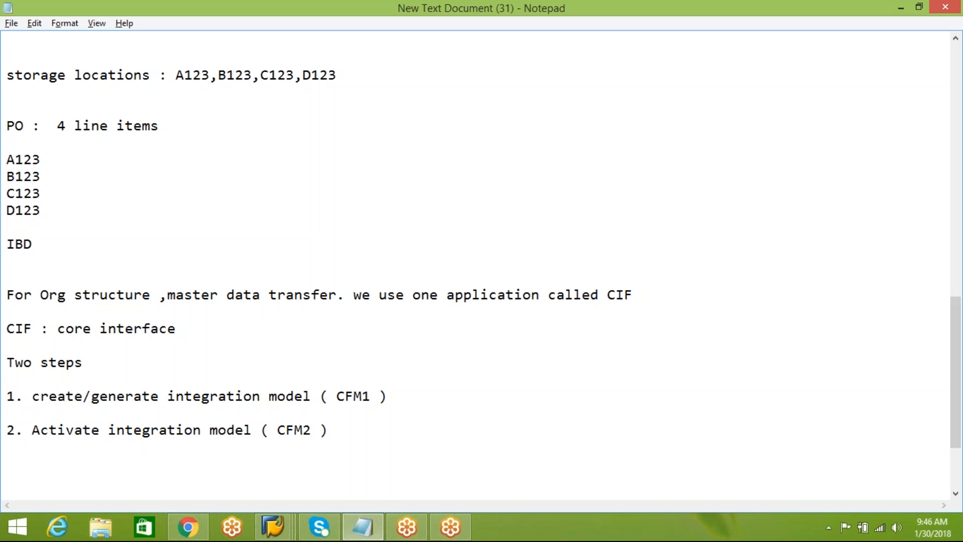
Switch to the SAP ERP session and run transaction CFM1 to create an integration model.
{"action": "left_click", "coordinate": [273, 527]}
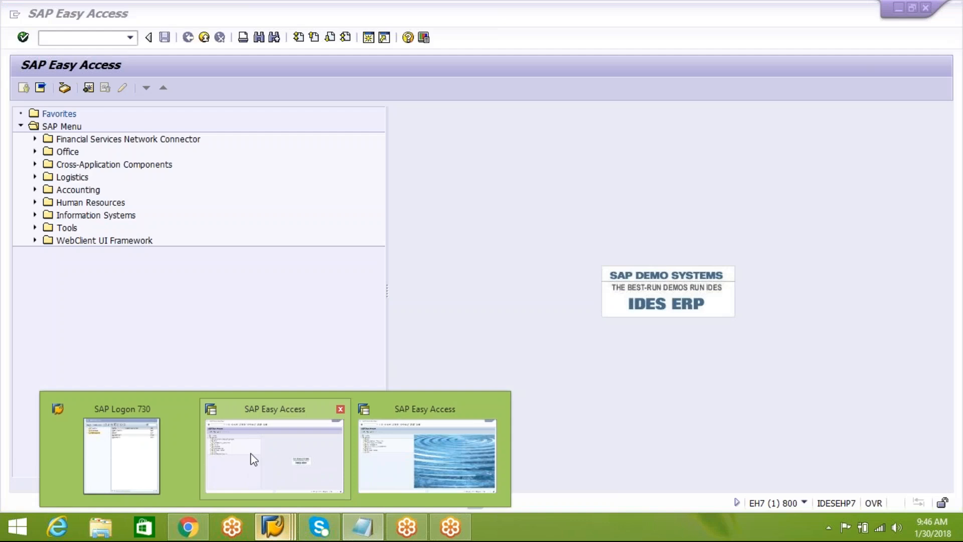
{"action": "left_click", "coordinate": [251, 456]}
{"action": "type", "text": "CFM1"}
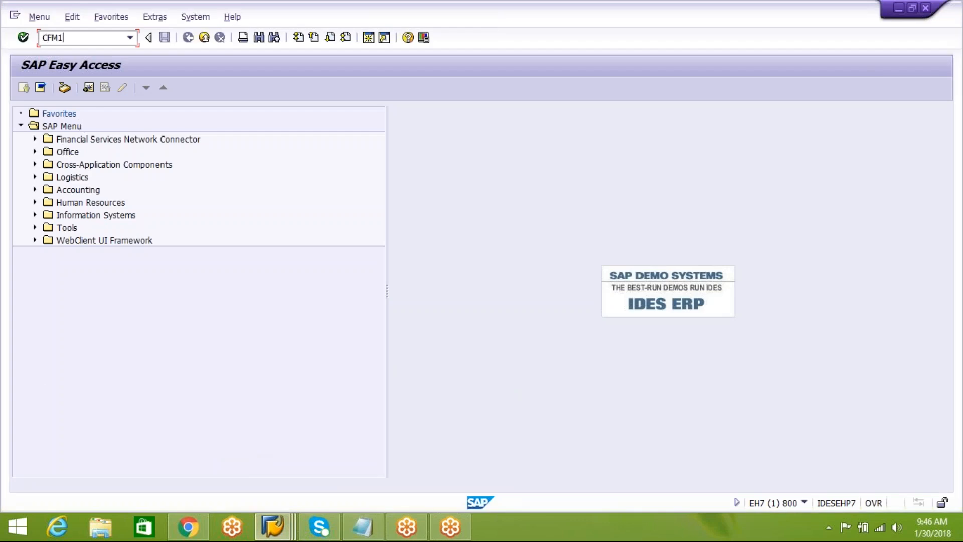
{"action": "key", "text": "Return"}
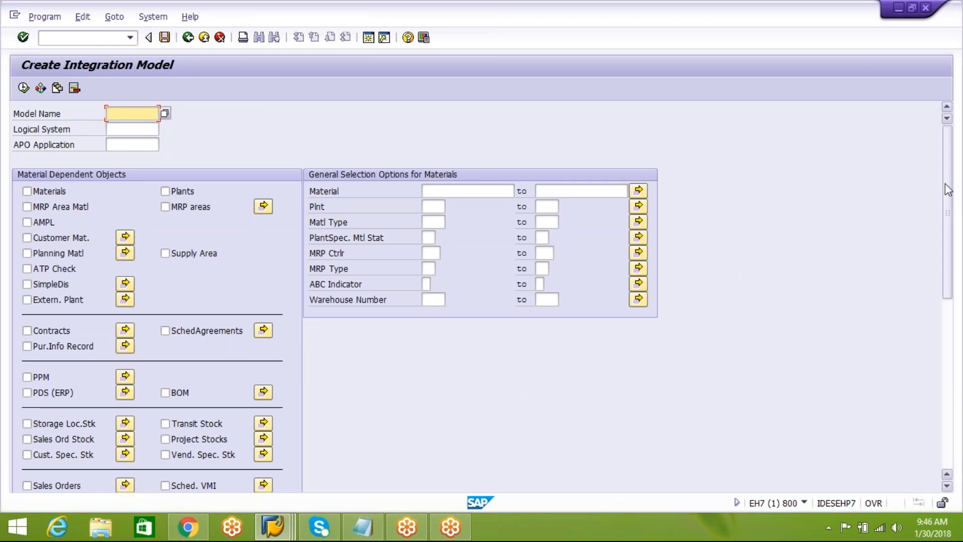
Examine the material-dependent and material-independent objects offered for the integration model, plus its Logical System and APO Application fields.
{"action": "left_click_drag", "start_coordinate": [945, 184], "coordinate": [942, 162]}
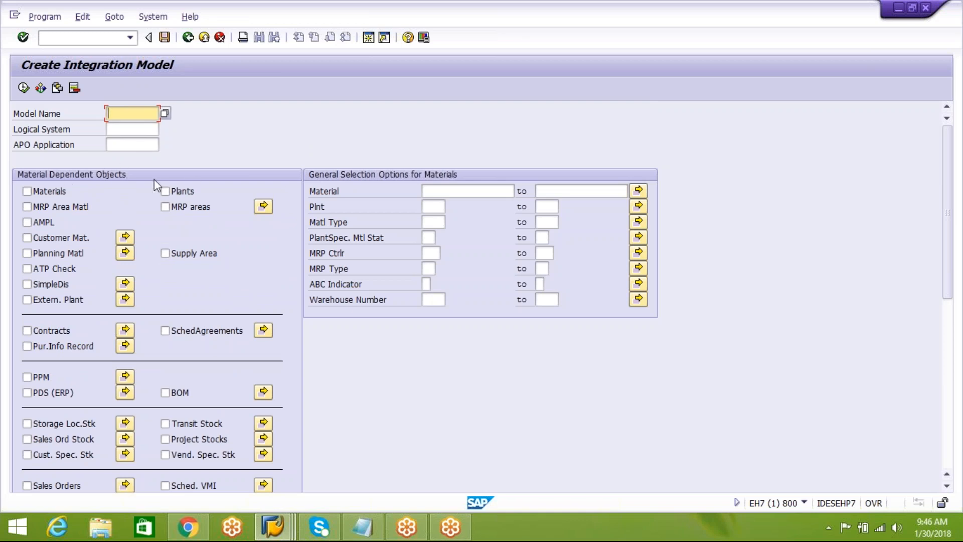
{"action": "left_click_drag", "start_coordinate": [951, 203], "coordinate": [947, 371]}
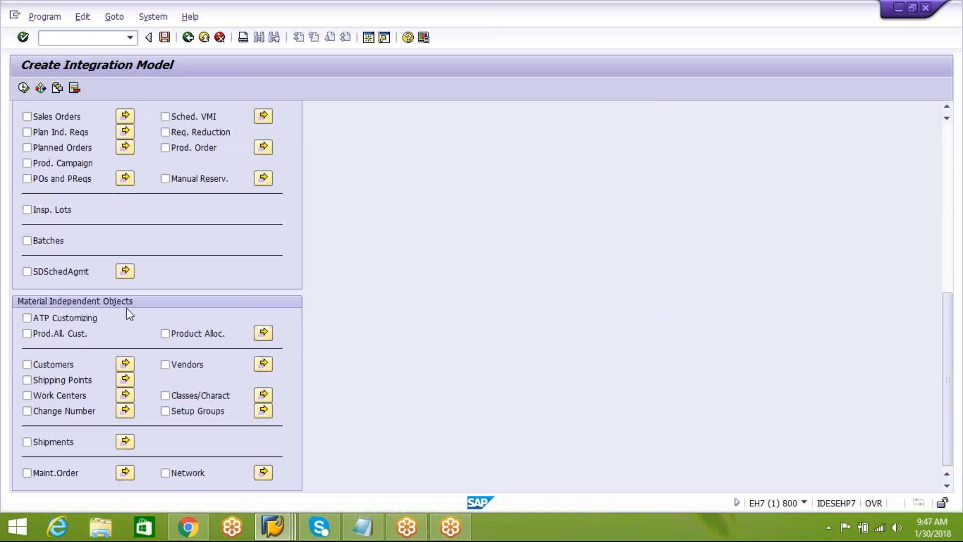
{"action": "left_click_drag", "start_coordinate": [950, 301], "coordinate": [940, 165]}
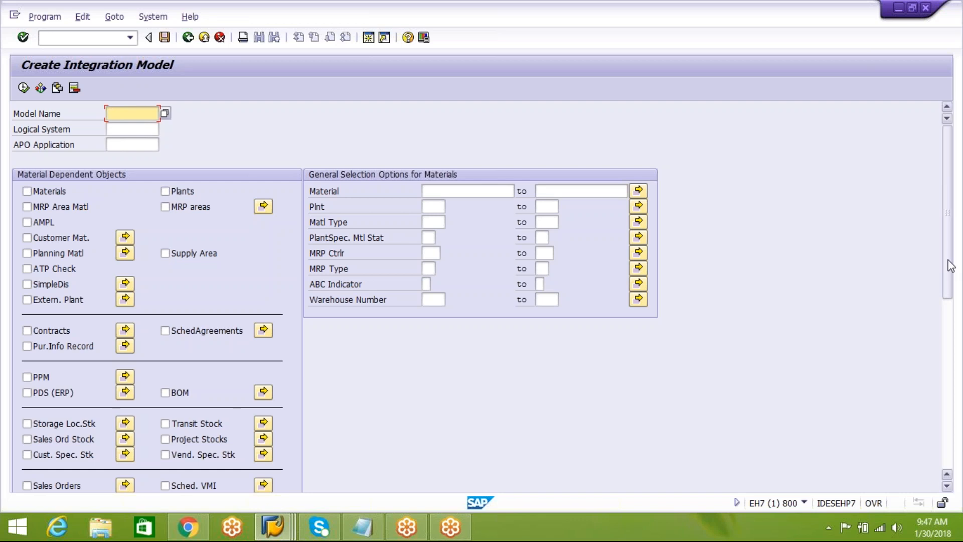
{"action": "scroll", "coordinate": [737, 346], "scroll_direction": "down", "scroll_amount": 3}
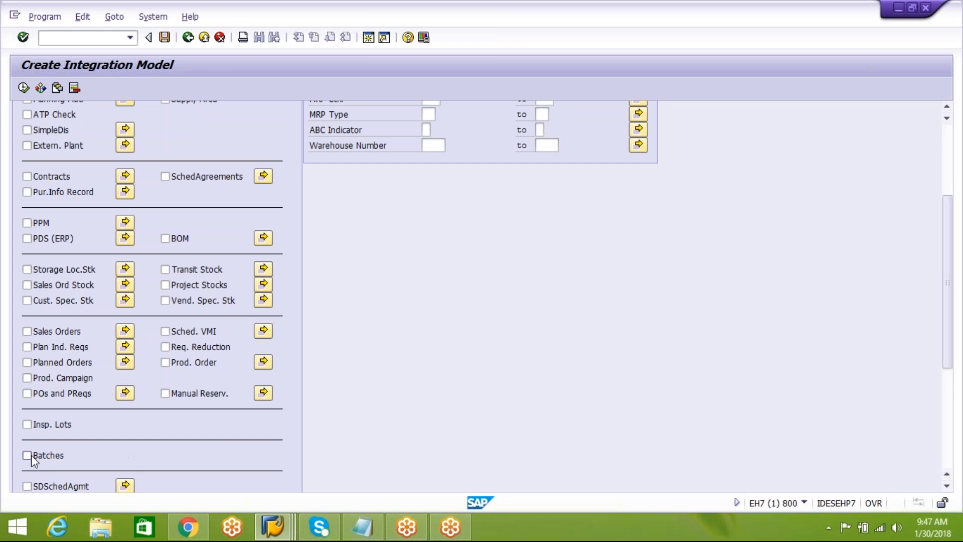
{"action": "left_click_drag", "start_coordinate": [949, 270], "coordinate": [959, 359]}
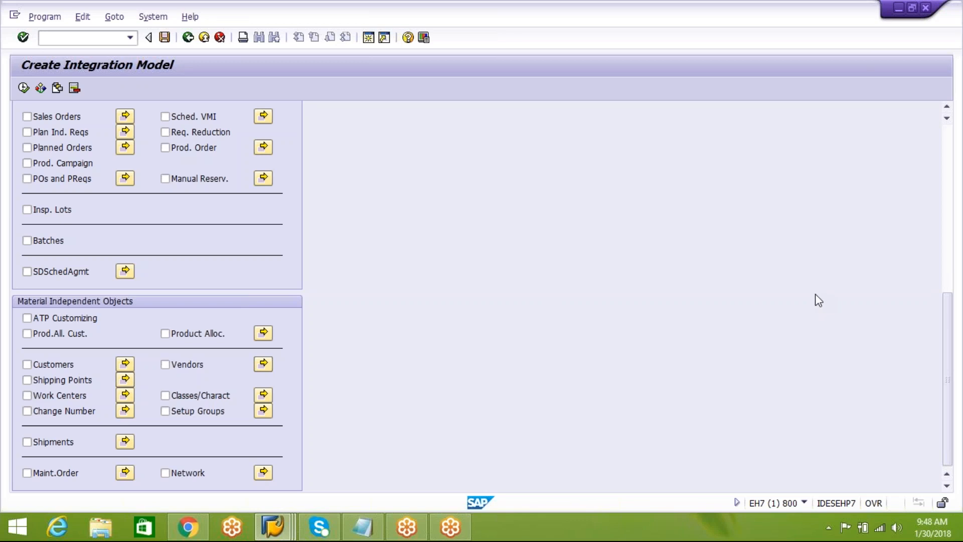
{"action": "left_click_drag", "start_coordinate": [940, 400], "coordinate": [954, 247]}
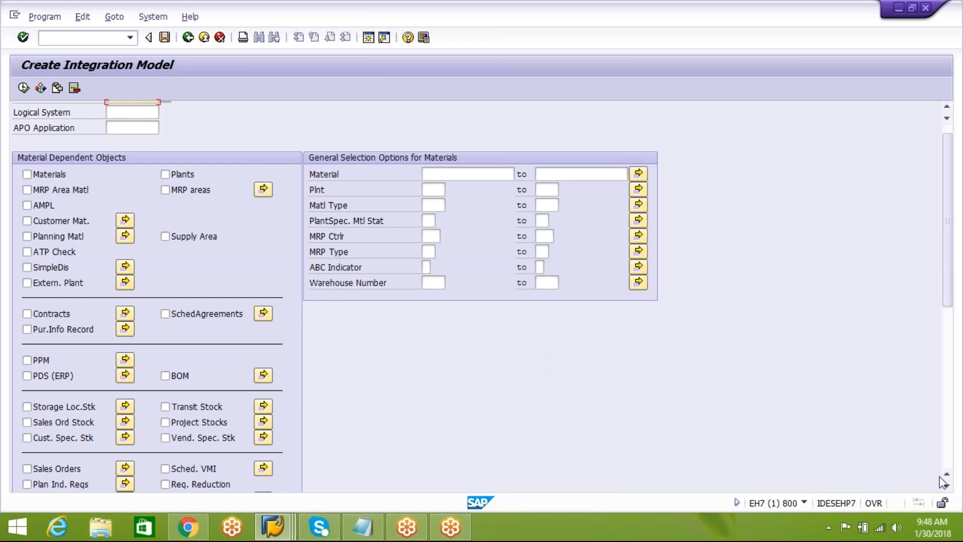
{"action": "scroll", "coordinate": [945, 490], "scroll_direction": "down", "scroll_amount": 2}
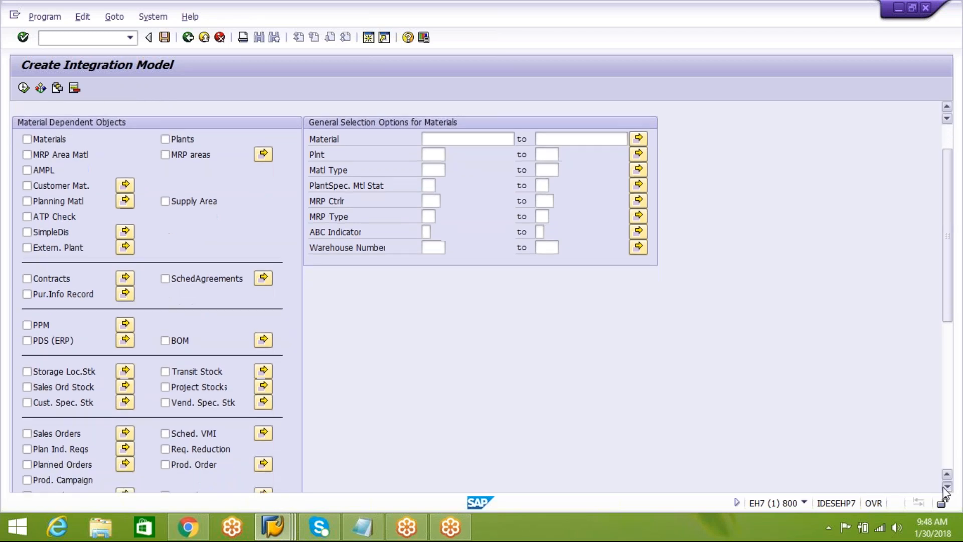
{"action": "scroll", "coordinate": [945, 490], "scroll_direction": "down", "scroll_amount": 3}
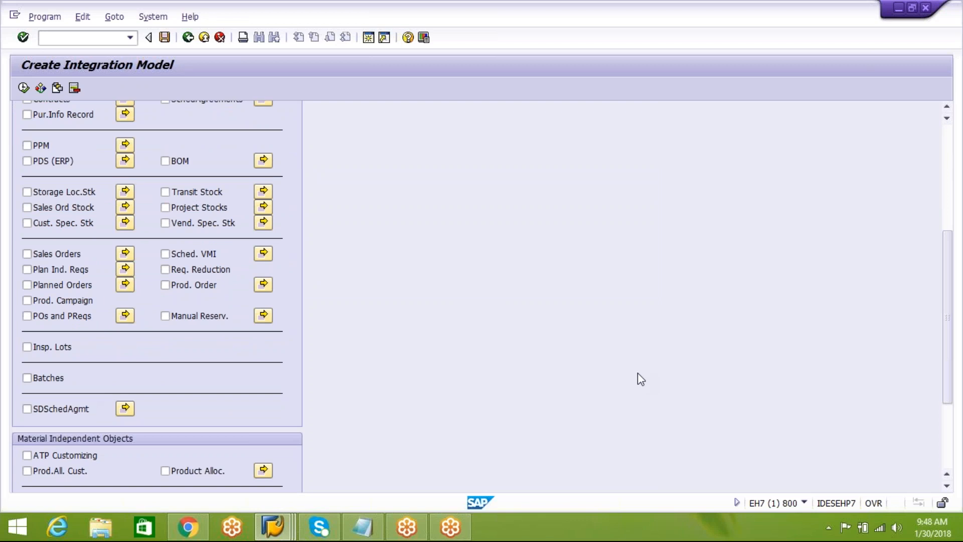
{"action": "left_click", "coordinate": [947, 478]}
{"action": "left_click", "coordinate": [947, 479]}
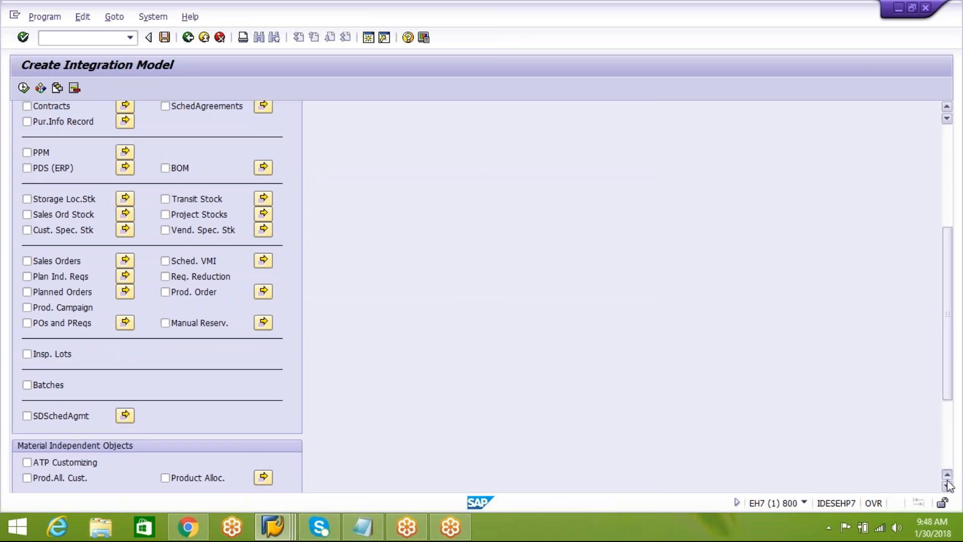
{"action": "left_click_drag", "start_coordinate": [948, 368], "coordinate": [949, 455]}
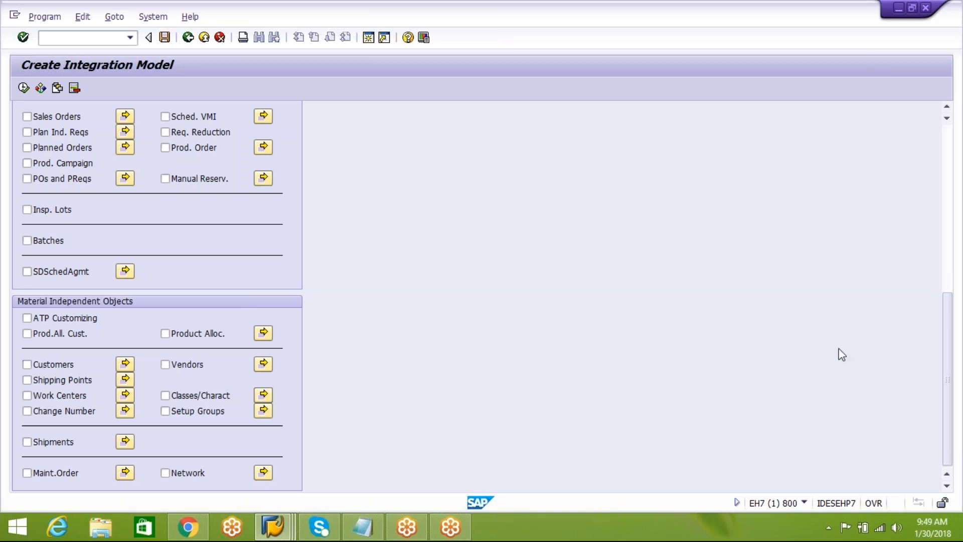
{"action": "left_click_drag", "start_coordinate": [948, 368], "coordinate": [938, 167]}
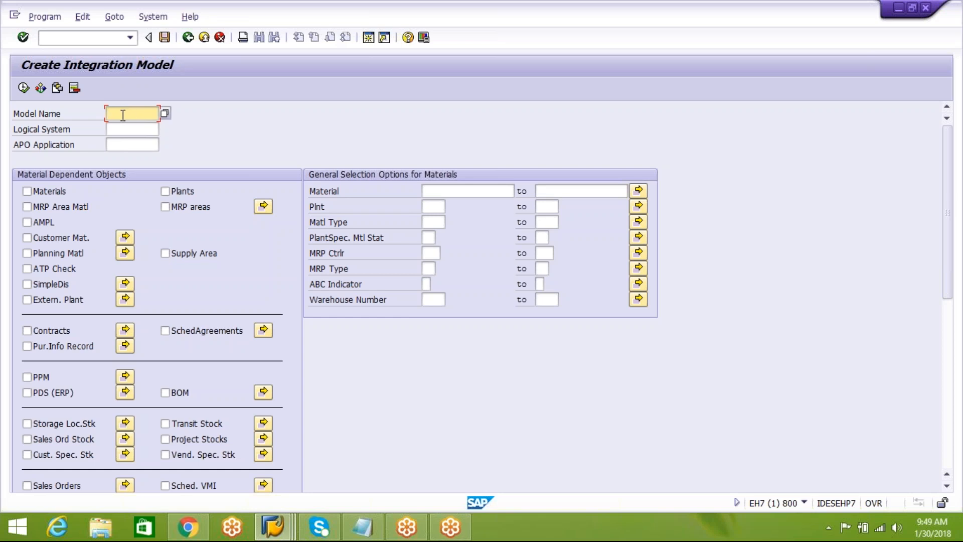
{"action": "left_click", "coordinate": [115, 144]}
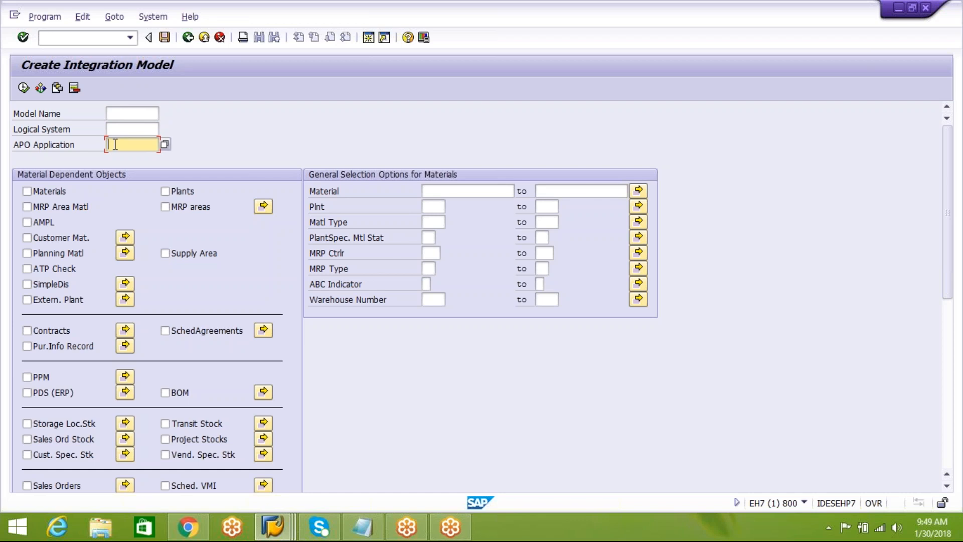
{"action": "left_click", "coordinate": [130, 130]}
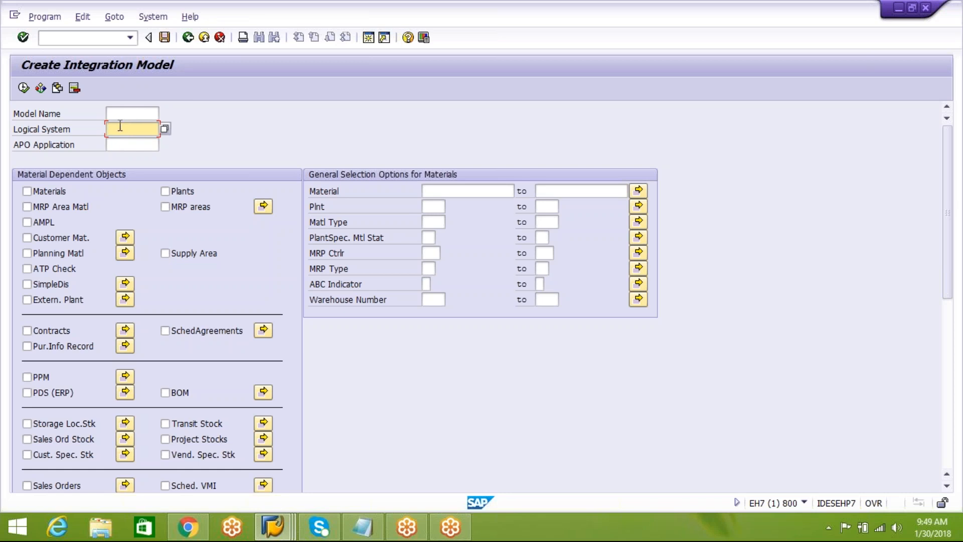
Enter 3001class as the model name of the integration model.
{"action": "left_click", "coordinate": [131, 112]}
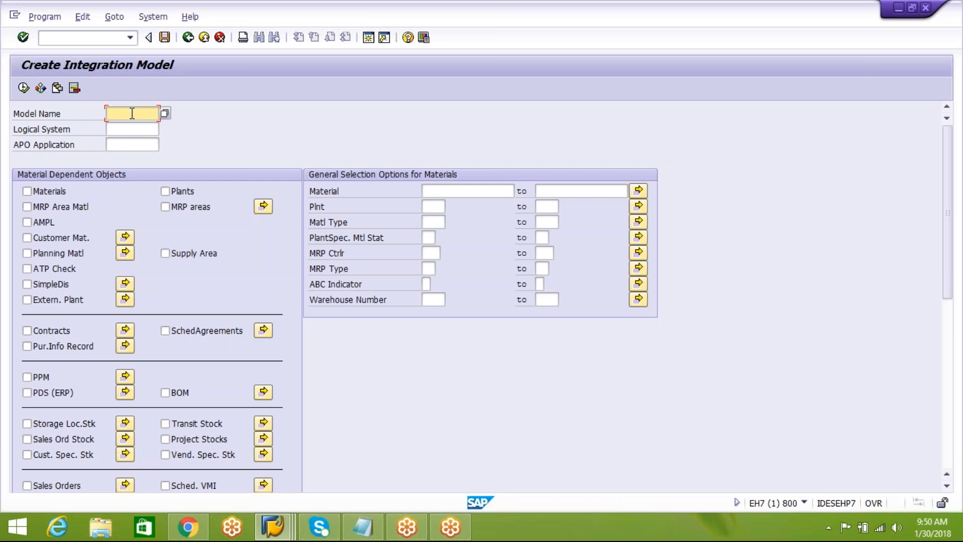
{"action": "type", "text": "3001class"}
Enter plant as the APO application of the integration model.
{"action": "left_click", "coordinate": [150, 145]}
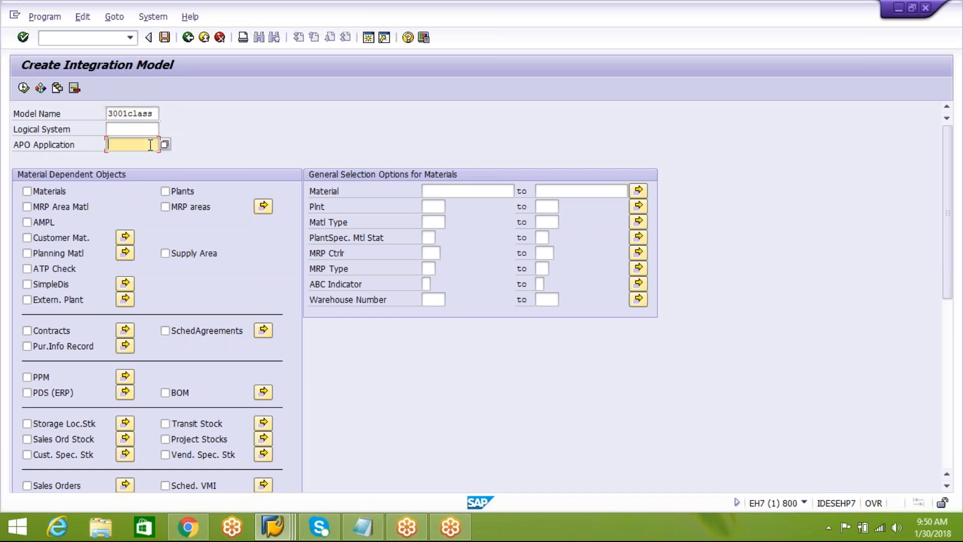
{"action": "type", "text": "plant"}
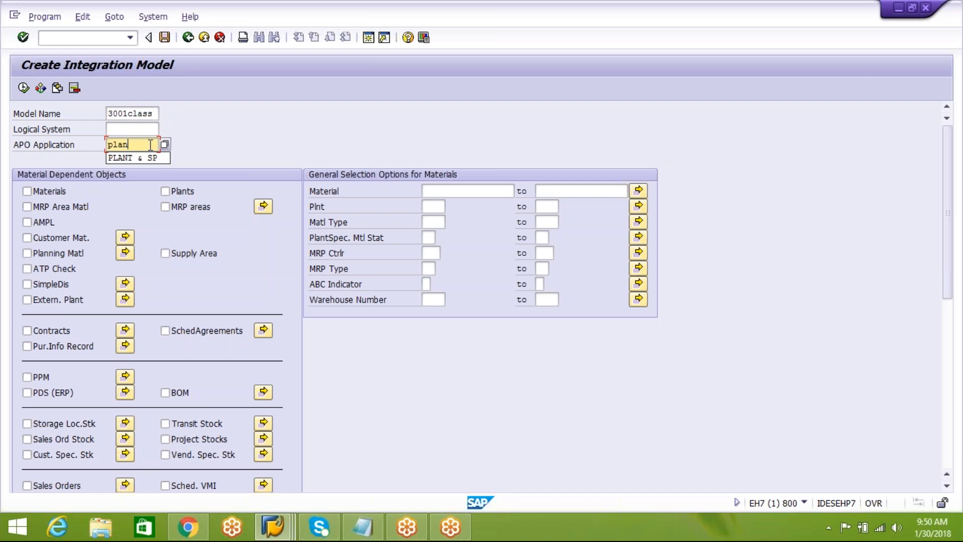
Change the APO application of the integration model to only plant.
{"action": "key", "text": "BackSpace"}
{"action": "key", "text": "BackSpace"}
{"action": "key", "text": "BackSpace"}
{"action": "key", "text": "BackSpace"}
{"action": "key", "text": "BackSpace"}
{"action": "type", "text": "only plant"}
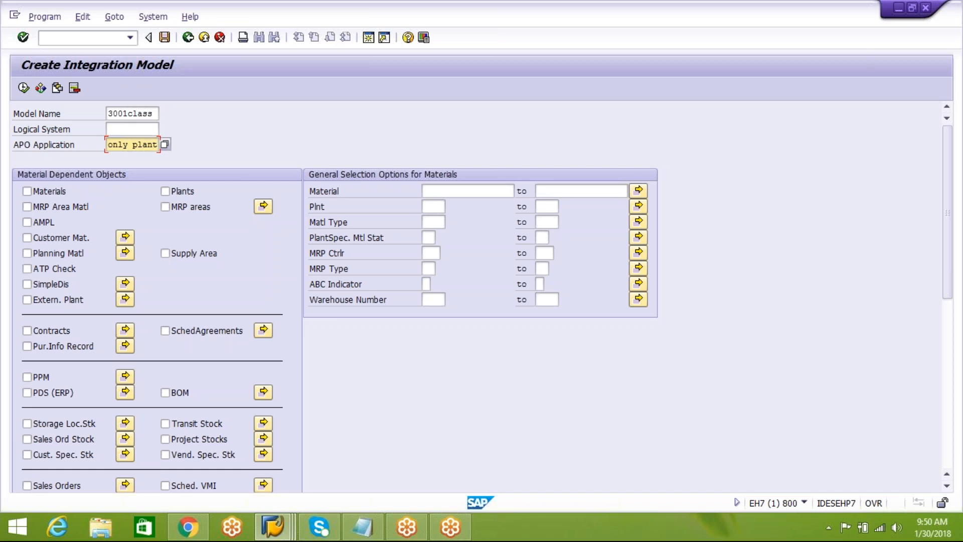
Choose E74CLNT300, the logical system for the EWM 300 client, as the model's logical system.
{"action": "left_click", "coordinate": [140, 132]}
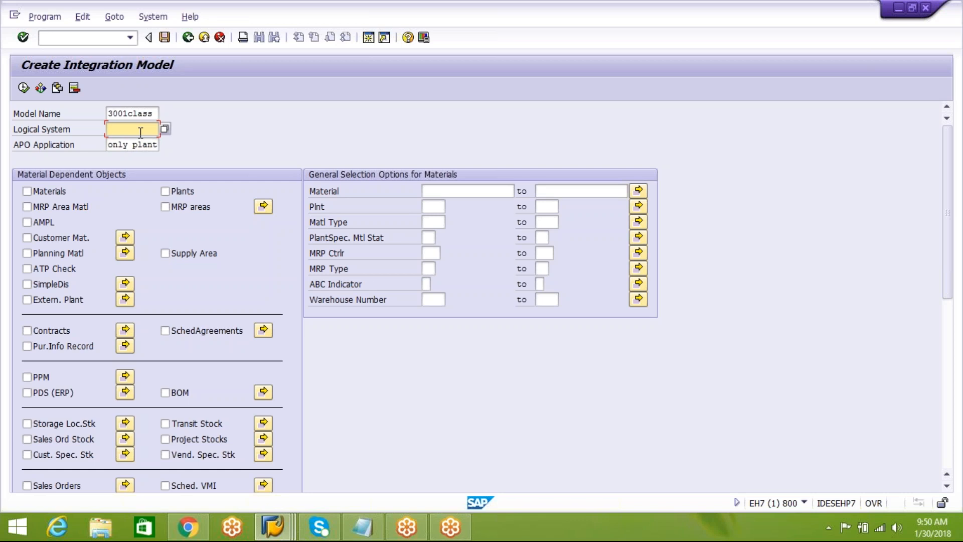
{"action": "left_click", "coordinate": [164, 129]}
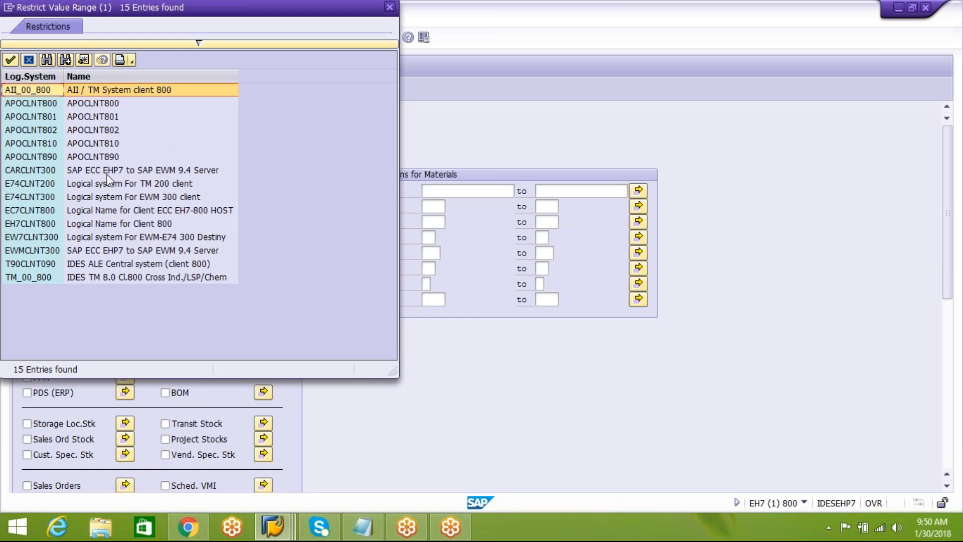
{"action": "left_click", "coordinate": [95, 197]}
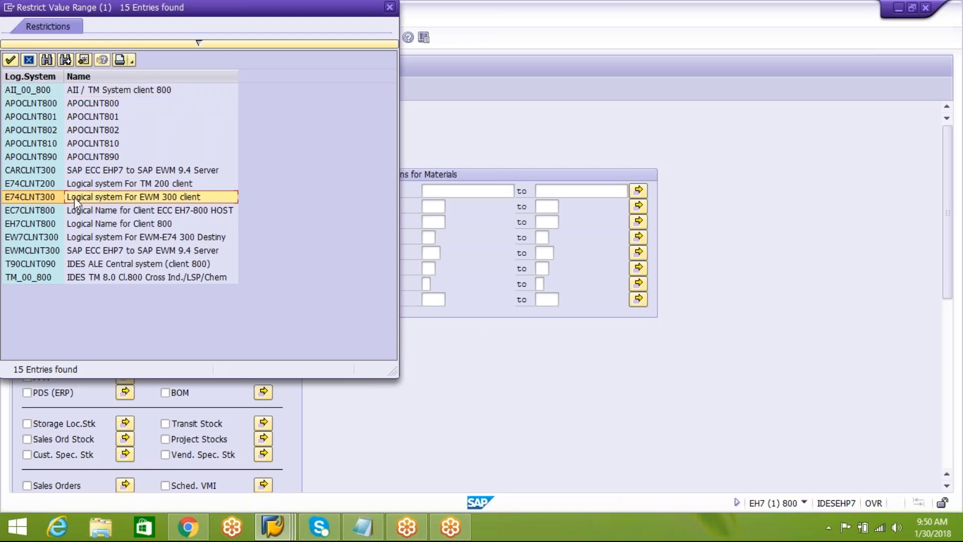
{"action": "double_click", "coordinate": [91, 200]}
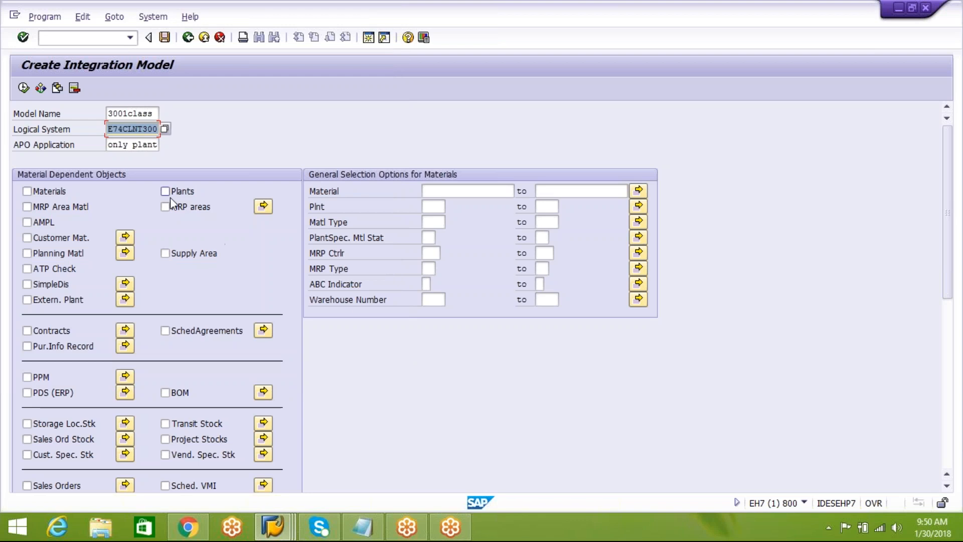
Restrict the selection to plant AIPL, include Plants as a material-dependent object and execute the selection.
{"action": "left_click", "coordinate": [432, 206]}
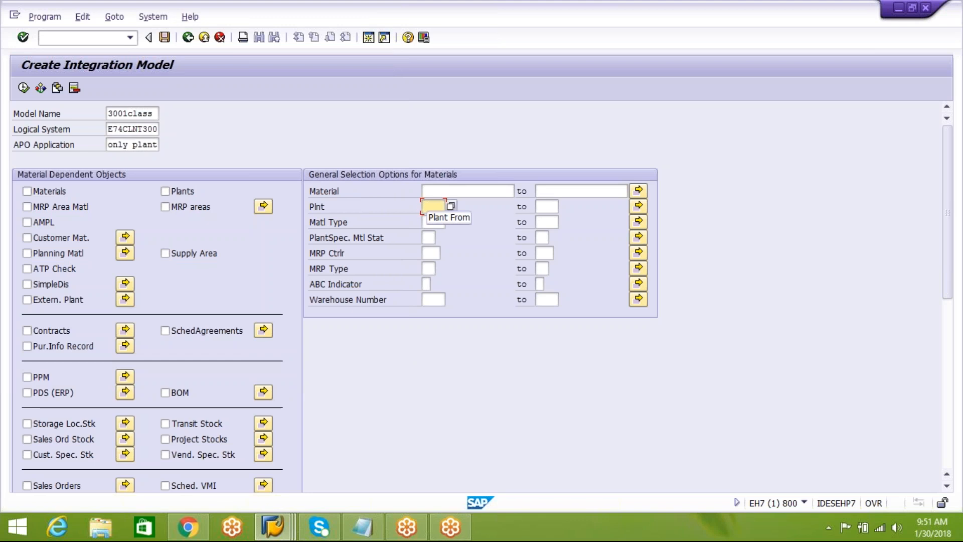
{"action": "type", "text": "AIPL"}
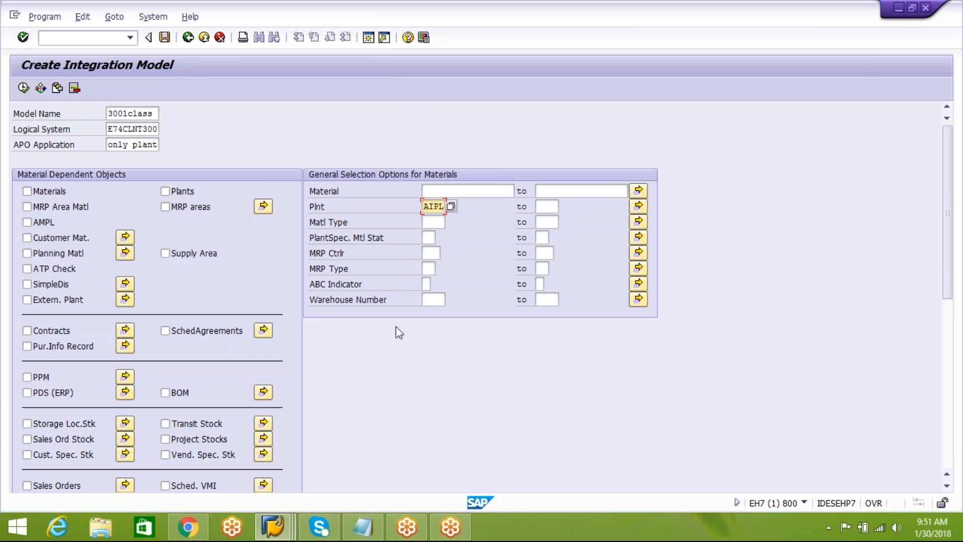
{"action": "left_click", "coordinate": [24, 88]}
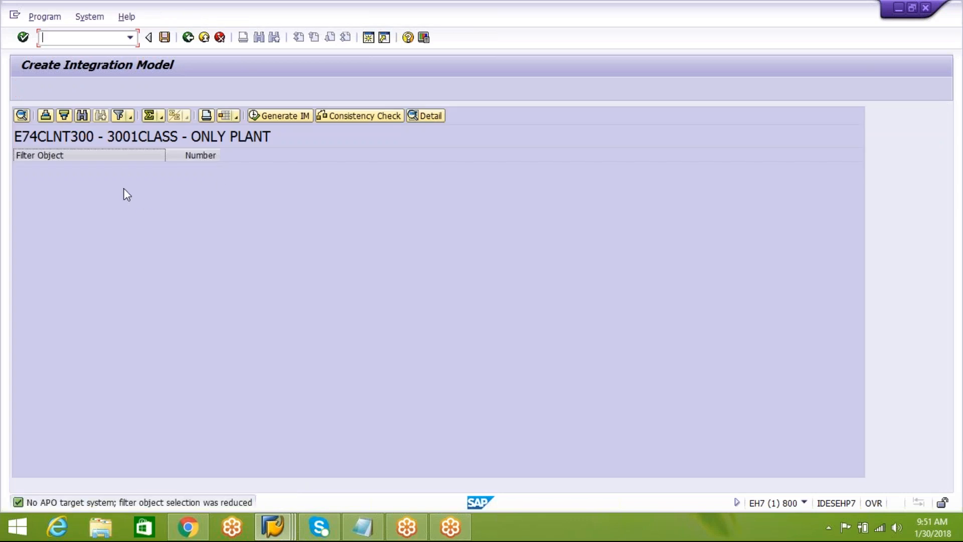
{"action": "left_click", "coordinate": [189, 39]}
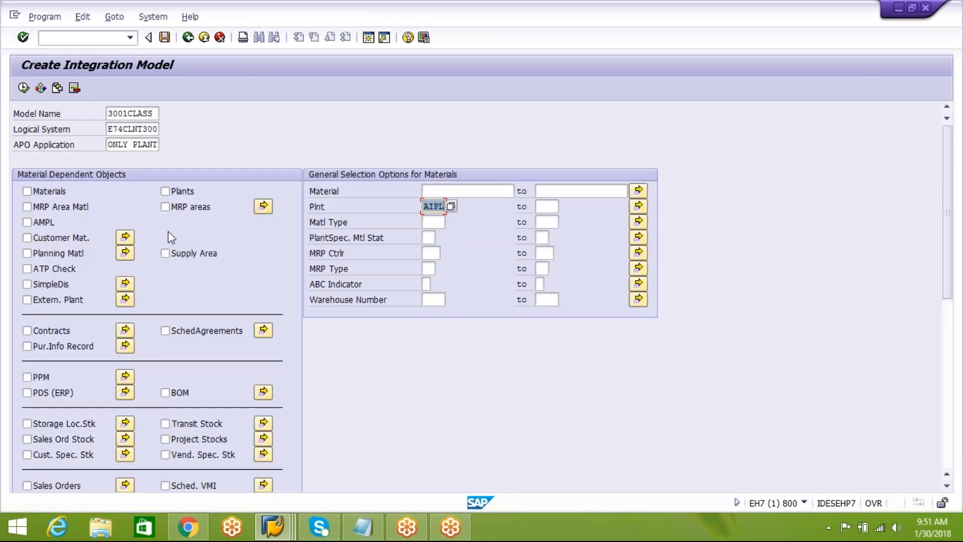
{"action": "left_click", "coordinate": [165, 191]}
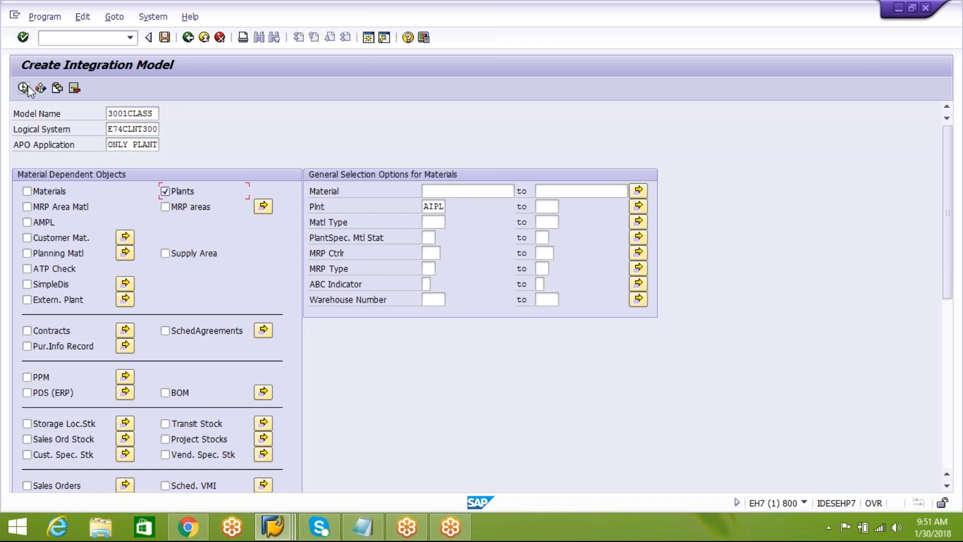
{"action": "key", "text": "F8"}
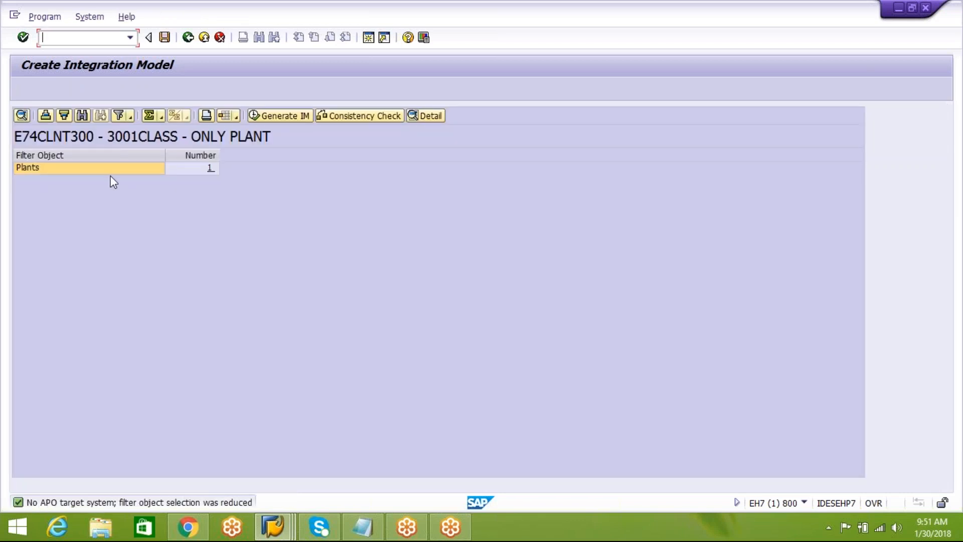
Review the detail of the selected Plants filter object and generate the integration model.
{"action": "left_click", "coordinate": [109, 171]}
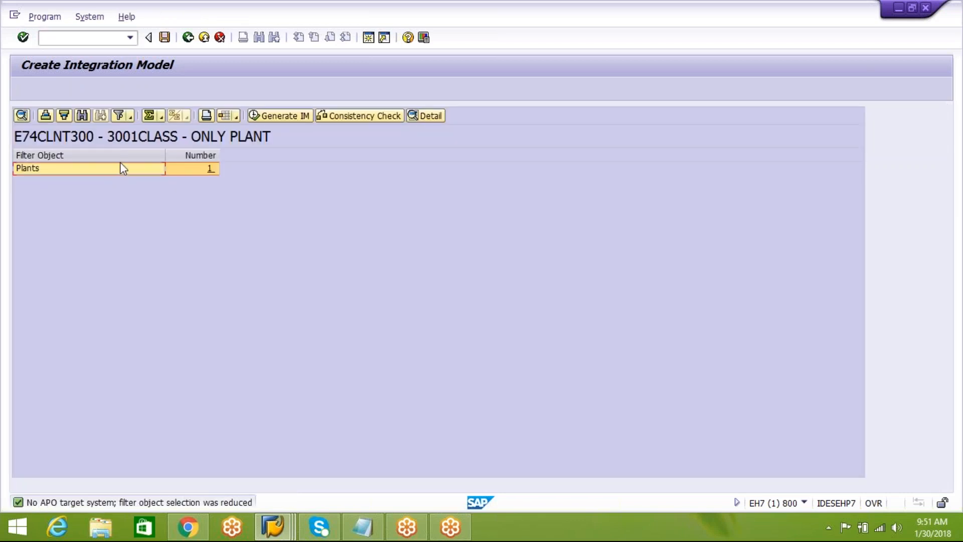
{"action": "left_click", "coordinate": [426, 115]}
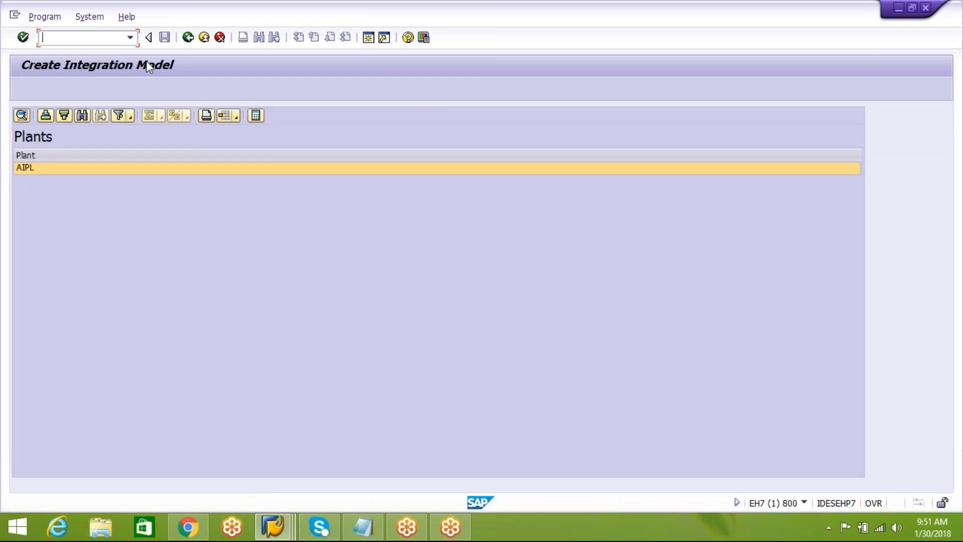
{"action": "left_click", "coordinate": [188, 38]}
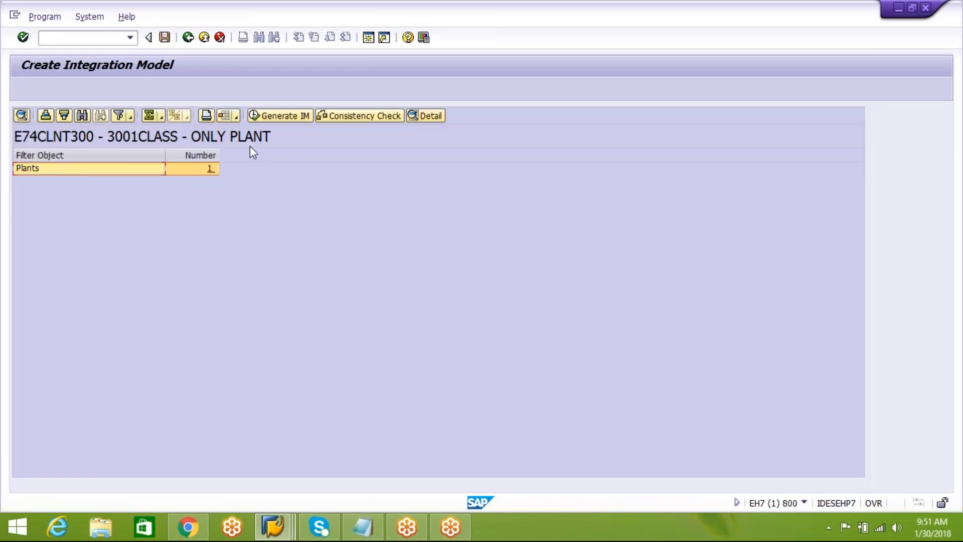
{"action": "left_click", "coordinate": [269, 115]}
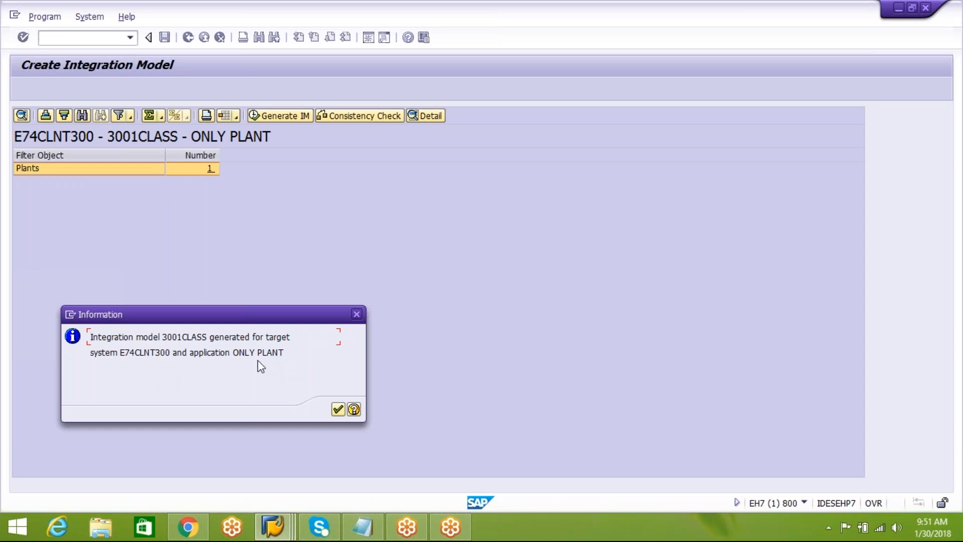
{"action": "left_click", "coordinate": [338, 409]}
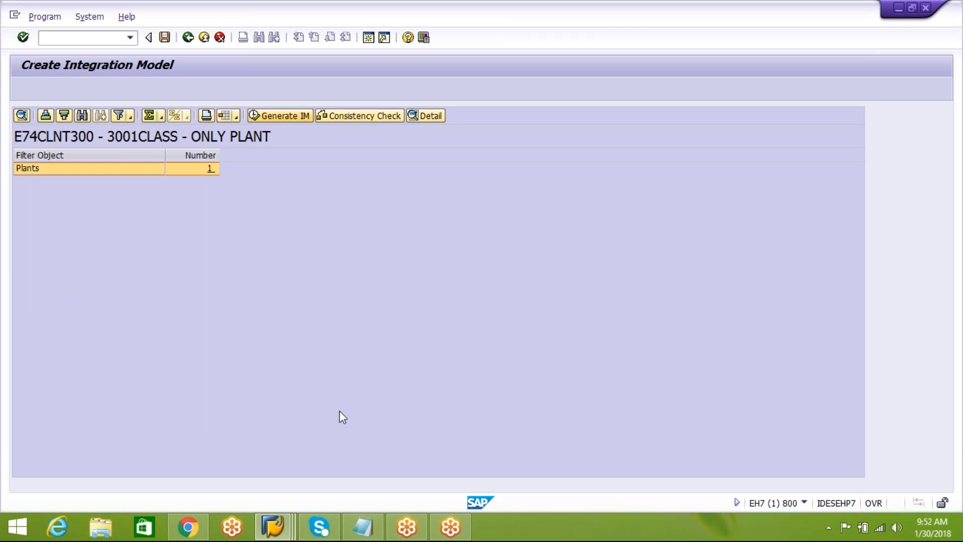
Check the activation step in the Notepad notes, return to the SAP ERP session and run transaction CFM2.
{"action": "left_click", "coordinate": [362, 527]}
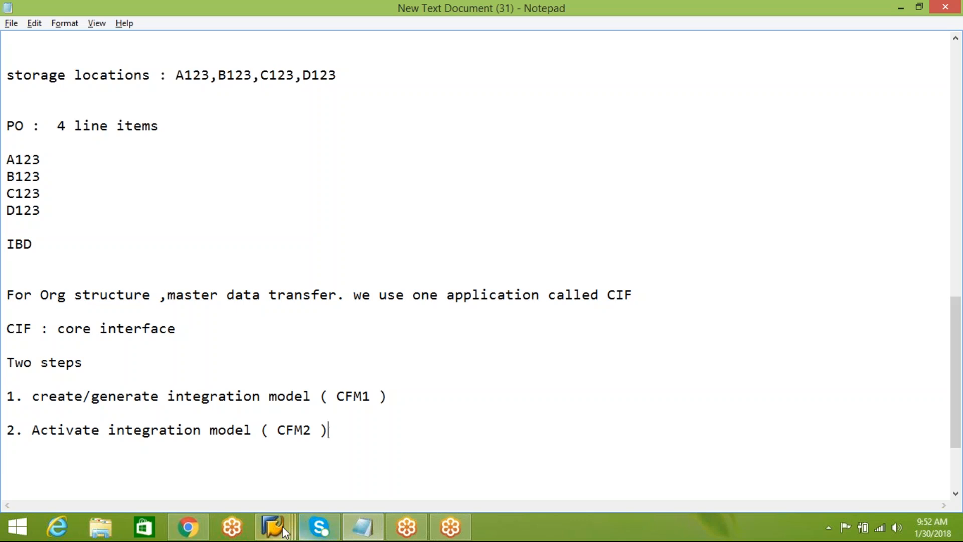
{"action": "mouse_move", "coordinate": [282, 525]}
{"action": "left_click", "coordinate": [291, 460]}
{"action": "left_click", "coordinate": [187, 37]}
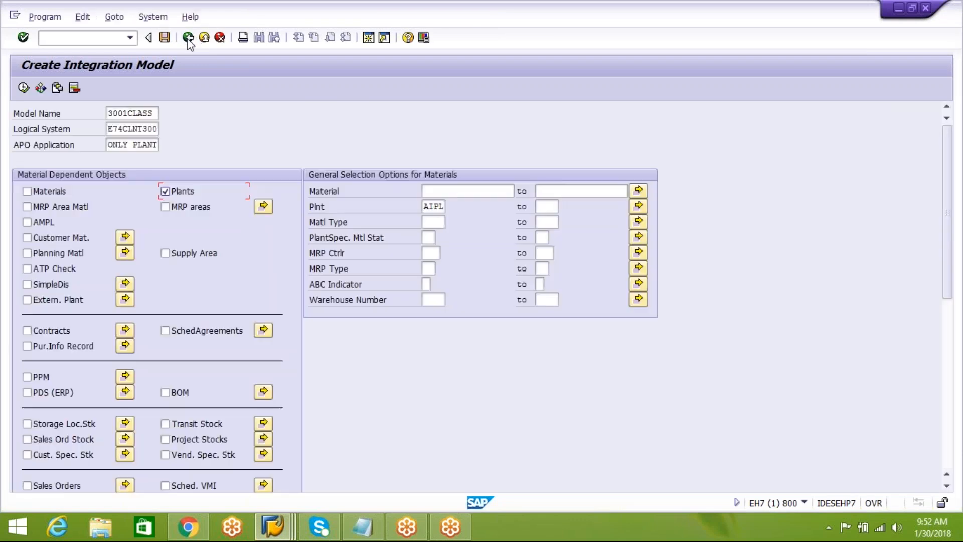
{"action": "left_click", "coordinate": [188, 38]}
{"action": "type", "text": "CFM2"}
{"action": "key", "text": "Return"}
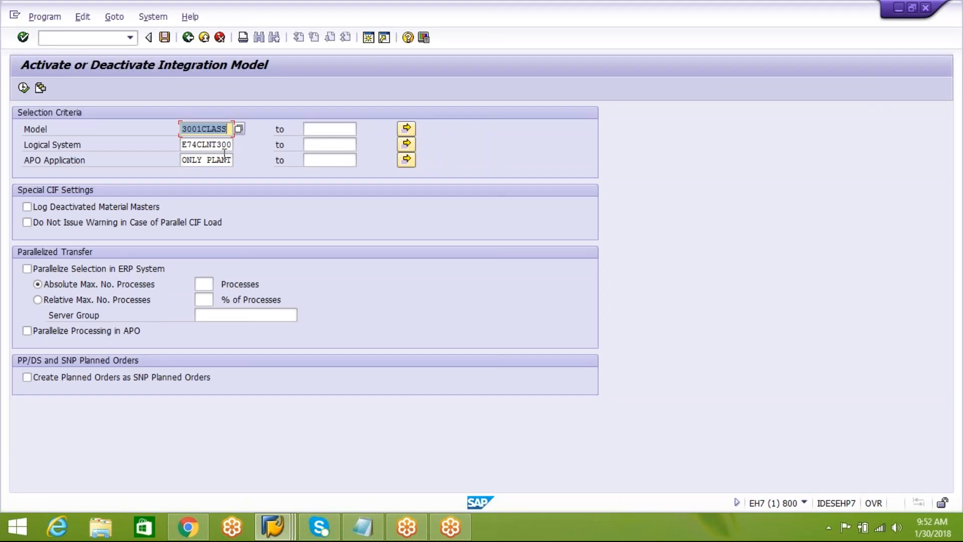
Try to run the activation selection for E74CLNT300 and ONLY PLANT with the model name cleared.
{"action": "left_click", "coordinate": [184, 144]}
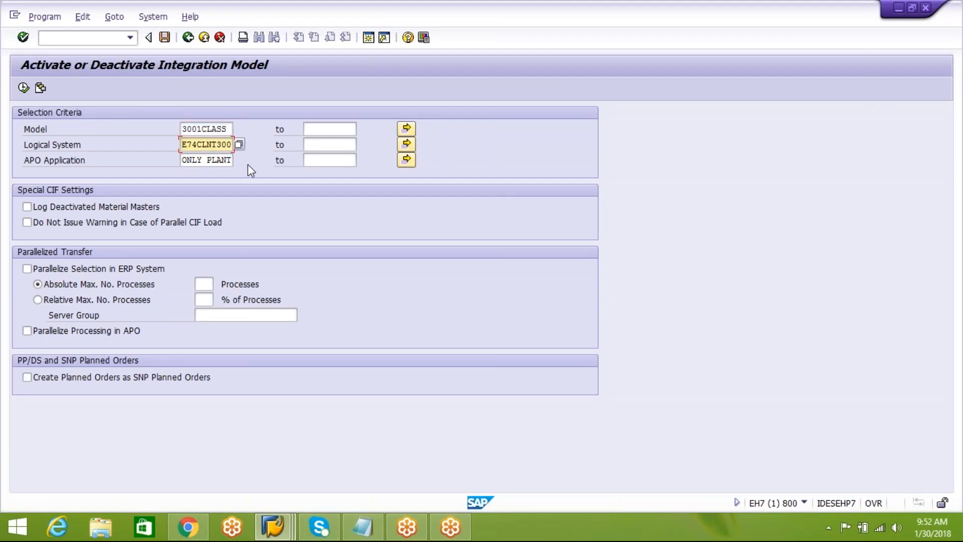
{"action": "left_click", "coordinate": [183, 130]}
{"action": "key", "text": "shift+End"}
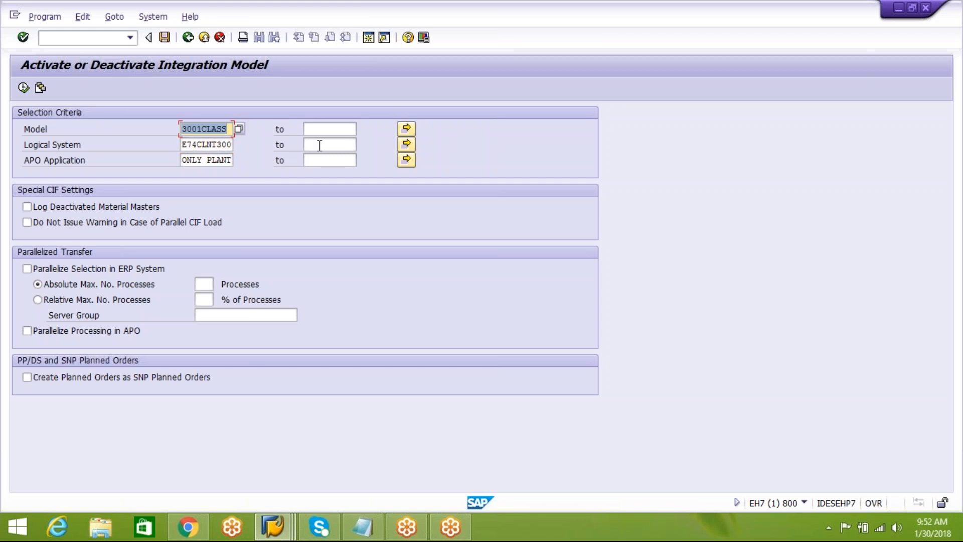
{"action": "key", "text": "Delete"}
{"action": "key", "text": "F8"}
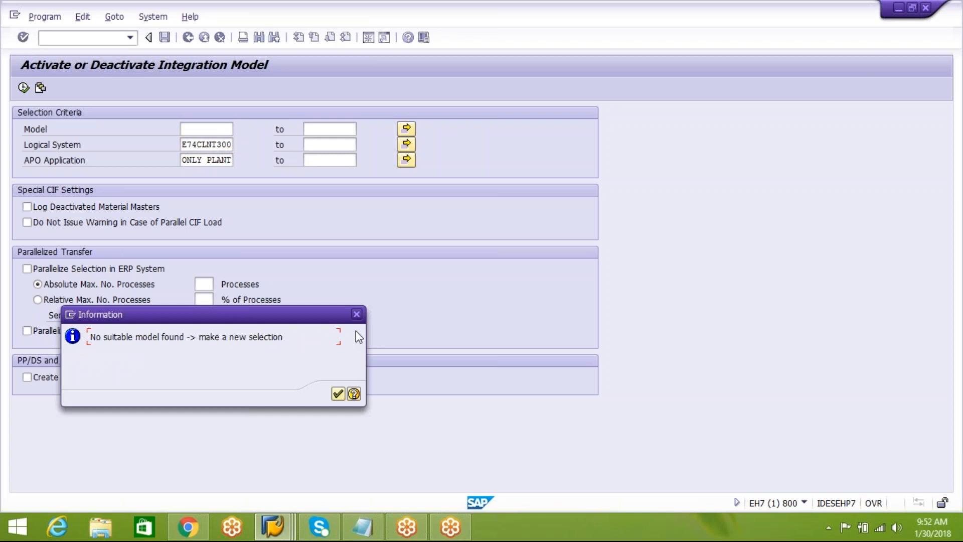
{"action": "left_click", "coordinate": [356, 314]}
Clear the APO application criterion and enter 3001CLASS as the model to activate.
{"action": "left_click_drag", "start_coordinate": [185, 160], "coordinate": [358, 144]}
{"action": "key", "text": "BackSpace"}
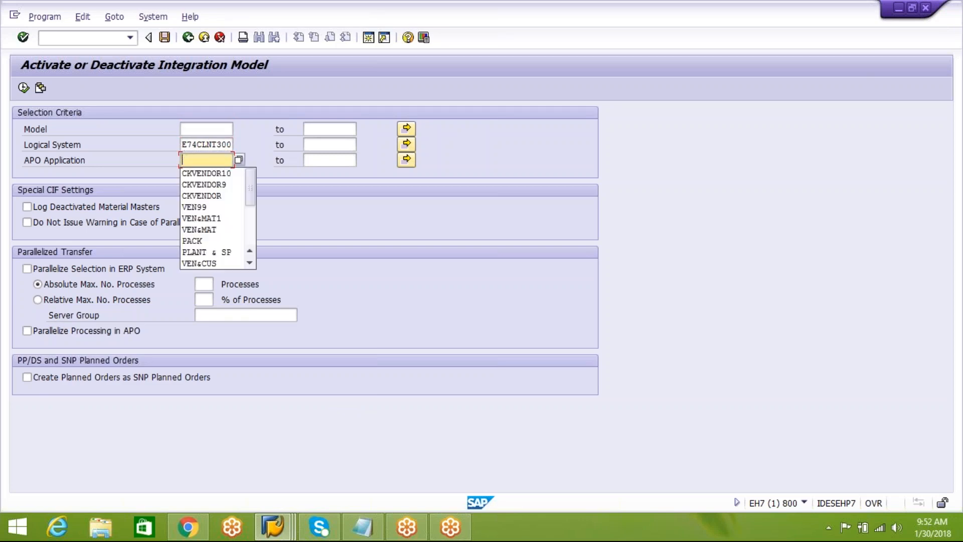
{"action": "left_click", "coordinate": [215, 130]}
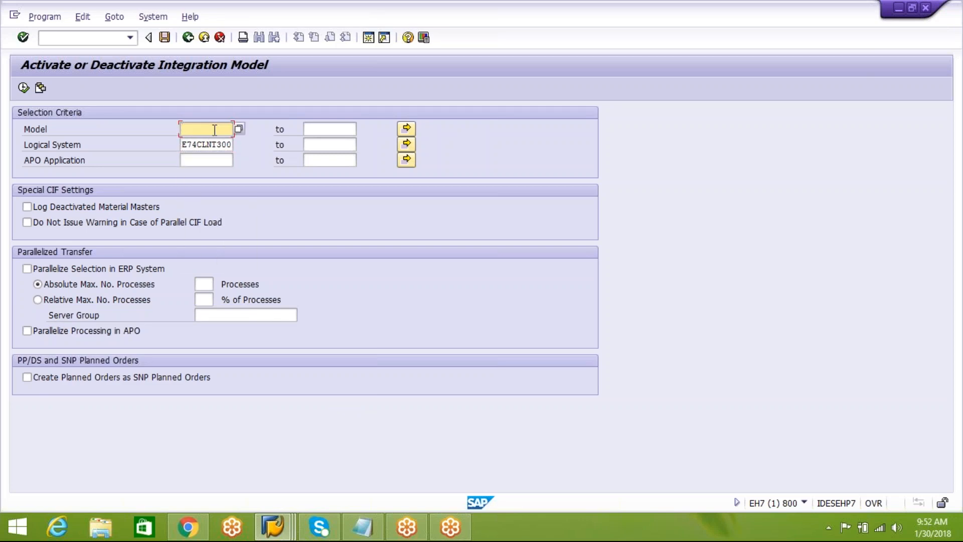
{"action": "type", "text": "3001"}
{"action": "type", "text": "cls"}
{"action": "type", "text": "ss"}
{"action": "key", "text": "Return"}
Pick ONLY PLANT from the available APO applications and execute the model selection.
{"action": "left_click", "coordinate": [225, 162]}
{"action": "left_click", "coordinate": [239, 161]}
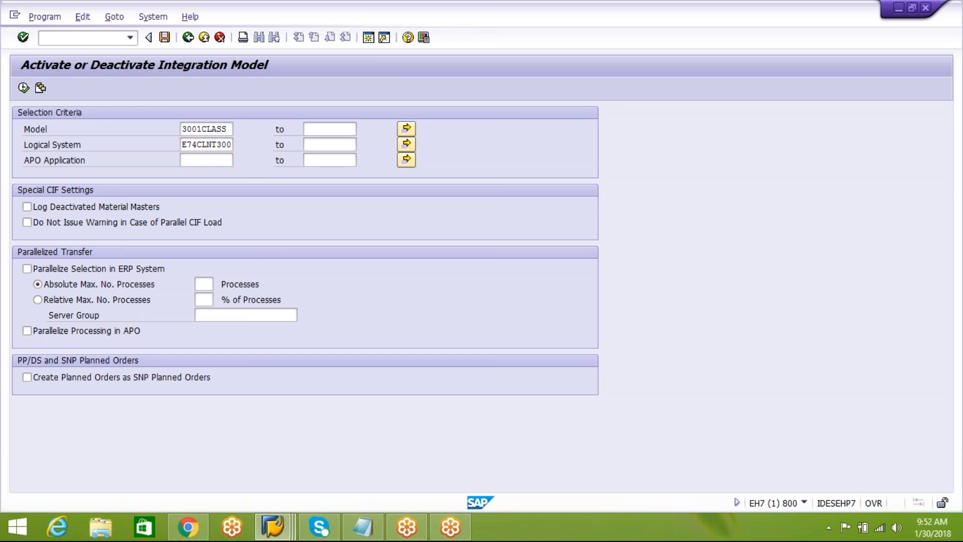
{"action": "double_click", "coordinate": [49, 89]}
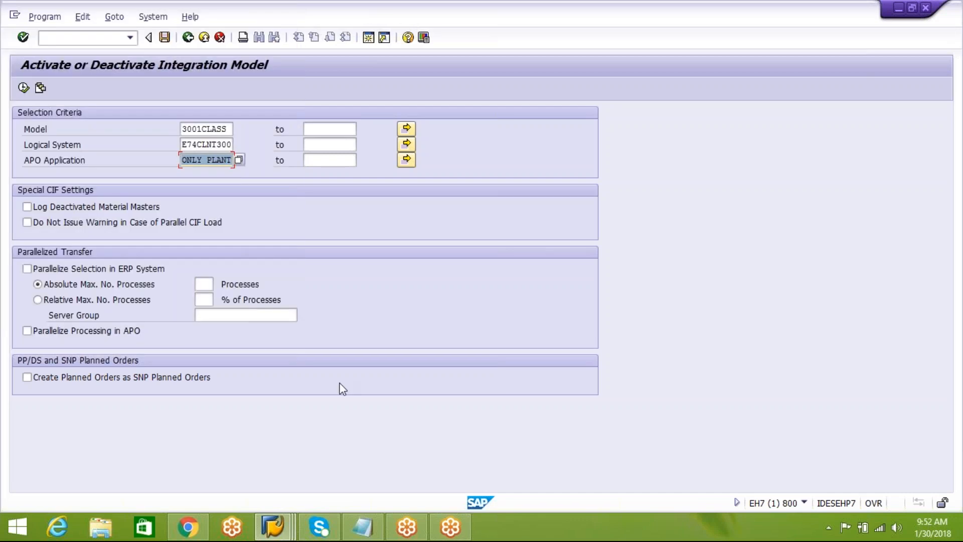
{"action": "left_click", "coordinate": [23, 87]}
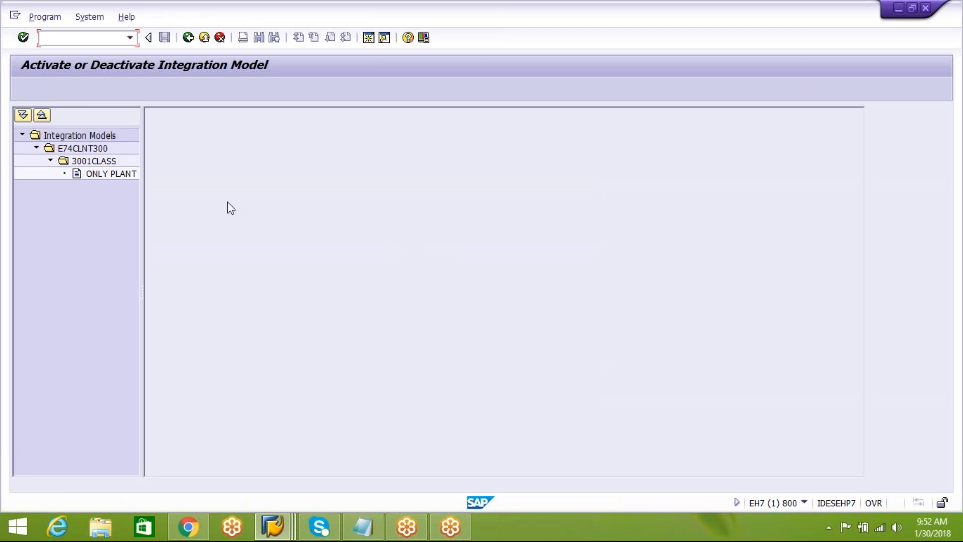
Open the ONLY PLANT application under model 3001CLASS, set its new status to active and start the transfer.
{"action": "left_click", "coordinate": [85, 149]}
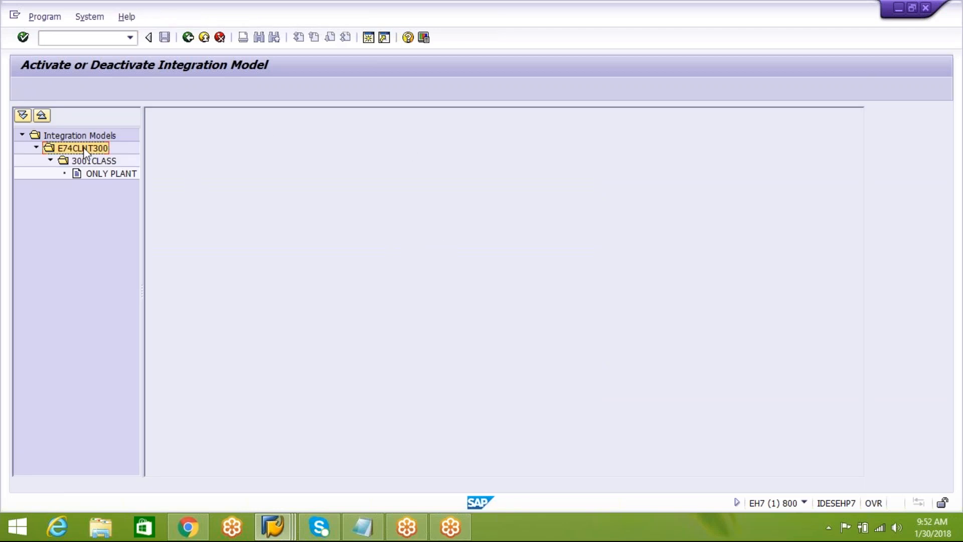
{"action": "left_click", "coordinate": [96, 162]}
{"action": "left_click", "coordinate": [103, 174]}
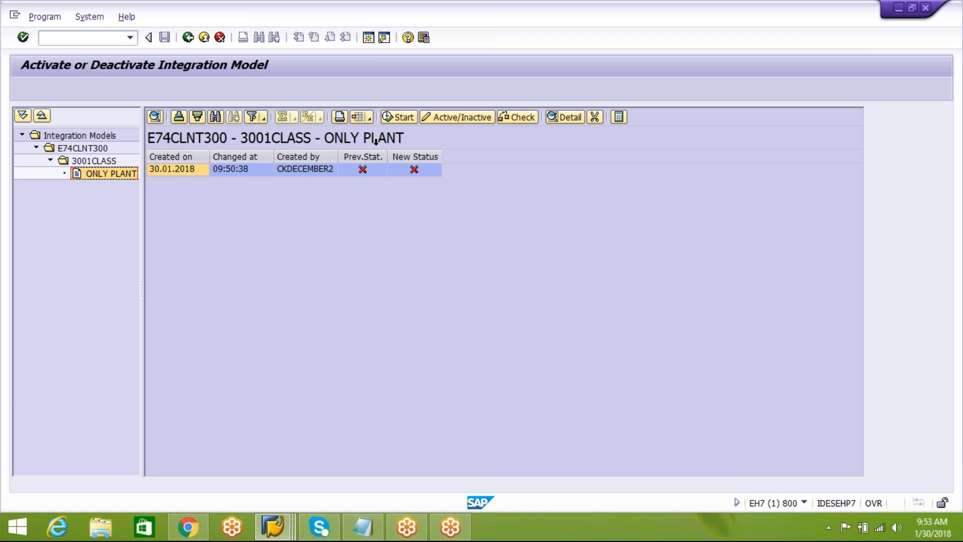
{"action": "left_click", "coordinate": [415, 173]}
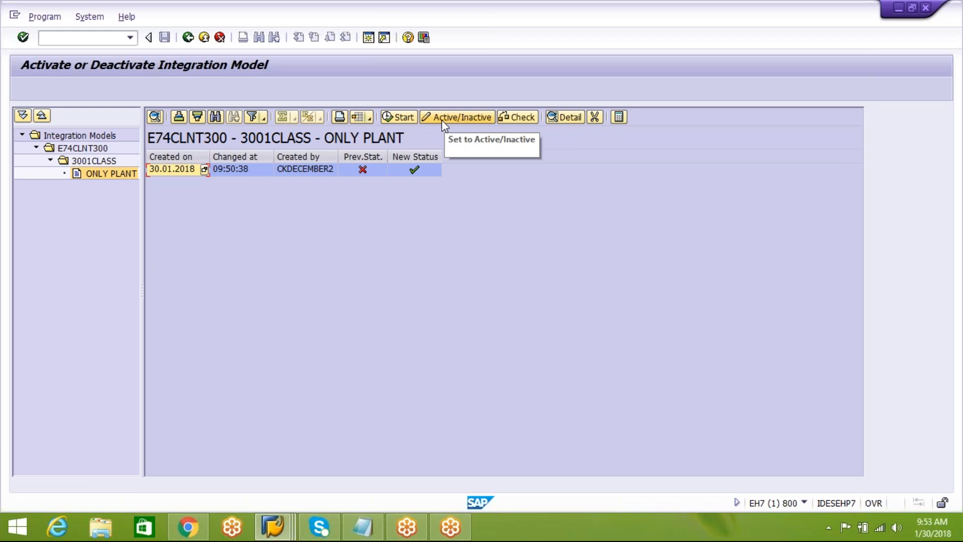
{"action": "left_click", "coordinate": [400, 119]}
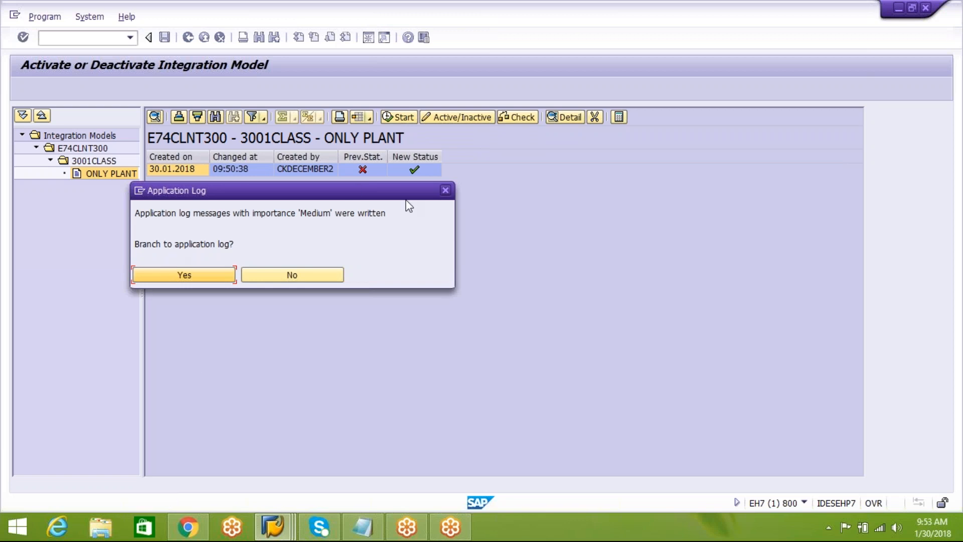
Open the application log of the transfer and examine its CIF_LOCATION_SEND function and plant AIPL entries.
{"action": "left_click", "coordinate": [203, 275]}
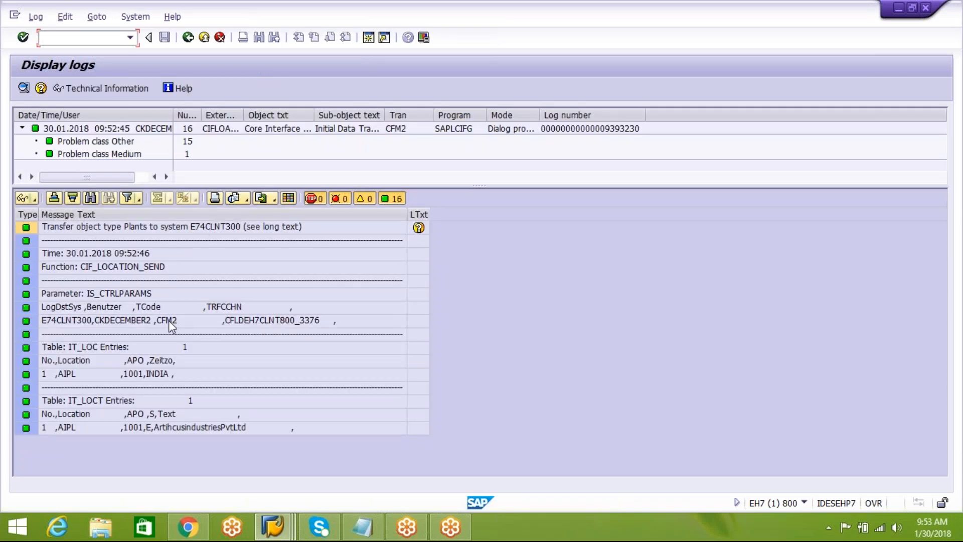
{"action": "left_click", "coordinate": [144, 268]}
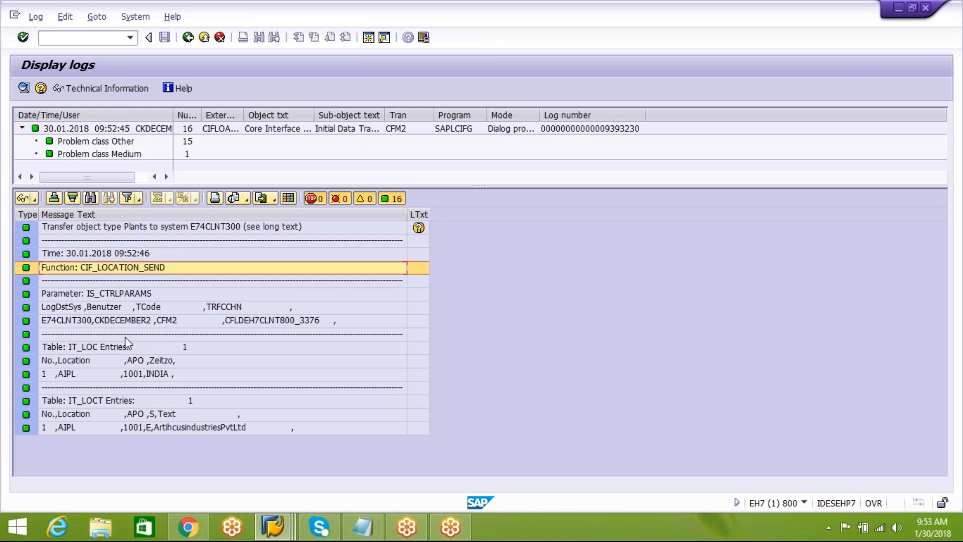
{"action": "left_click", "coordinate": [71, 377]}
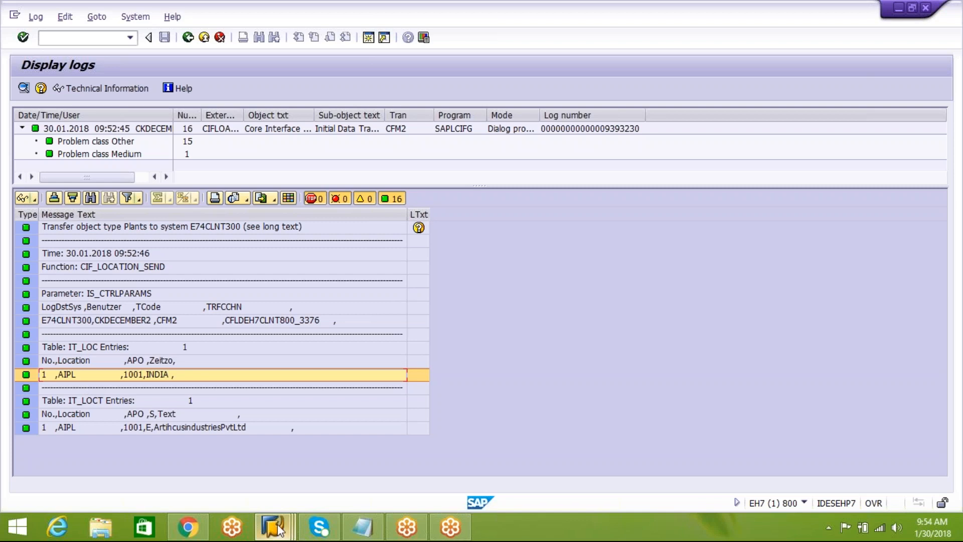
Switch to the EWM system E74 and open the location transaction /SAPAPO/LOC3 from the SCM Basis master data.
{"action": "mouse_move", "coordinate": [278, 530]}
{"action": "left_click", "coordinate": [423, 444]}
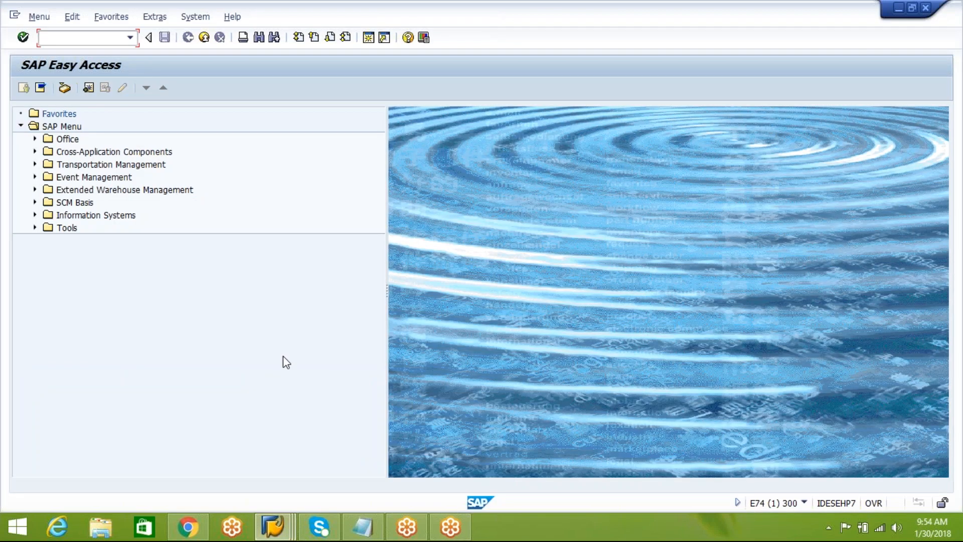
{"action": "left_click", "coordinate": [265, 240]}
{"action": "left_click", "coordinate": [35, 203]}
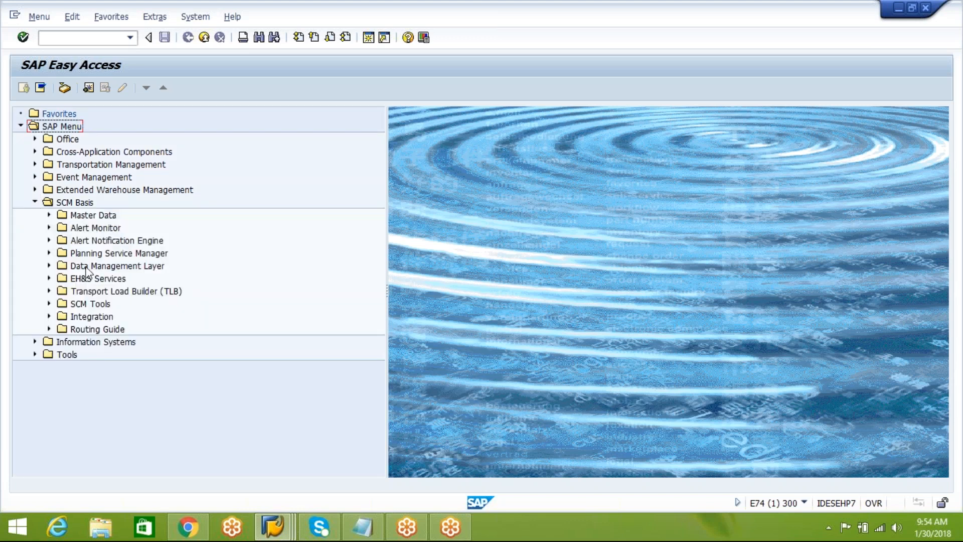
{"action": "double_click", "coordinate": [73, 205]}
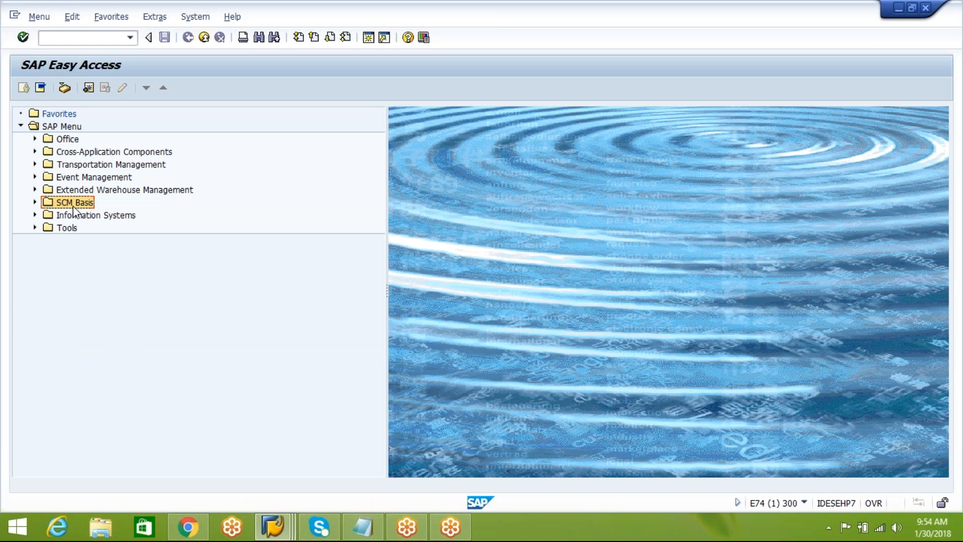
{"action": "left_click", "coordinate": [35, 202]}
{"action": "left_click", "coordinate": [48, 214]}
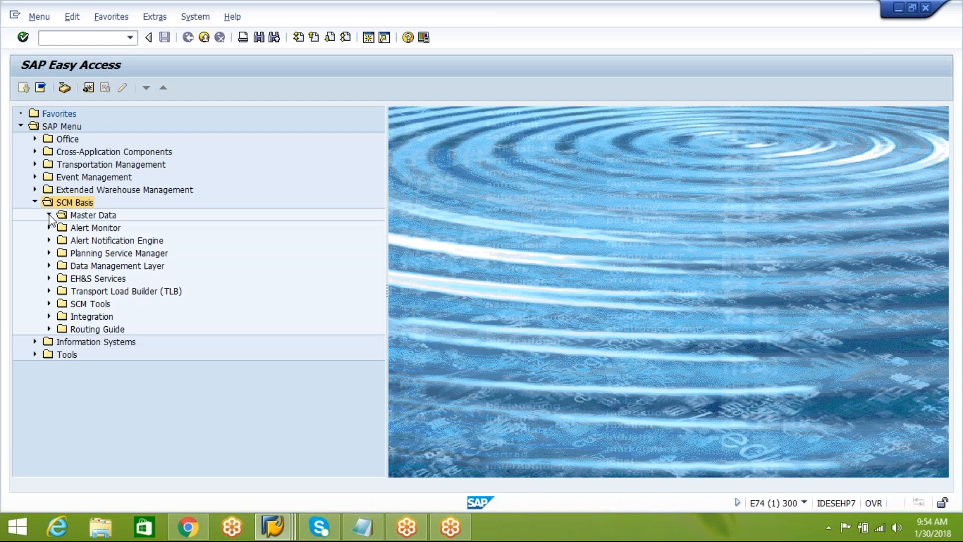
{"action": "left_click", "coordinate": [82, 231]}
{"action": "left_click", "coordinate": [63, 228]}
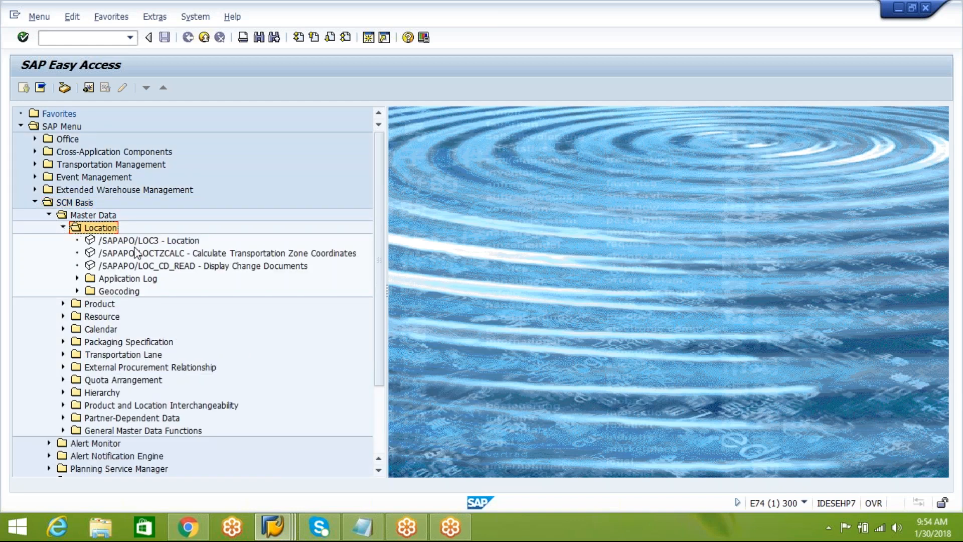
{"action": "key", "text": "Down"}
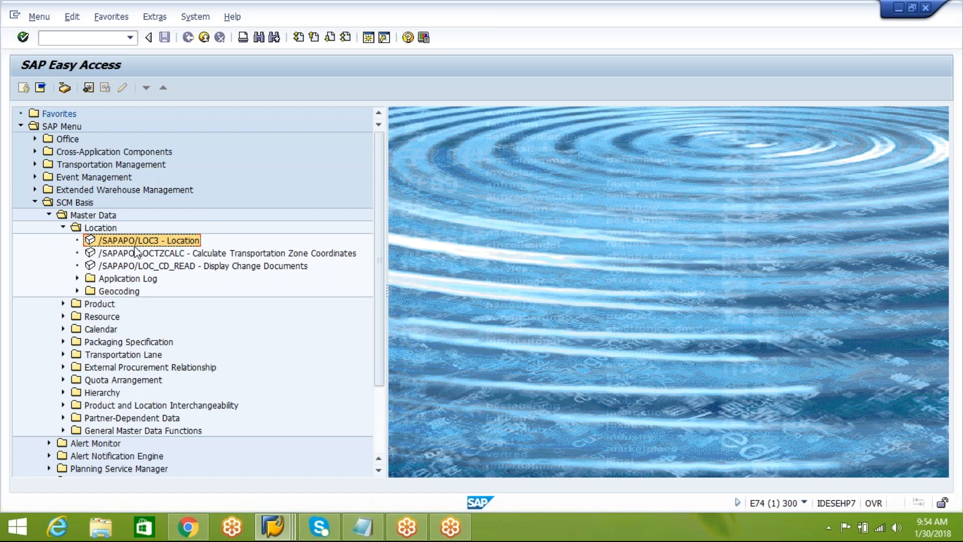
{"action": "double_click", "coordinate": [143, 243]}
Display the master data of location AIPL with location type 1001.
{"action": "type", "text": "AIPL"}
{"action": "key", "text": "Return"}
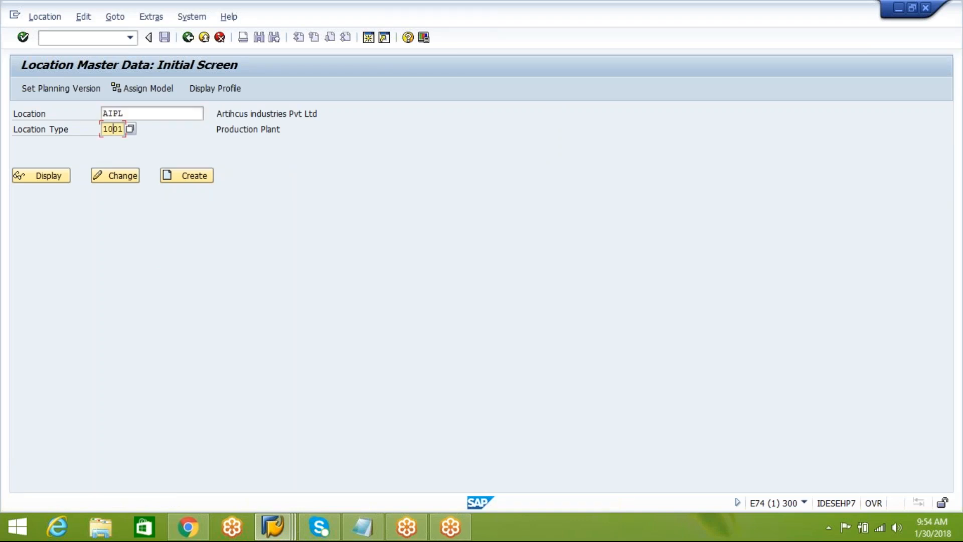
{"action": "left_click", "coordinate": [58, 180]}
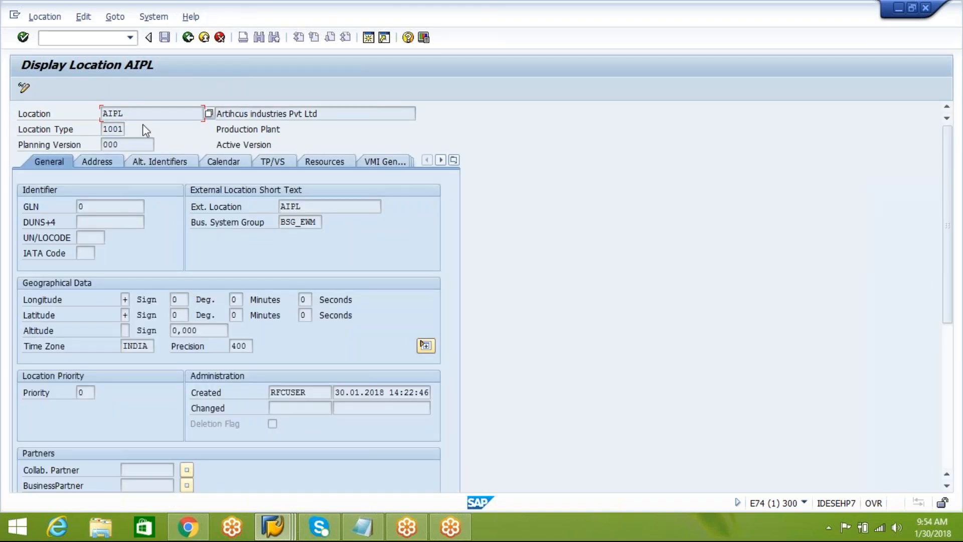
Look through the possible location types for AIPL, comparing 1001 Production Plant with 1002 Distribution Center, and close the list.
{"action": "left_click", "coordinate": [117, 132]}
{"action": "left_click", "coordinate": [130, 128]}
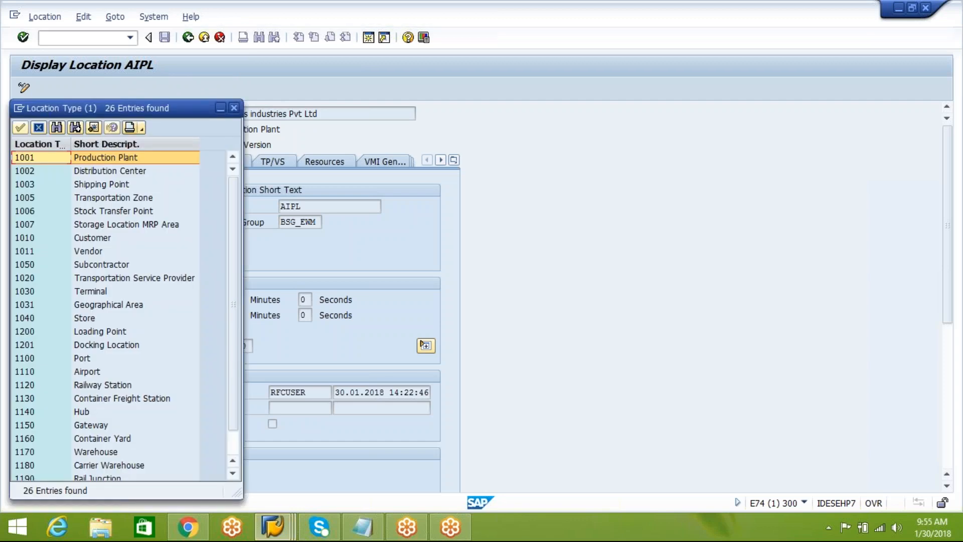
{"action": "left_click_drag", "start_coordinate": [119, 112], "coordinate": [535, 68]}
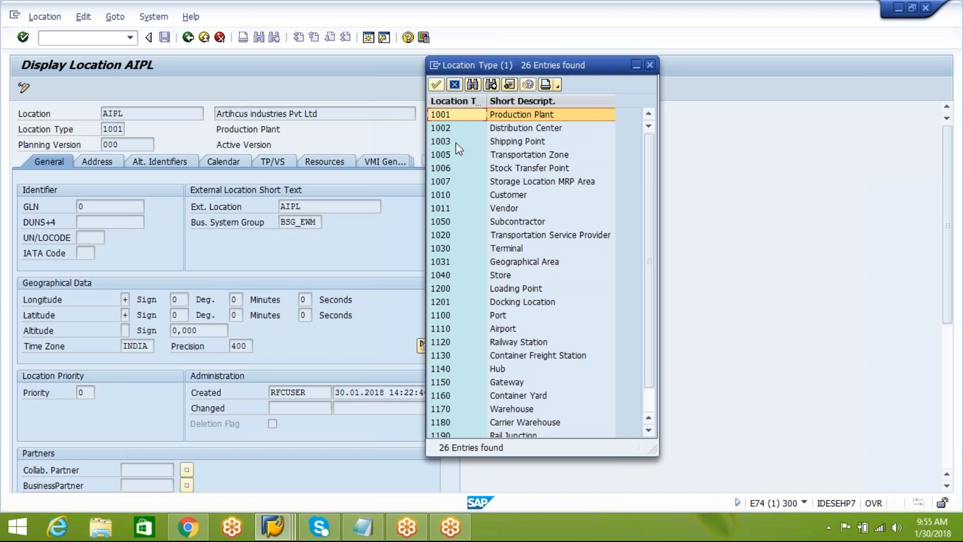
{"action": "left_click", "coordinate": [449, 128]}
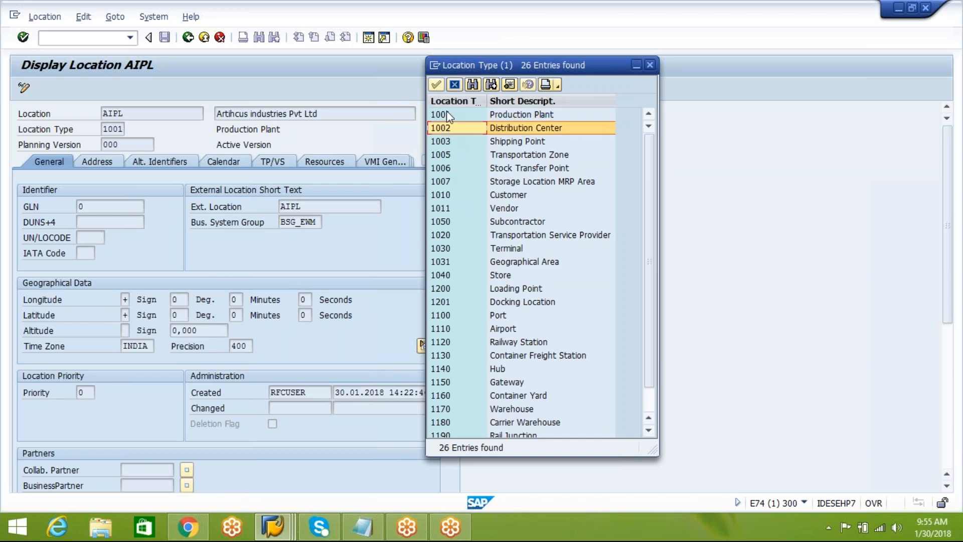
{"action": "left_click", "coordinate": [450, 115]}
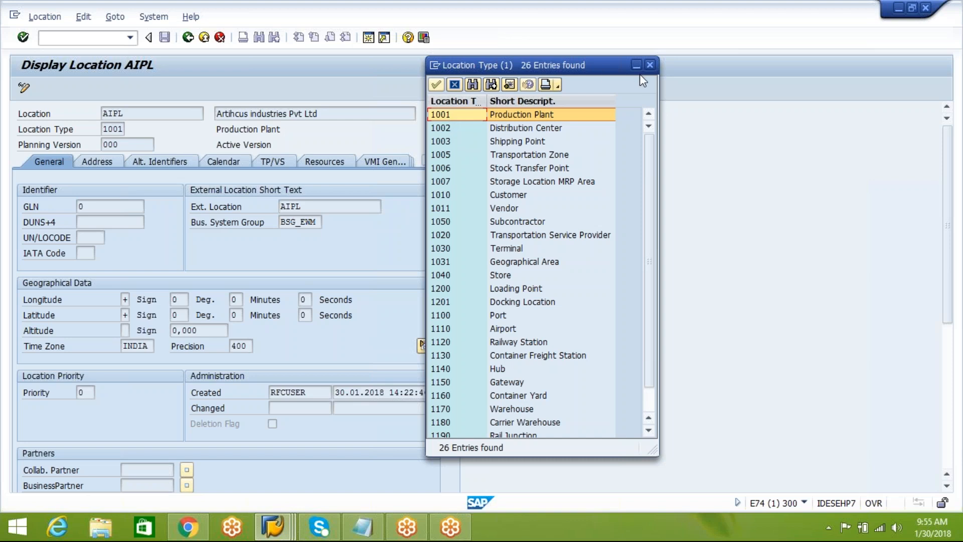
{"action": "left_click", "coordinate": [650, 66]}
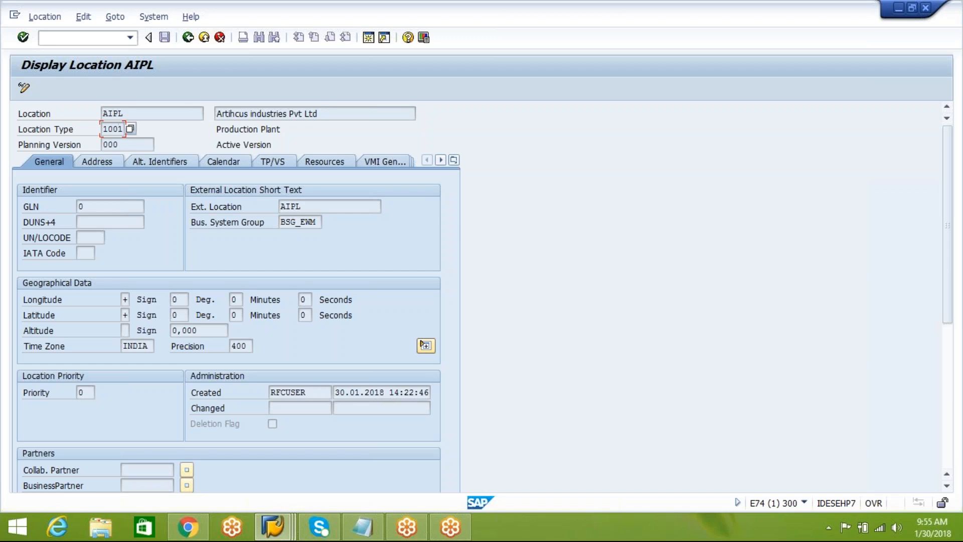
Review the address data of location AIPL and return to the location master initial screen.
{"action": "left_click", "coordinate": [100, 162]}
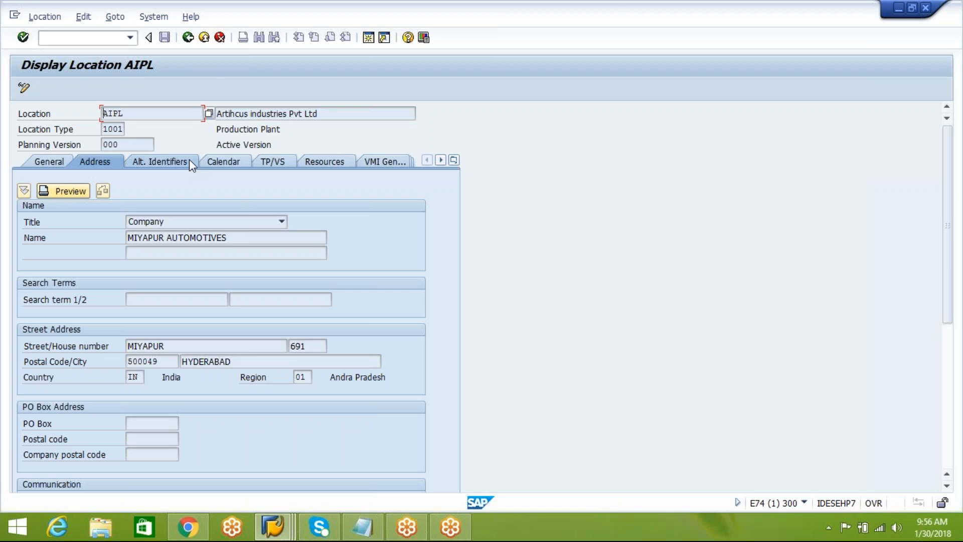
{"action": "left_click", "coordinate": [187, 40]}
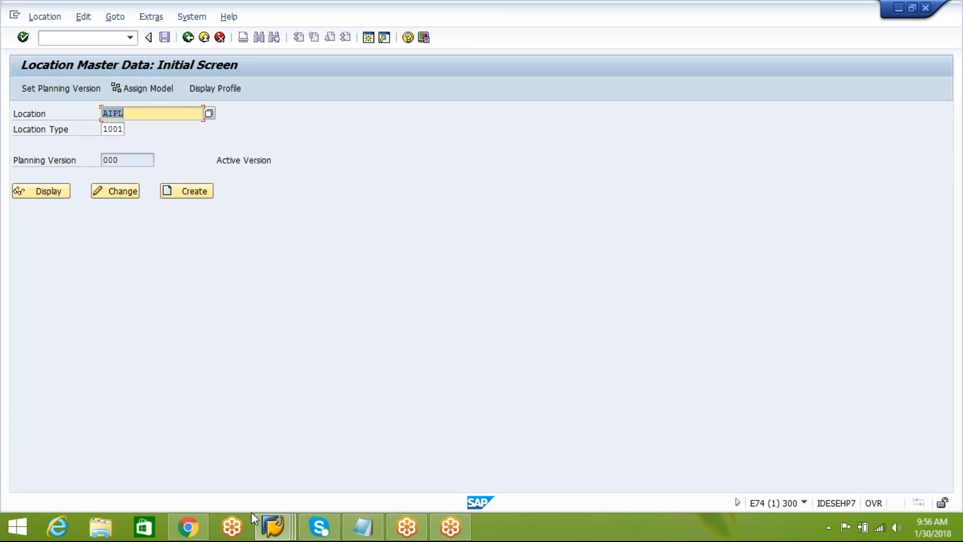
{"action": "left_click", "coordinate": [274, 522]}
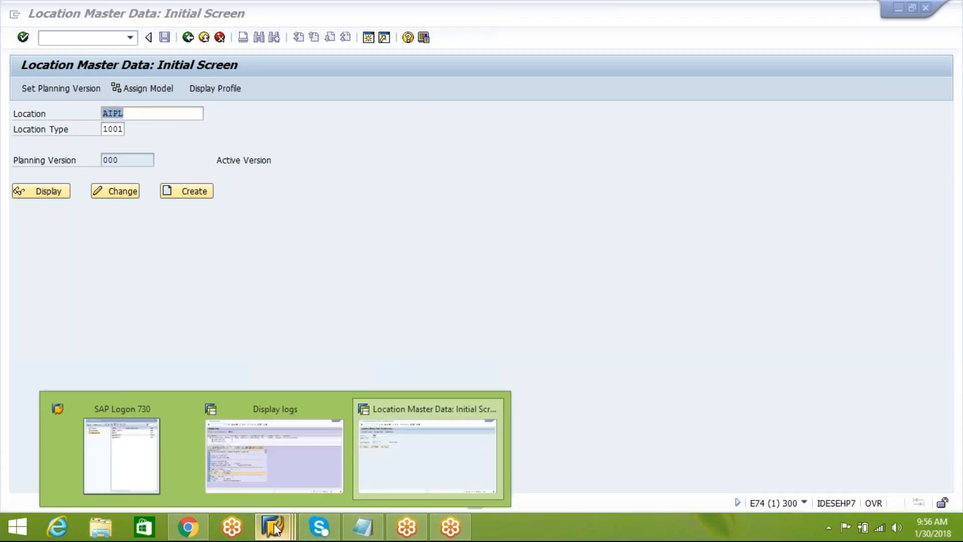
{"action": "left_click", "coordinate": [339, 295]}
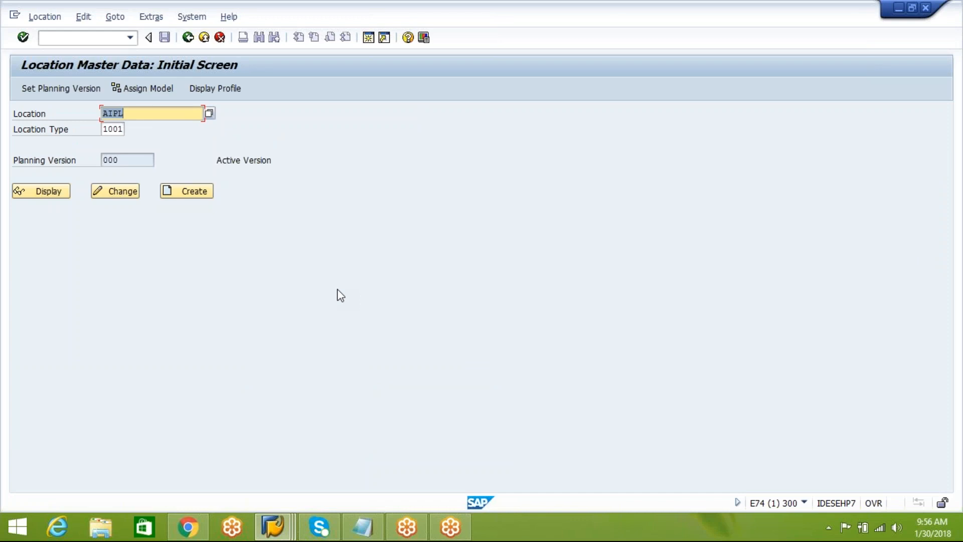
{"action": "left_click", "coordinate": [143, 111]}
Switch back to the ERP system EH7 and leave the transfer log and model activation for the SAP Easy Access screen.
{"action": "left_click", "coordinate": [272, 525]}
{"action": "left_click", "coordinate": [299, 457]}
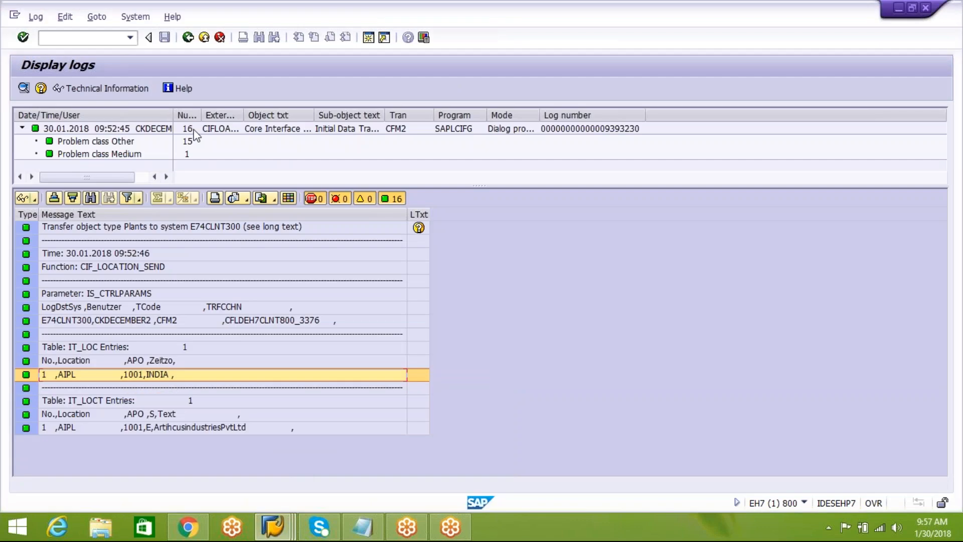
{"action": "left_click", "coordinate": [189, 38]}
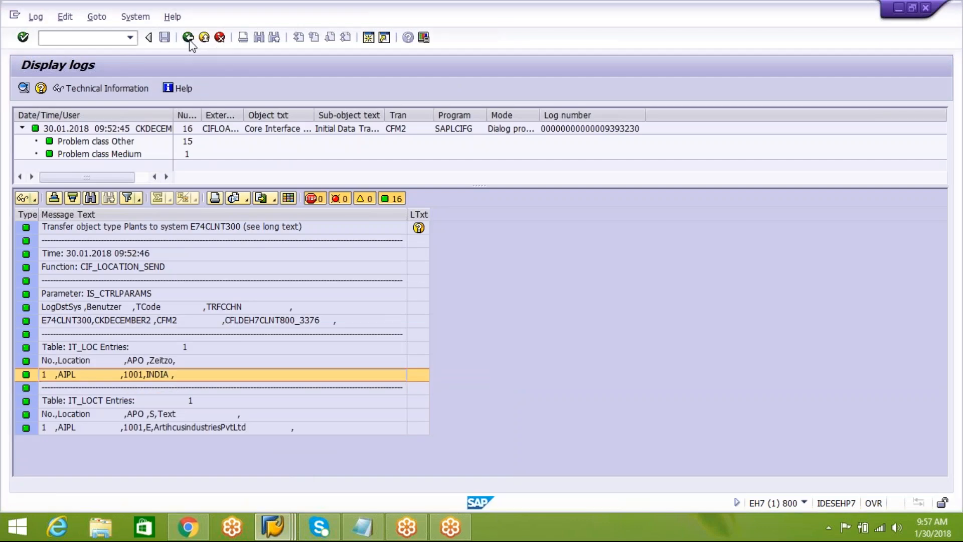
{"action": "left_click", "coordinate": [359, 315]}
{"action": "left_click", "coordinate": [189, 37]}
{"action": "left_click", "coordinate": [188, 39]}
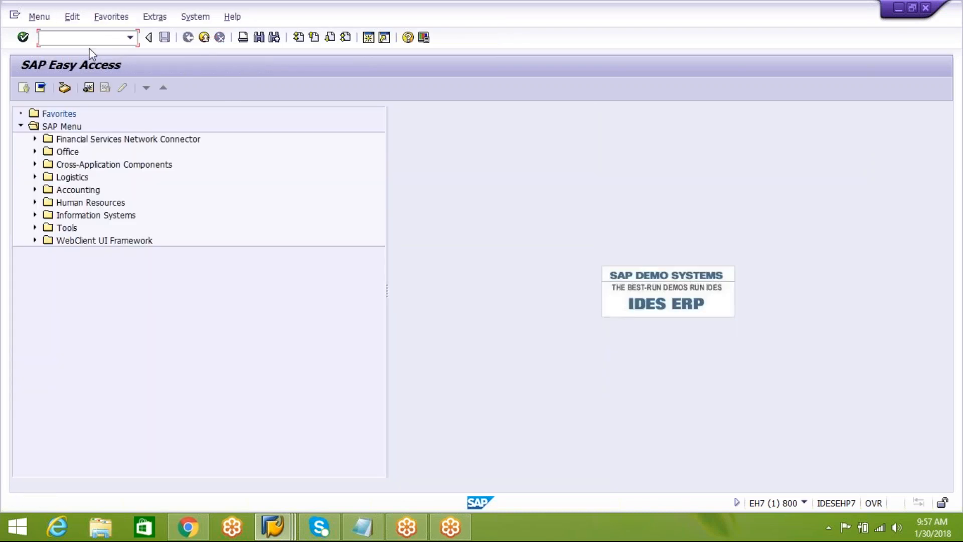
Start transaction CFM1 and change the APO application of model 3001CLASS to ONLY SHIP.
{"action": "type", "text": "CF"}
{"action": "key", "text": "BackSpace"}
{"action": "key", "text": "BackSpace"}
{"action": "type", "text": "CFM1"}
{"action": "key", "text": "Return"}
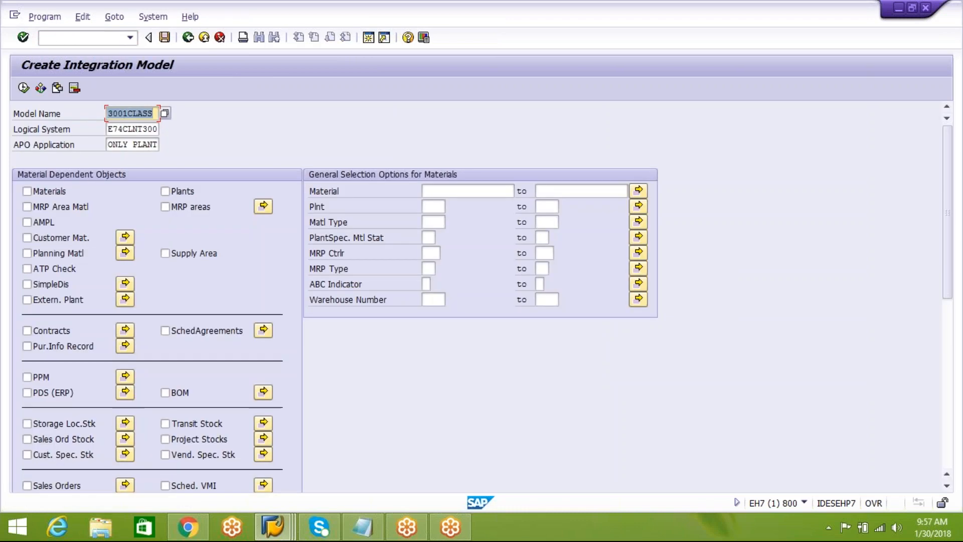
{"action": "left_click", "coordinate": [110, 144]}
{"action": "left_click_drag", "start_coordinate": [110, 144], "coordinate": [183, 150]}
{"action": "type", "text": "only "}
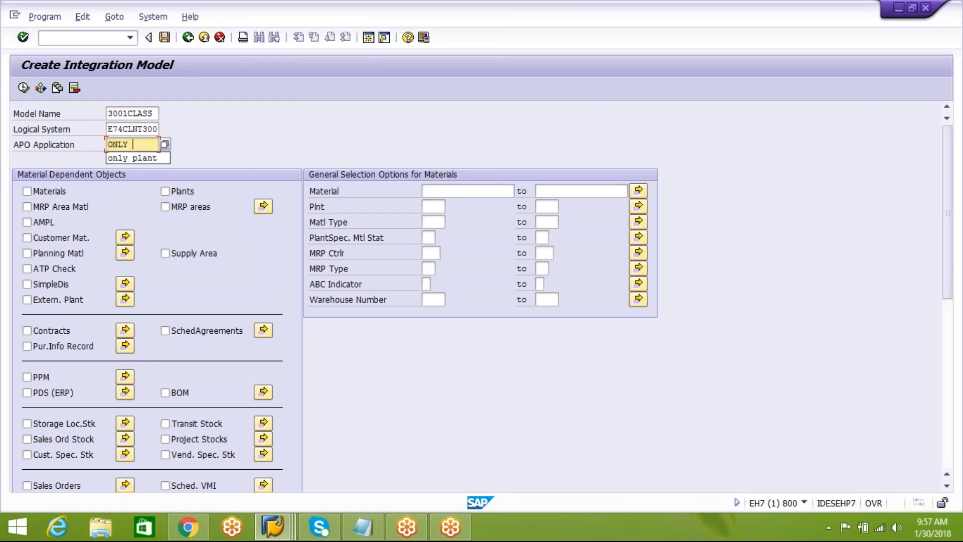
{"action": "type", "text": "s"}
{"action": "type", "text": "IP"}
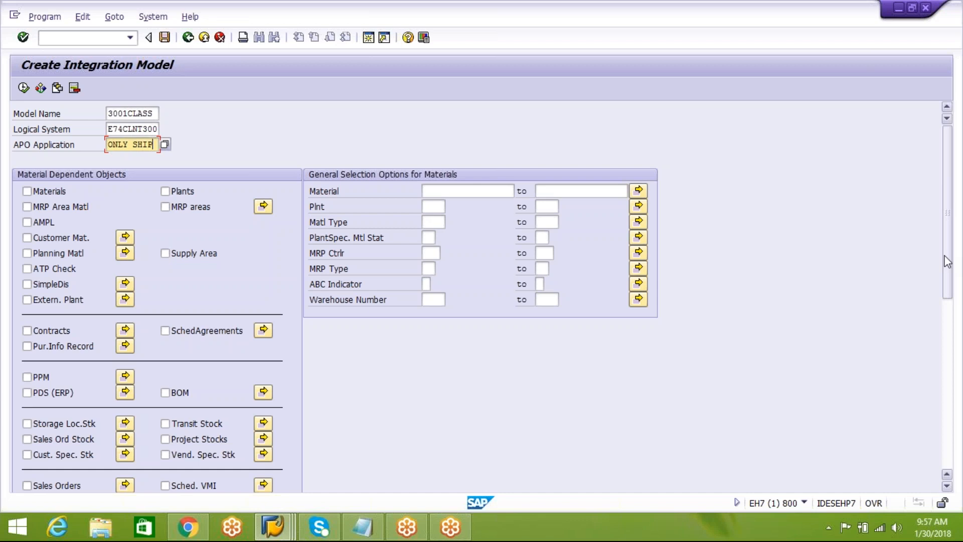
Include shipping points in the integration model, restrict them to shipping point AIPS and execute the selection.
{"action": "left_click_drag", "start_coordinate": [949, 255], "coordinate": [950, 452]}
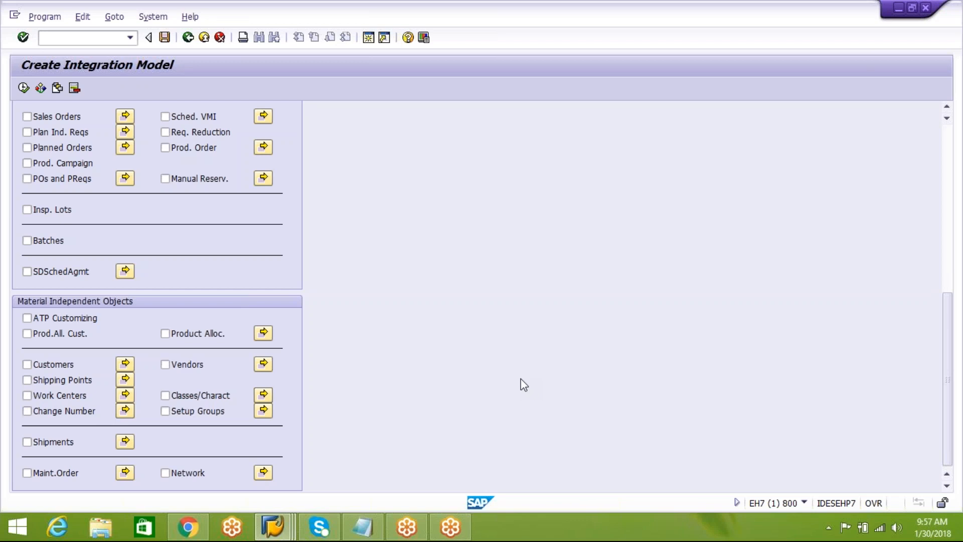
{"action": "left_click", "coordinate": [28, 380]}
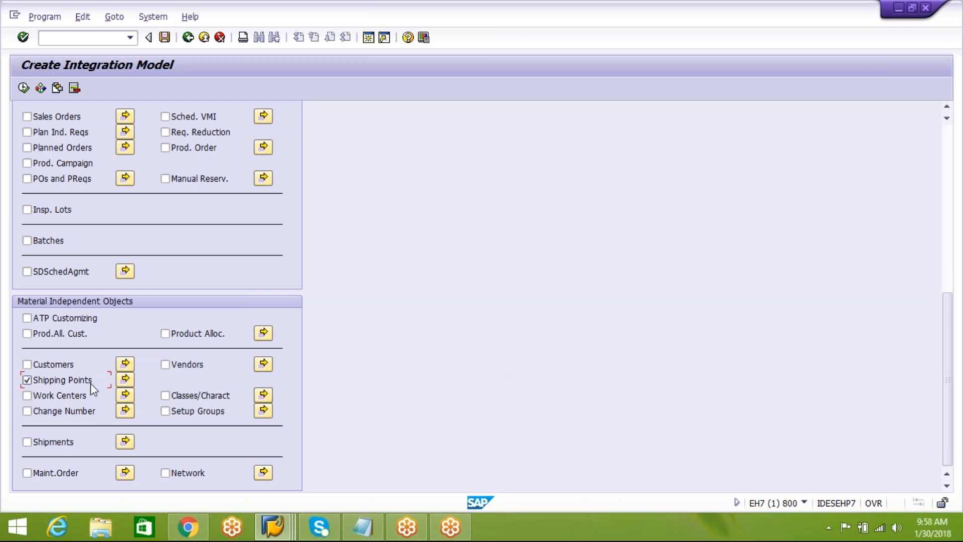
{"action": "left_click", "coordinate": [126, 379]}
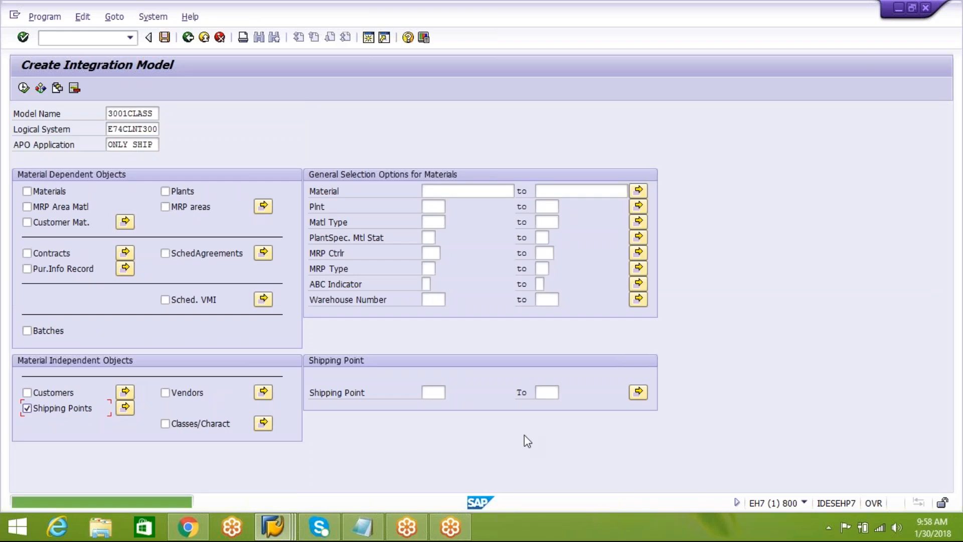
{"action": "left_click", "coordinate": [434, 393]}
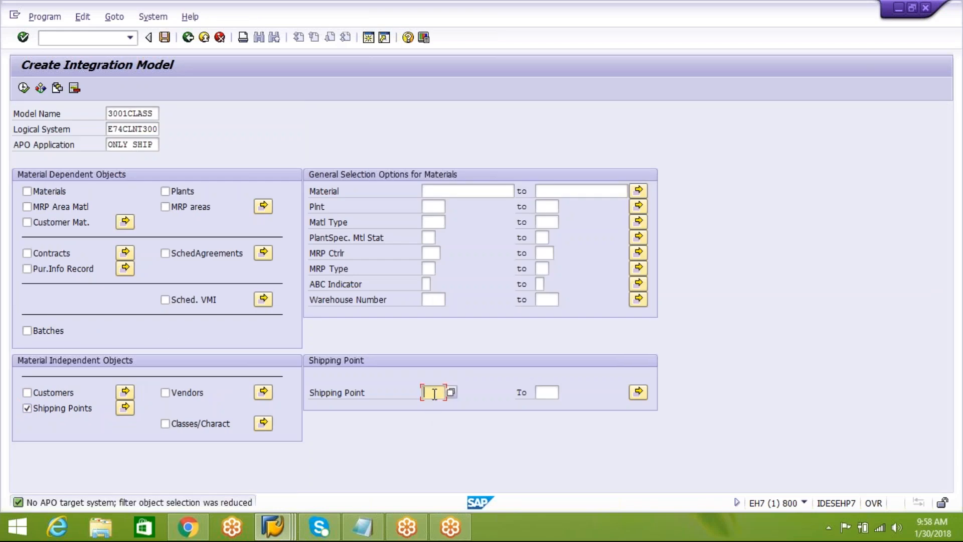
{"action": "type", "text": "AIPS"}
{"action": "left_click", "coordinate": [25, 89]}
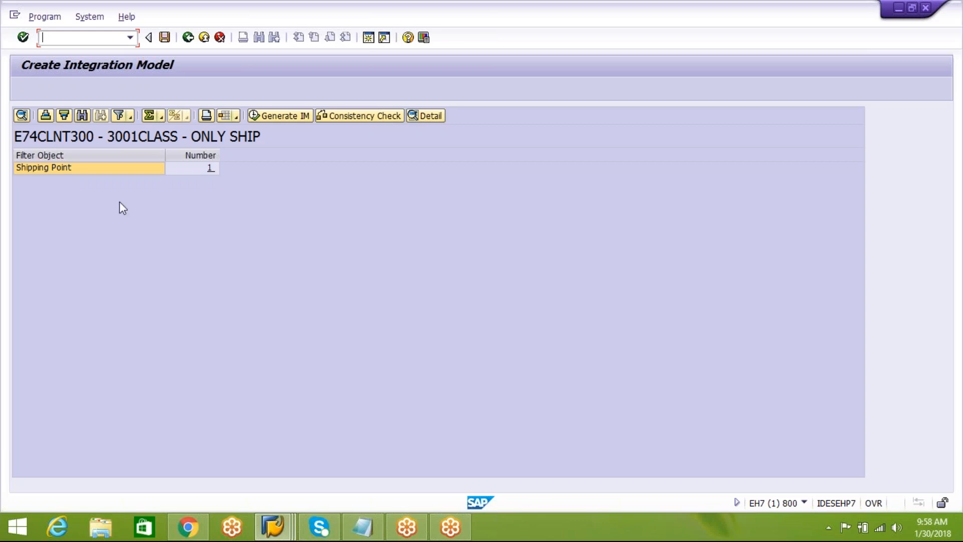
Check the detail list of the Shipping Point filter object and return to the model overview.
{"action": "left_click", "coordinate": [80, 168]}
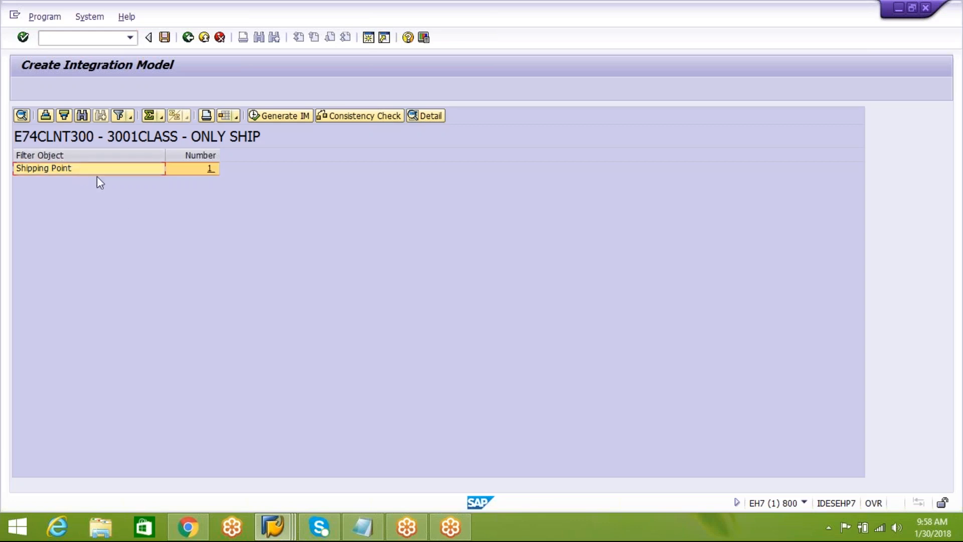
{"action": "left_click", "coordinate": [423, 115]}
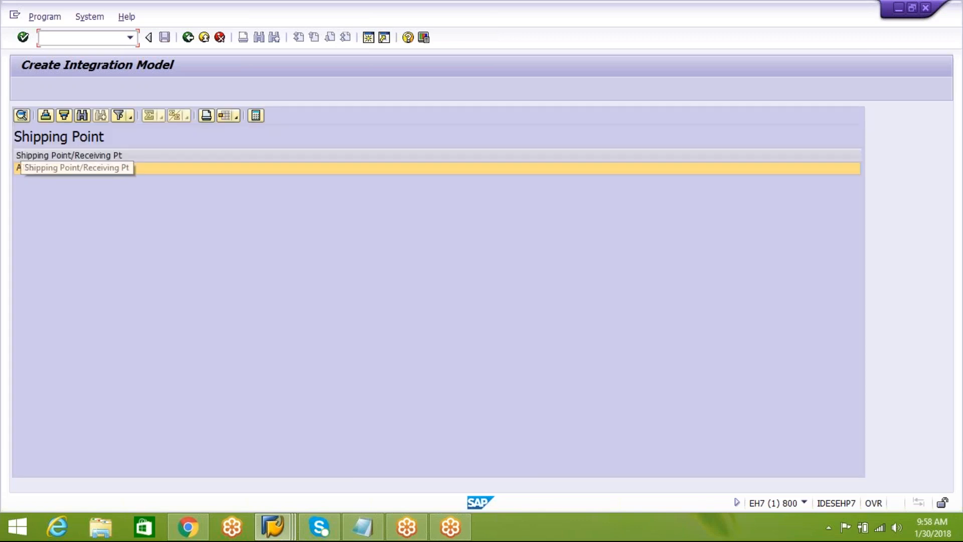
{"action": "left_click", "coordinate": [188, 38]}
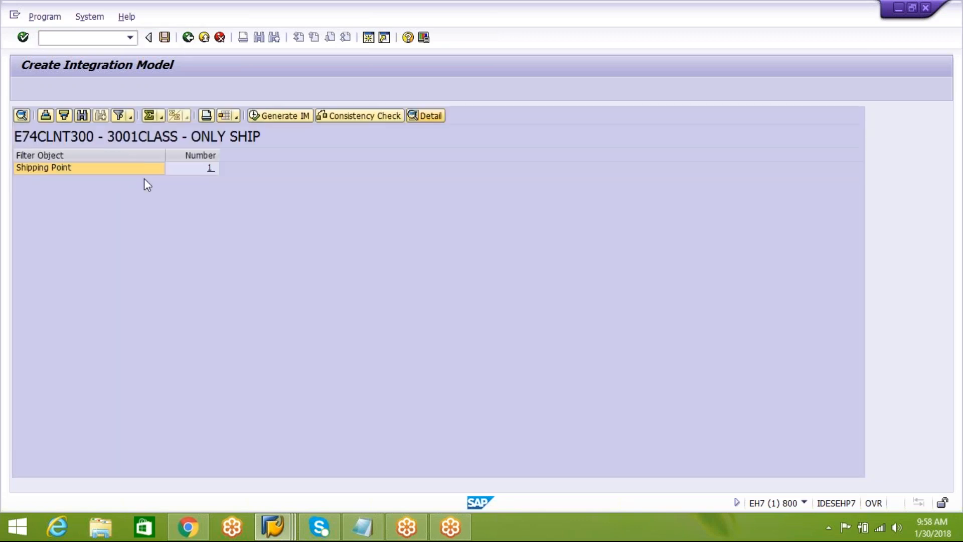
Generate integration model 3001CLASS for application ONLY SHIP and return to the SAP Easy Access screen.
{"action": "left_click", "coordinate": [91, 167]}
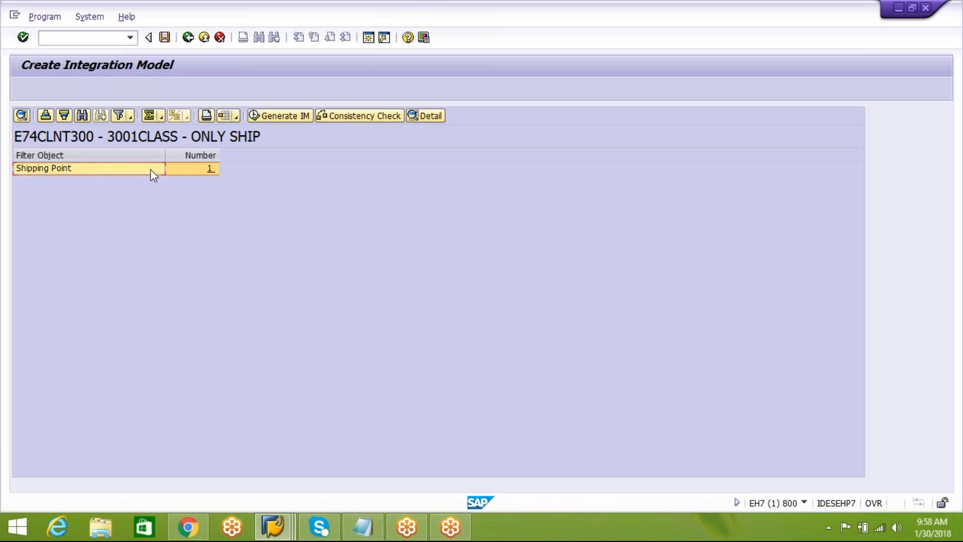
{"action": "left_click", "coordinate": [269, 116]}
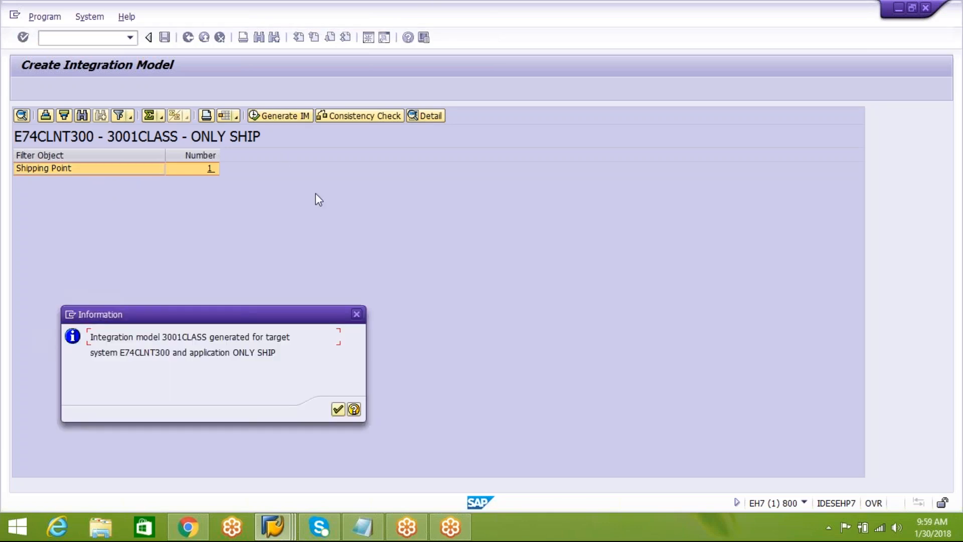
{"action": "left_click", "coordinate": [337, 410]}
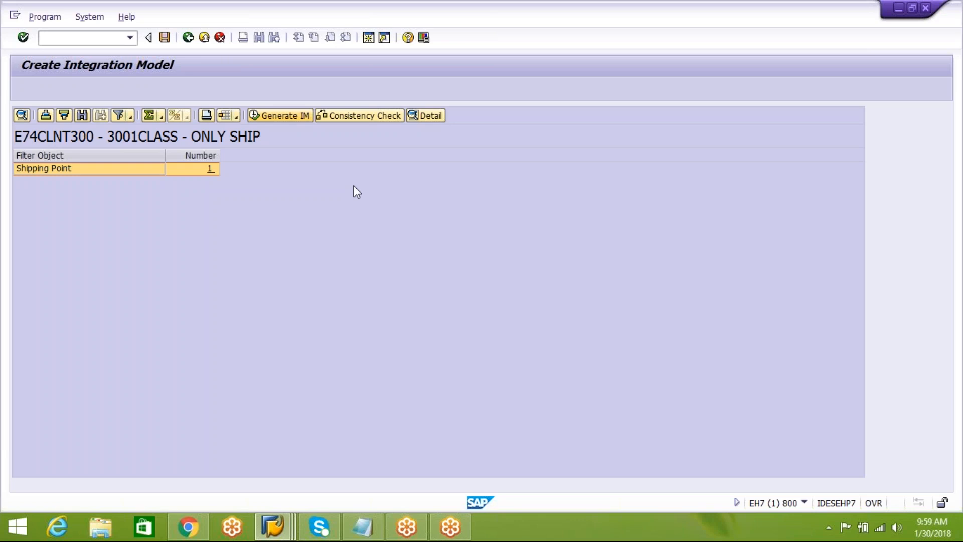
{"action": "left_click", "coordinate": [188, 39]}
{"action": "left_click", "coordinate": [187, 39]}
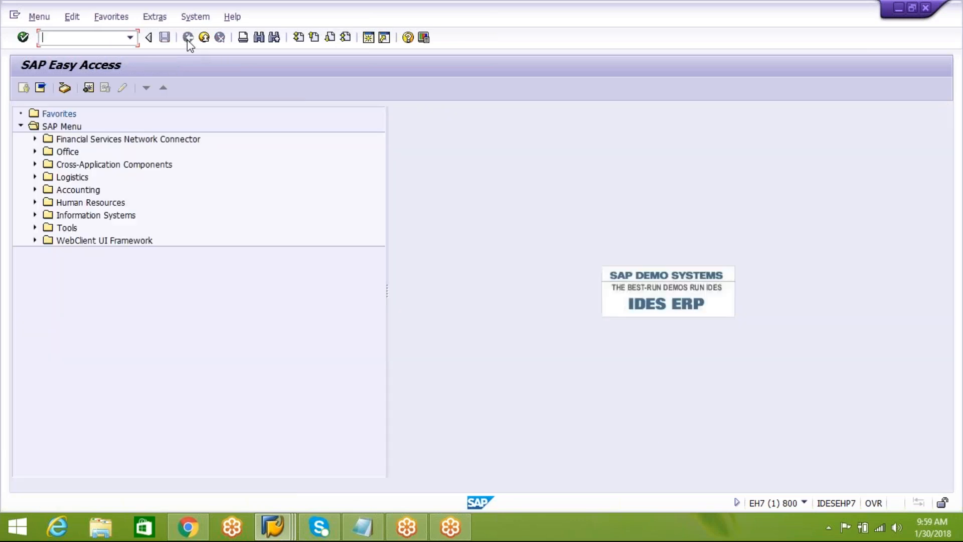
Start transaction CFM2, execute the selection for model 3001CLASS with APO application ONLY SHIP, and display the ONLY SHIP model.
{"action": "type", "text": "CFM2"}
{"action": "key", "text": "Return"}
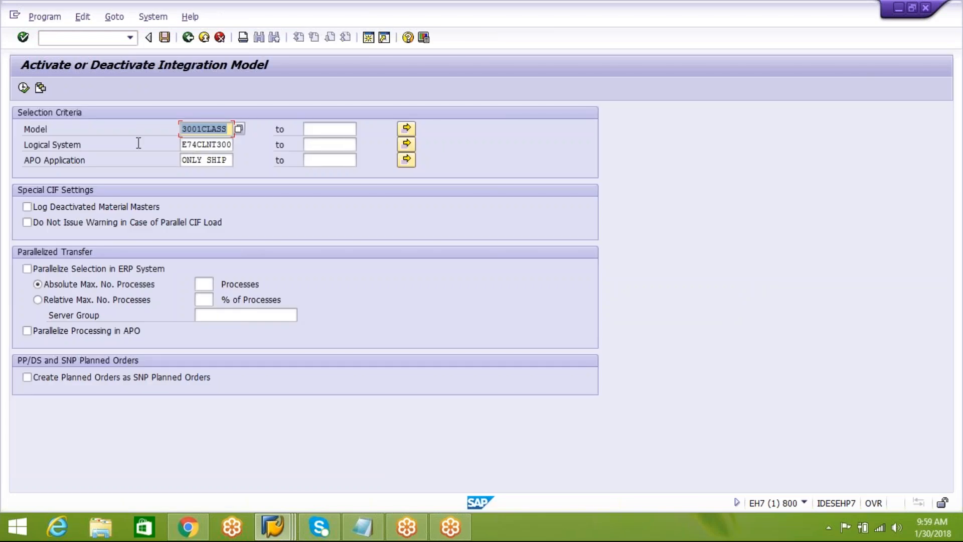
{"action": "left_click", "coordinate": [187, 161]}
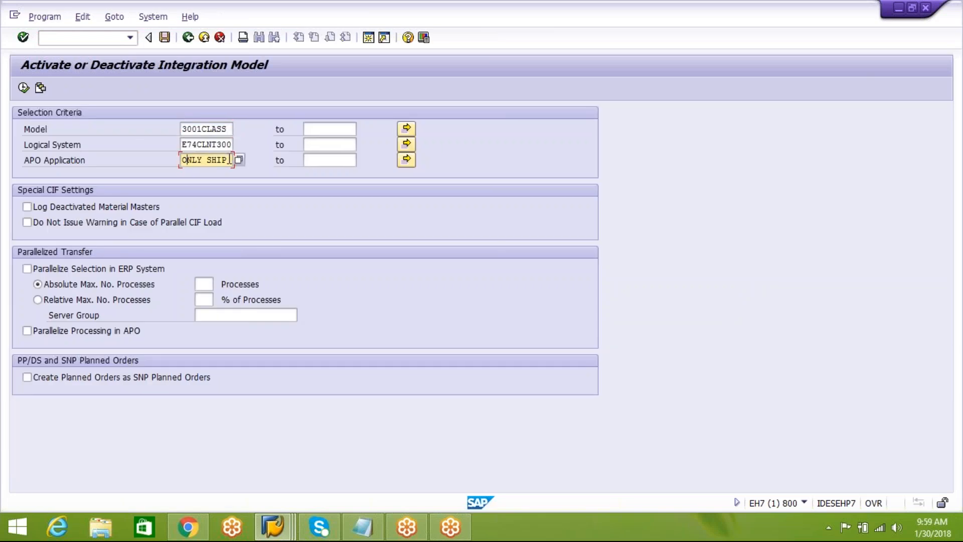
{"action": "left_click", "coordinate": [24, 87]}
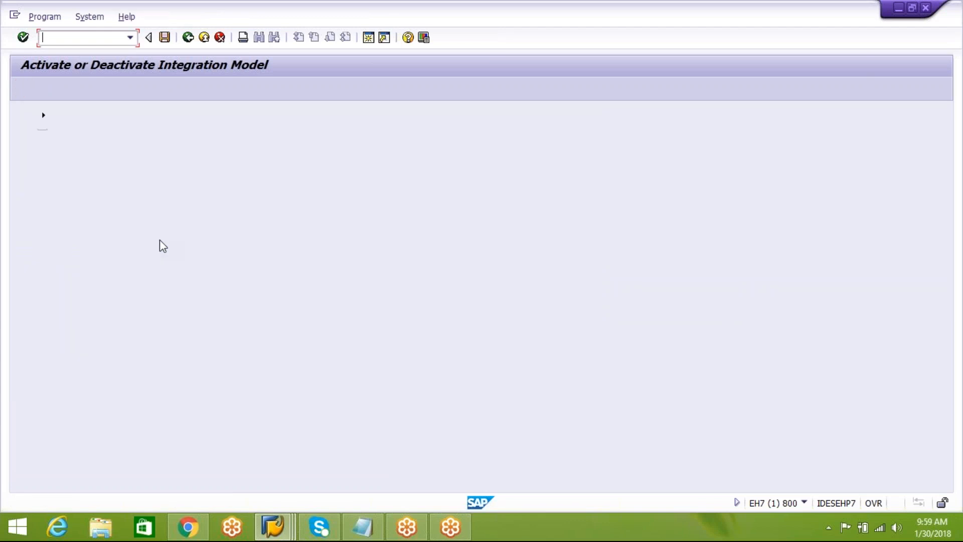
{"action": "double_click", "coordinate": [97, 176]}
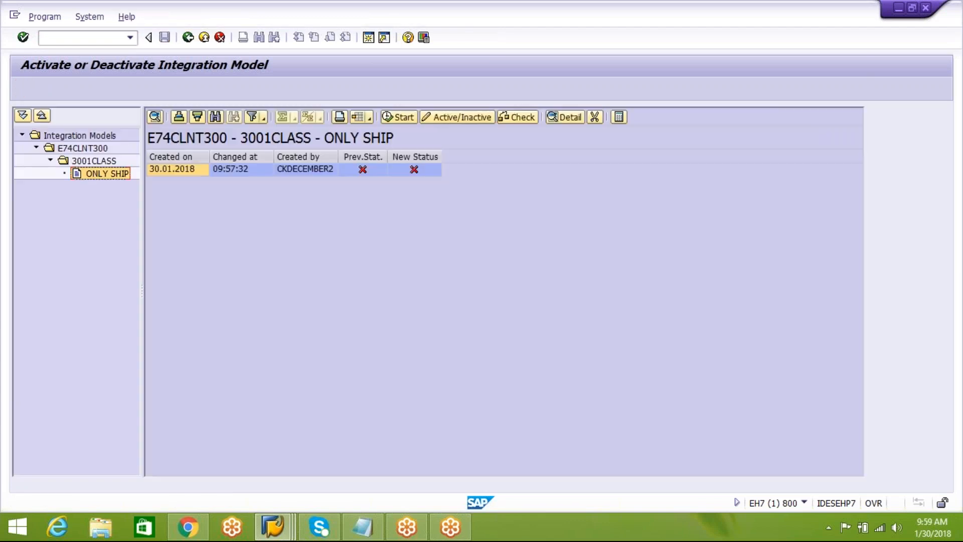
{"action": "left_click", "coordinate": [100, 162]}
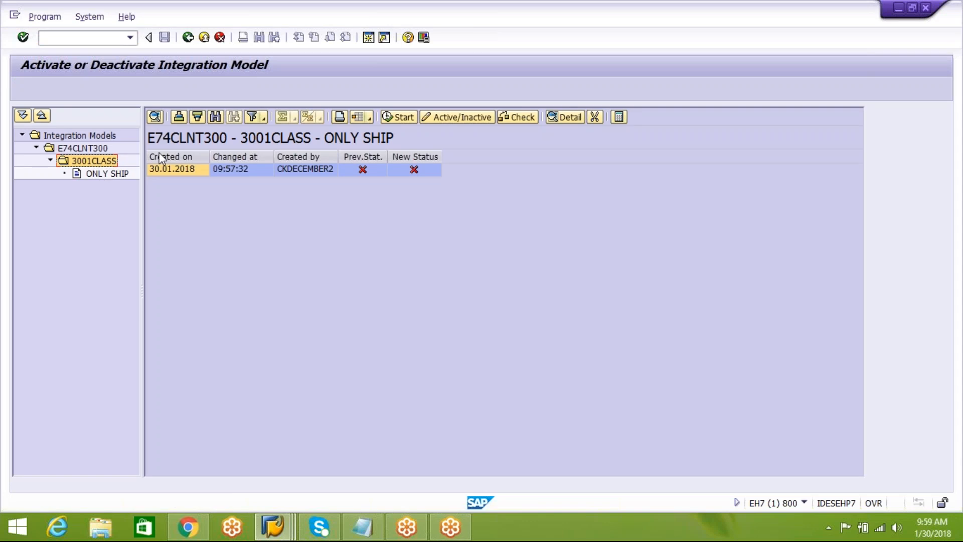
{"action": "left_click", "coordinate": [94, 176]}
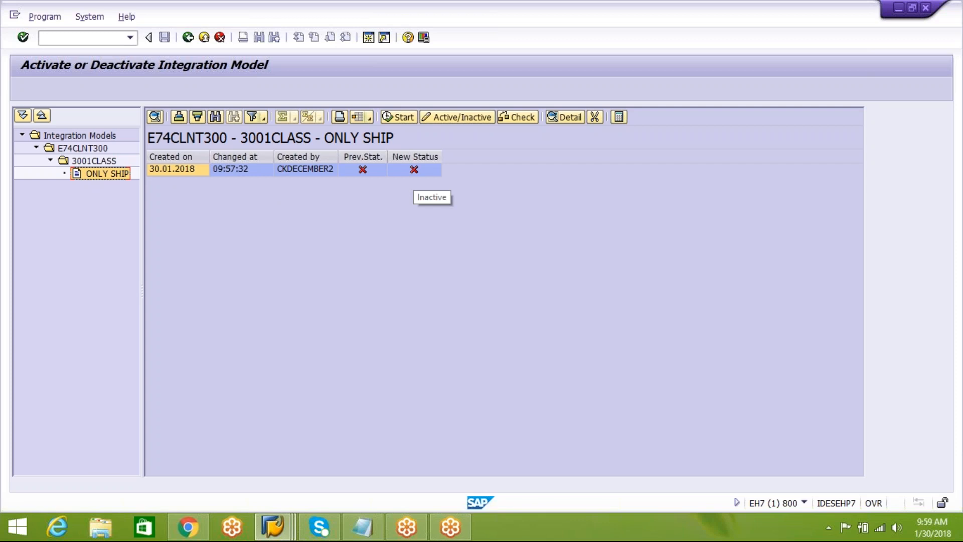
Set the new status of the ONLY SHIP model to active, start the transfer and branch to the application log.
{"action": "left_click", "coordinate": [414, 170]}
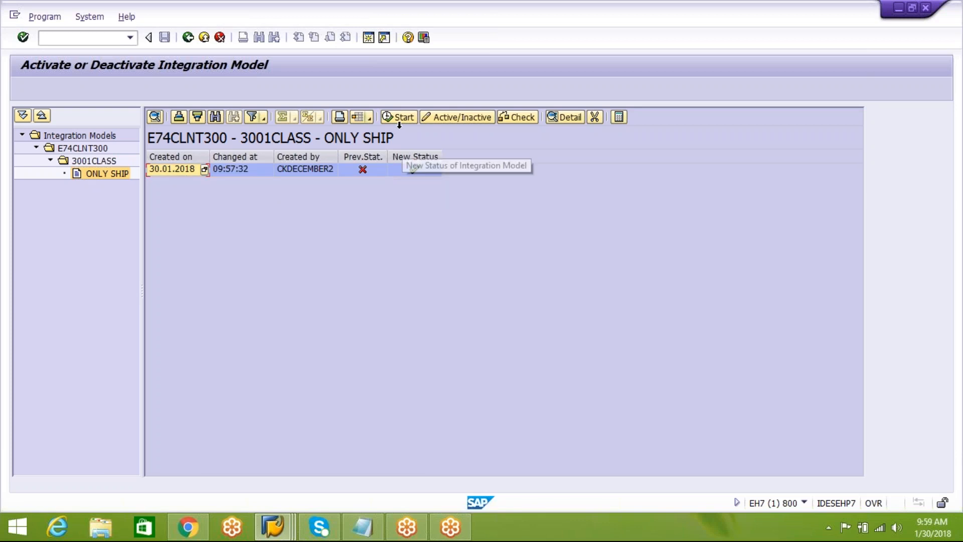
{"action": "left_click", "coordinate": [402, 120]}
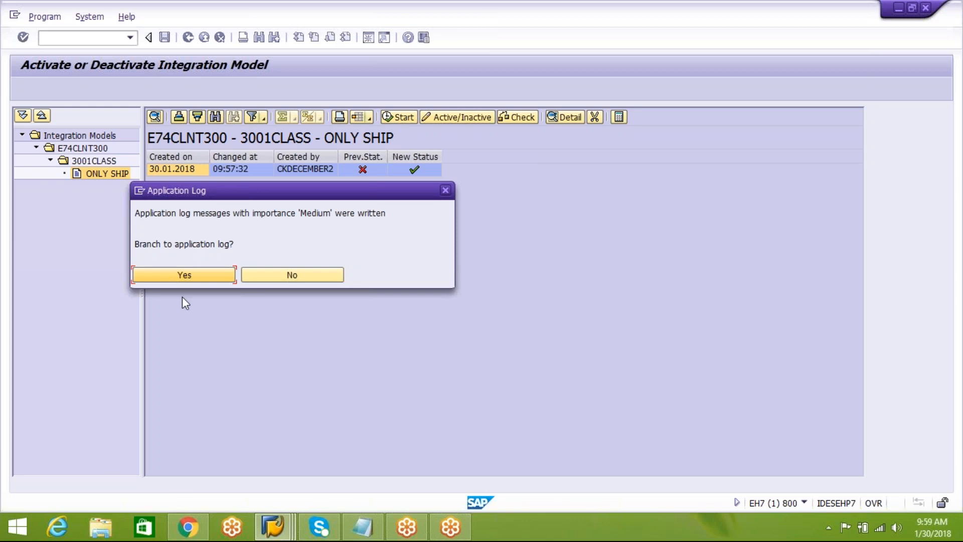
{"action": "left_click", "coordinate": [196, 282]}
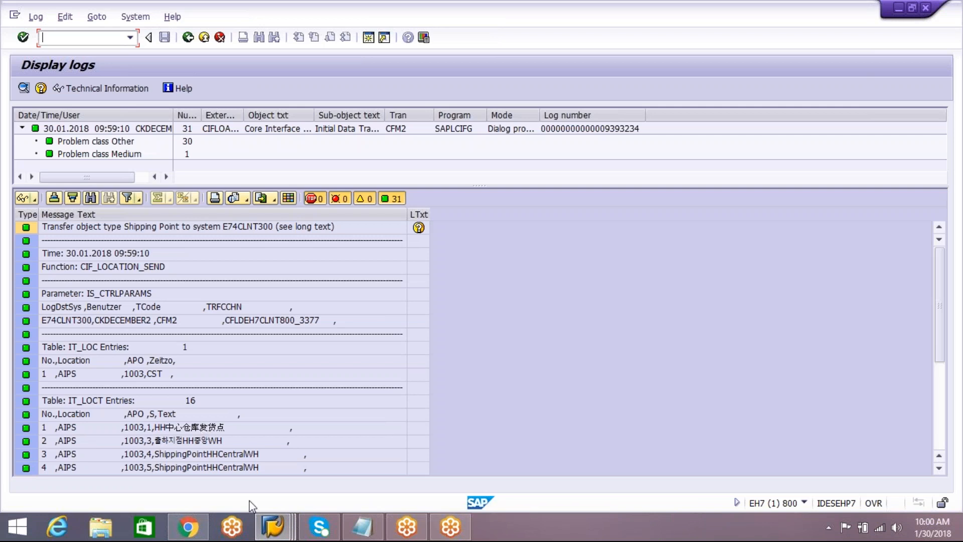
Switch to the Location Master Data window of the EWM system and look up location AIPS.
{"action": "left_click", "coordinate": [274, 526]}
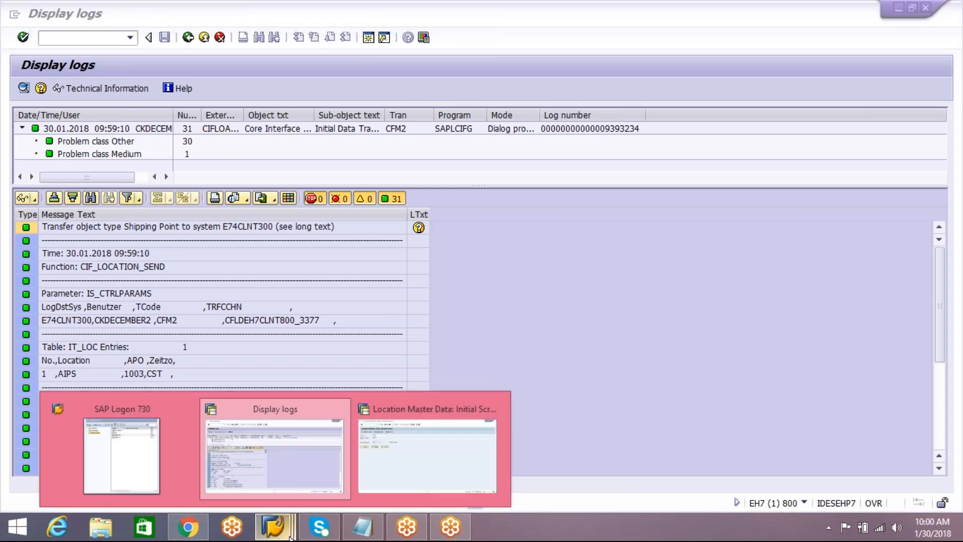
{"action": "left_click", "coordinate": [387, 470]}
{"action": "left_click_drag", "start_coordinate": [155, 114], "coordinate": [46, 122]}
{"action": "type", "text": "A"}
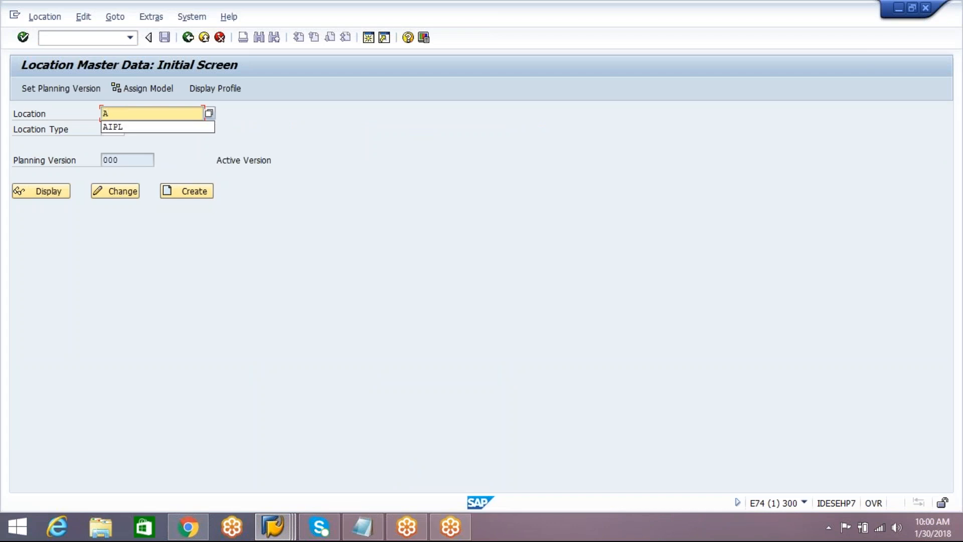
{"action": "type", "text": "IPS"}
{"action": "key", "text": "Return"}
Examine the possible location types, including 1003 Shipping Point, and close the list without adopting an entry.
{"action": "left_click", "coordinate": [111, 129]}
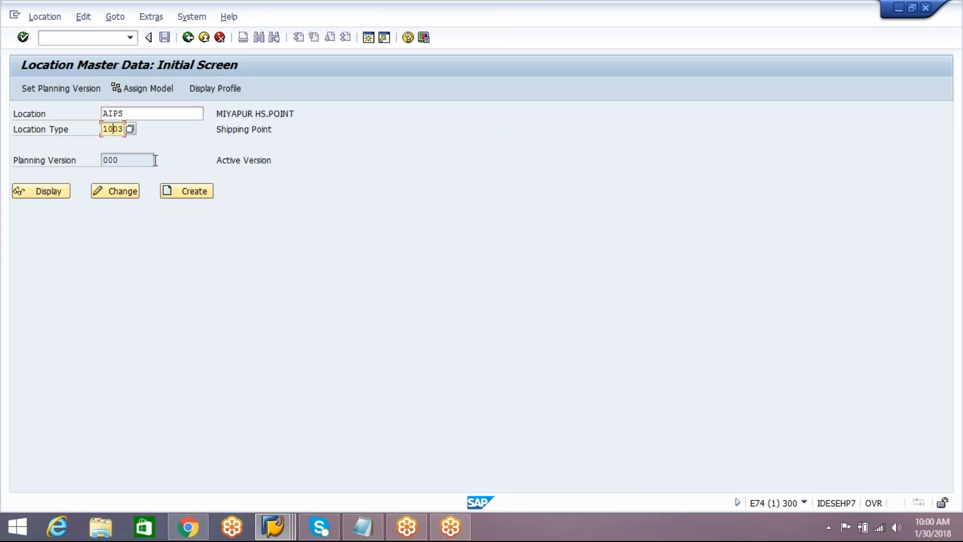
{"action": "left_click", "coordinate": [130, 129]}
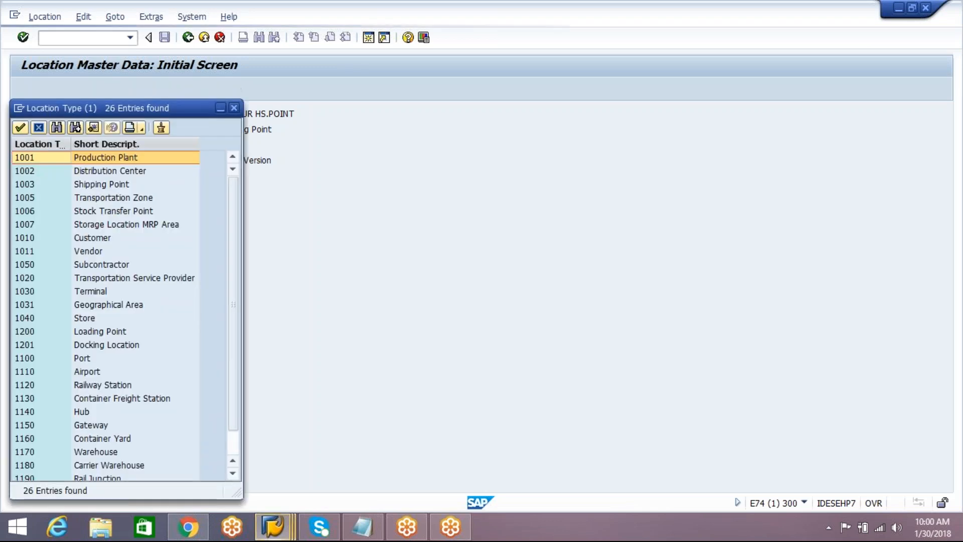
{"action": "left_click", "coordinate": [128, 184]}
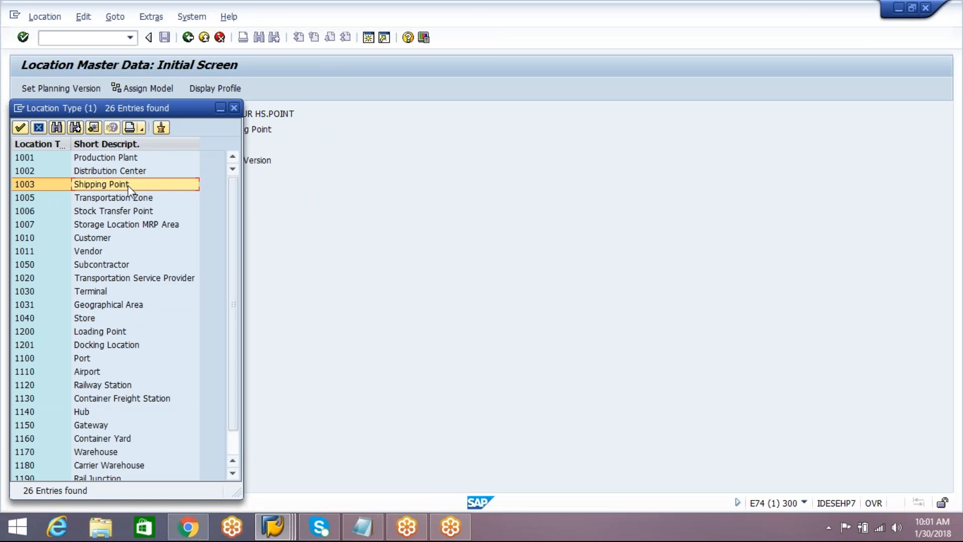
{"action": "left_click", "coordinate": [235, 108]}
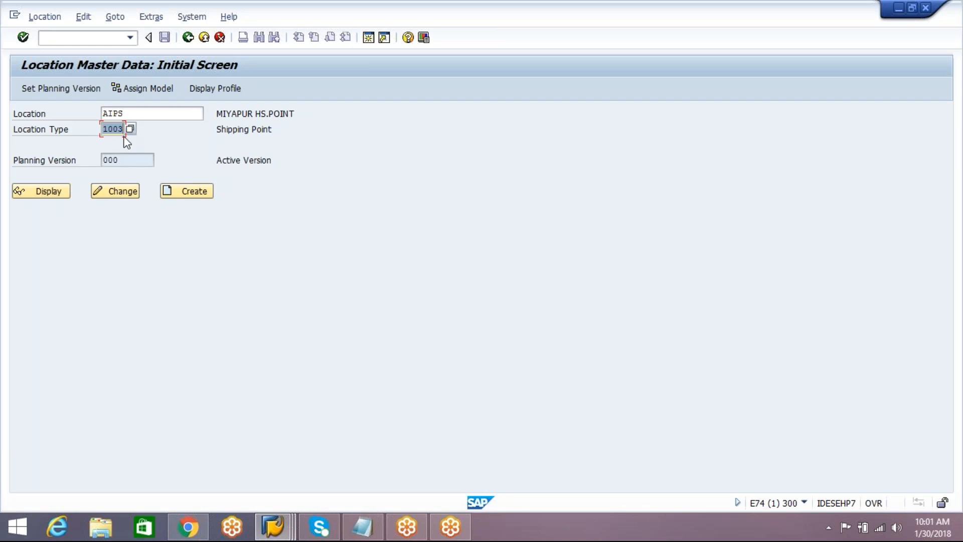
{"action": "left_click", "coordinate": [155, 115]}
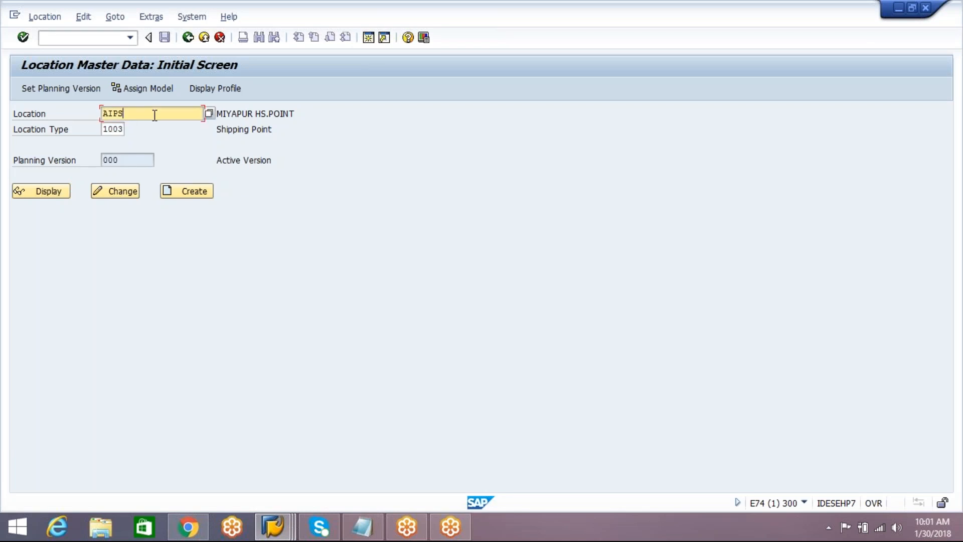
Switch to the Notepad notes and add the question "1. can we have different location types for a single location ?".
{"action": "left_click", "coordinate": [362, 526]}
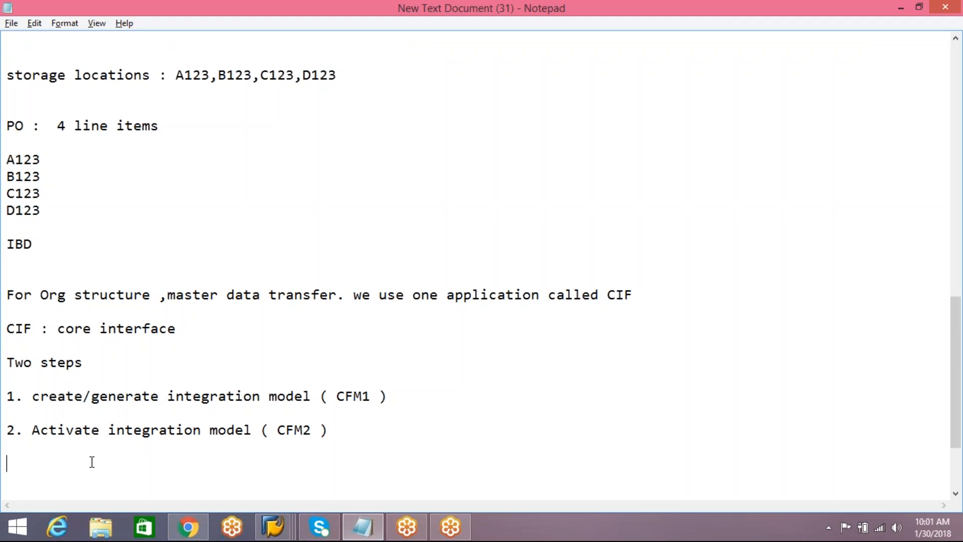
{"action": "type", "text": "1. can we have differe"}
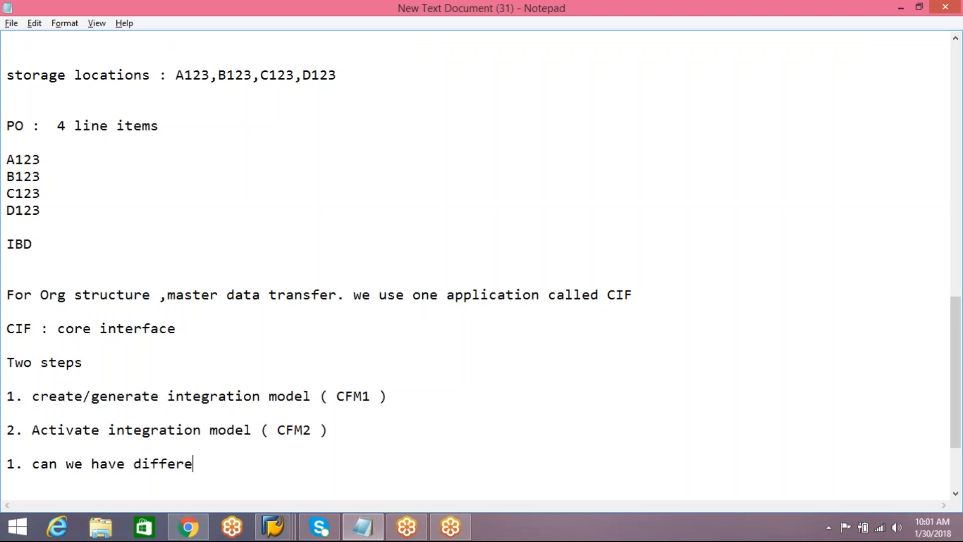
{"action": "type", "text": "nt location ty"}
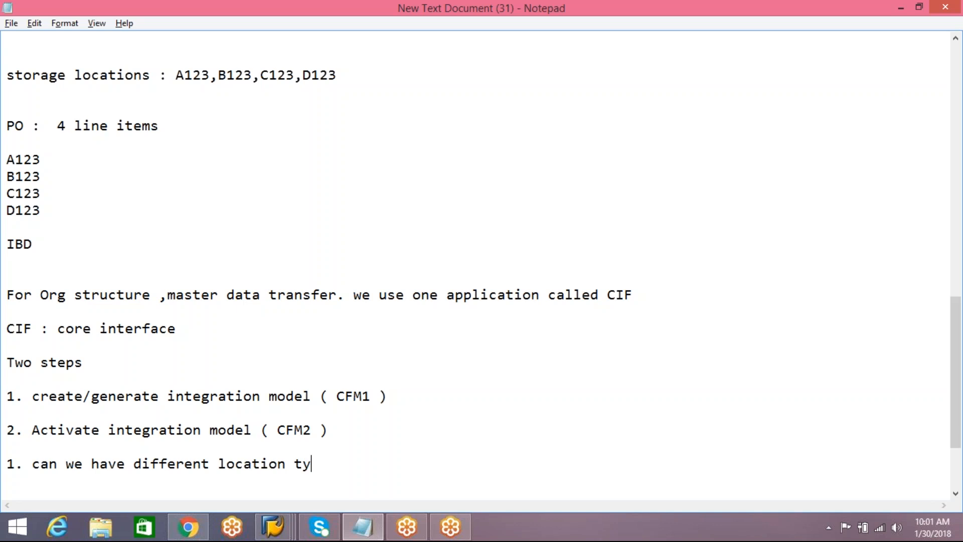
{"action": "type", "text": "pes for a single location ?"}
{"action": "key", "text": "Return"}
{"action": "key", "text": "Return"}
{"action": "key", "text": "Return"}
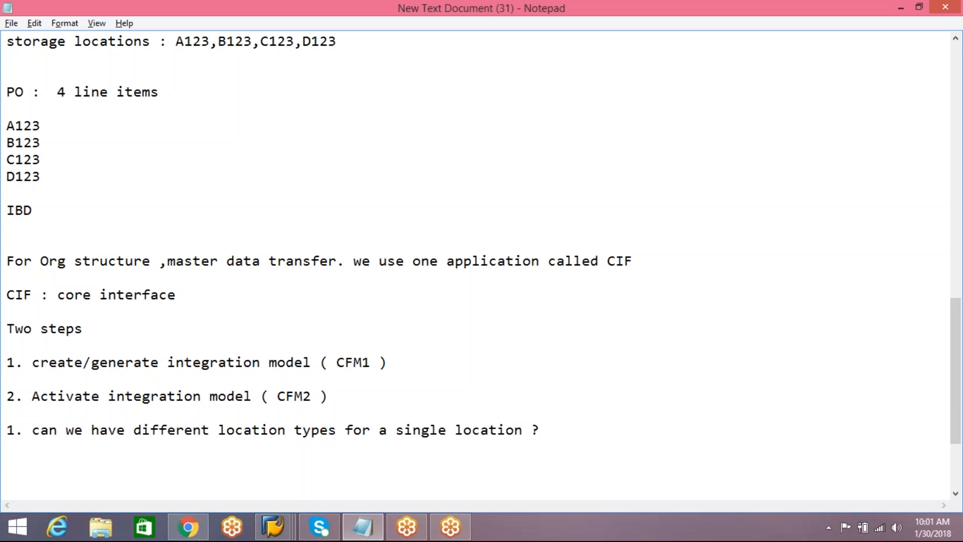
Add the answer NO below the question and remove the extra blank line between them.
{"action": "type", "text": "NO"}
{"action": "key", "text": "Return"}
{"action": "key", "text": "Return"}
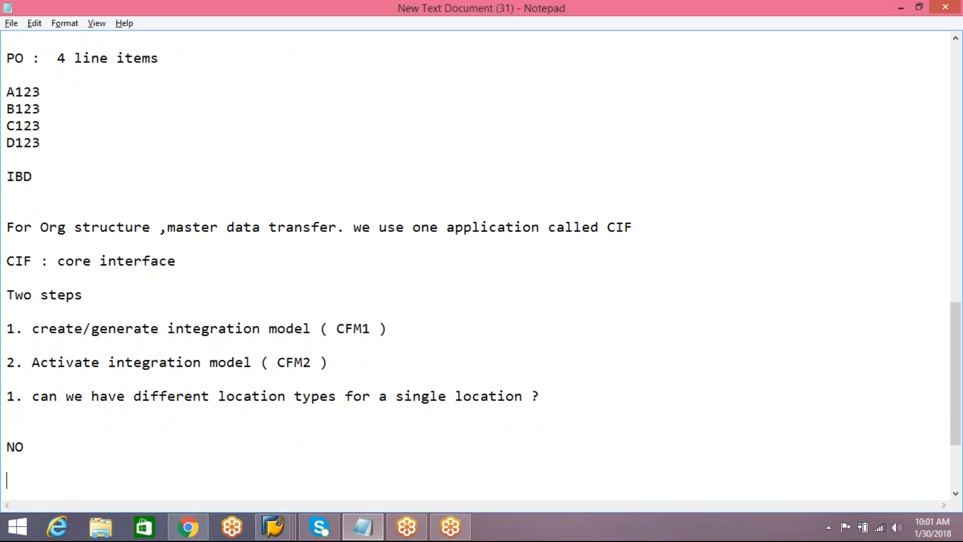
{"action": "left_click", "coordinate": [11, 424]}
{"action": "key", "text": "Delete"}
{"action": "left_click", "coordinate": [21, 453]}
Add the heading "ECC :" below the answer, followed by the line "plant : A123".
{"action": "key", "text": "Return"}
{"action": "type", "text": "ECC :"}
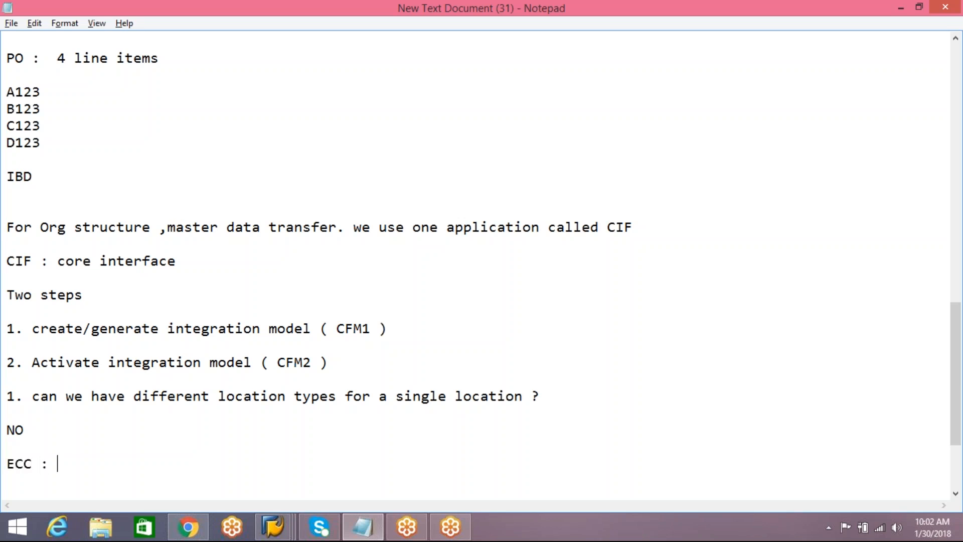
{"action": "key", "text": "Return"}
{"action": "key", "text": "Return"}
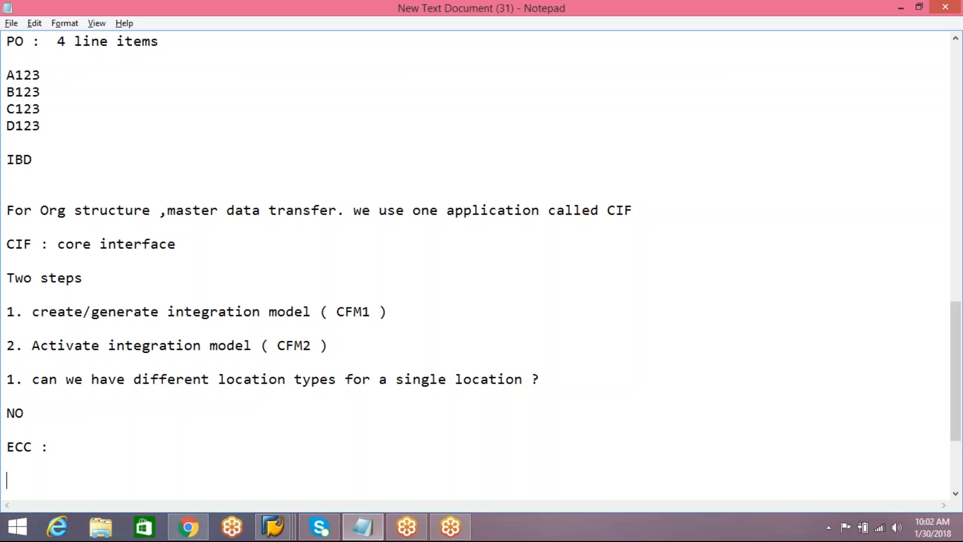
{"action": "type", "text": "plant : A123"}
{"action": "key", "text": "Return"}
{"action": "key", "text": "Return"}
Add the line "shipping : A123" below the plant entry.
{"action": "type", "text": "s"}
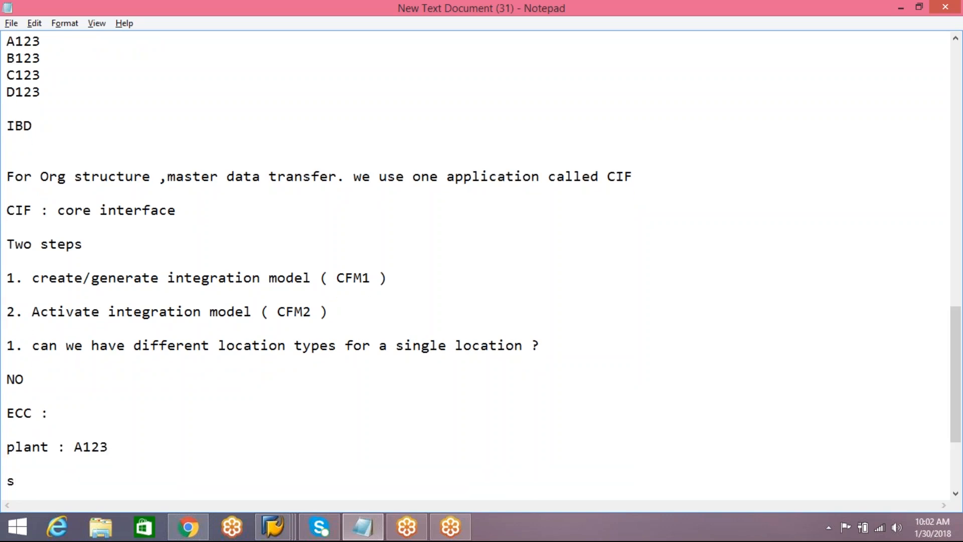
{"action": "type", "text": "hipping "}
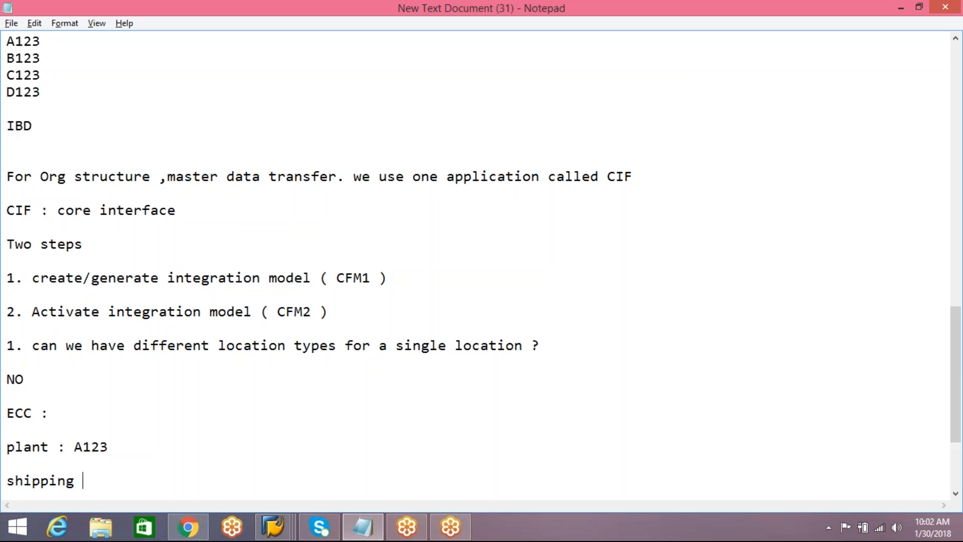
{"action": "type", "text": ": A123"}
{"action": "key", "text": "Return"}
{"action": "key", "text": "Return"}
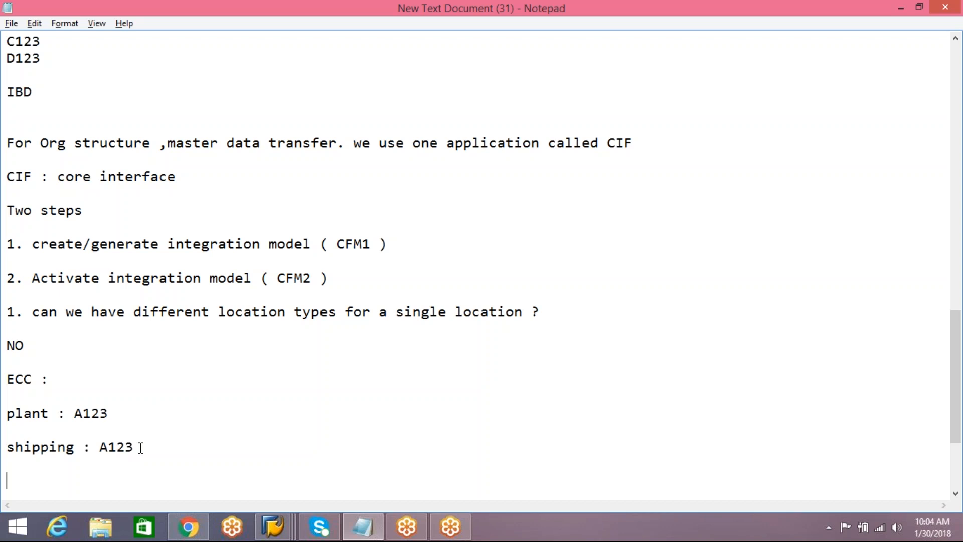
Add the heading "enhancement" below the shipping entry, followed by the line "PLA123--1001".
{"action": "type", "text": "enhancement"}
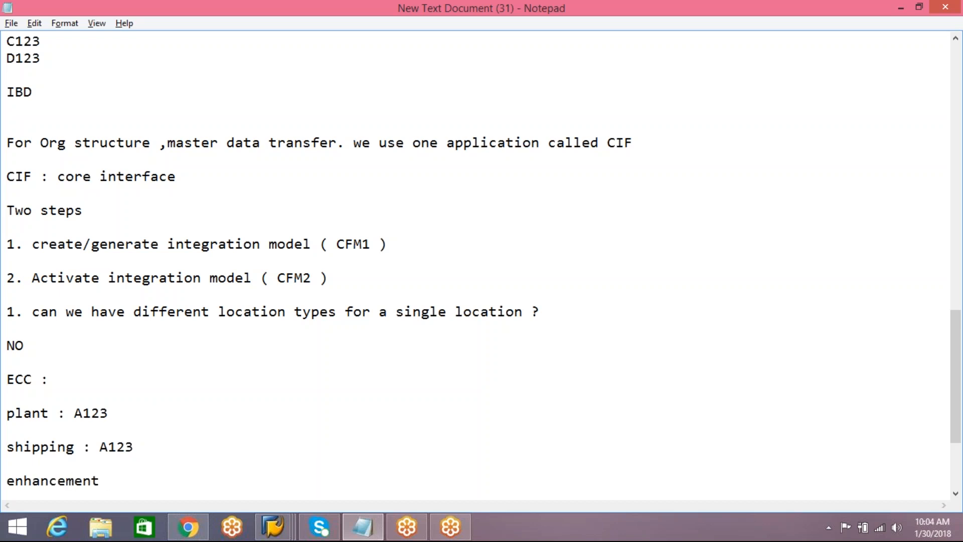
{"action": "key", "text": "Return"}
{"action": "key", "text": "Return"}
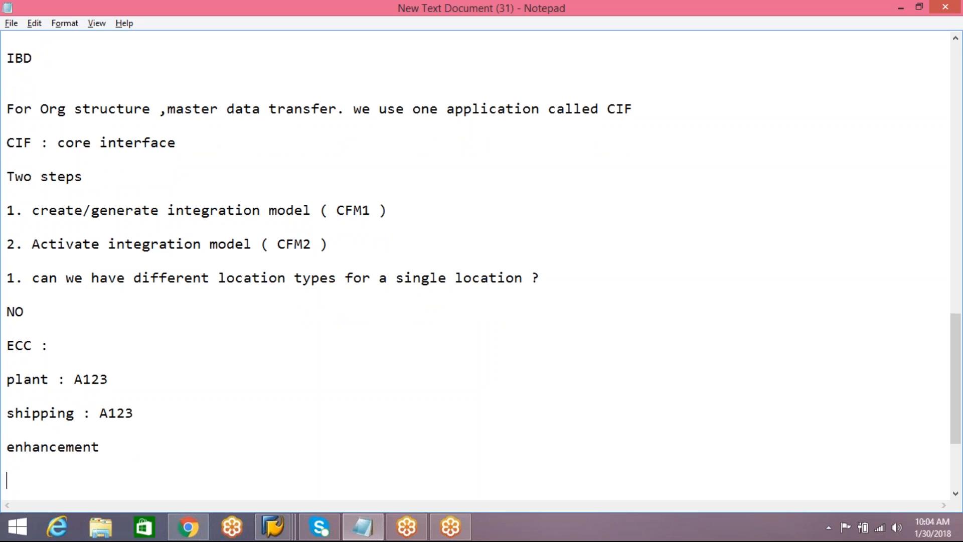
{"action": "type", "text": "PLA123"}
{"action": "type", "text": "--1001"}
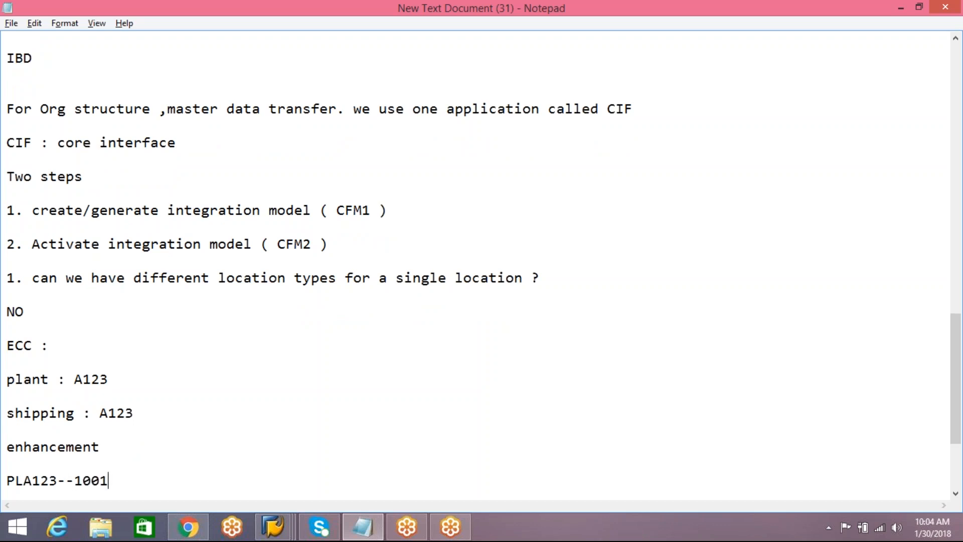
{"action": "key", "text": "Return"}
Add the line "SPA123--1003" directly below the PLA123 entry.
{"action": "type", "text": "SP"}
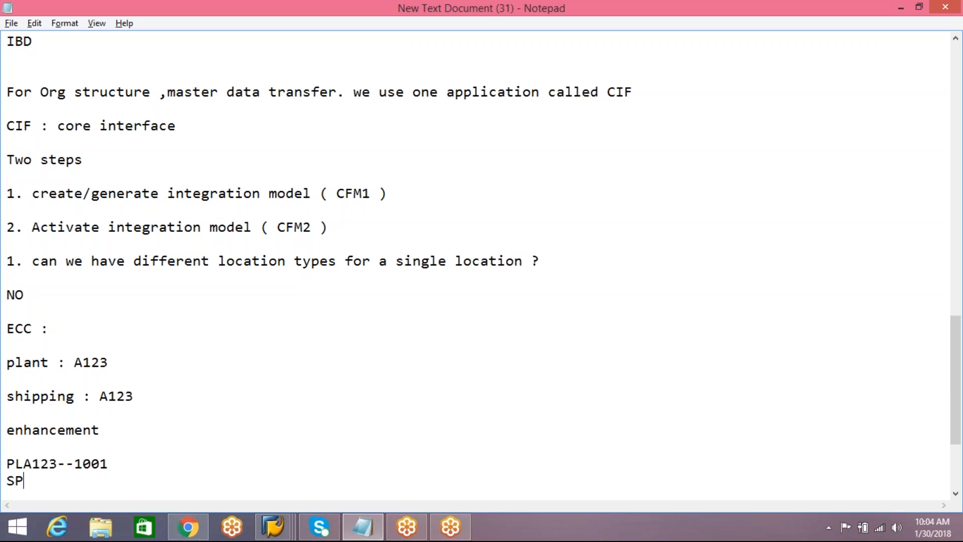
{"action": "type", "text": "A123--1003"}
{"action": "key", "text": "Return"}
{"action": "key", "text": "Return"}
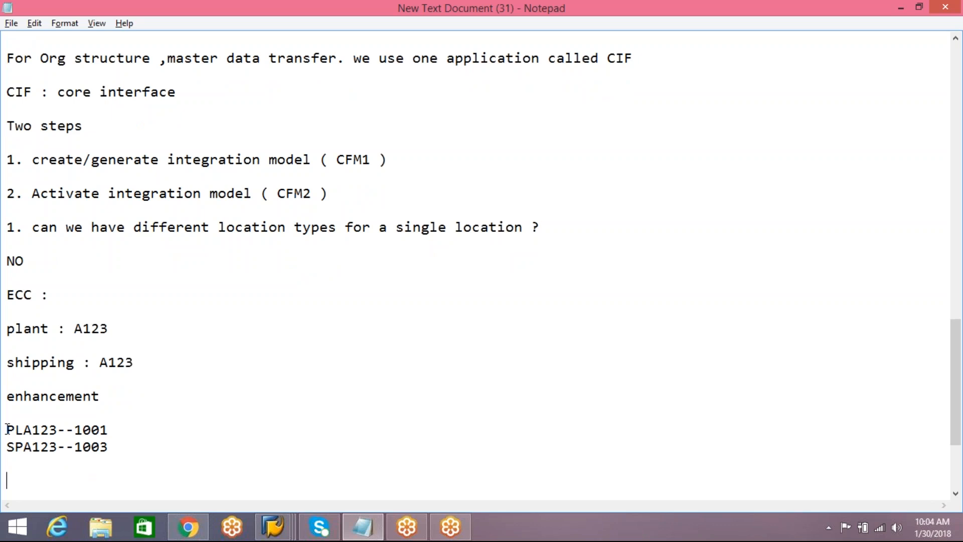
Compare the prefixed names PLA123 and SPA123 with the ECC plant and shipping entries A123 by highlighting them.
{"action": "left_click_drag", "start_coordinate": [6, 429], "coordinate": [59, 429]}
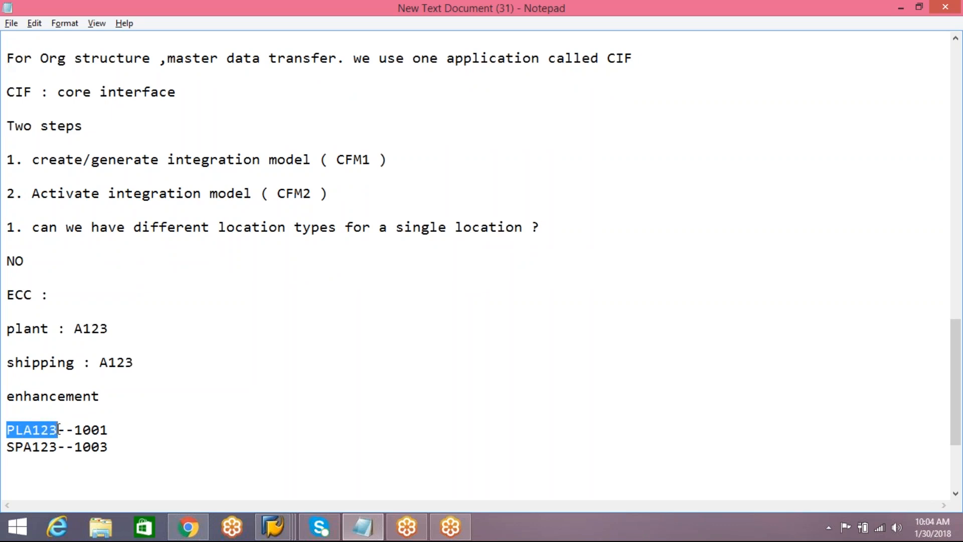
{"action": "left_click", "coordinate": [90, 328]}
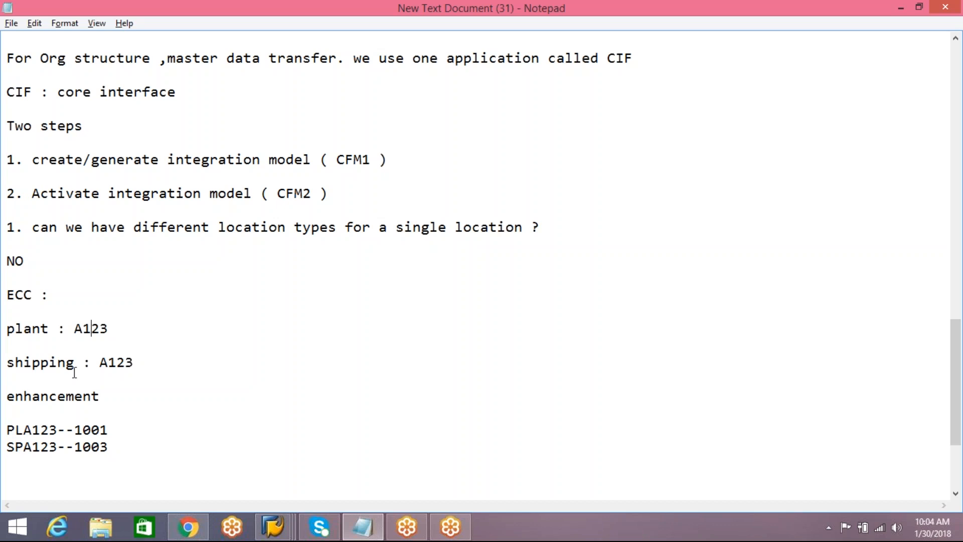
{"action": "left_click_drag", "start_coordinate": [58, 446], "coordinate": [6, 446]}
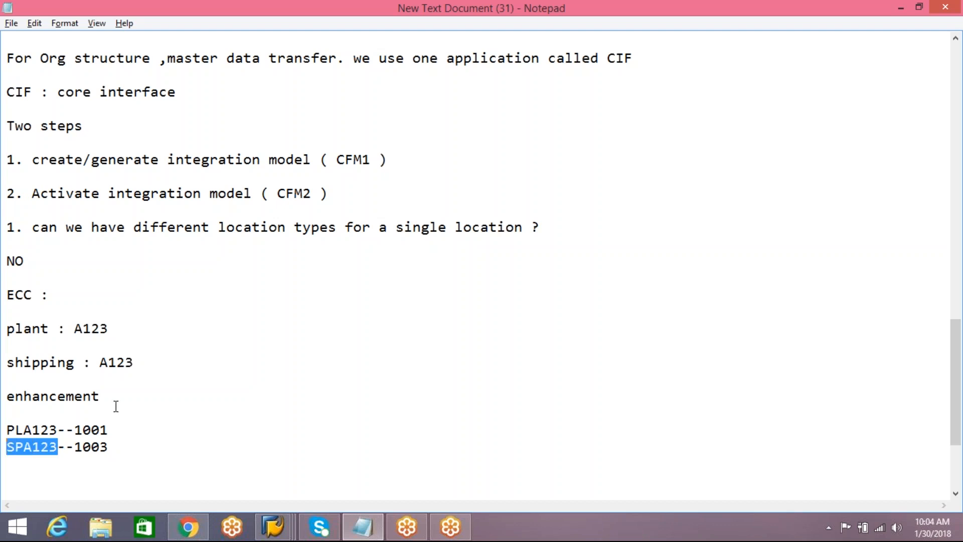
{"action": "left_click_drag", "start_coordinate": [100, 363], "coordinate": [135, 363]}
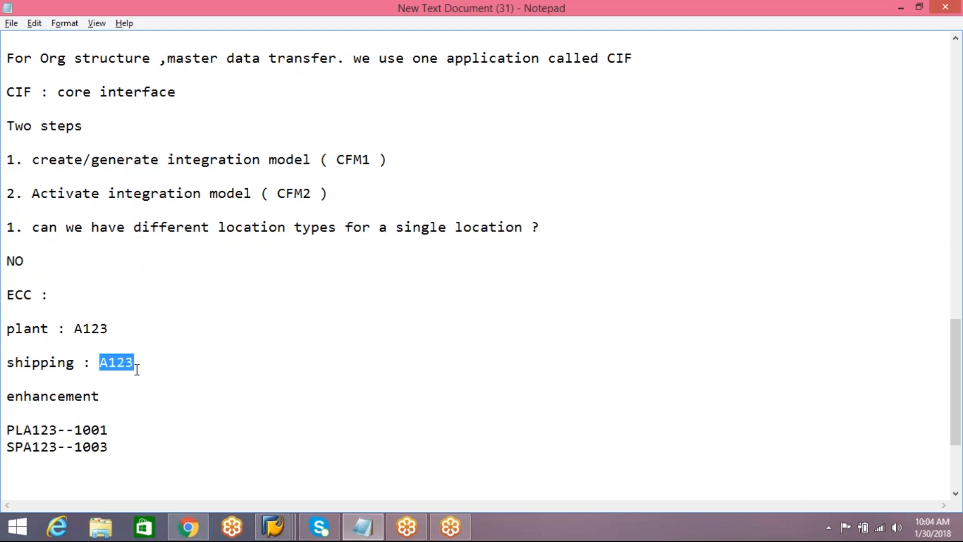
Switch to the SAP EWM session, leave the location master data and open the reference IMG through transaction SPRO.
{"action": "left_click", "coordinate": [113, 385]}
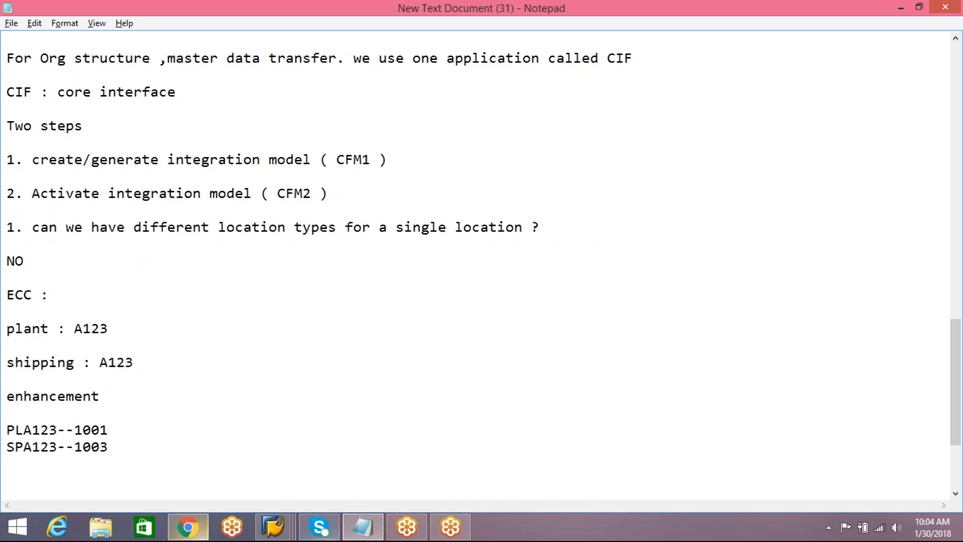
{"action": "mouse_move", "coordinate": [273, 527]}
{"action": "left_click", "coordinate": [401, 482]}
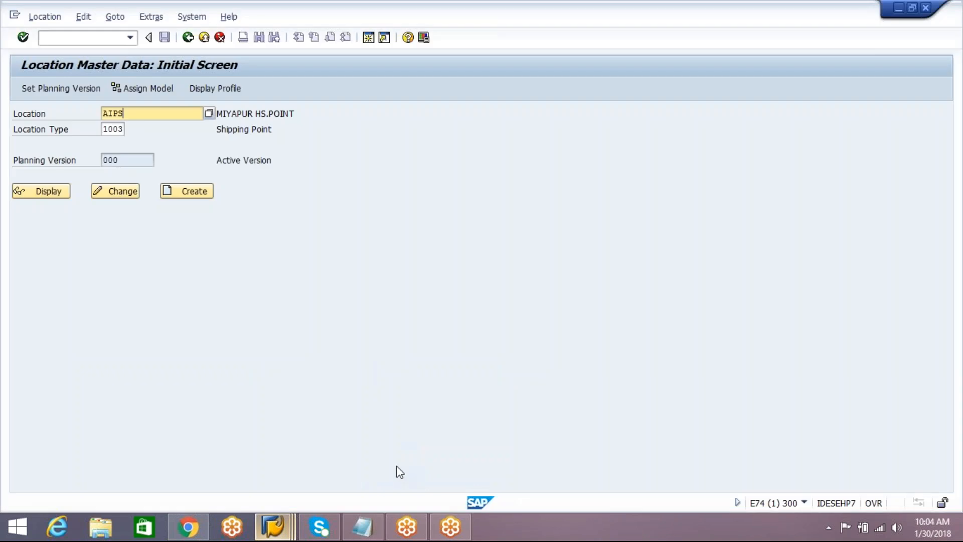
{"action": "left_click", "coordinate": [188, 37]}
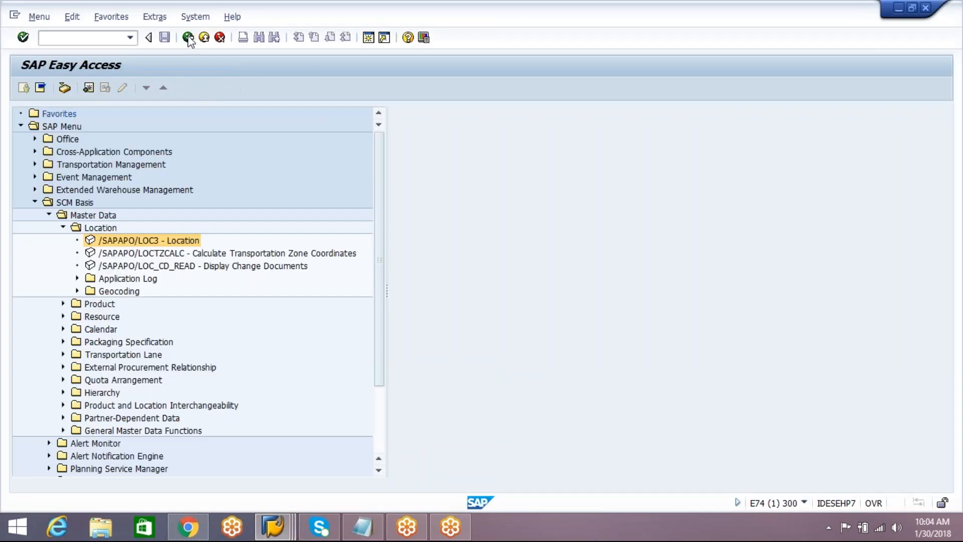
{"action": "left_click", "coordinate": [102, 38]}
{"action": "type", "text": "spro"}
{"action": "key", "text": "Return"}
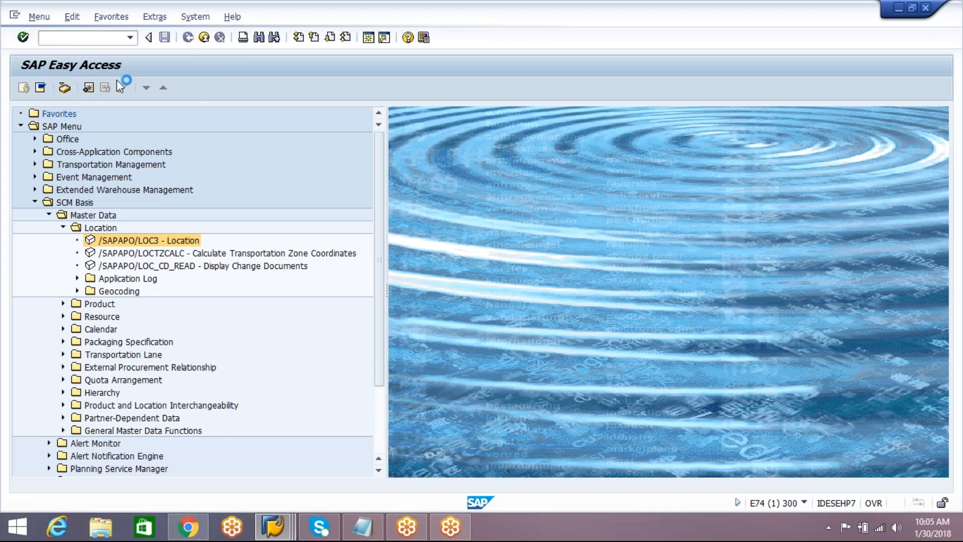
{"action": "left_click", "coordinate": [97, 90]}
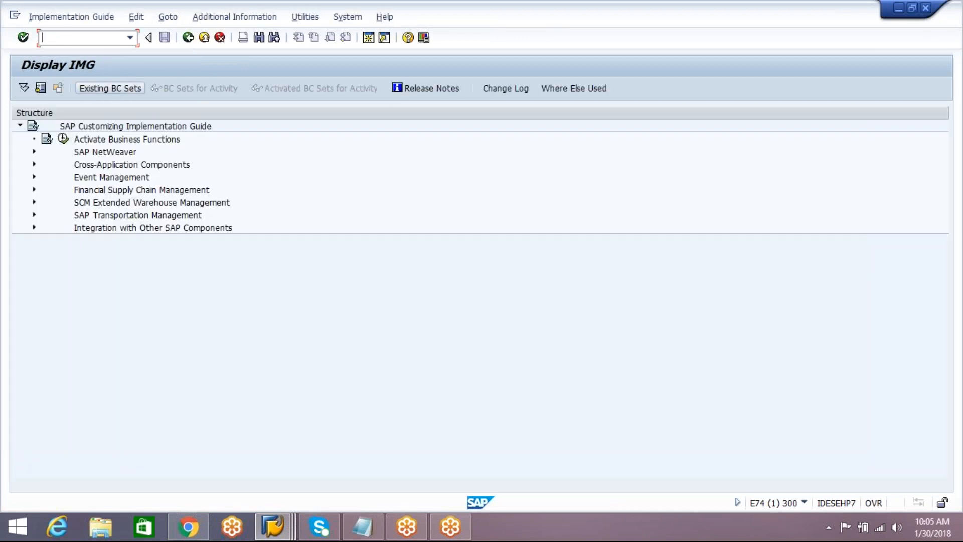
Open the activity "BAdI: Inbound Processing for Location" under SCM Basis > Integration > BAdIs for Specific Applications > Location and Business Partner.
{"action": "left_click", "coordinate": [34, 202]}
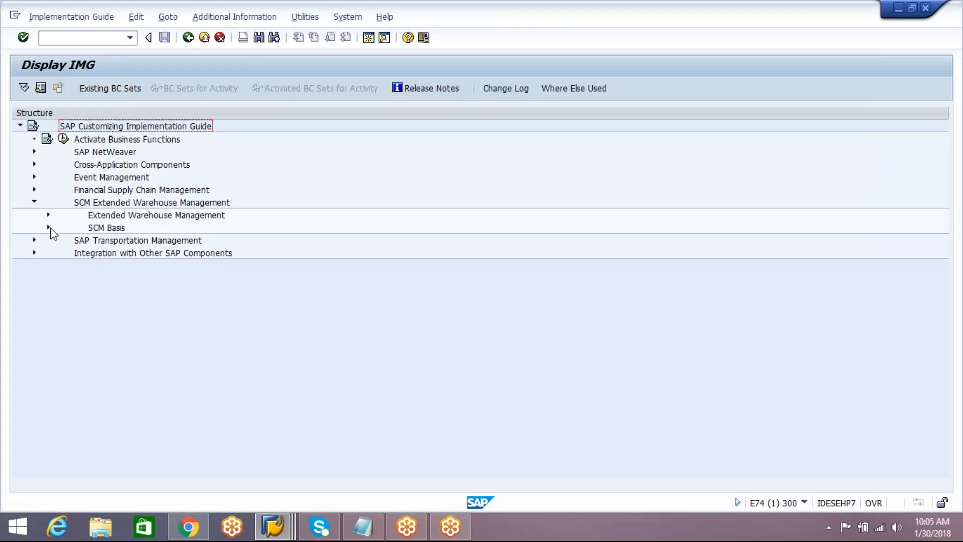
{"action": "left_click", "coordinate": [49, 228]}
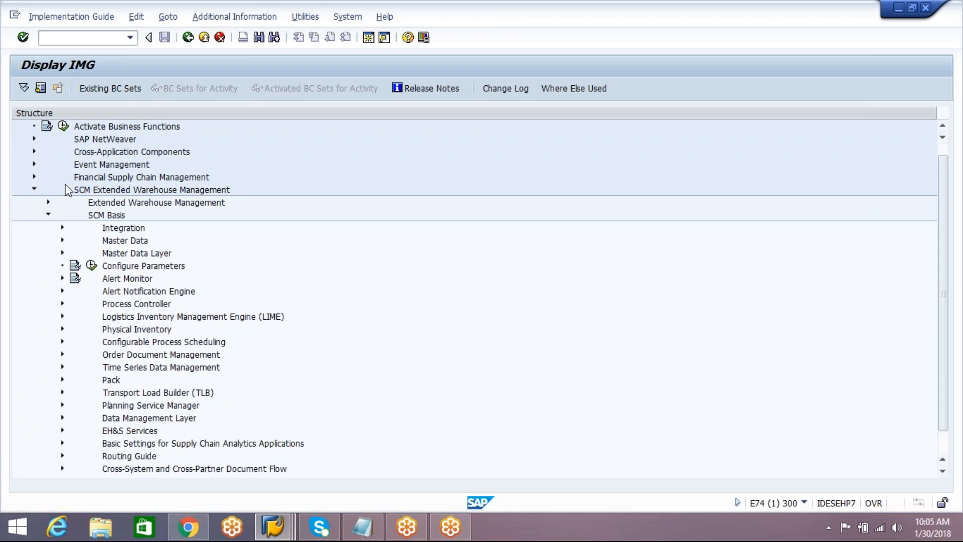
{"action": "left_click", "coordinate": [62, 227]}
{"action": "left_click", "coordinate": [151, 268]}
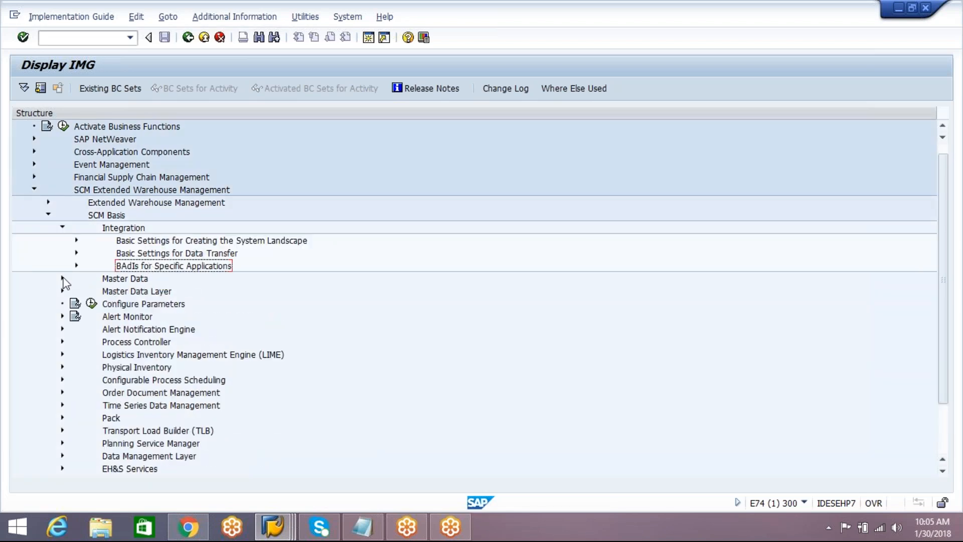
{"action": "left_click", "coordinate": [76, 266]}
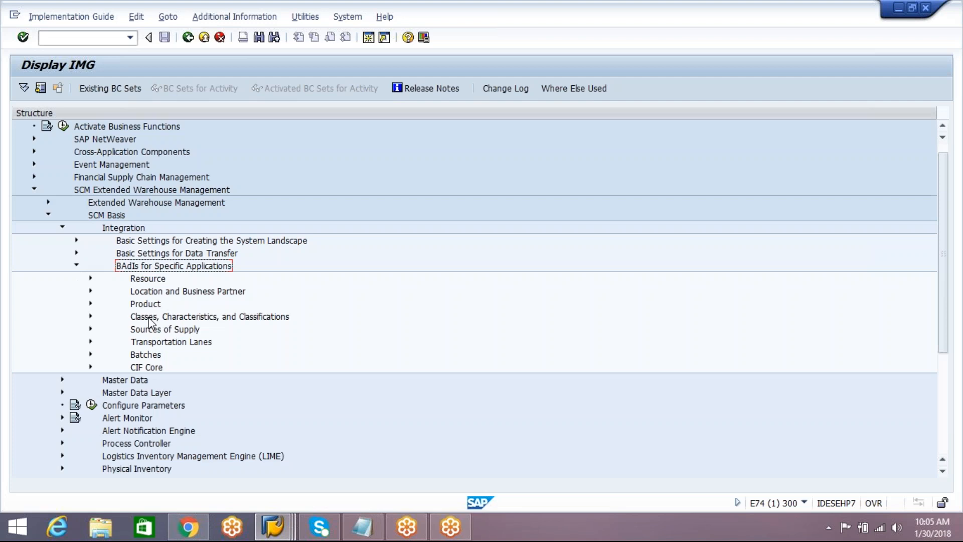
{"action": "left_click", "coordinate": [91, 291]}
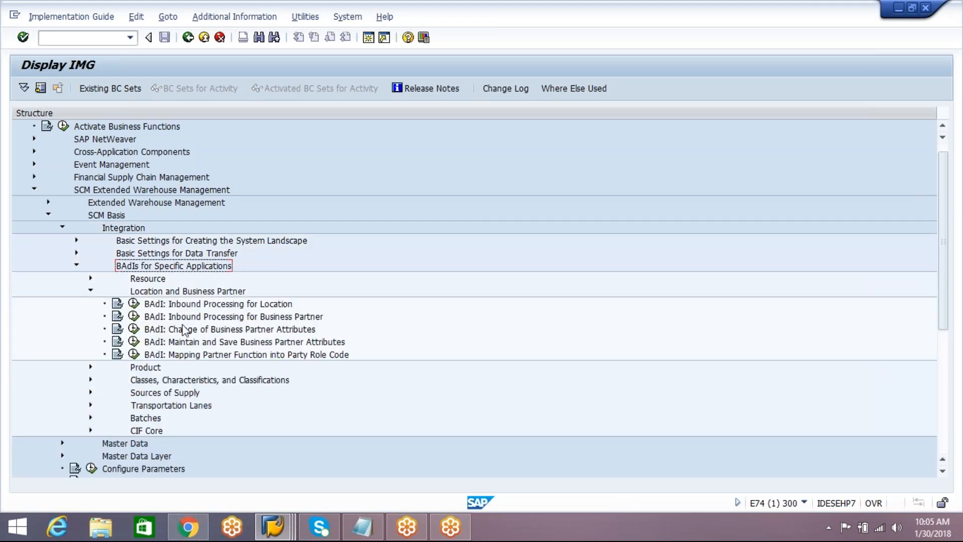
{"action": "left_click", "coordinate": [216, 305]}
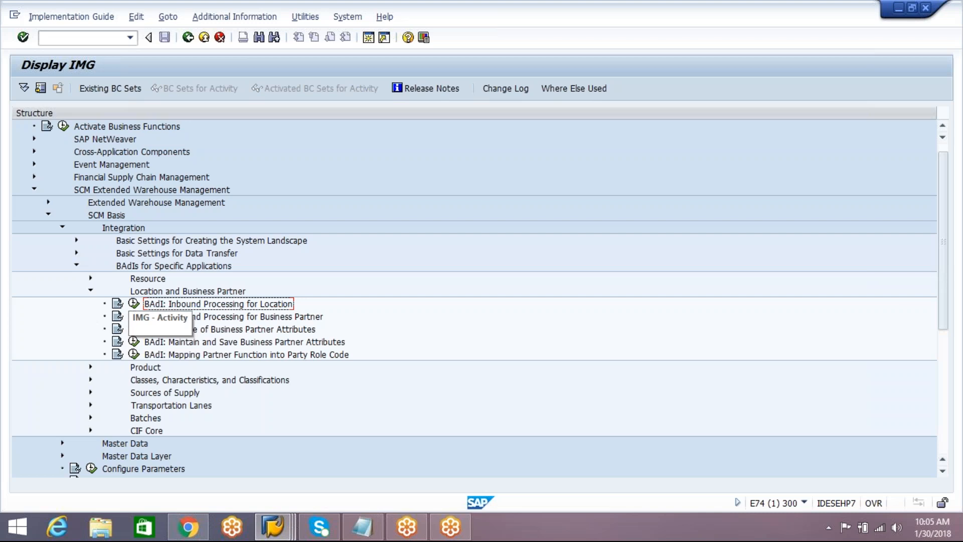
{"action": "left_click", "coordinate": [134, 303]}
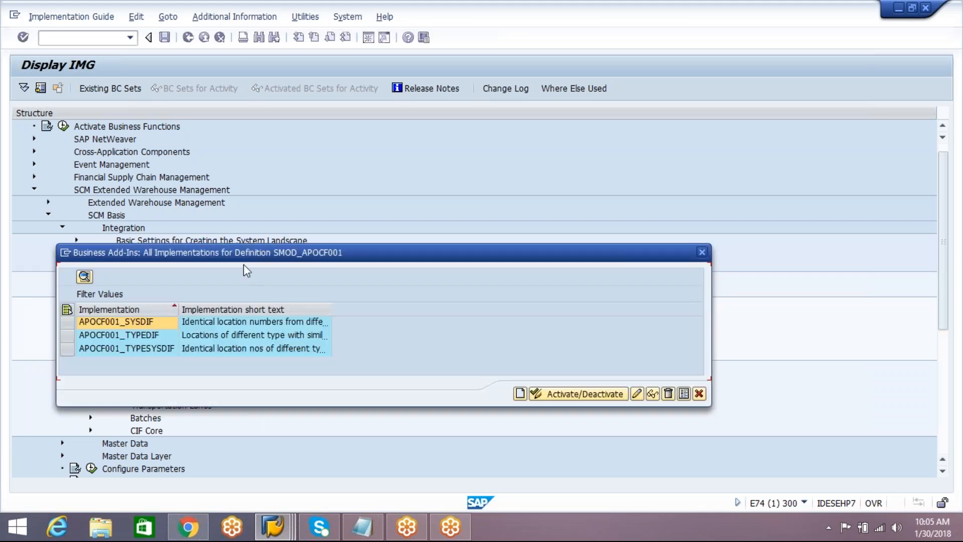
Widen the implementation and short text columns to read the full descriptions, and examine the APOCF001_SYSDIF entry.
{"action": "left_click_drag", "start_coordinate": [179, 307], "coordinate": [313, 308]}
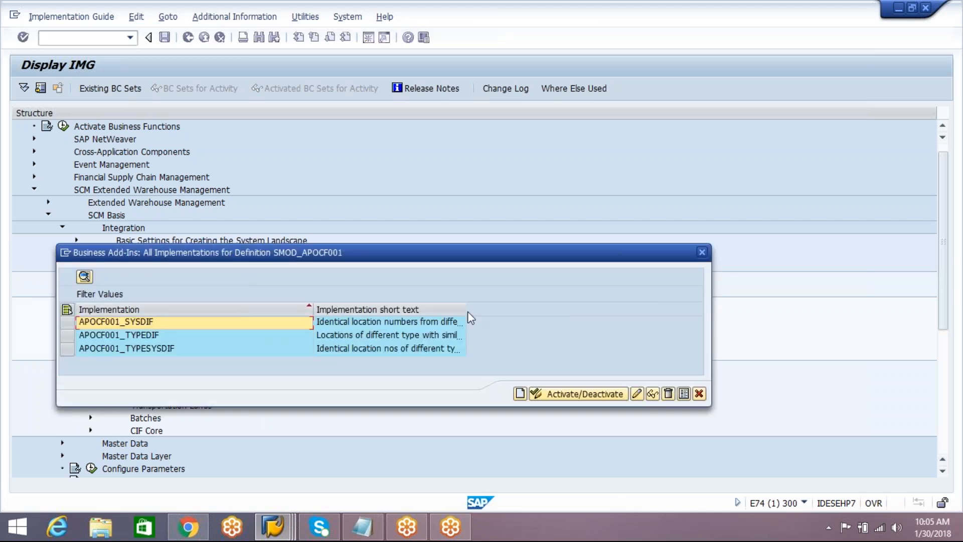
{"action": "left_click_drag", "start_coordinate": [466, 309], "coordinate": [594, 301]}
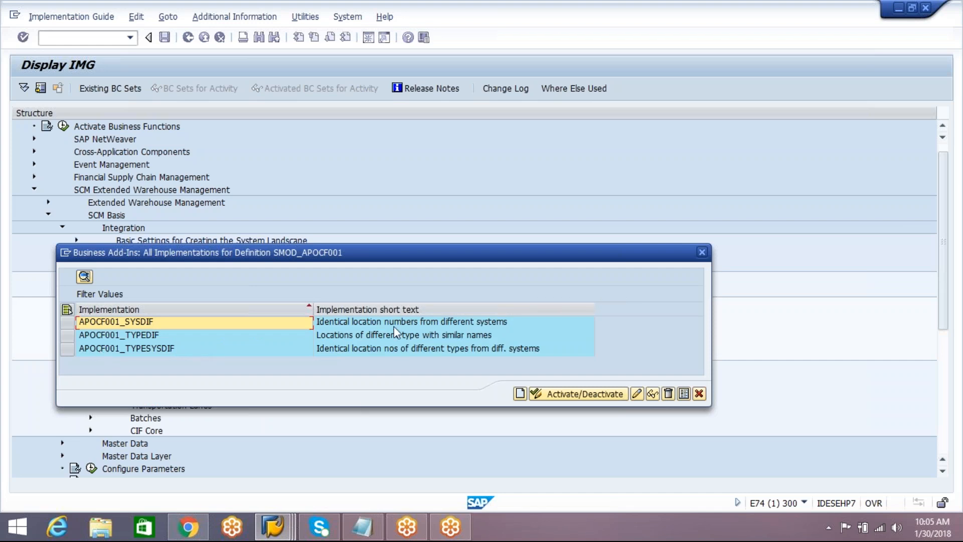
{"action": "left_click", "coordinate": [441, 323]}
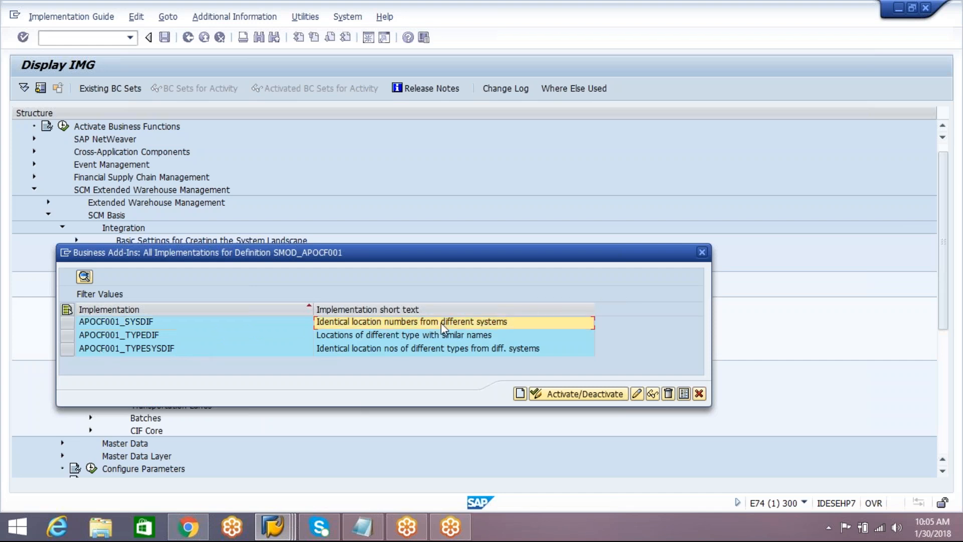
{"action": "left_click", "coordinate": [66, 322]}
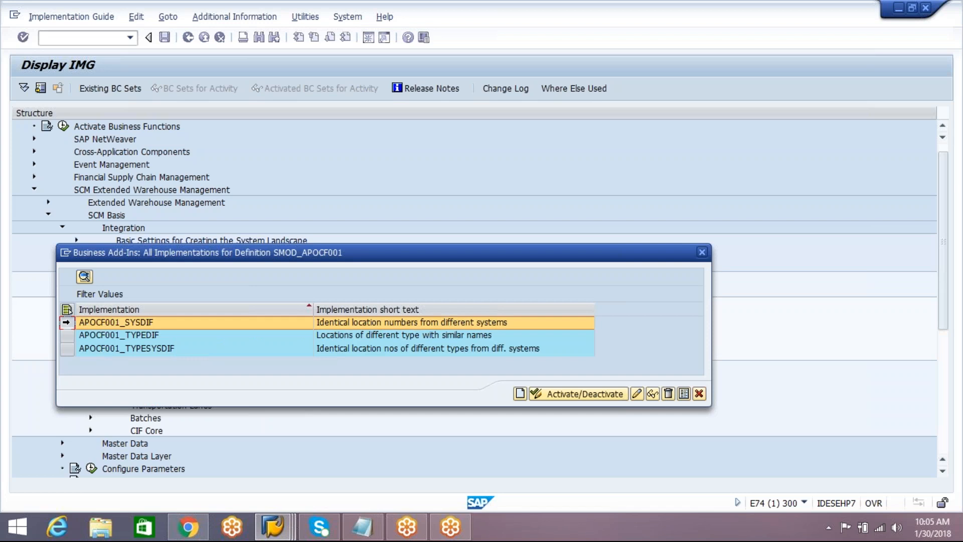
Activate the BAdI implementation APOCF001_TYPEDIF for locations of different type with similar names, recording it in workbench request E74K901087.
{"action": "left_click", "coordinate": [67, 335]}
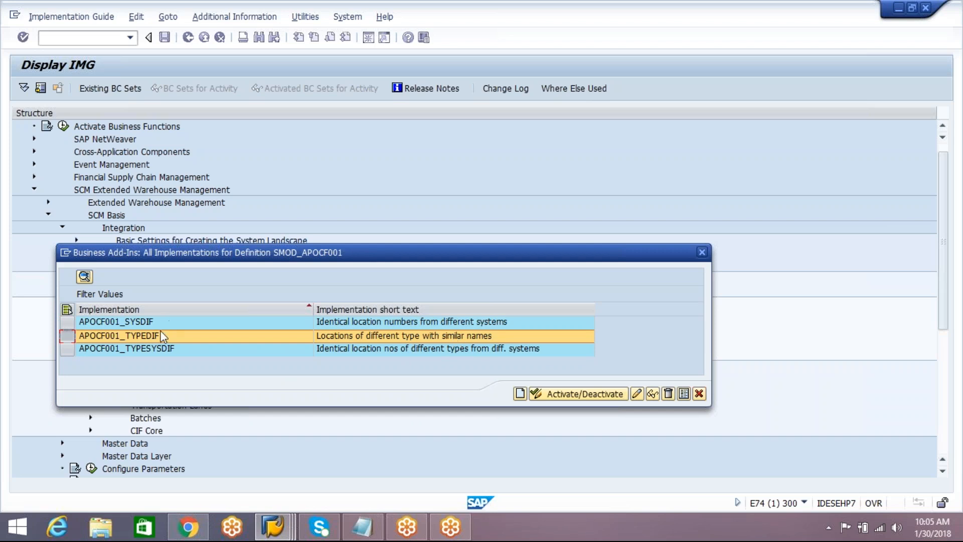
{"action": "left_click", "coordinate": [574, 396]}
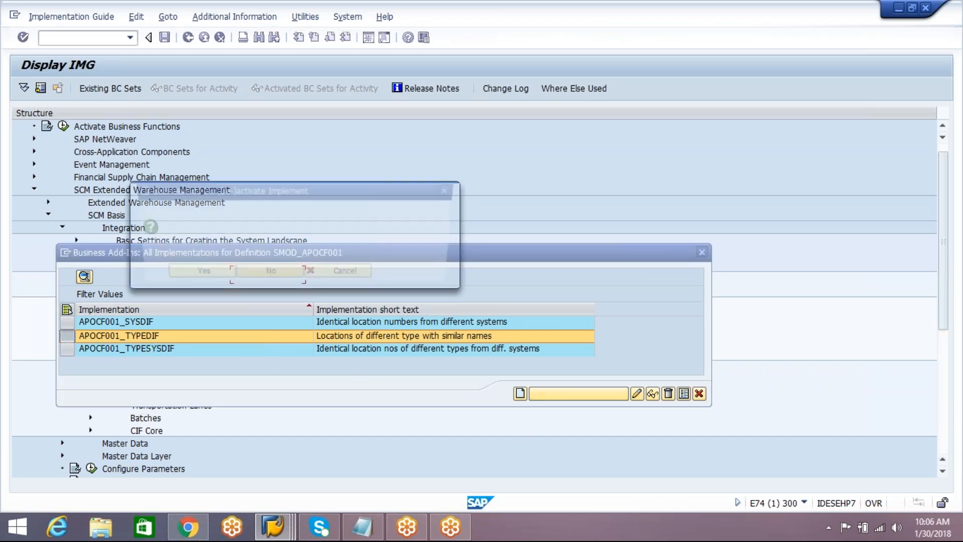
{"action": "left_click", "coordinate": [192, 276]}
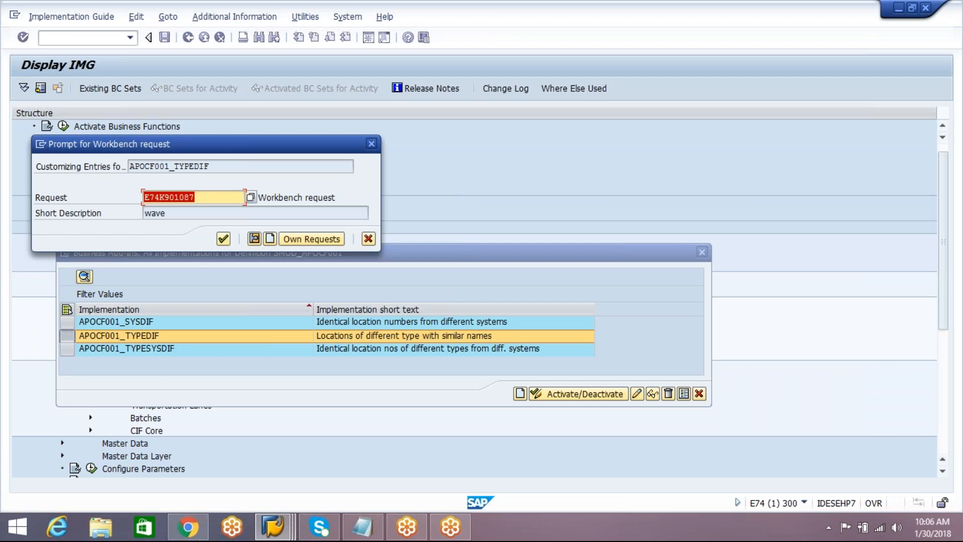
{"action": "left_click", "coordinate": [224, 240]}
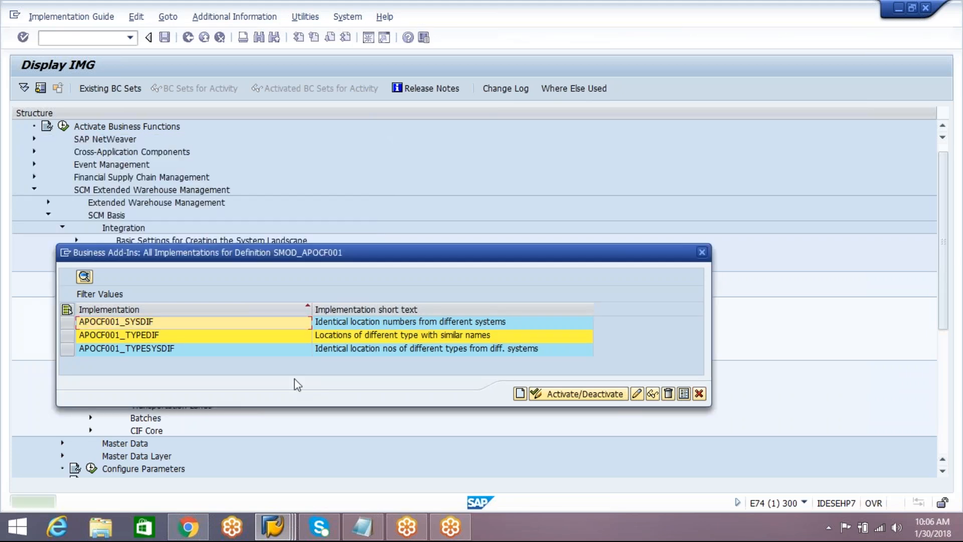
Deactivate the BAdI implementation APOCF001_TYPEDIF again, using workbench request E74K901087.
{"action": "left_click", "coordinate": [67, 335]}
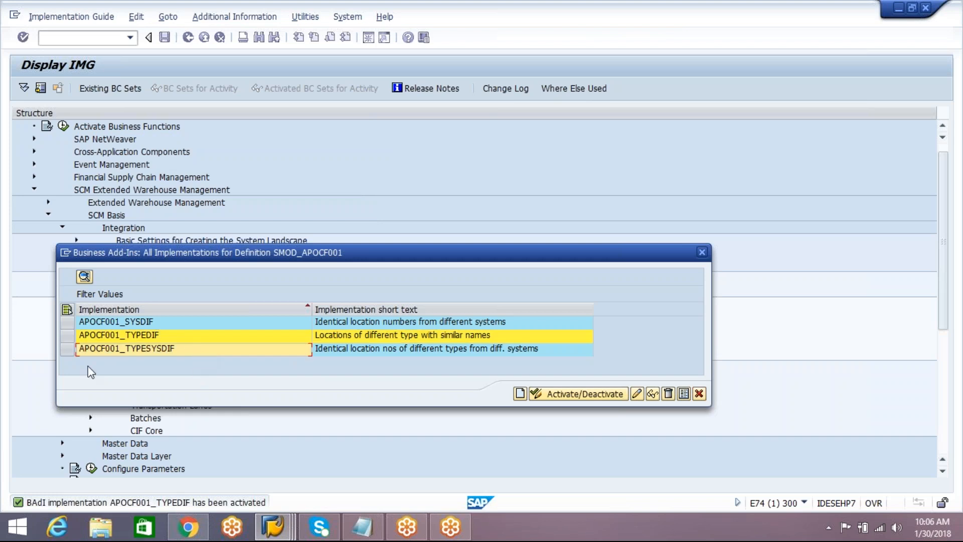
{"action": "left_click", "coordinate": [555, 398]}
{"action": "left_click", "coordinate": [201, 275]}
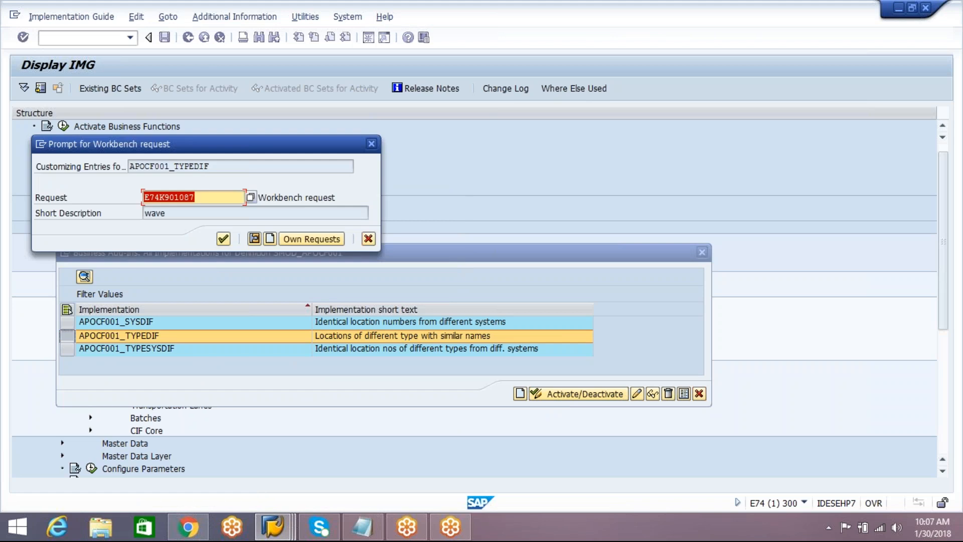
{"action": "left_click", "coordinate": [223, 239]}
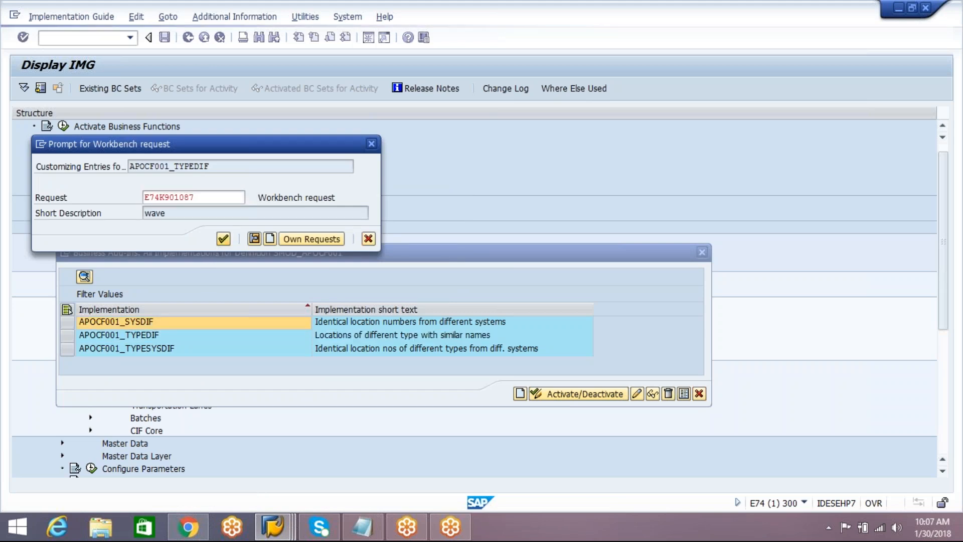
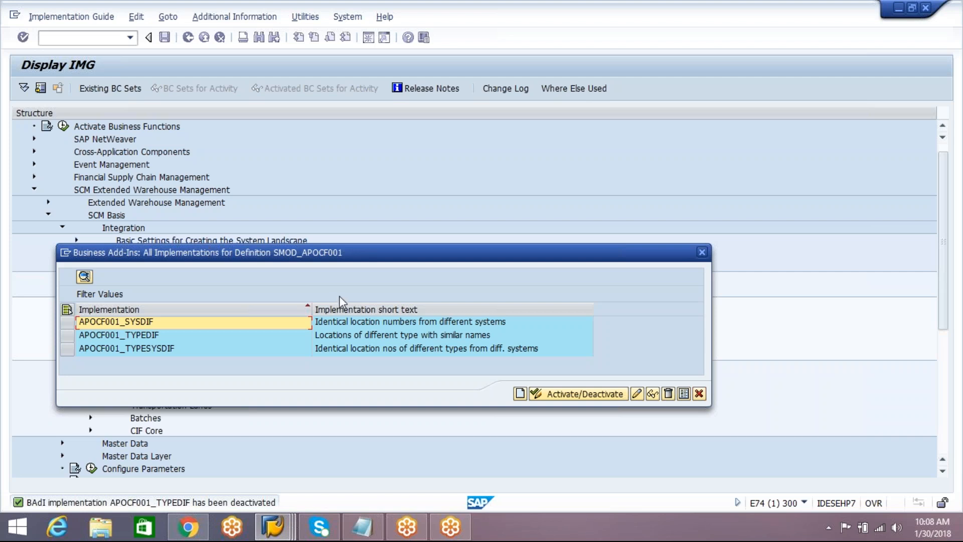
Review the APOCF001_SYSDIF implementation for identical location numbers from different systems, and close the implementation list.
{"action": "left_click", "coordinate": [428, 321]}
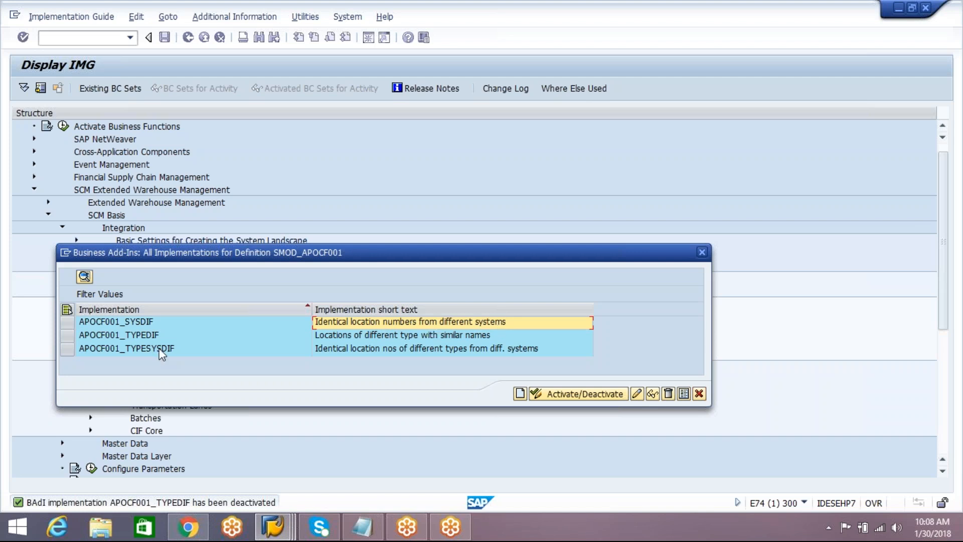
{"action": "left_click", "coordinate": [62, 321]}
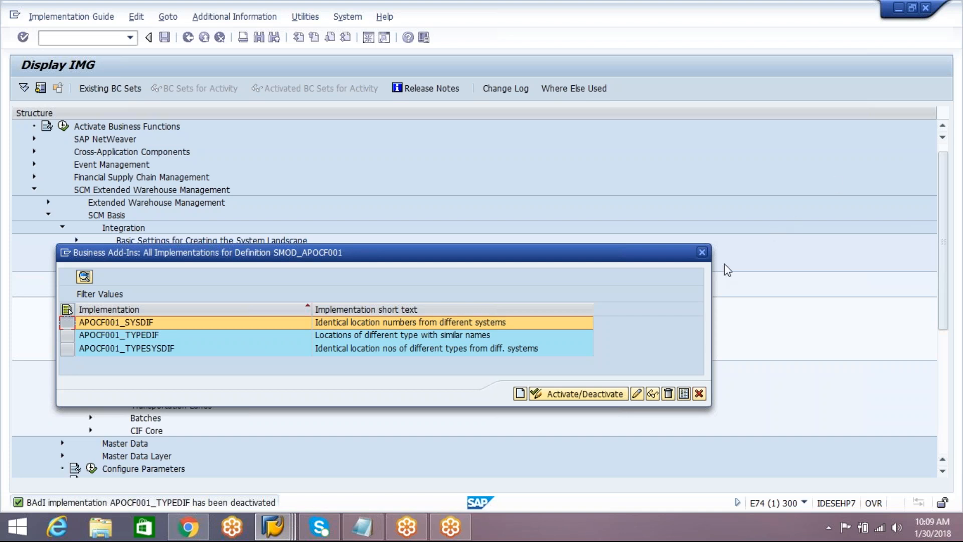
{"action": "left_click", "coordinate": [702, 252]}
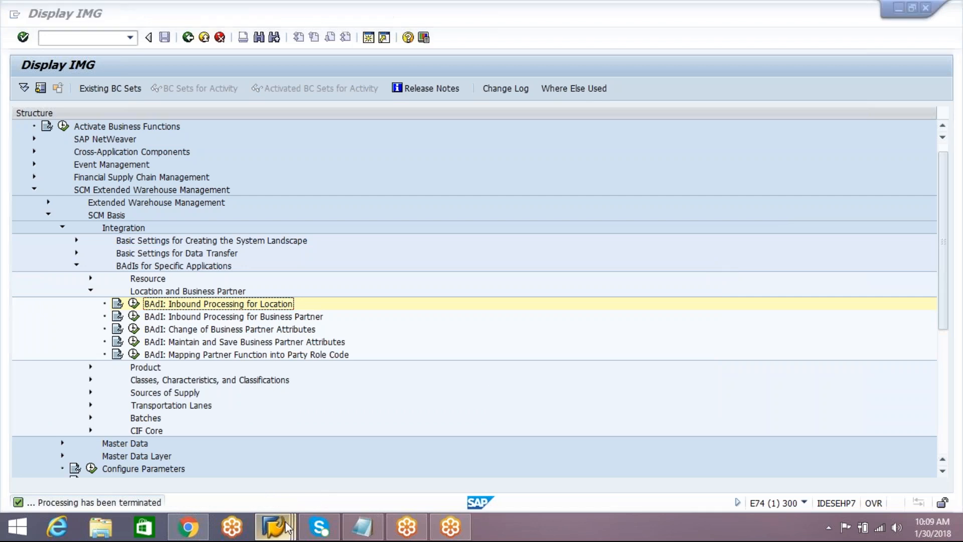
Leave the Implementation Guide and open the location master data transaction /SAPAPO/LOC3 under SCM Basis > Master Data > Location.
{"action": "left_click", "coordinate": [189, 39]}
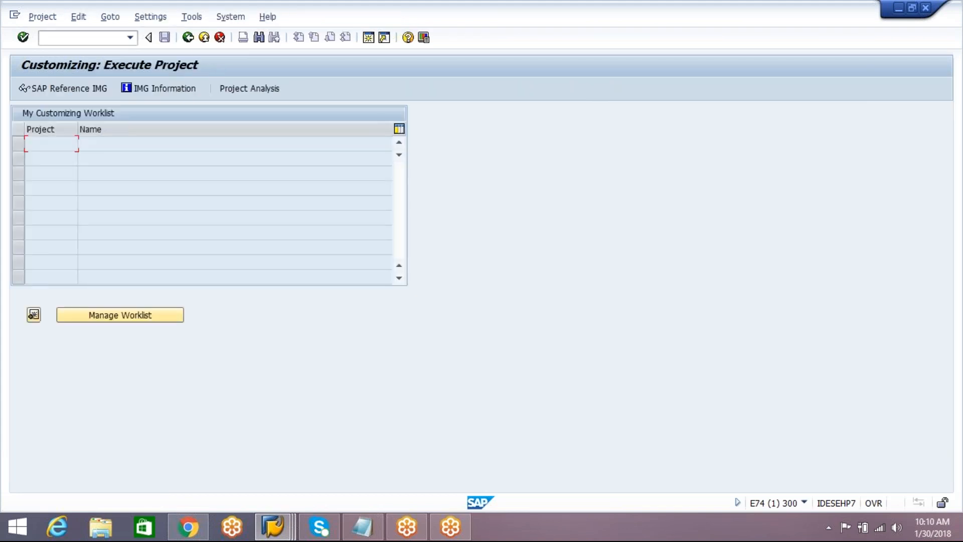
{"action": "left_click", "coordinate": [188, 38]}
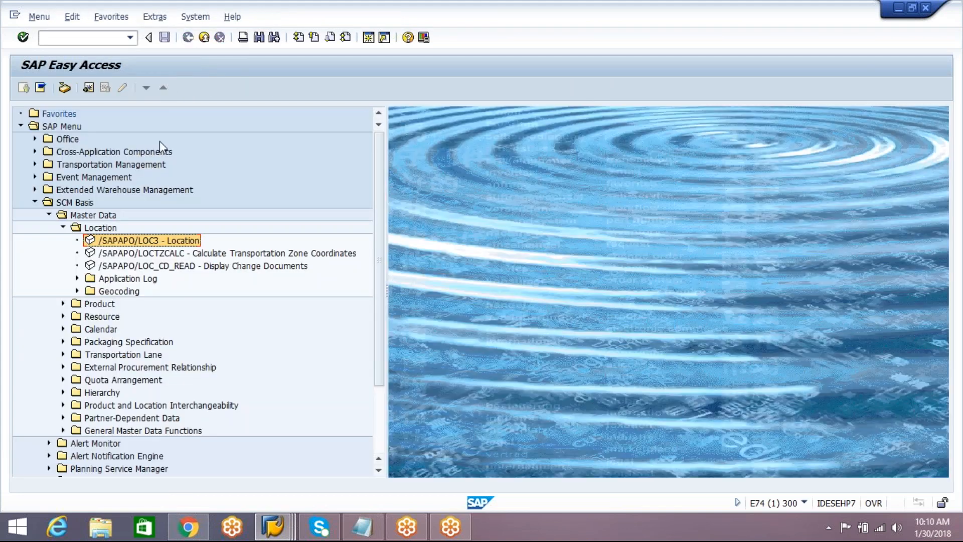
{"action": "double_click", "coordinate": [110, 241]}
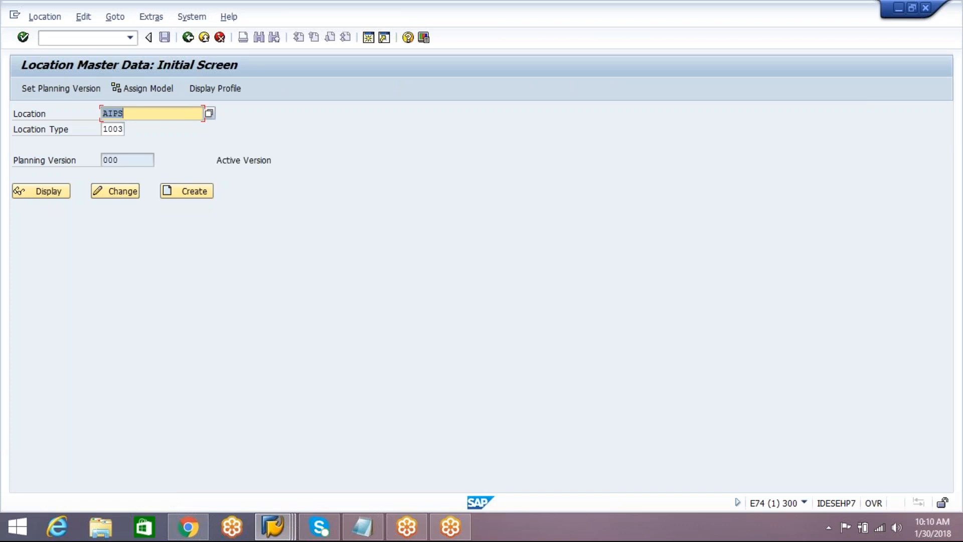
Examine the possible location types, including Production Plant, Distribution Center, Shipping Point, Transportation Zone, Stock Transfer Point and Store, and close the list without choosing one.
{"action": "left_click", "coordinate": [115, 129]}
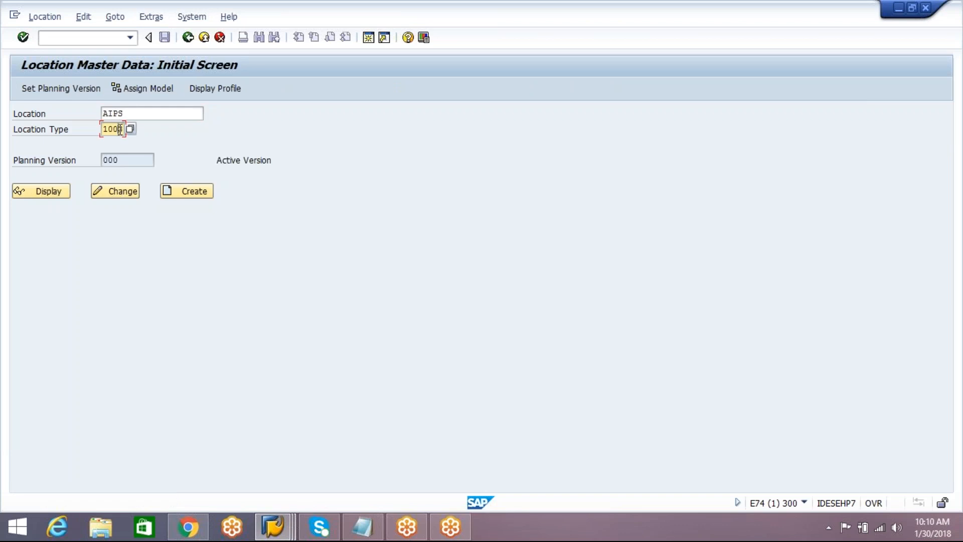
{"action": "left_click", "coordinate": [130, 129]}
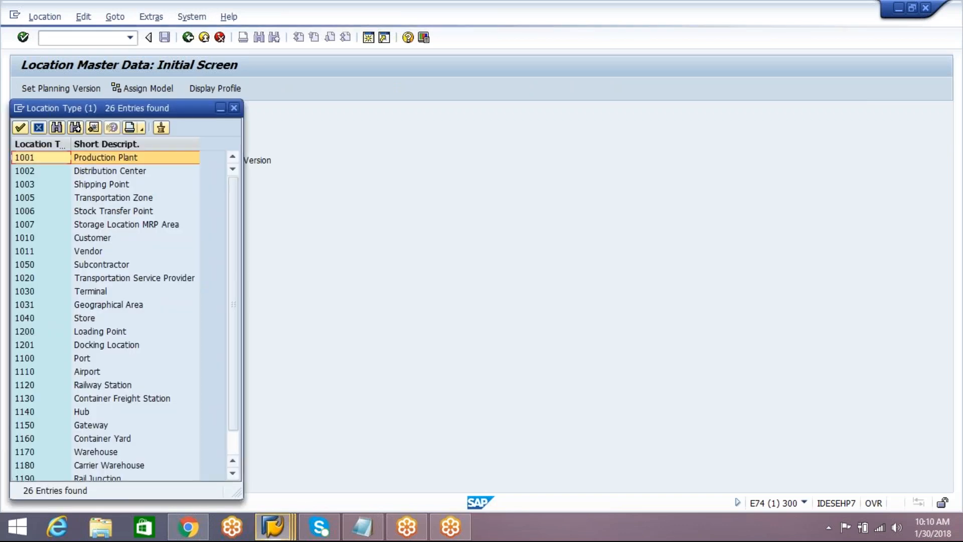
{"action": "left_click", "coordinate": [125, 173]}
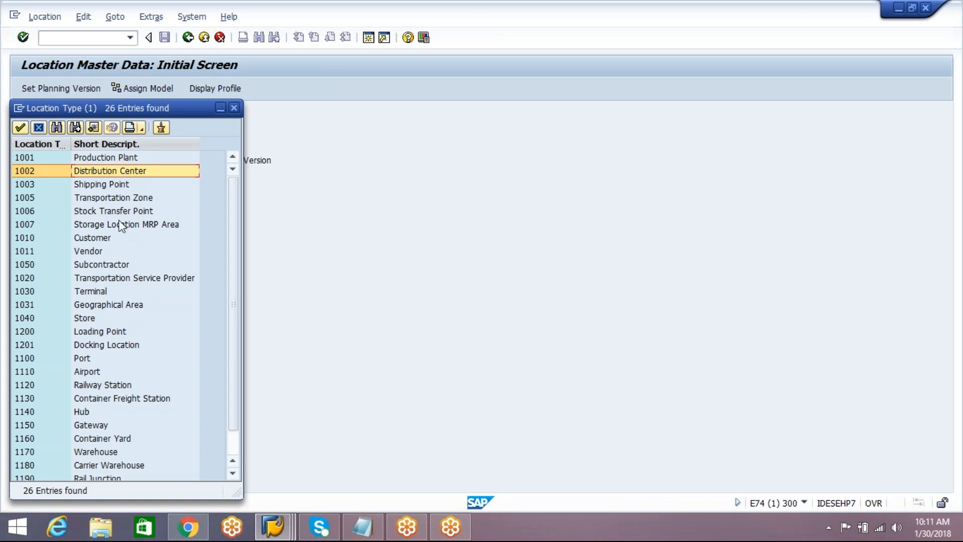
{"action": "left_click", "coordinate": [132, 200]}
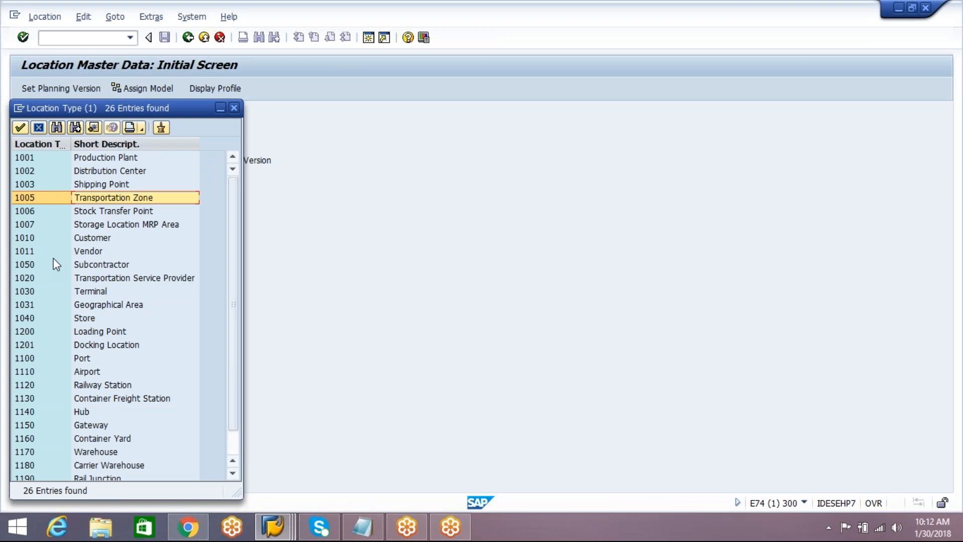
{"action": "left_click", "coordinate": [113, 213]}
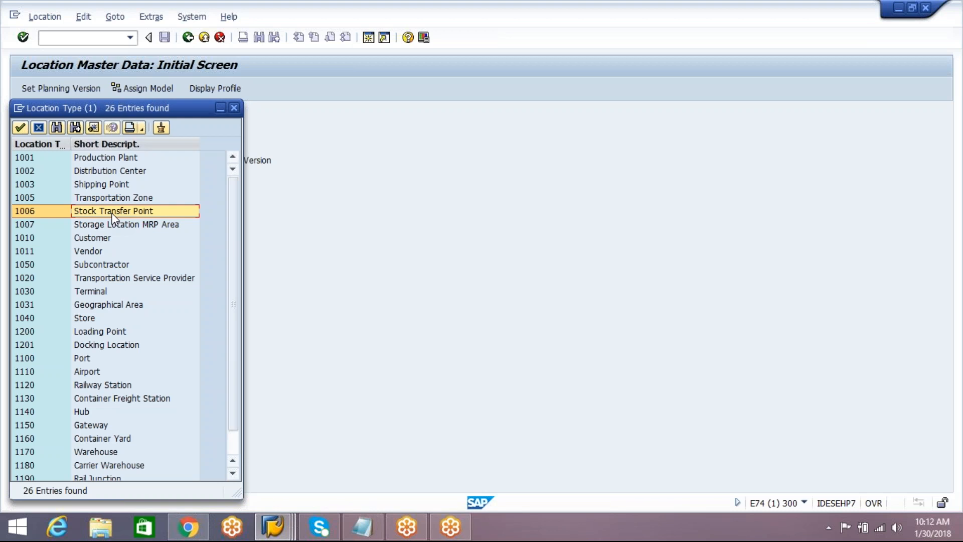
{"action": "left_click", "coordinate": [101, 291]}
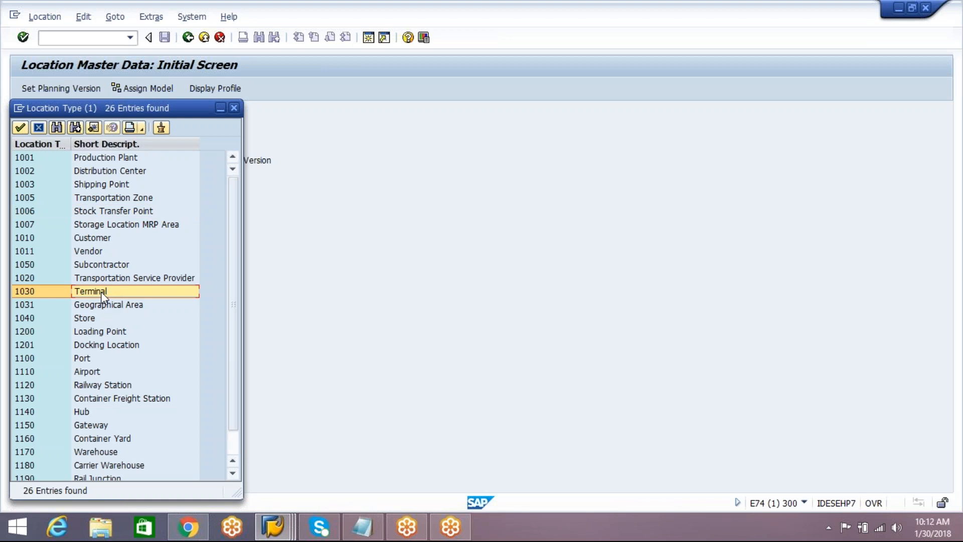
{"action": "left_click", "coordinate": [113, 306]}
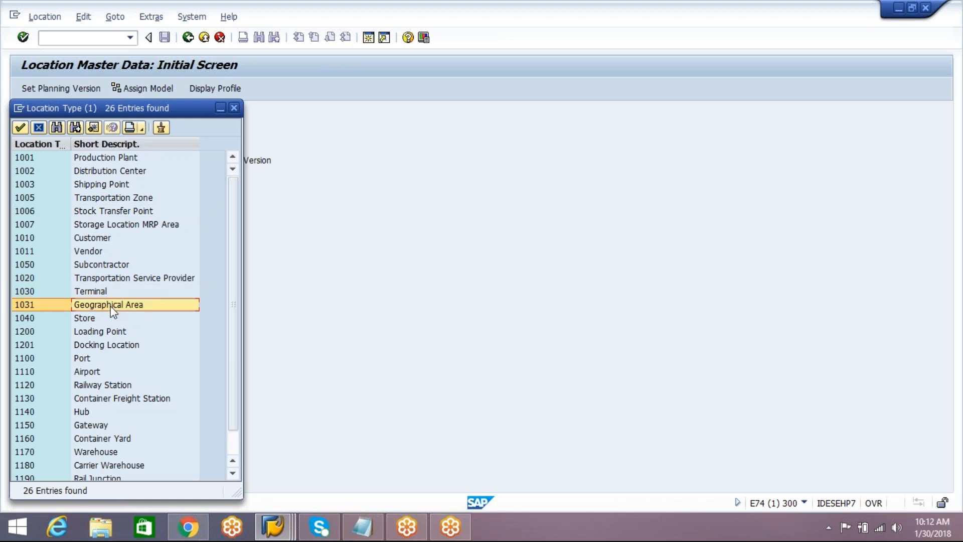
{"action": "left_click", "coordinate": [103, 318]}
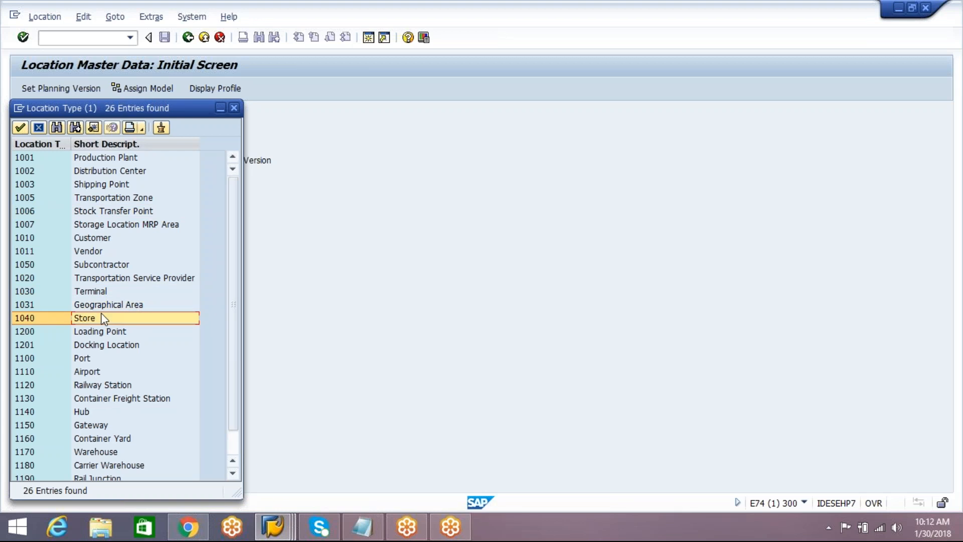
{"action": "left_click", "coordinate": [126, 160]}
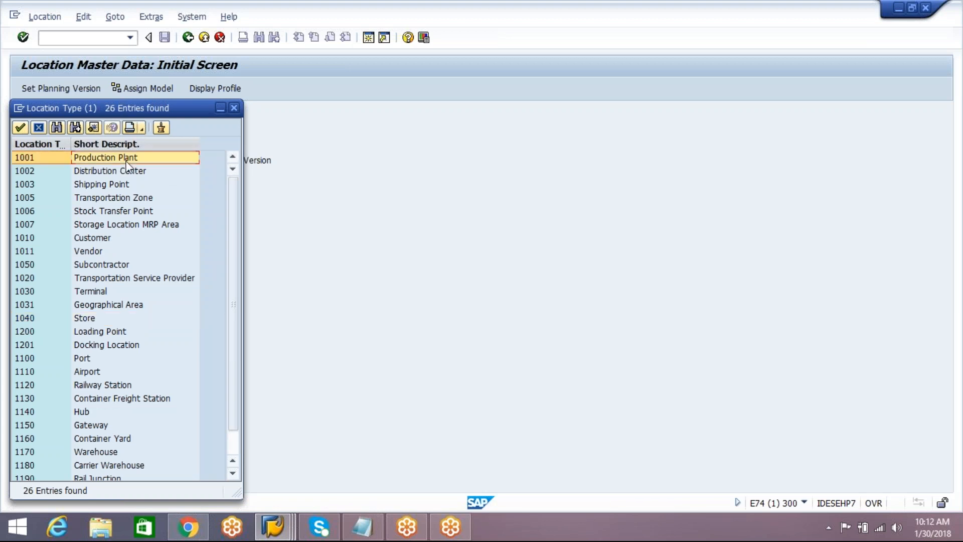
{"action": "left_click", "coordinate": [105, 185]}
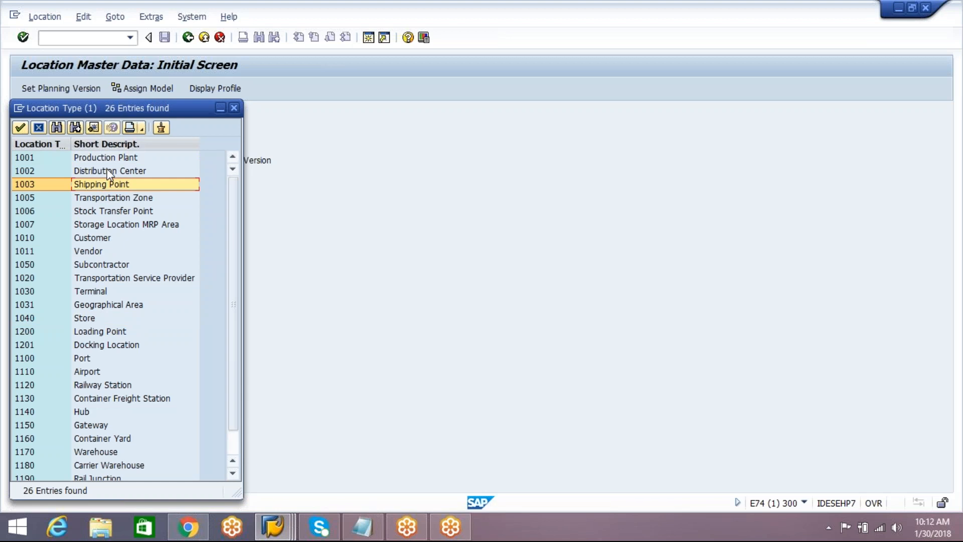
{"action": "left_click", "coordinate": [109, 171]}
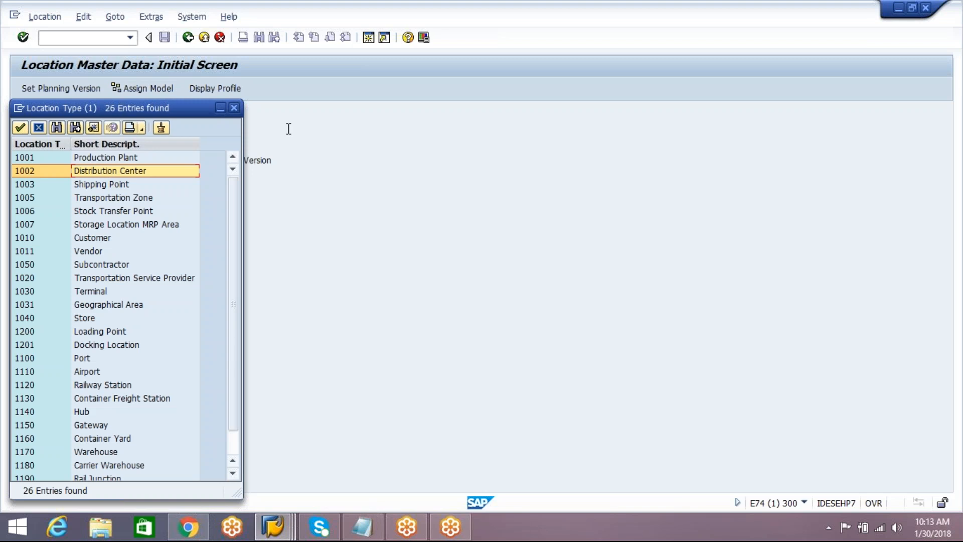
{"action": "left_click", "coordinate": [234, 108]}
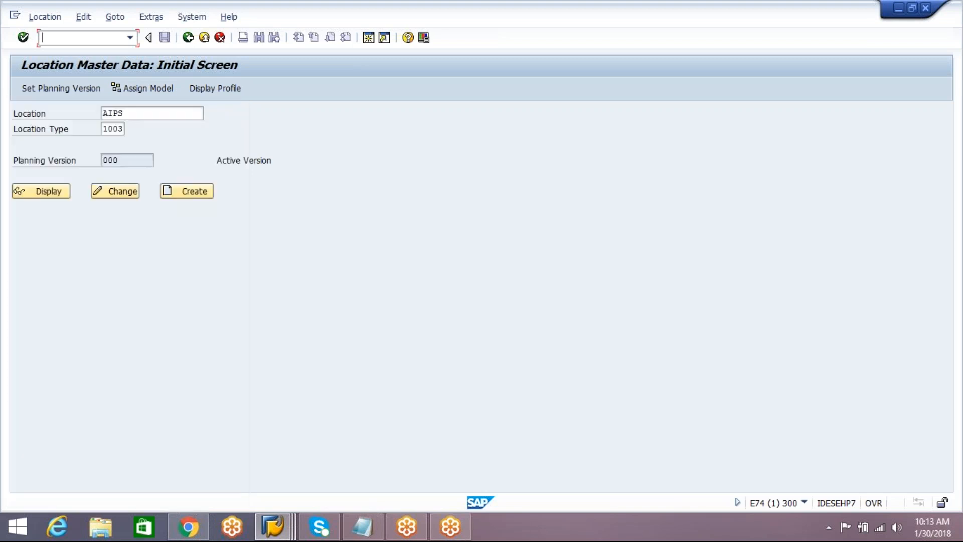
{"action": "left_click", "coordinate": [899, 11]}
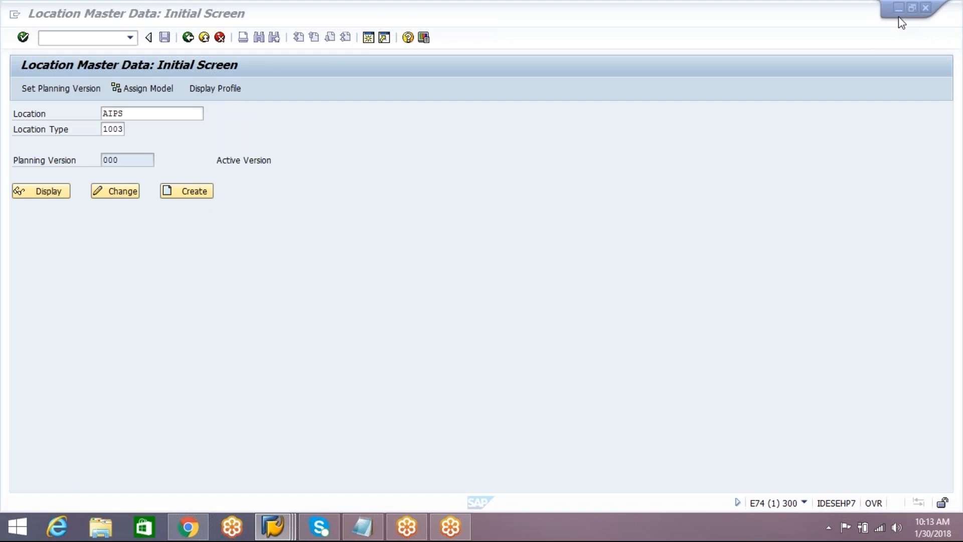
{"action": "left_click", "coordinate": [791, 201]}
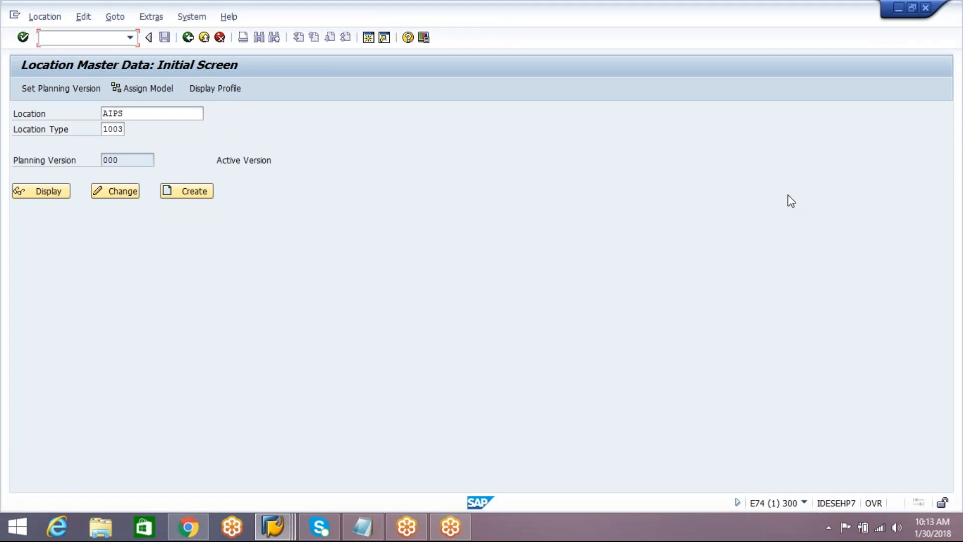